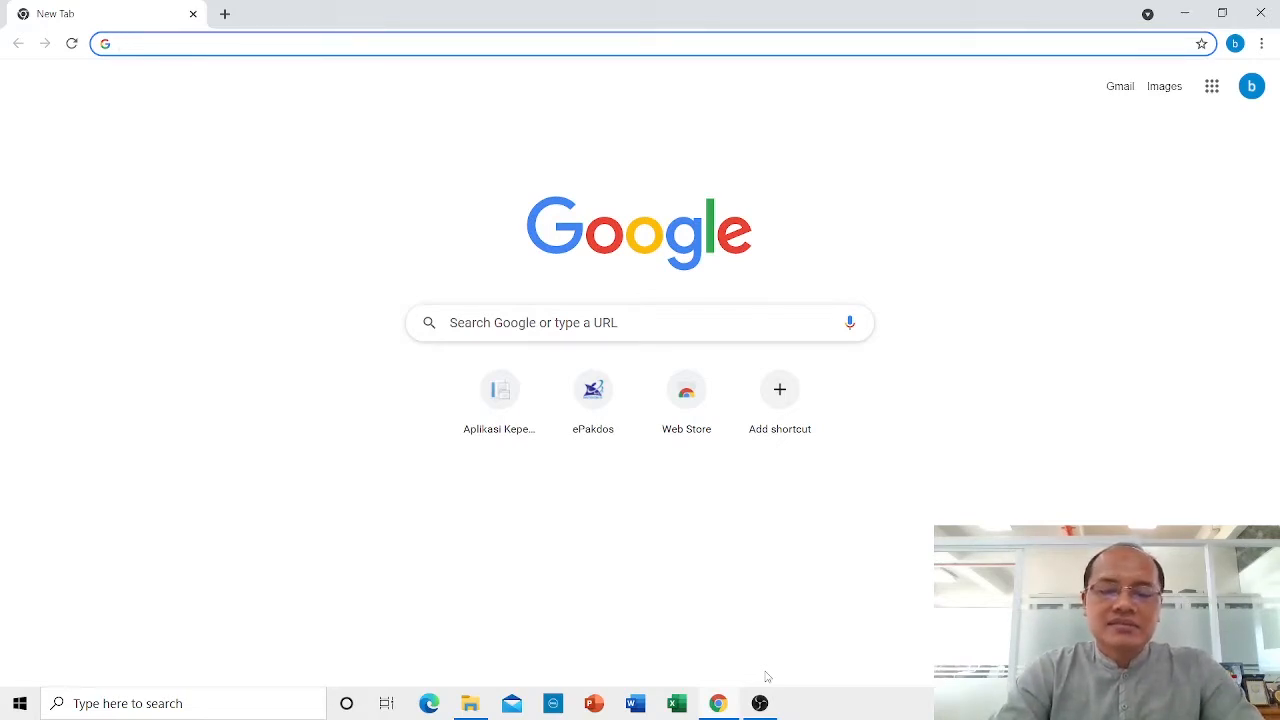
Load the ePakdos portal at lldikti5.id/epakdos in Chrome.
type("l")
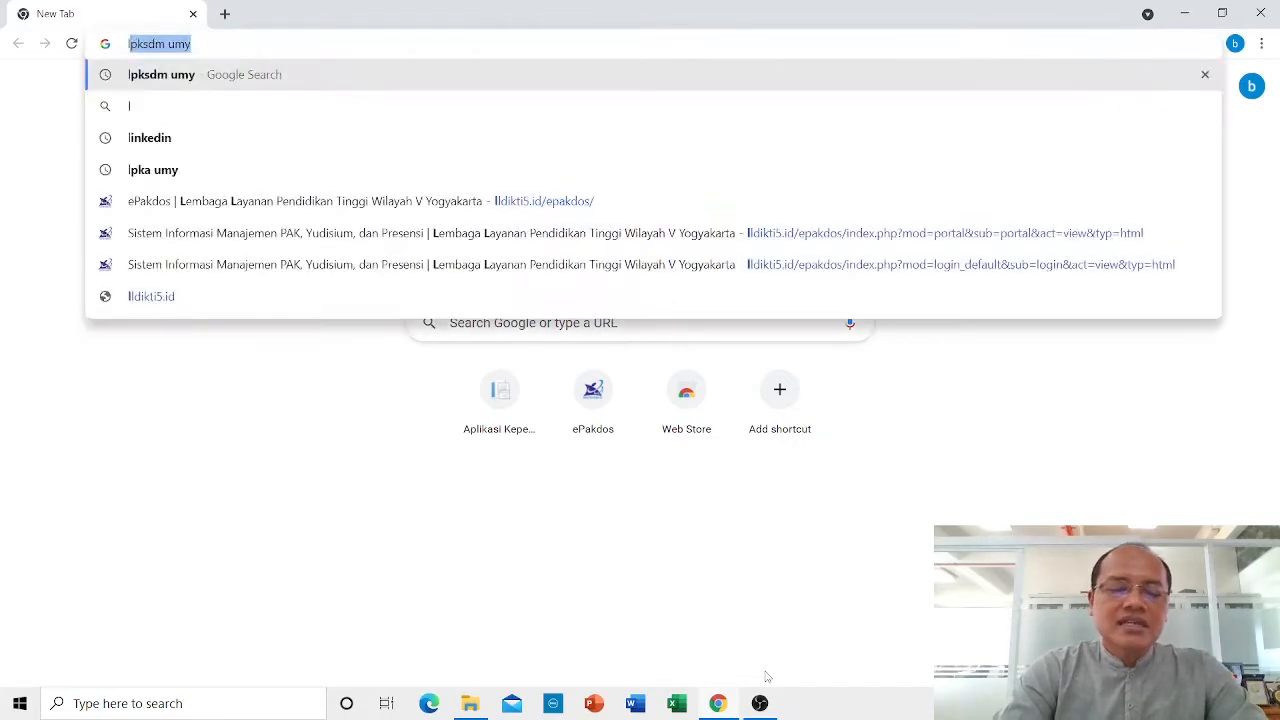
type("ldikt")
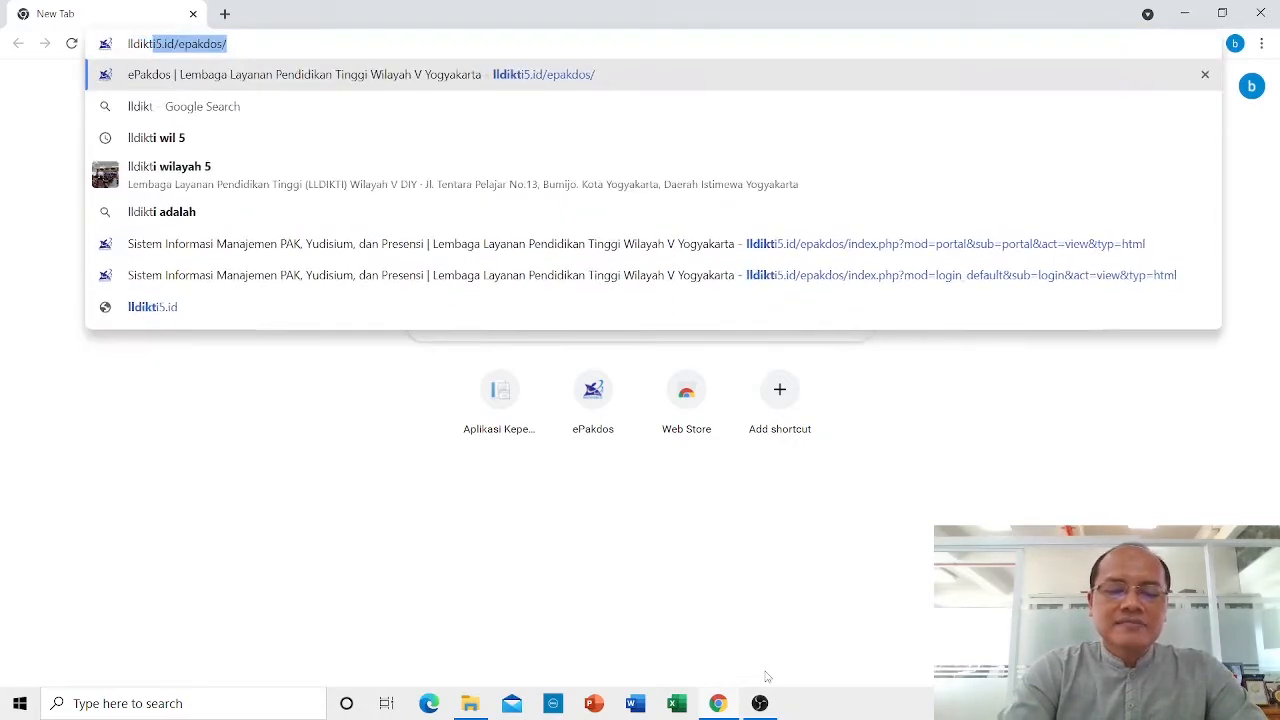
type("i")
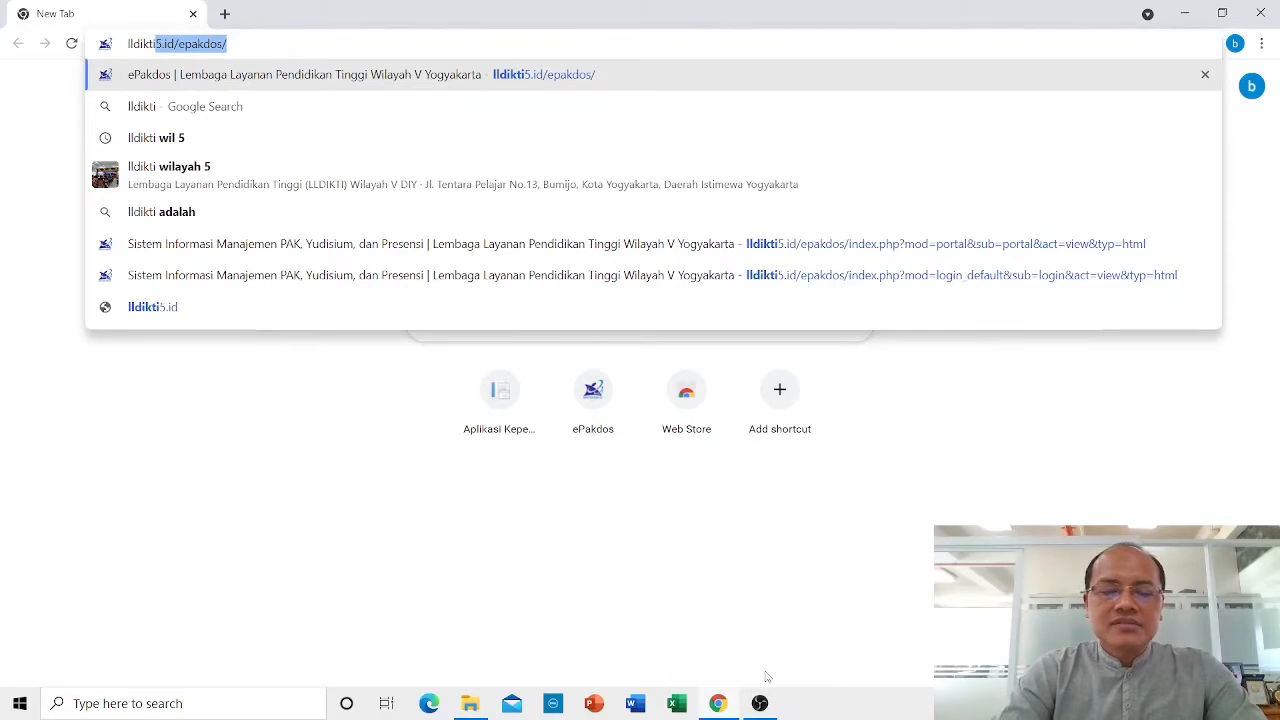
type("5")
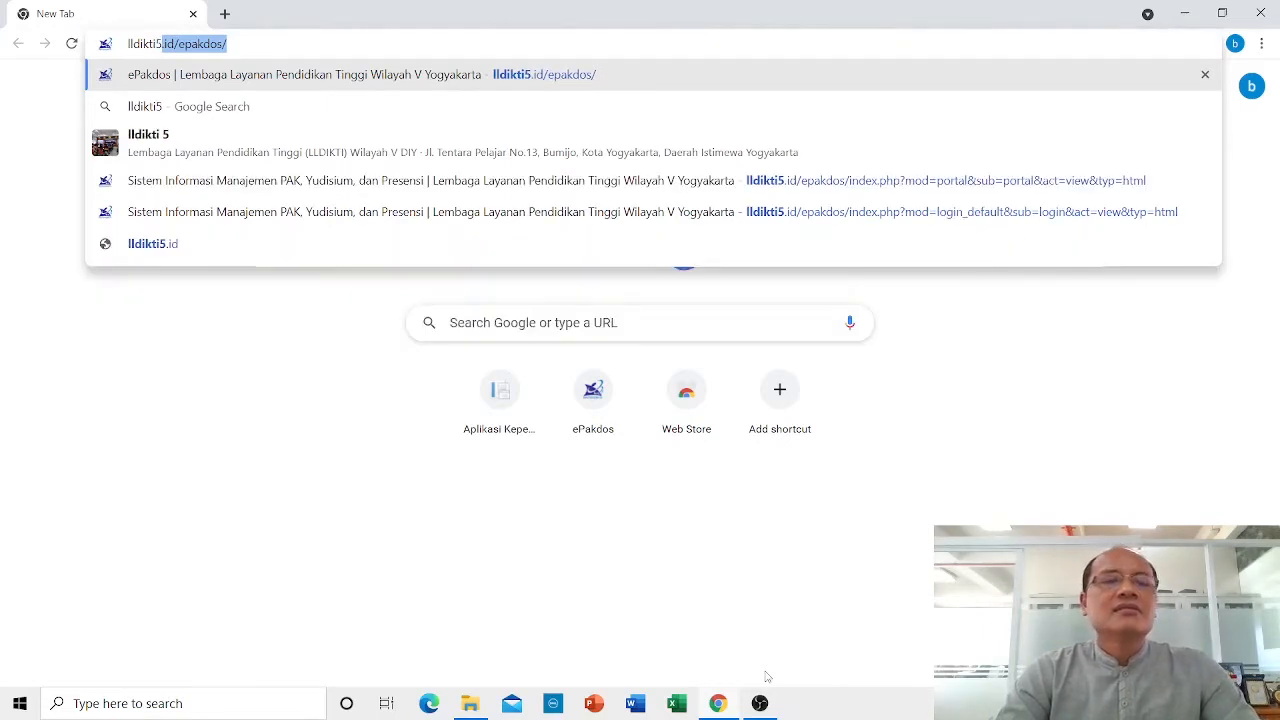
type(".id")
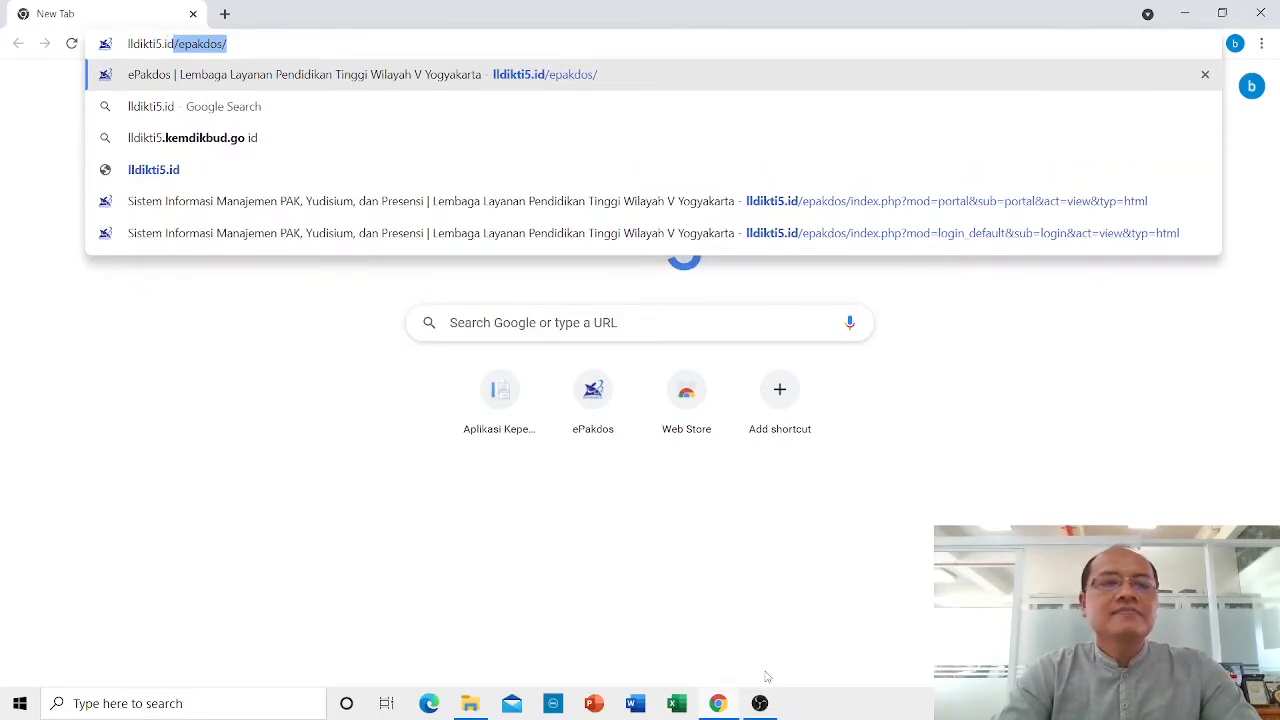
type("/ep")
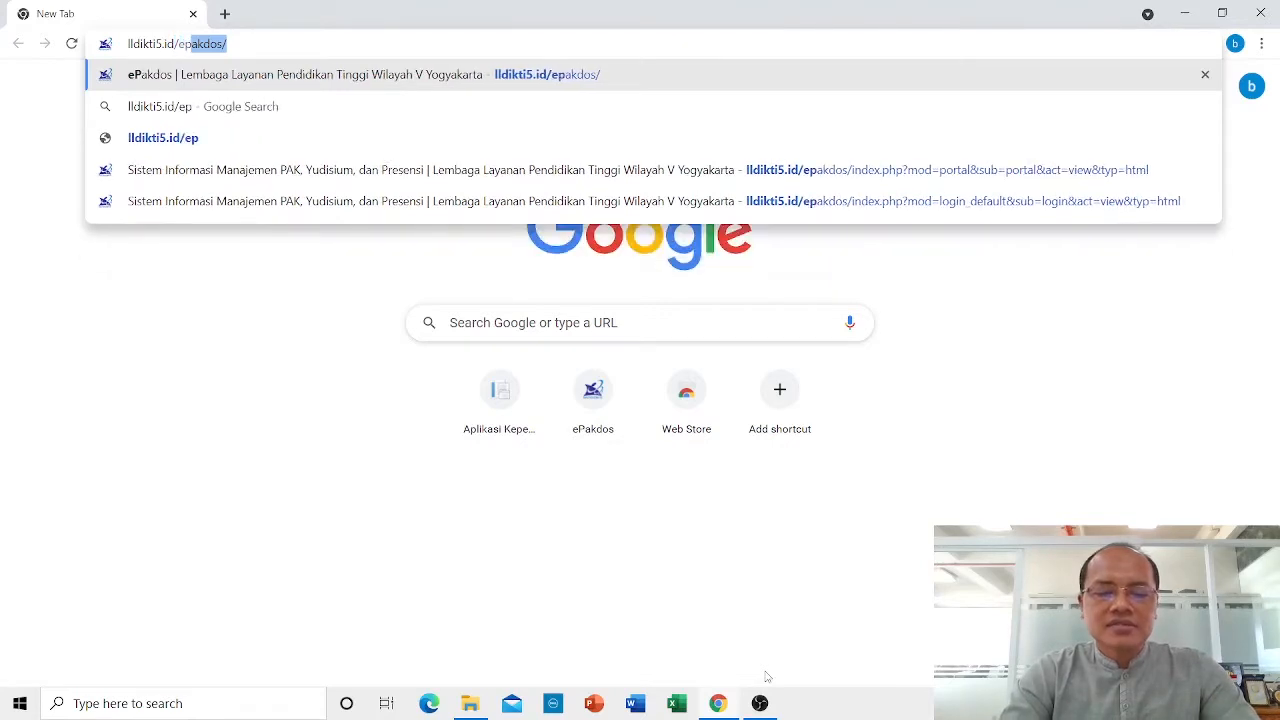
type("akdos")
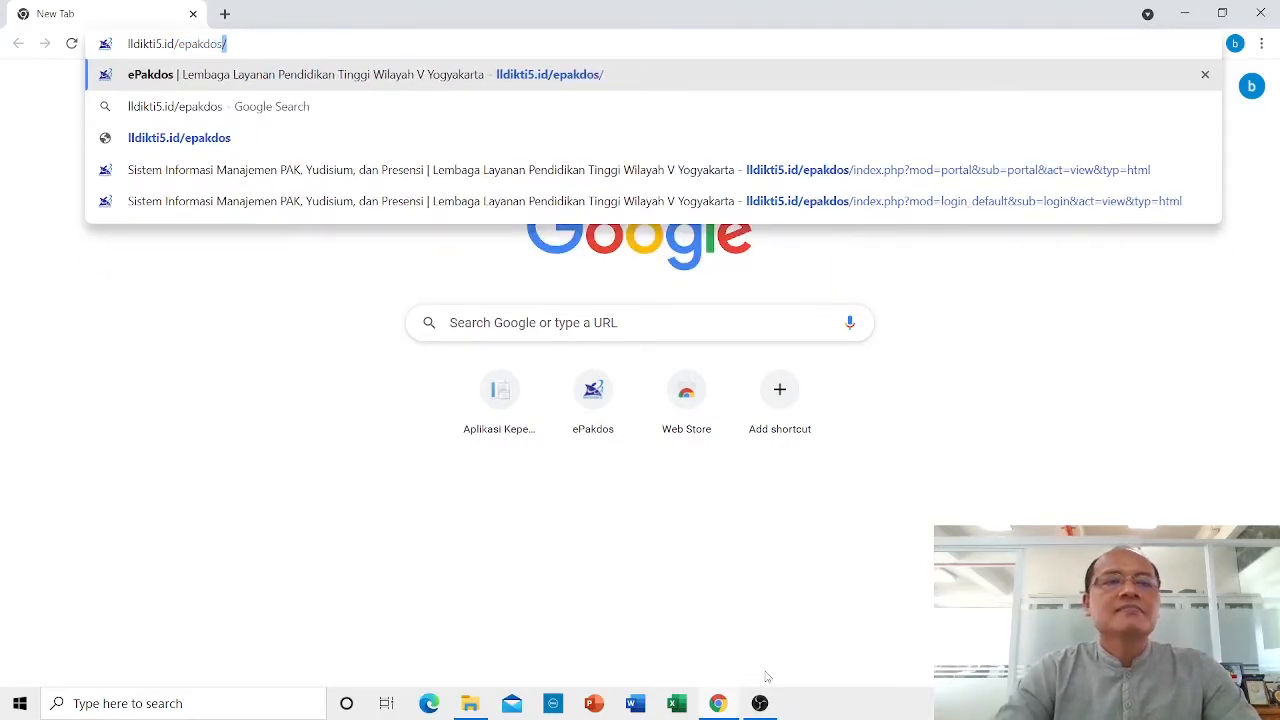
key("Return")
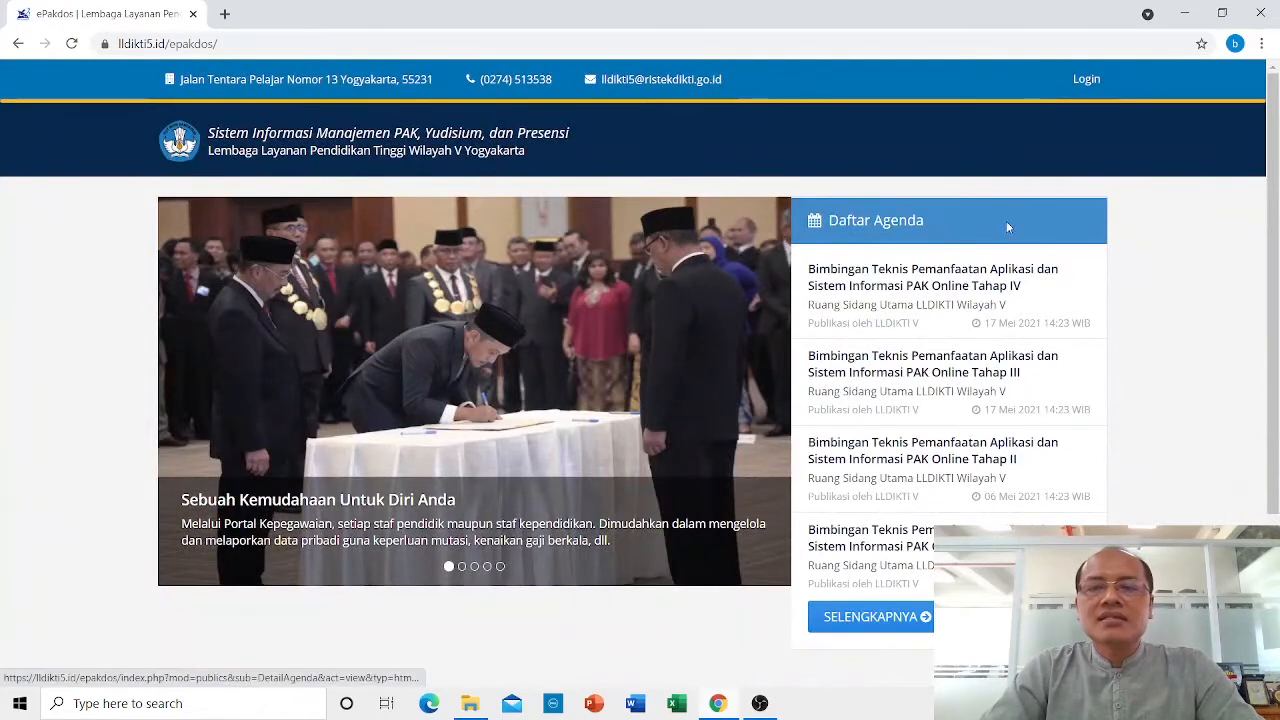
Go to the ePakdos login page via the Login link at top right.
left_click(1086, 80)
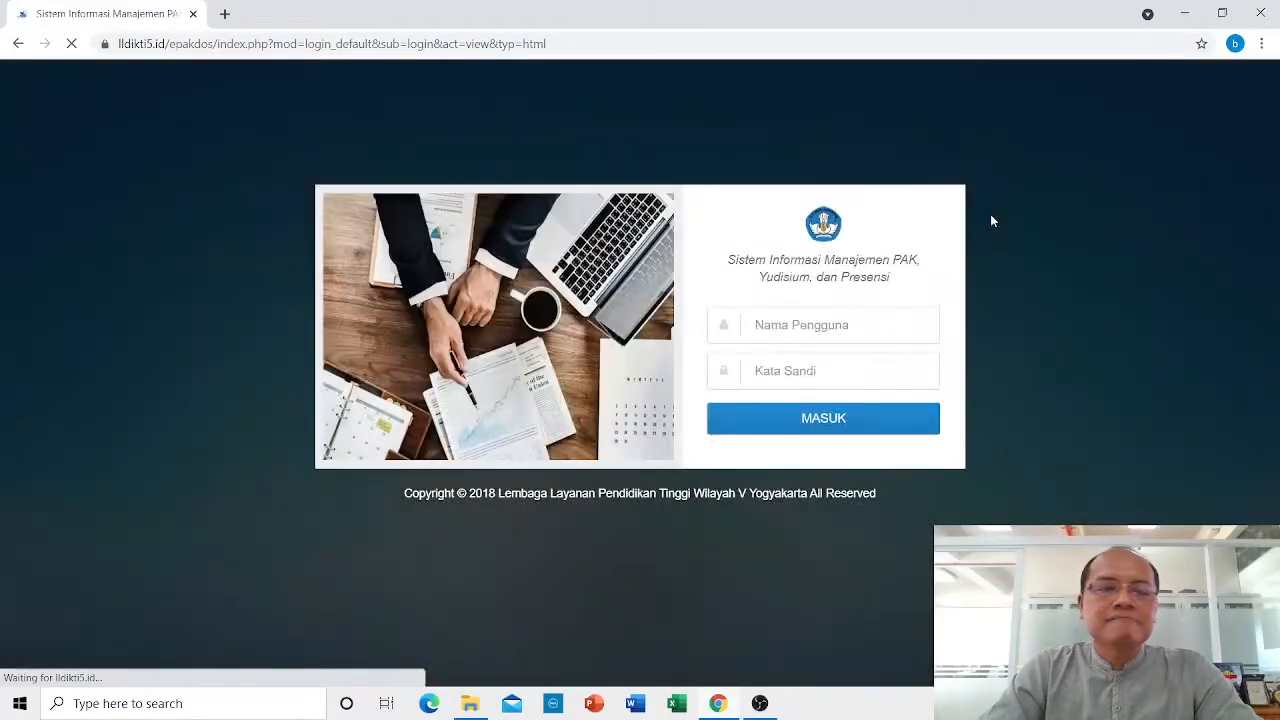
Sign in with the lecturer's NIDN as username and the pasted account password.
left_click(848, 325)
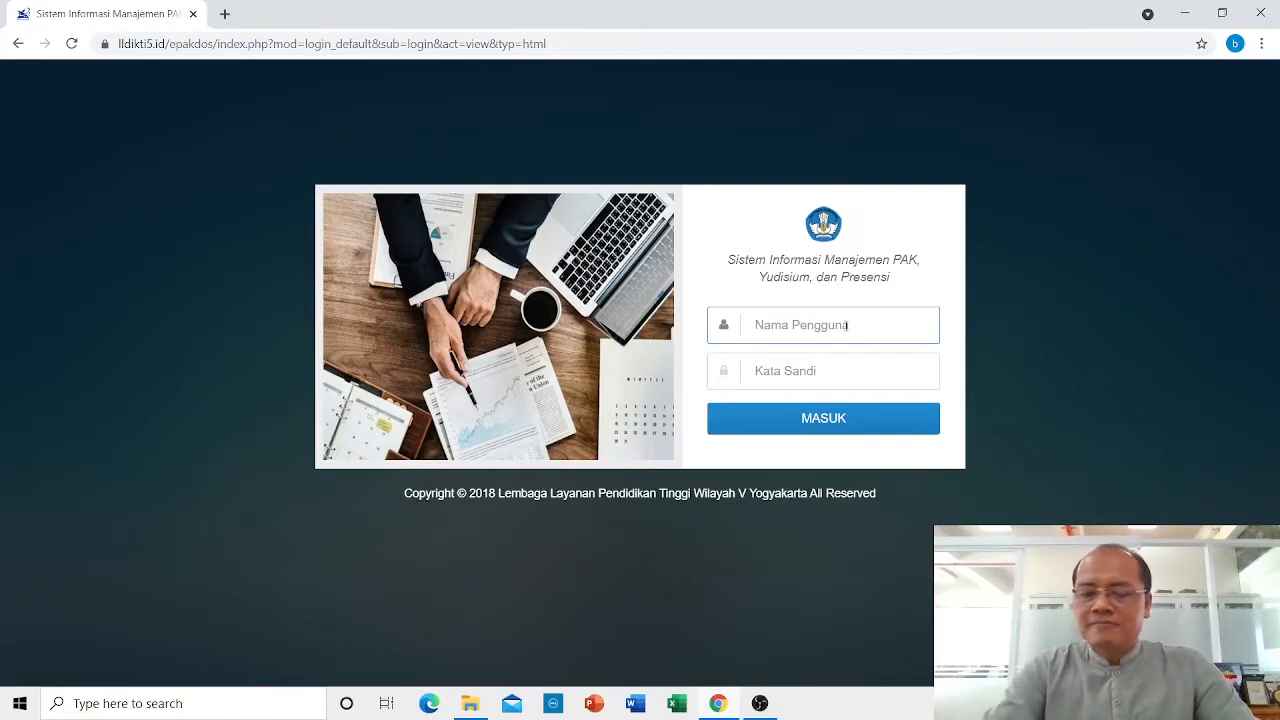
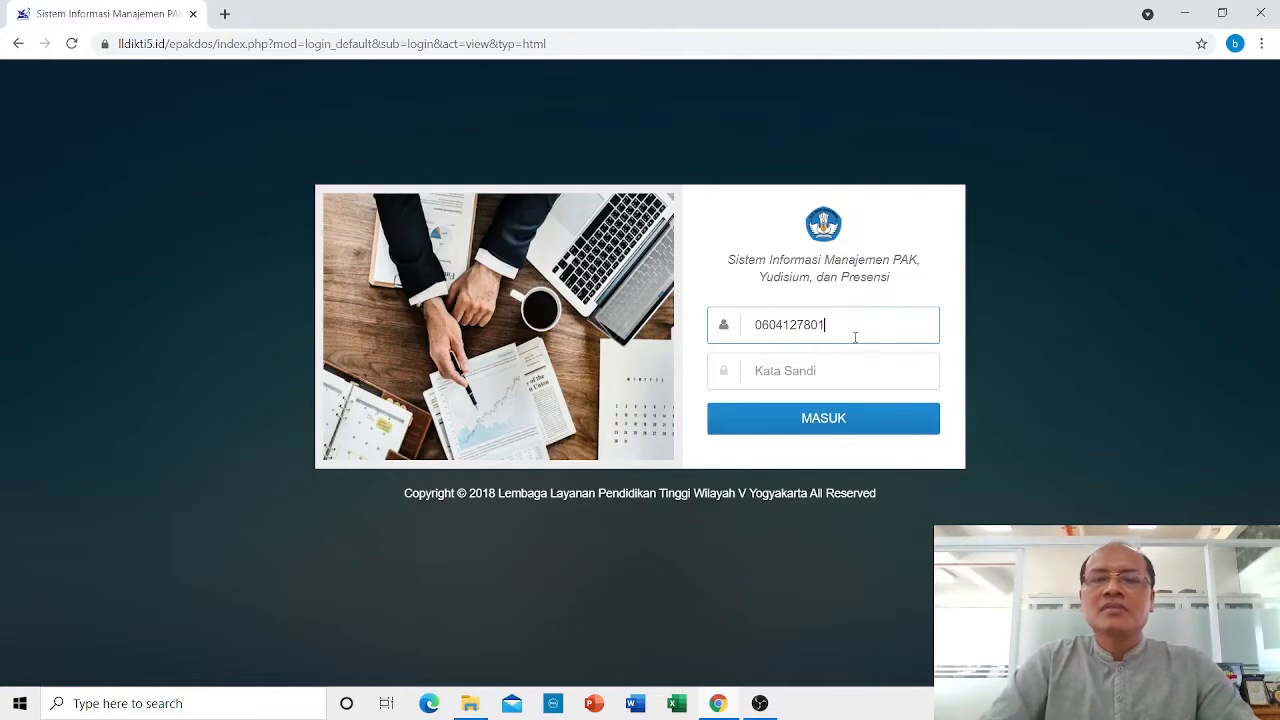
left_click_drag(824, 325, 755, 324)
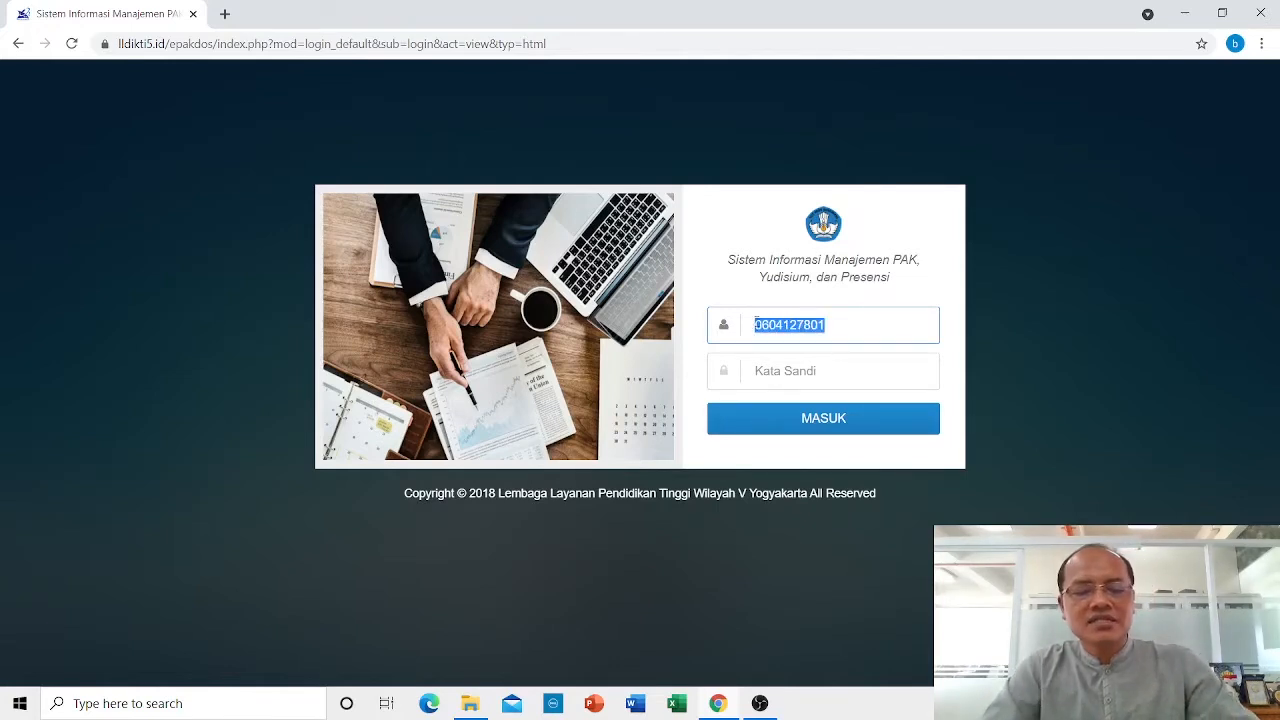
left_click(775, 379)
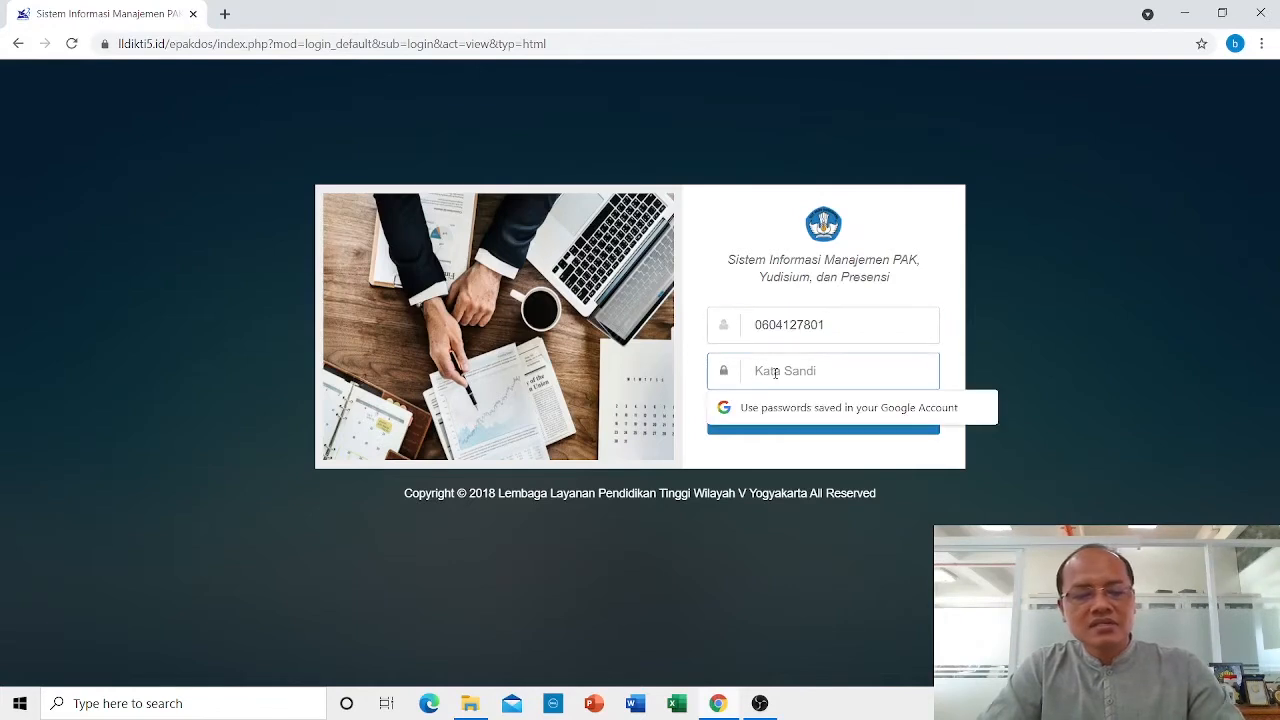
key("ctrl+v")
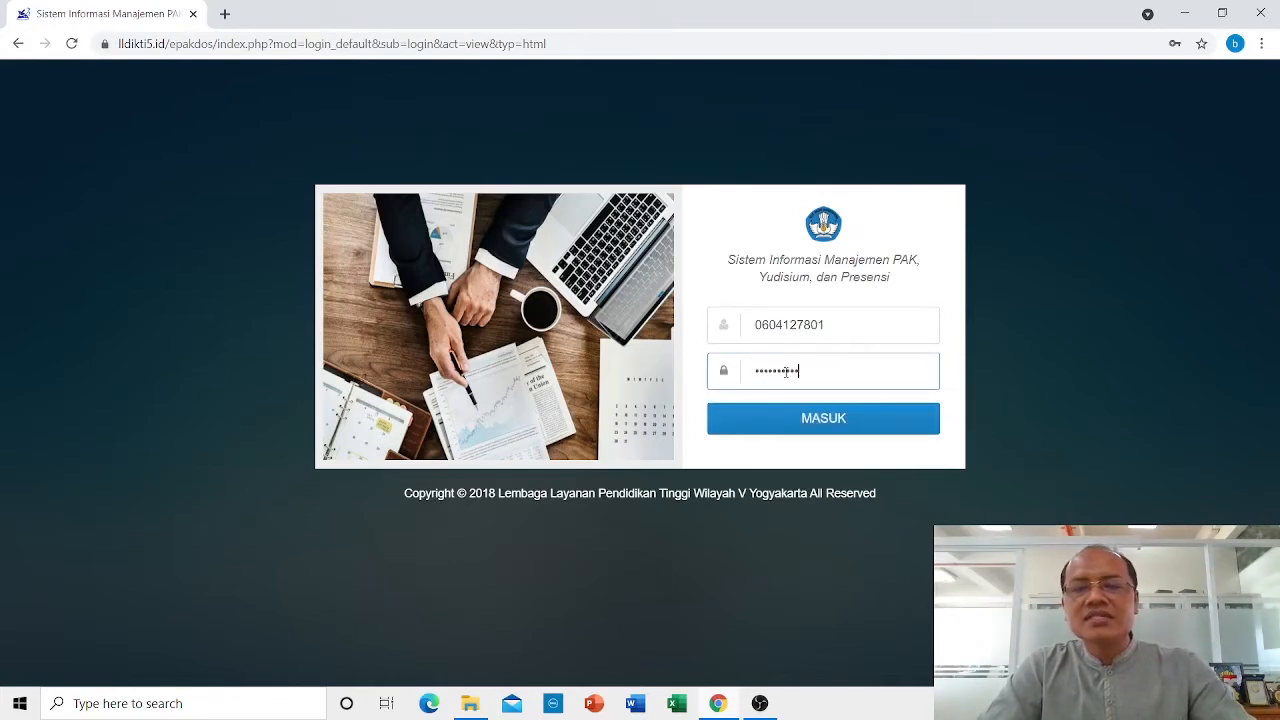
left_click(835, 421)
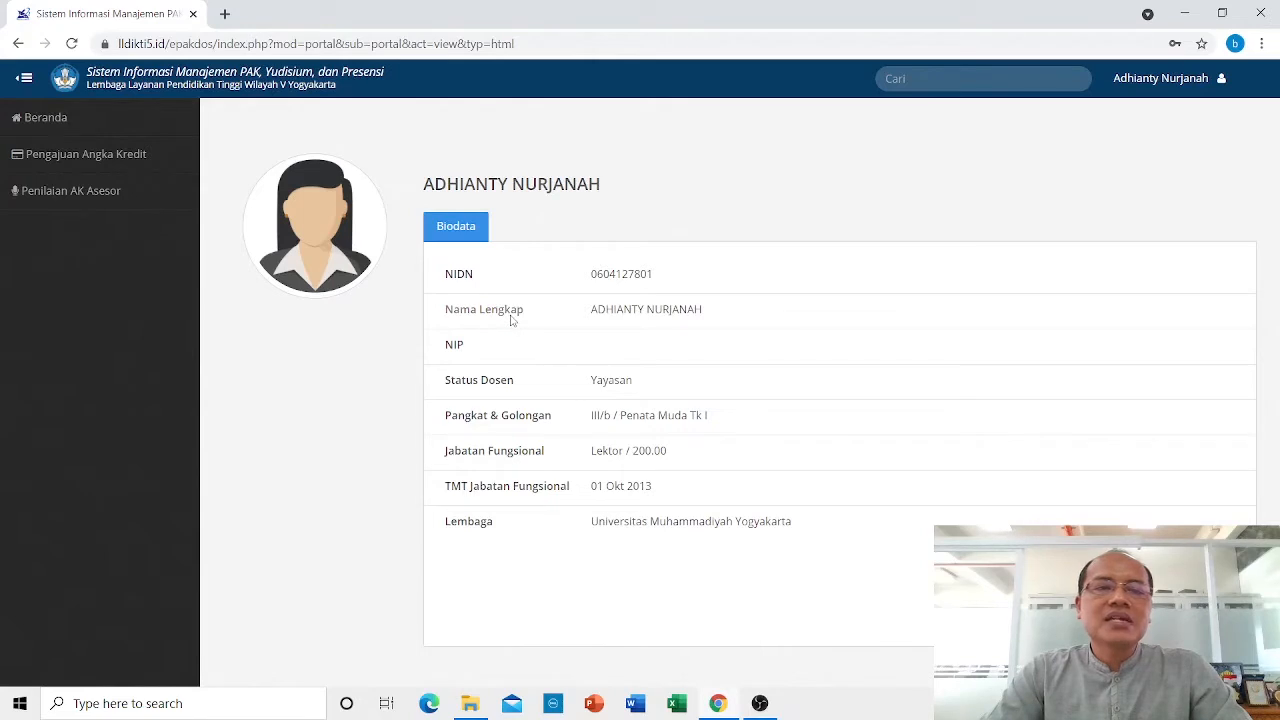
Start a new submission from Pengajuan Angka Kredit, prefilled for period 2021.
left_click(77, 162)
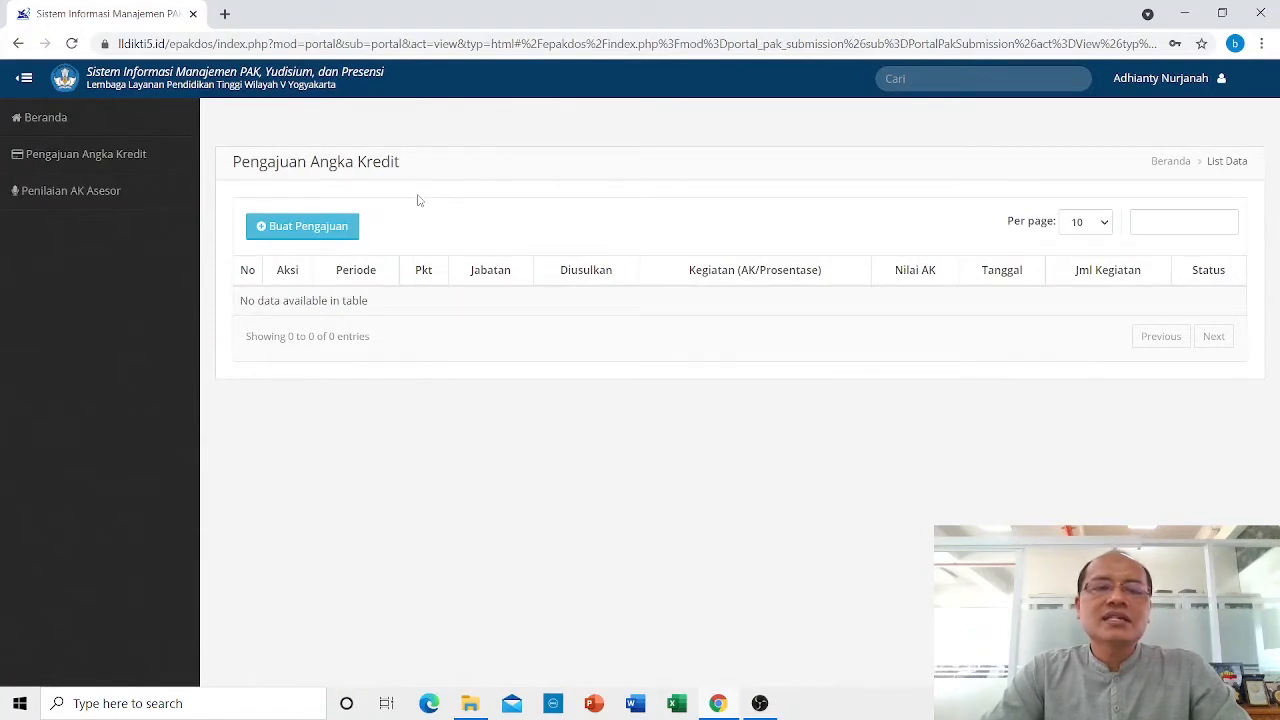
left_click(310, 227)
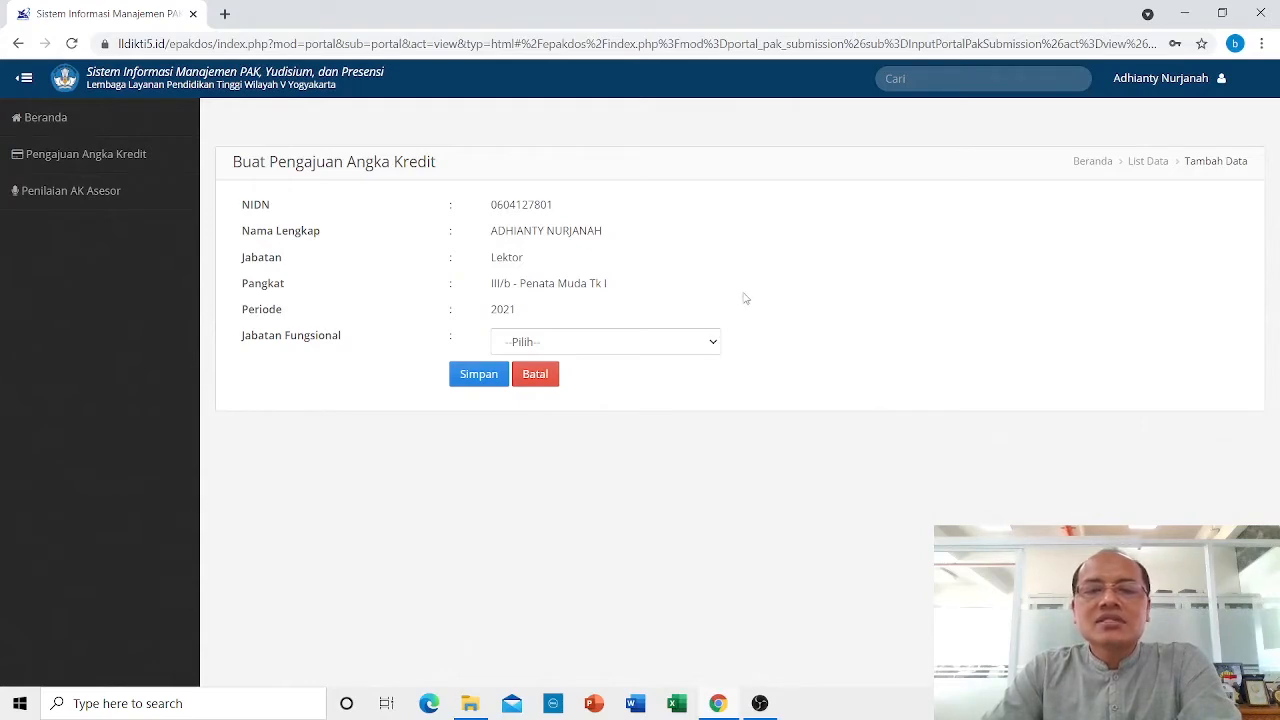
Propose Lektor Kepala - 400 as the target position and save the draft submission.
left_click(713, 345)
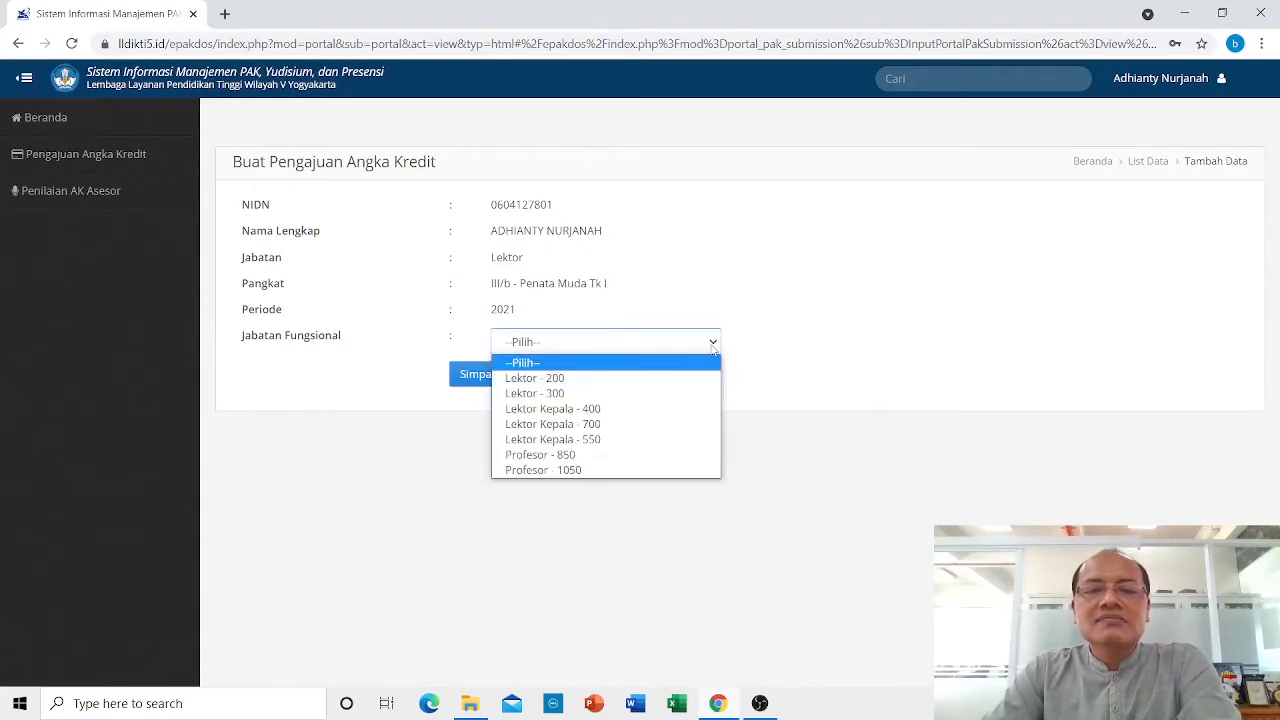
left_click(664, 414)
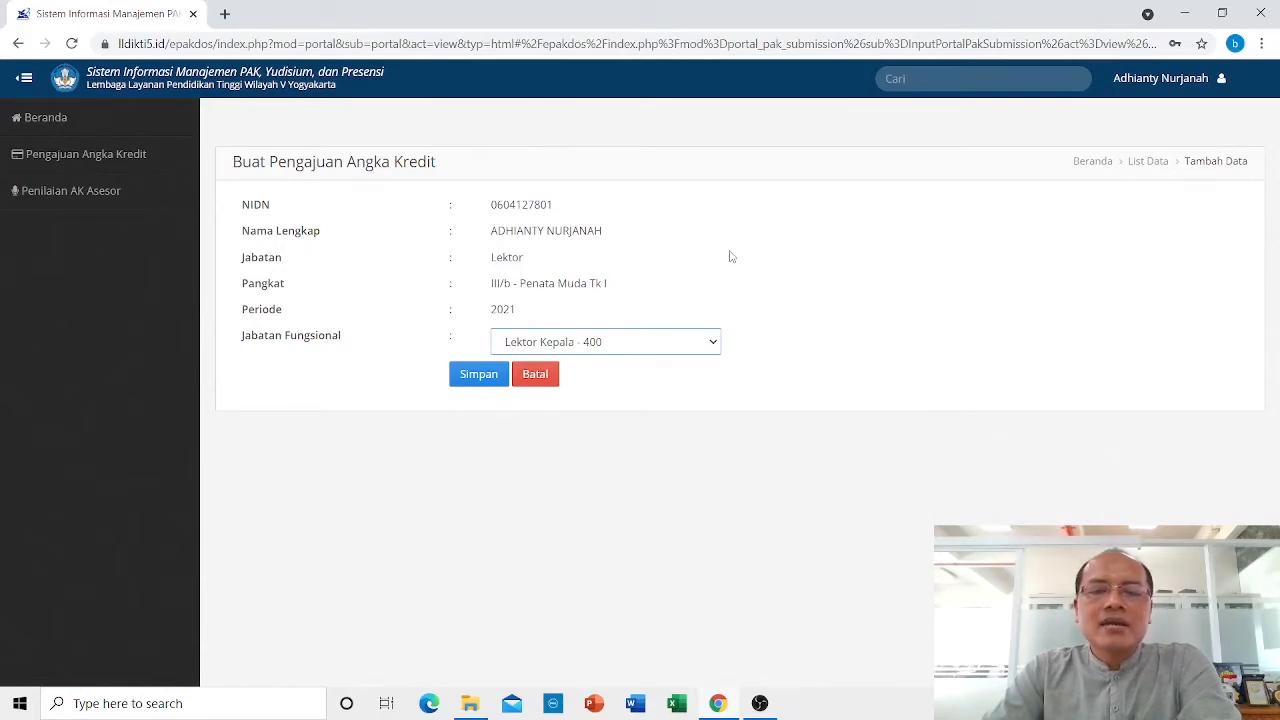
left_click(491, 376)
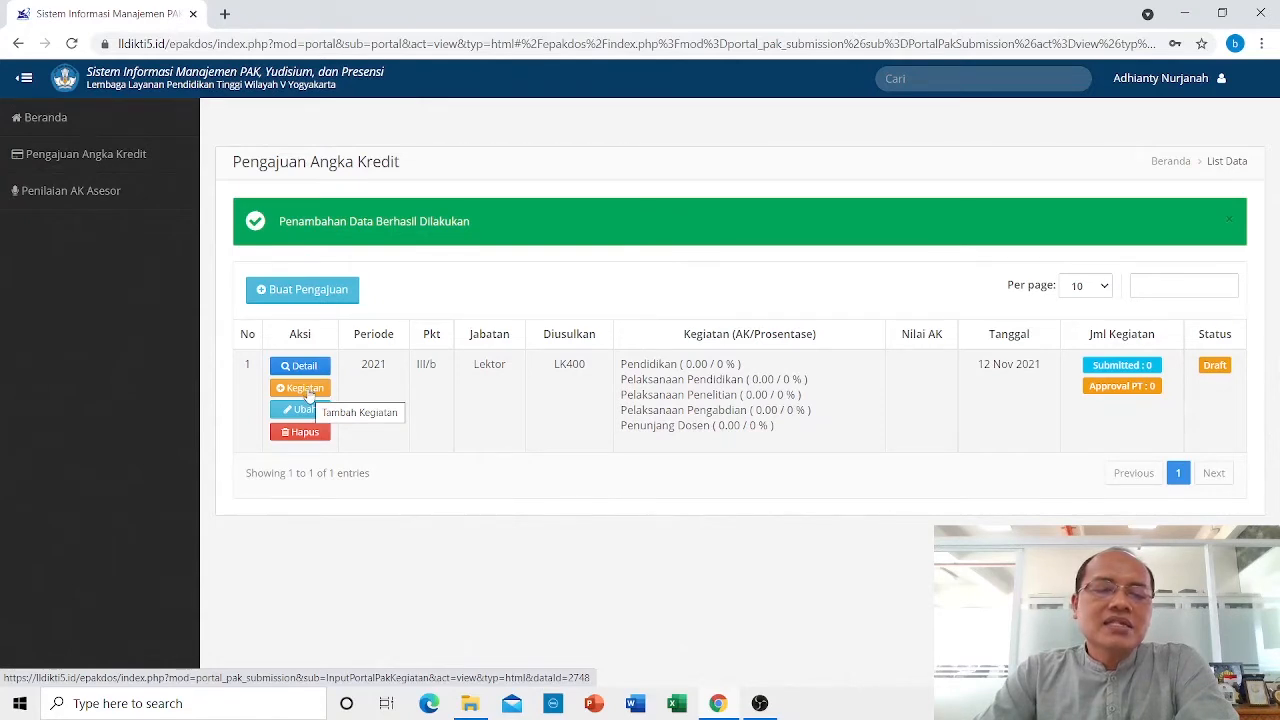
Add an activity with element Pendidikan and the Doktor degree education activity.
left_click(305, 389)
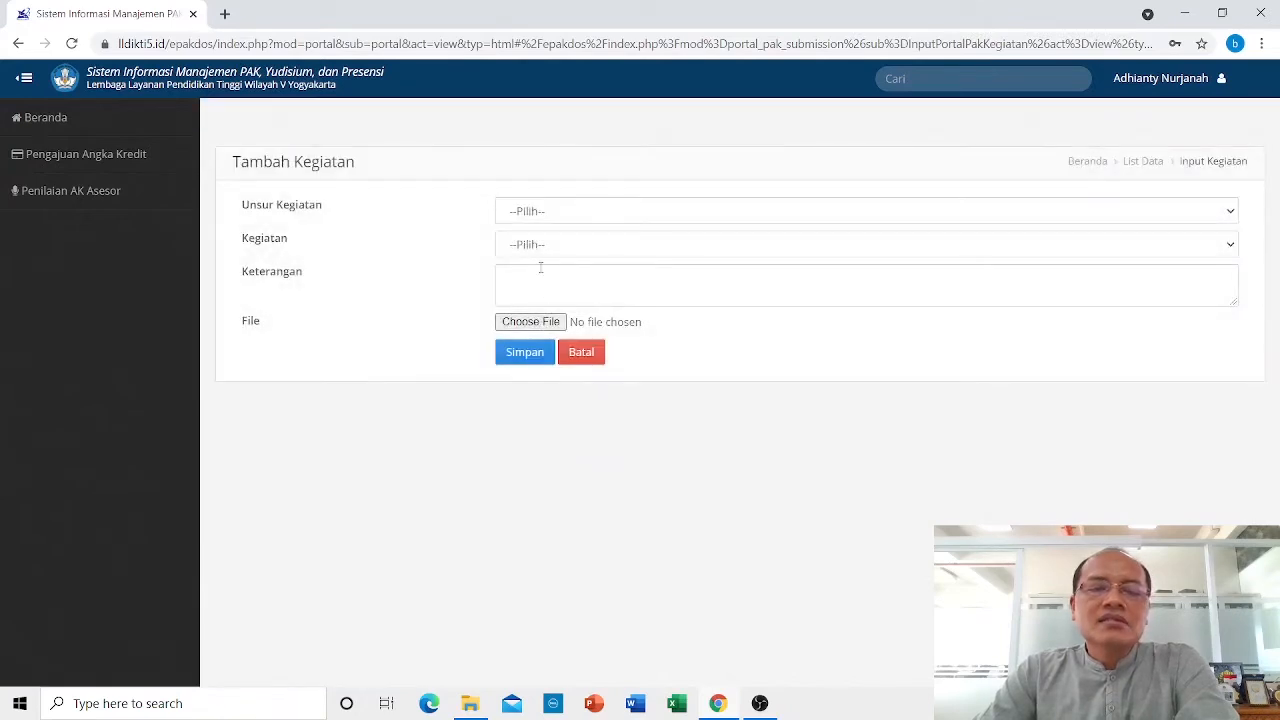
left_click(542, 212)
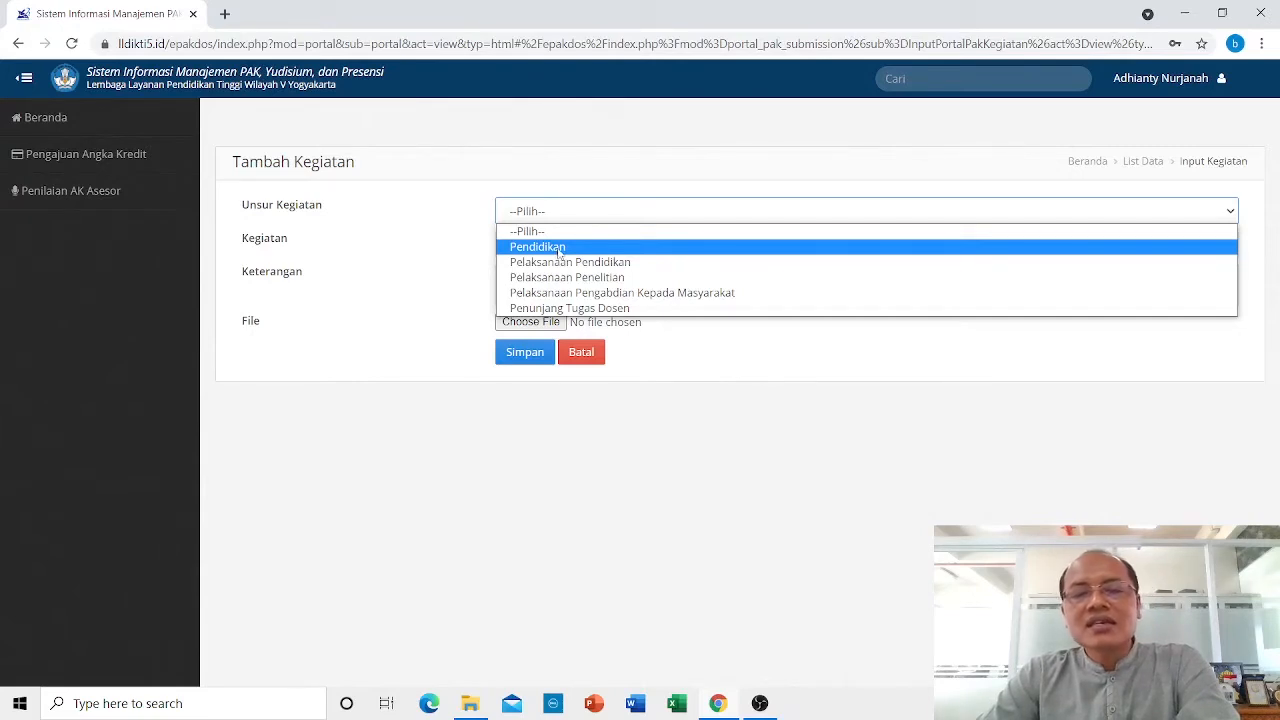
left_click(559, 247)
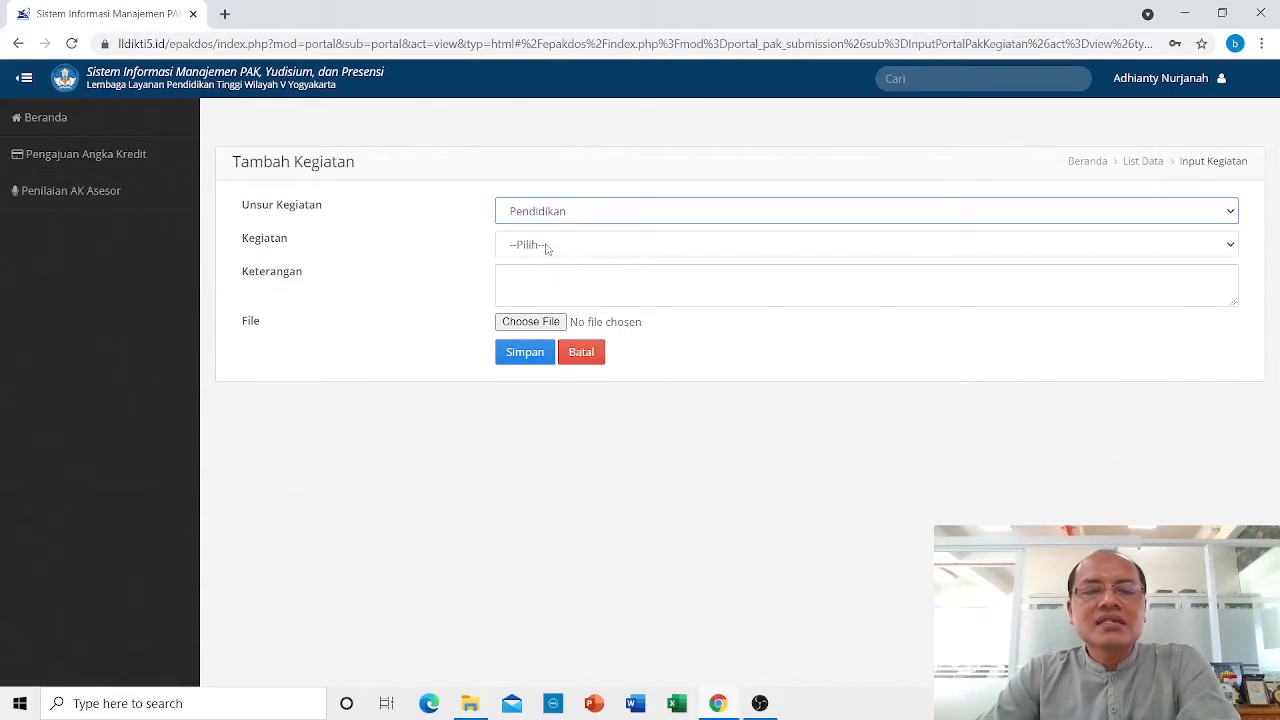
left_click(547, 249)
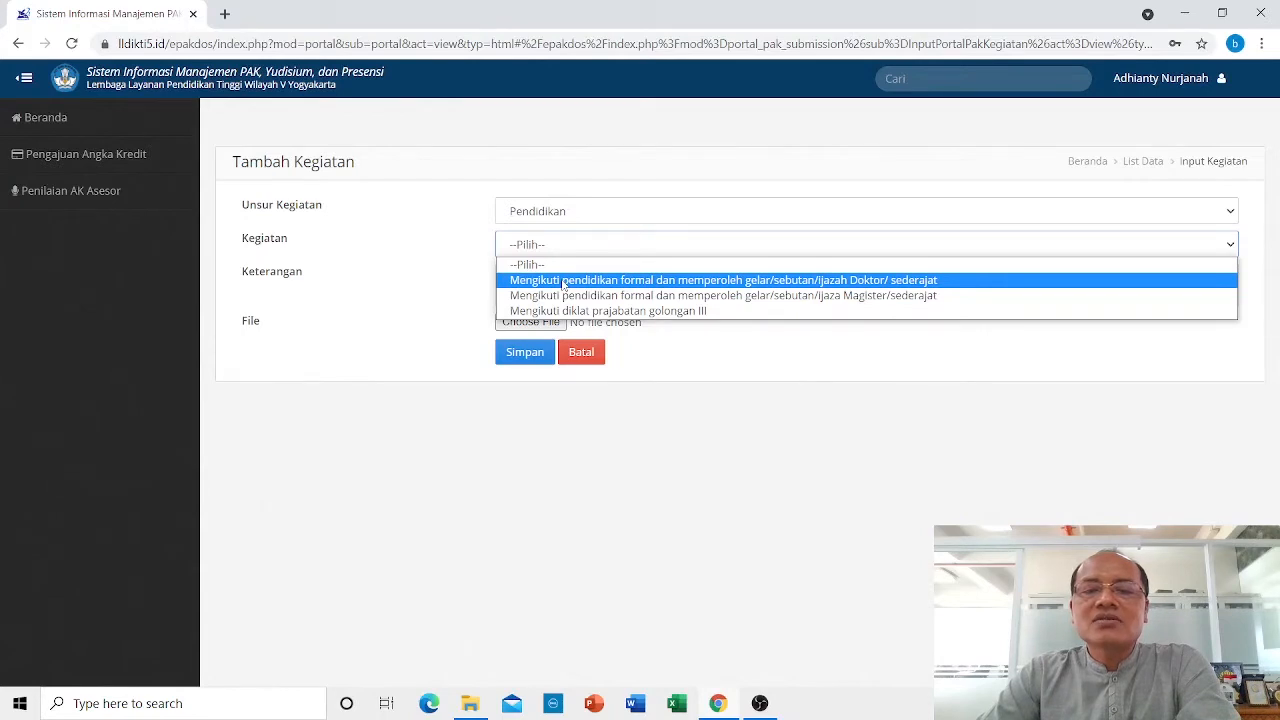
left_click(564, 282)
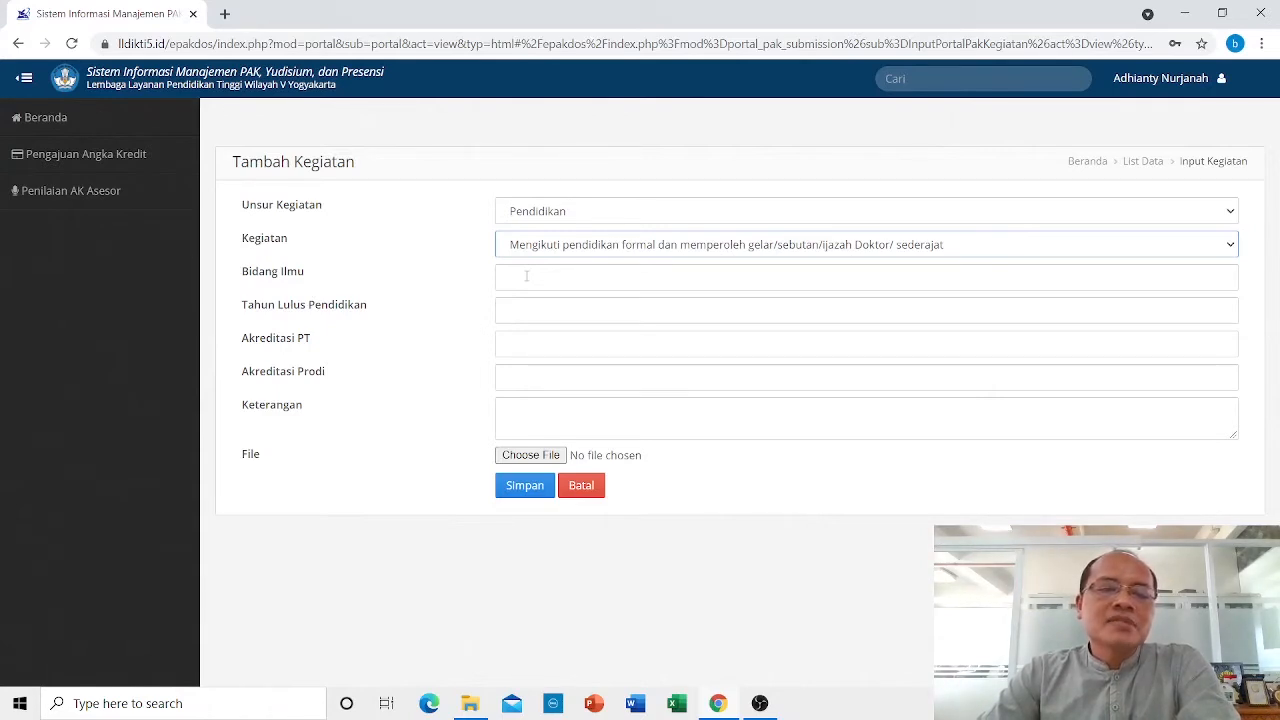
Enter Ilmu Komunikasi, graduation year 2018, and accreditation A for university and programme.
left_click(526, 276)
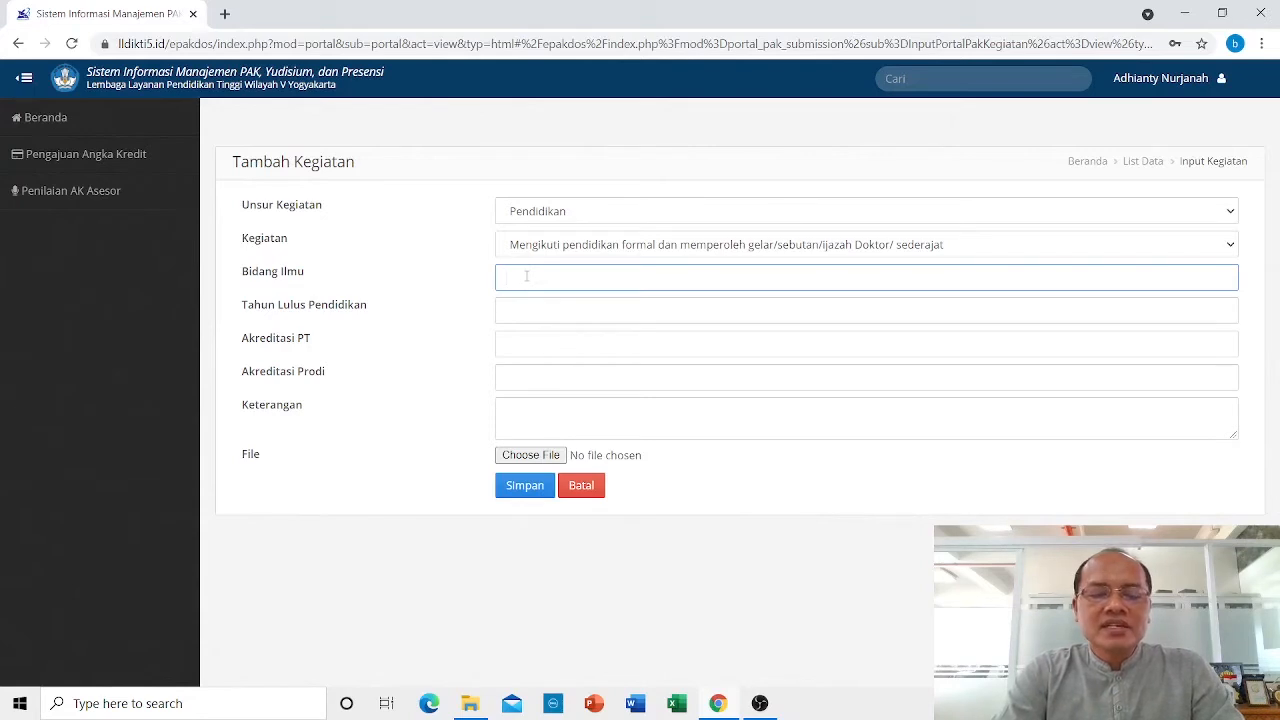
type("I")
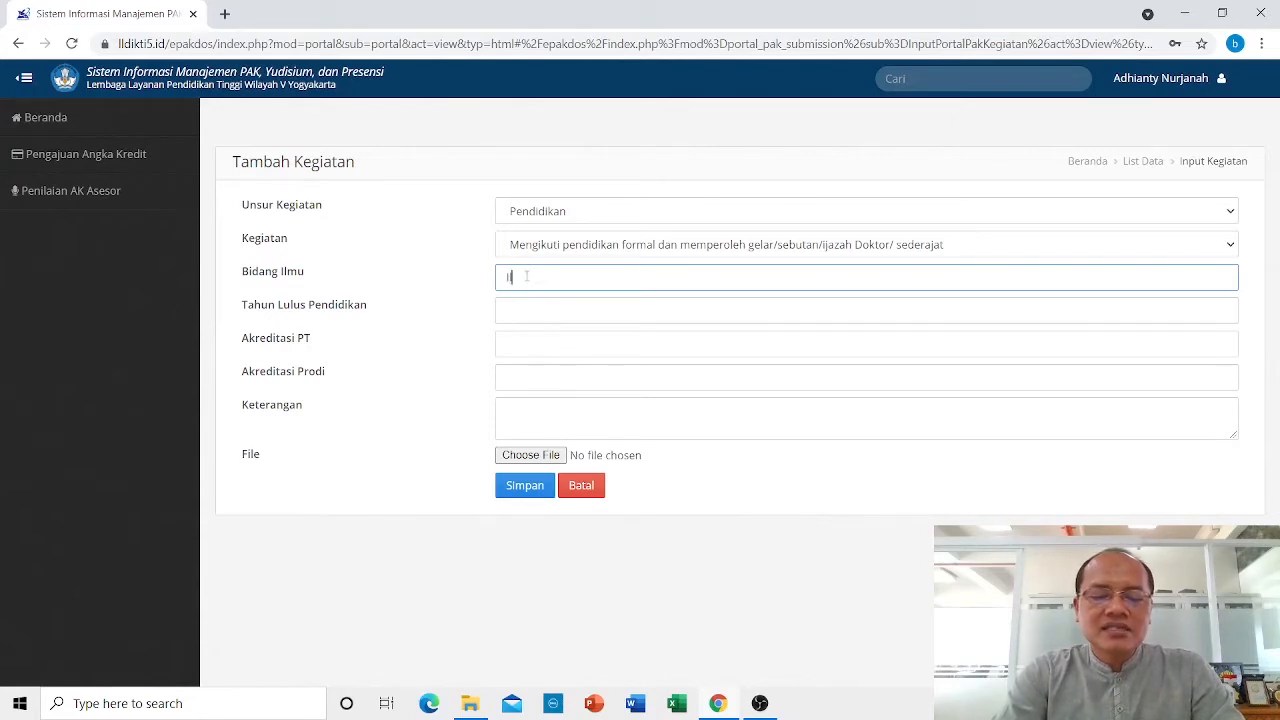
type("lmu Komunikas")
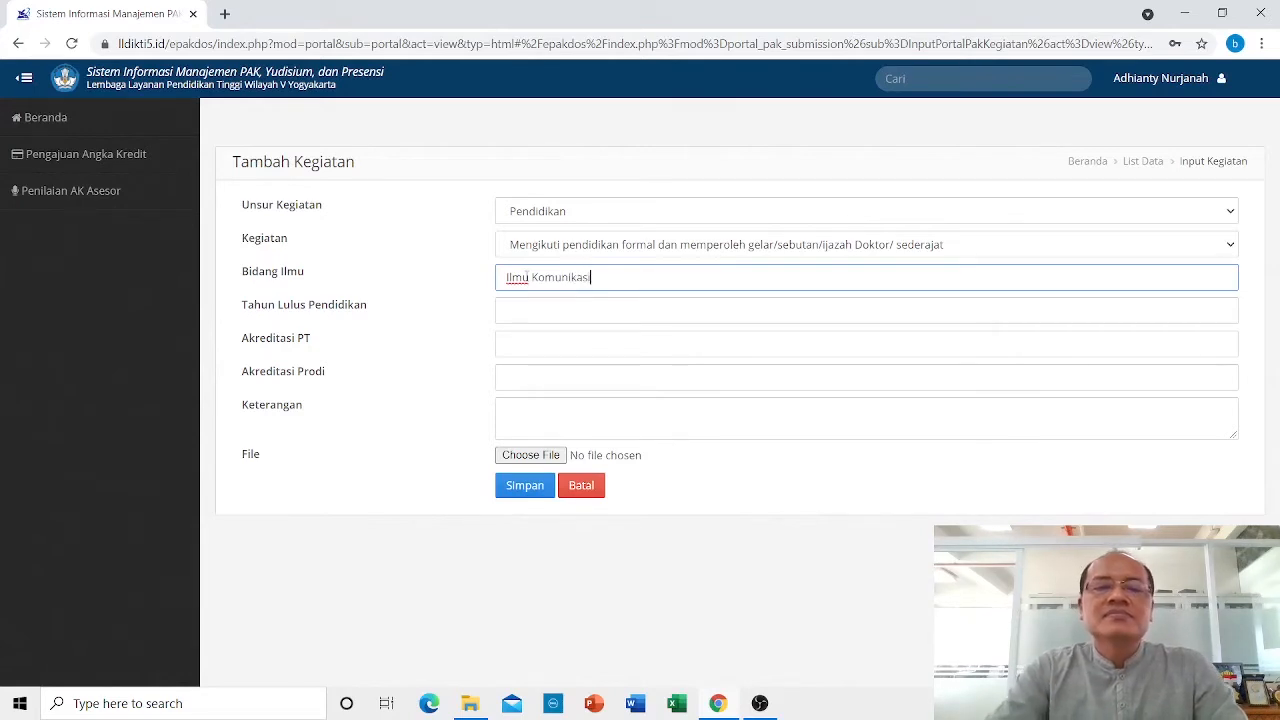
type("i")
left_click(523, 310)
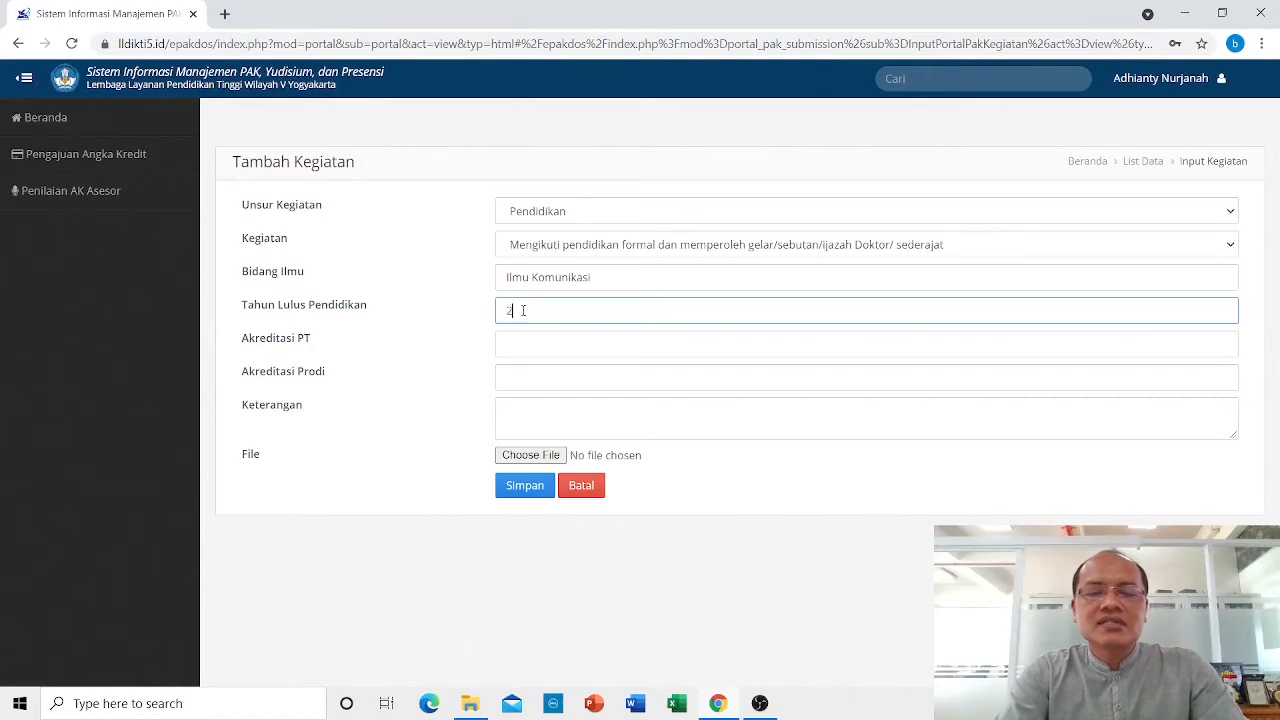
type("2018")
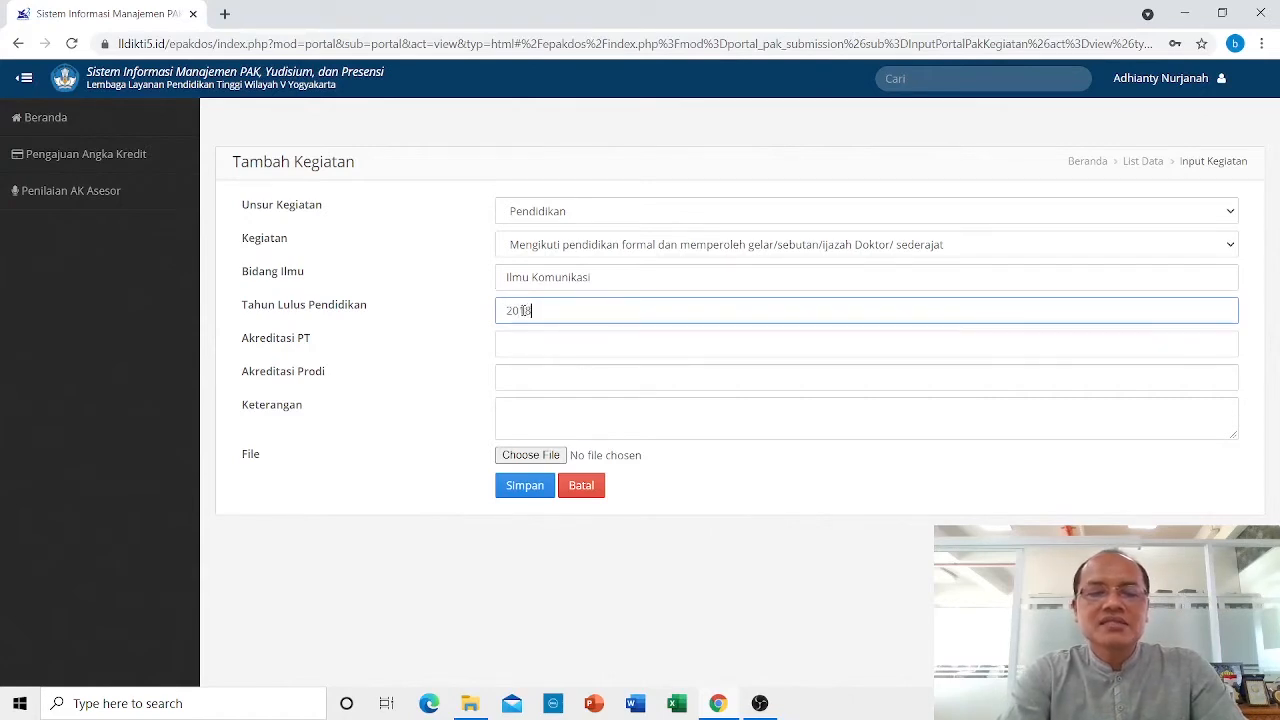
left_click(516, 345)
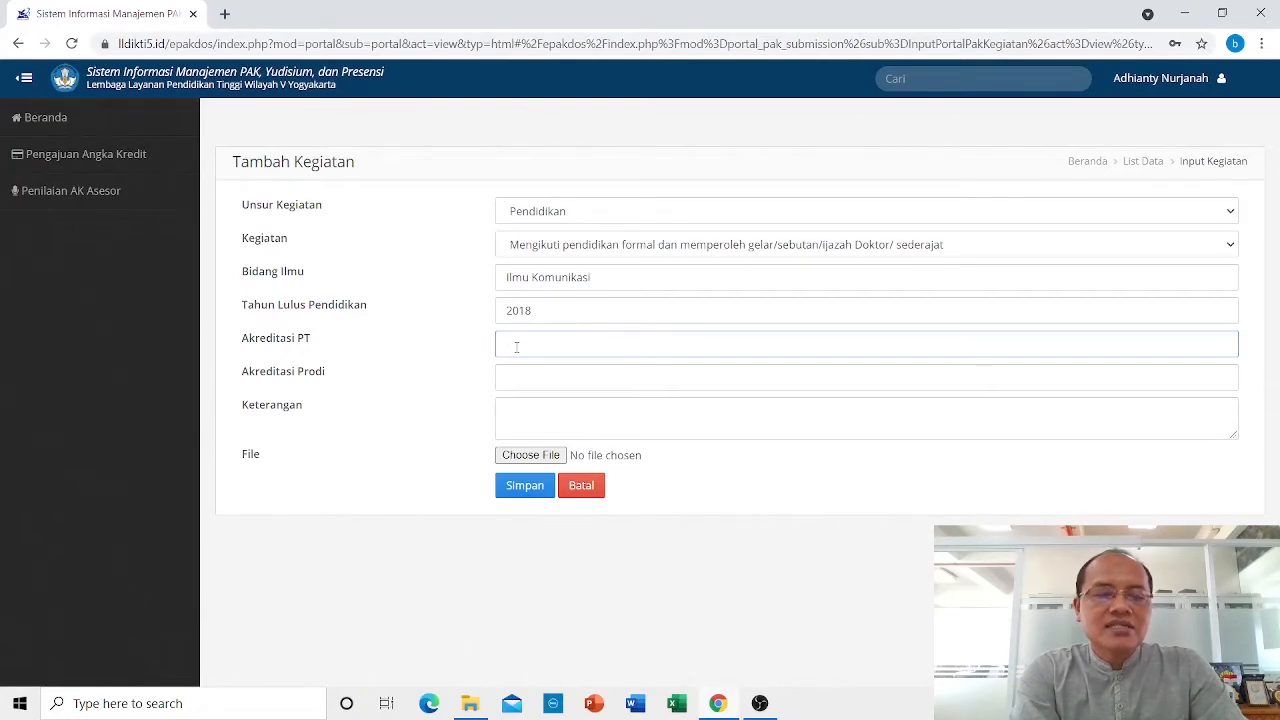
type("A")
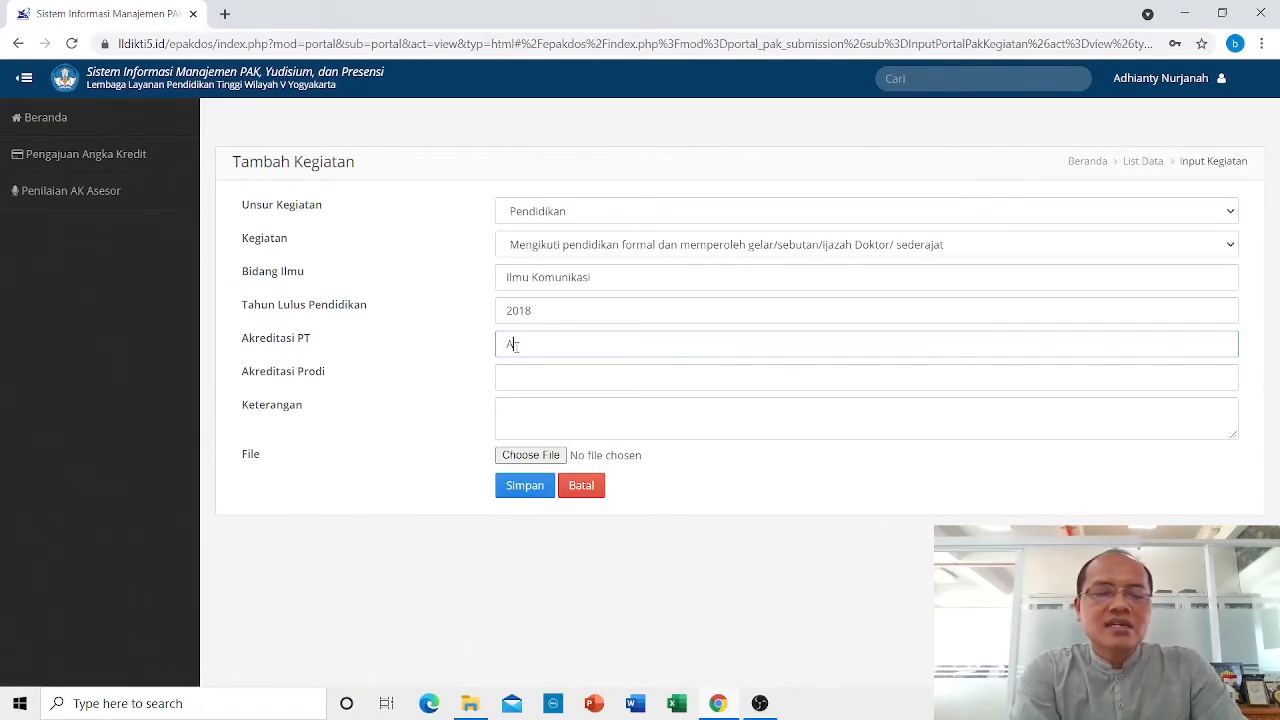
left_click(529, 377)
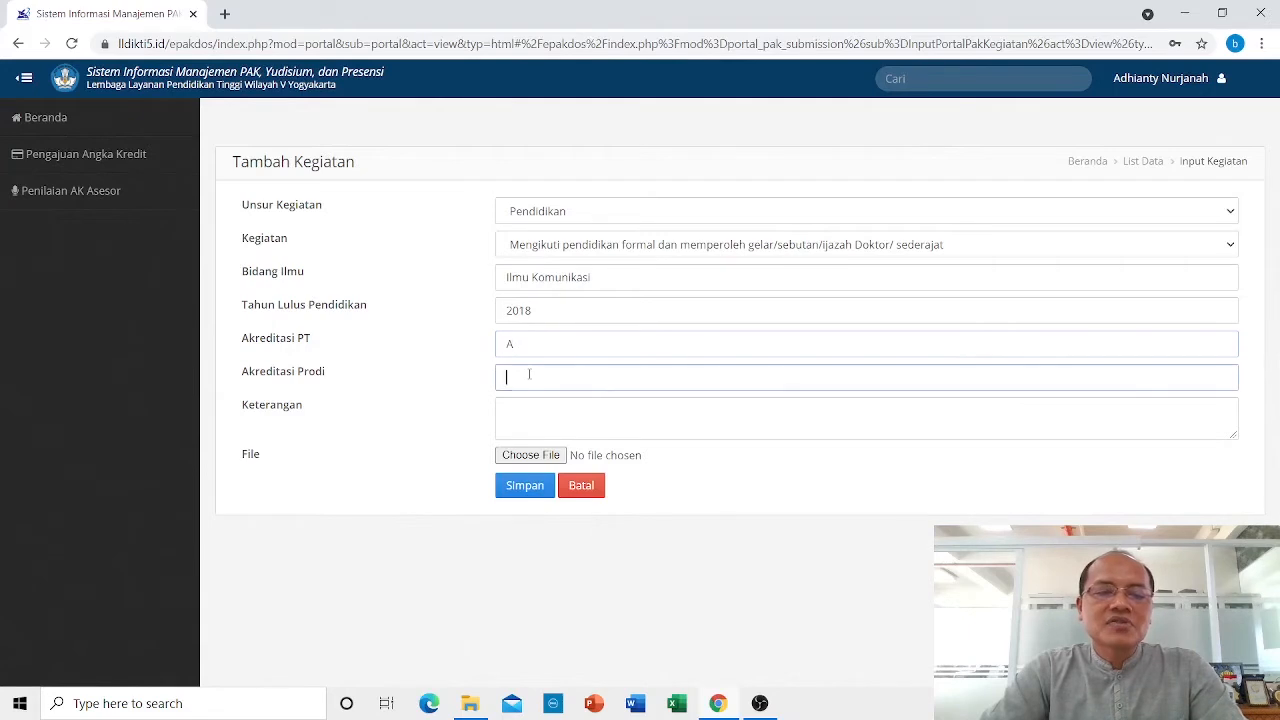
type("A")
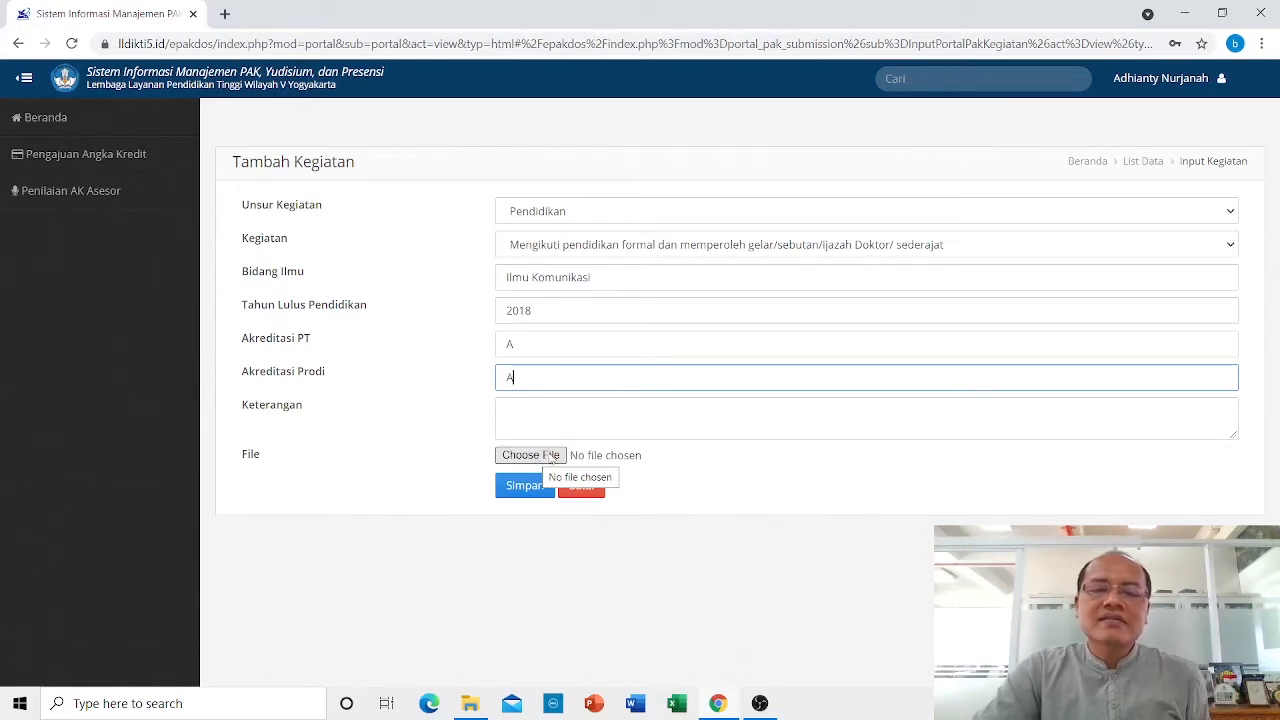
Attach SOP Pemindahan Homebase Dosen.pdf from Downloads and save the doctoral education activity.
left_click(552, 457)
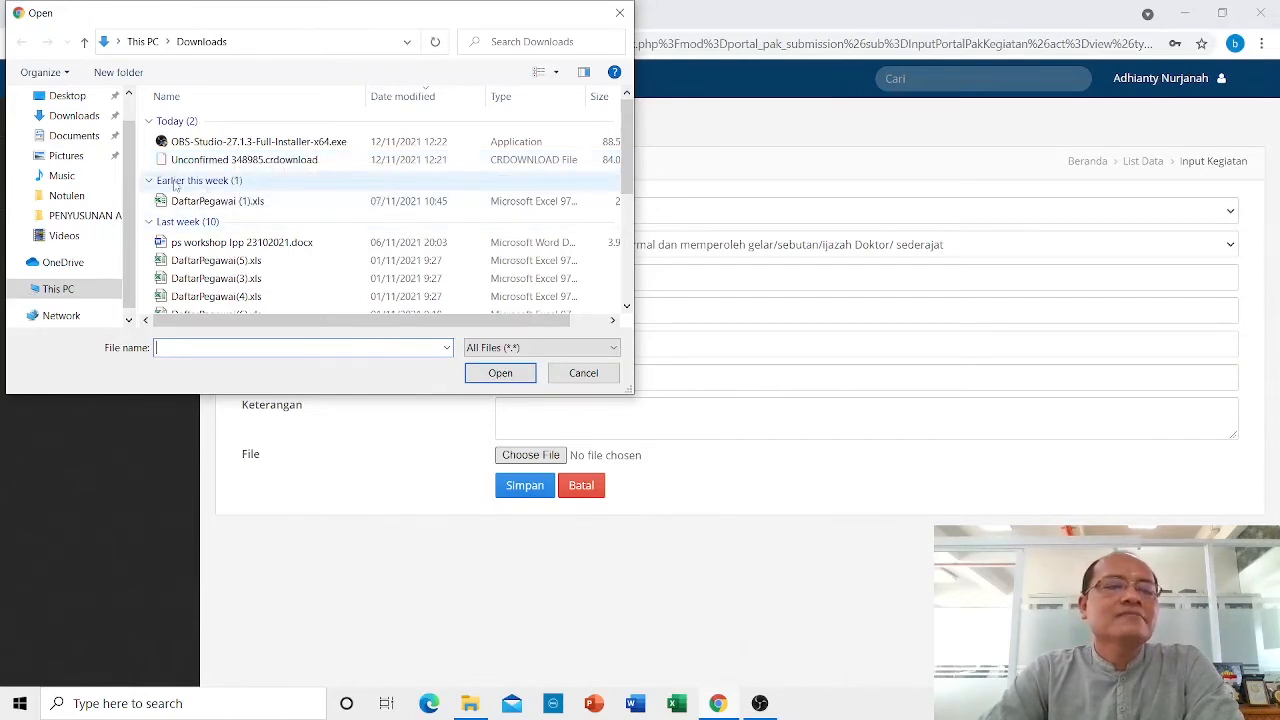
scroll(210, 187, "down", 4)
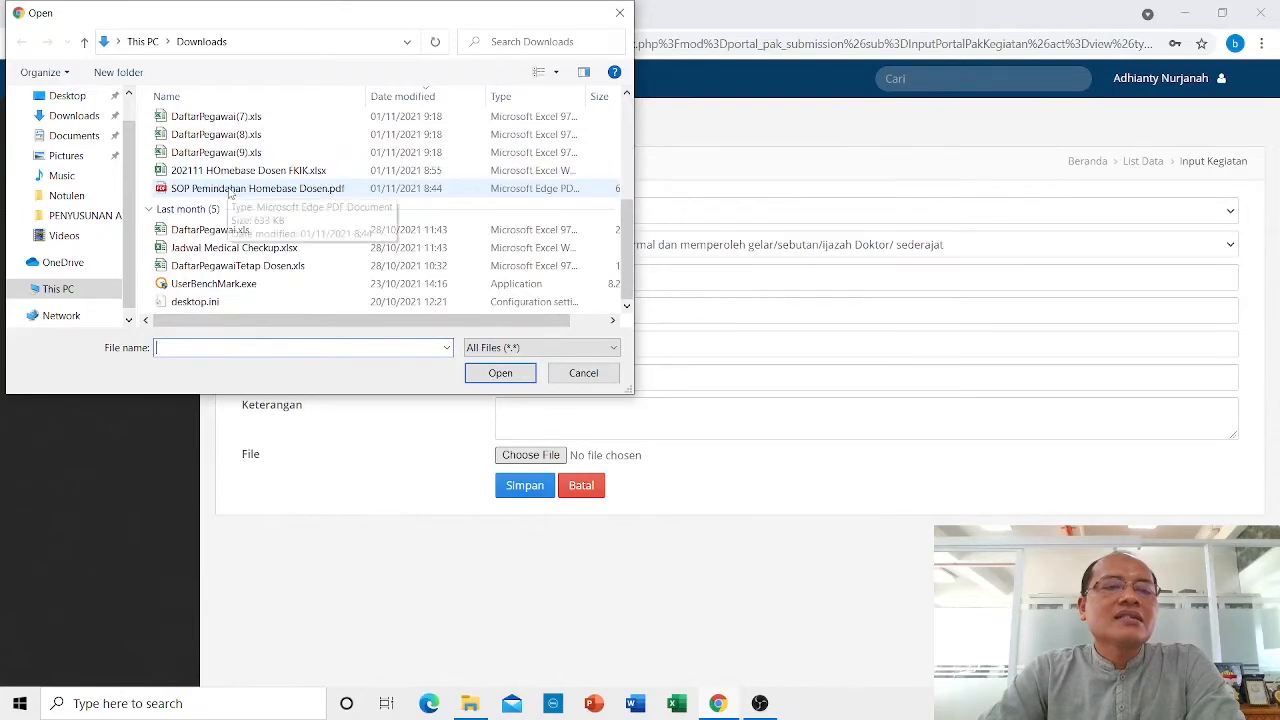
left_click(224, 188)
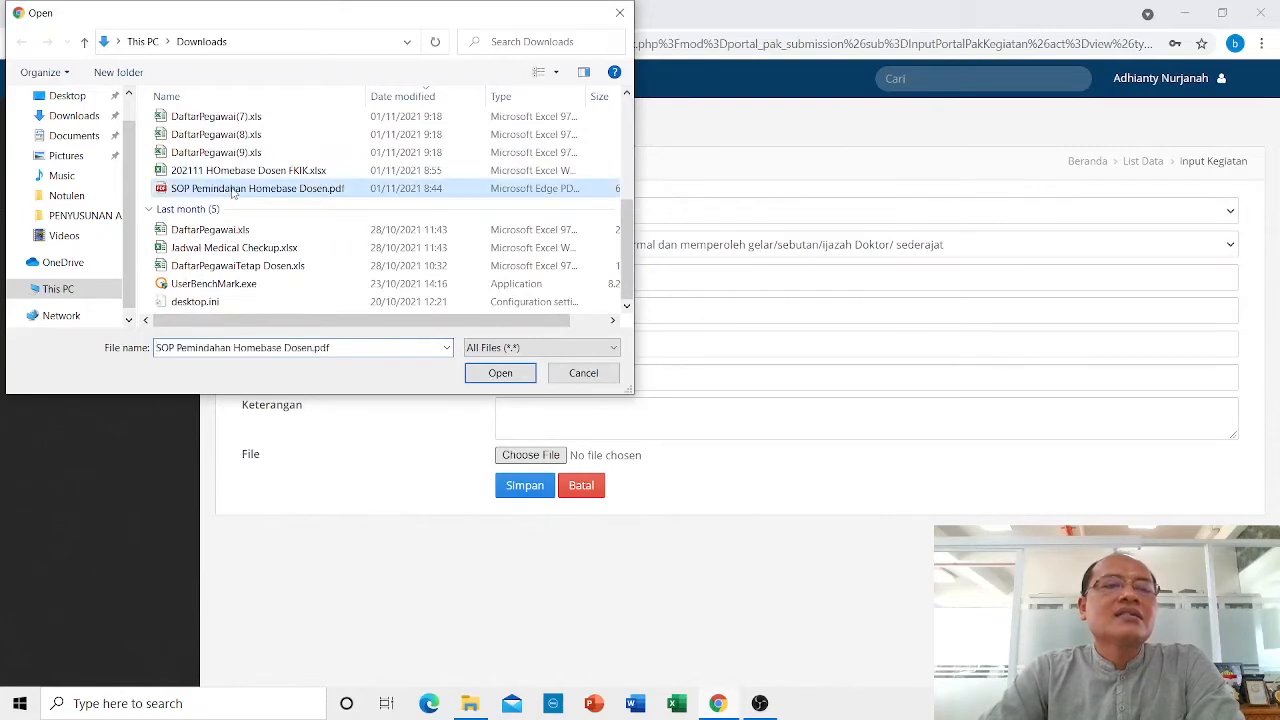
left_click(499, 373)
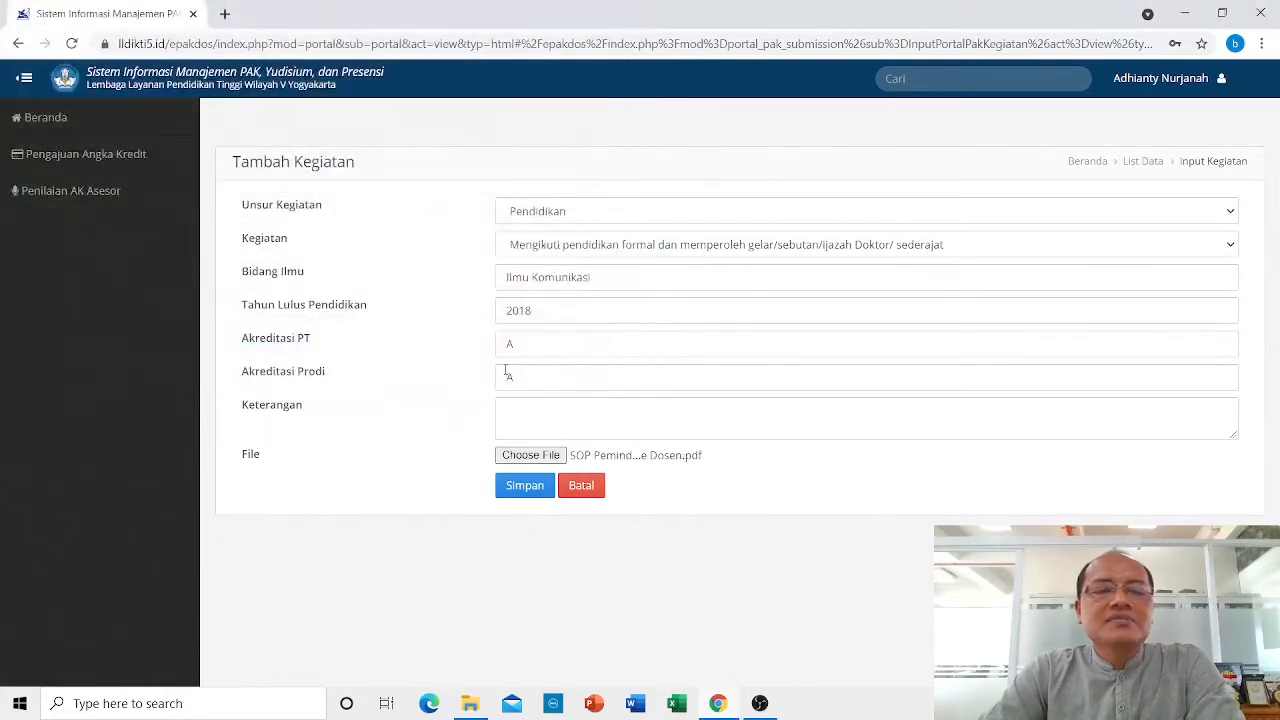
left_click(527, 487)
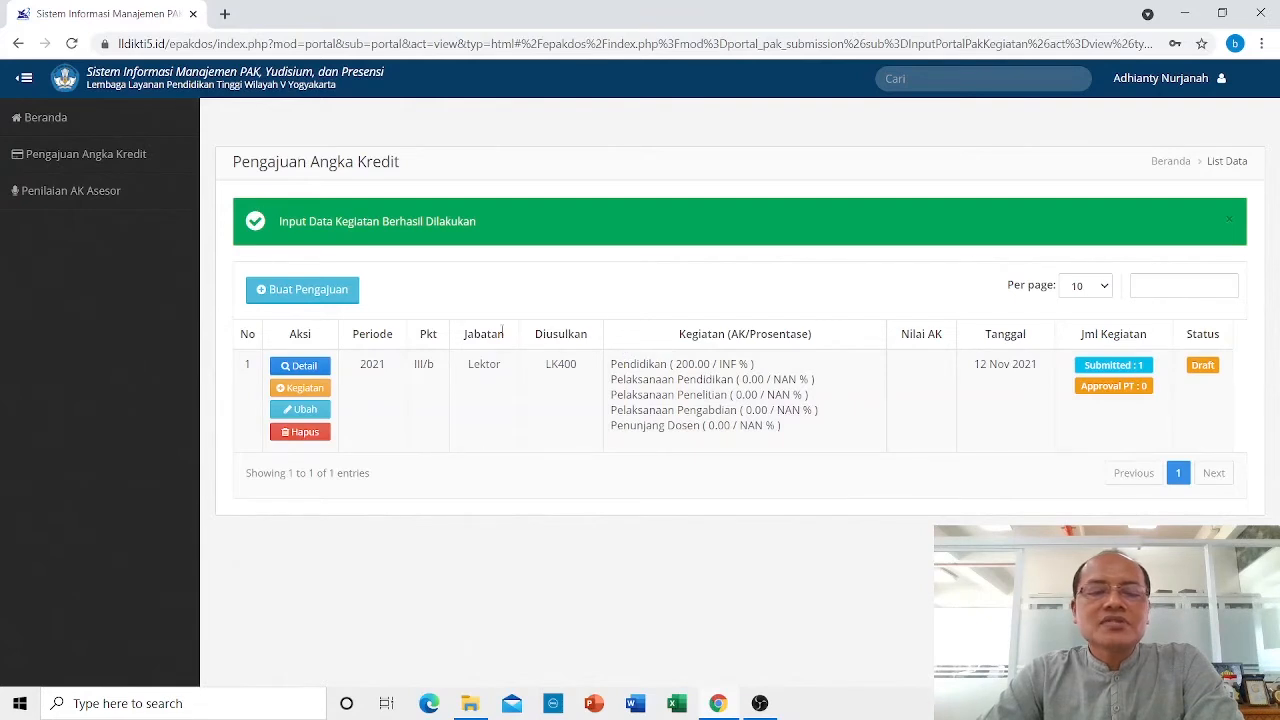
left_click(305, 388)
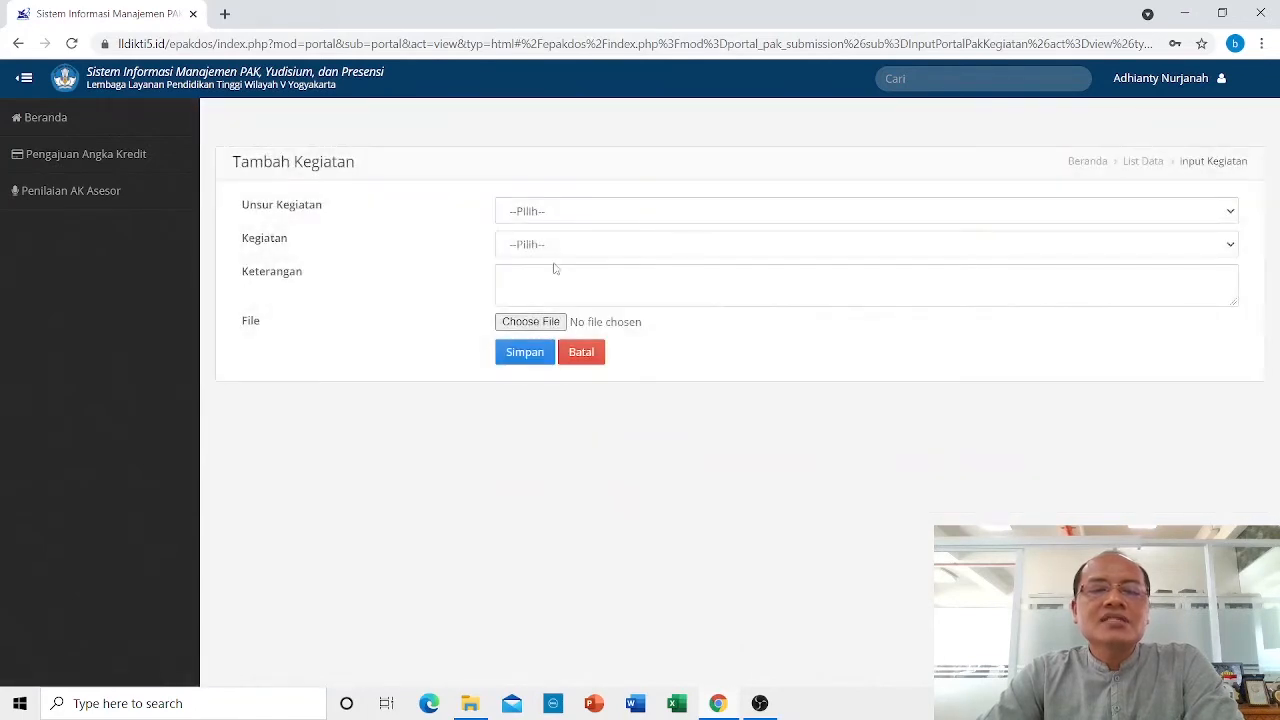
Set the activity to Pelaksanaan Pendidikan, Melaksanakan perkuliahan/tutorial (lecturing and tutoring).
left_click(541, 214)
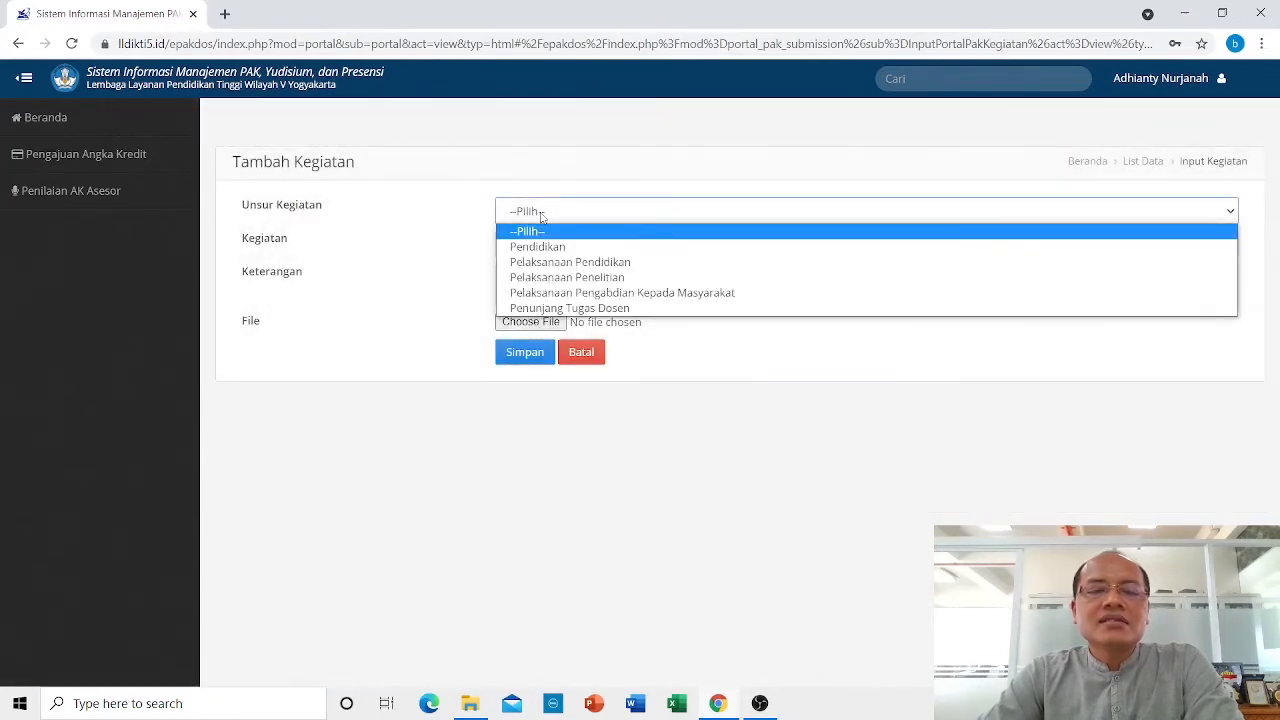
left_click(568, 264)
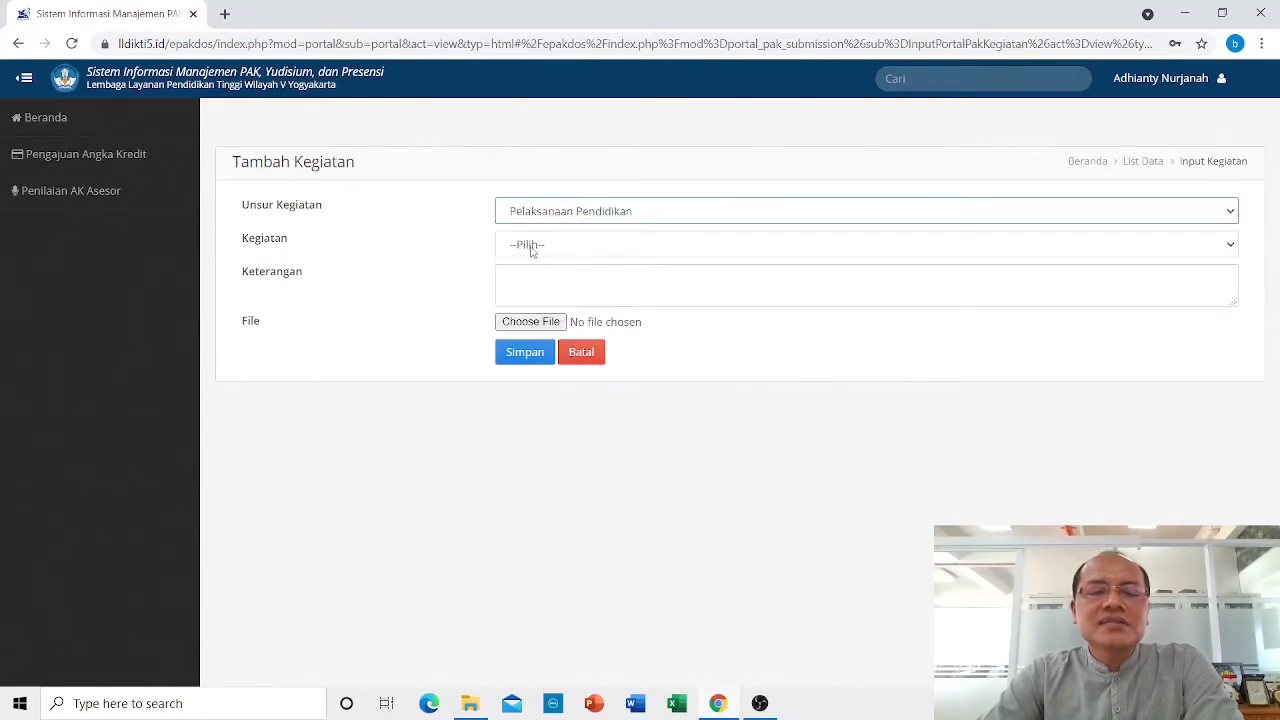
left_click(532, 251)
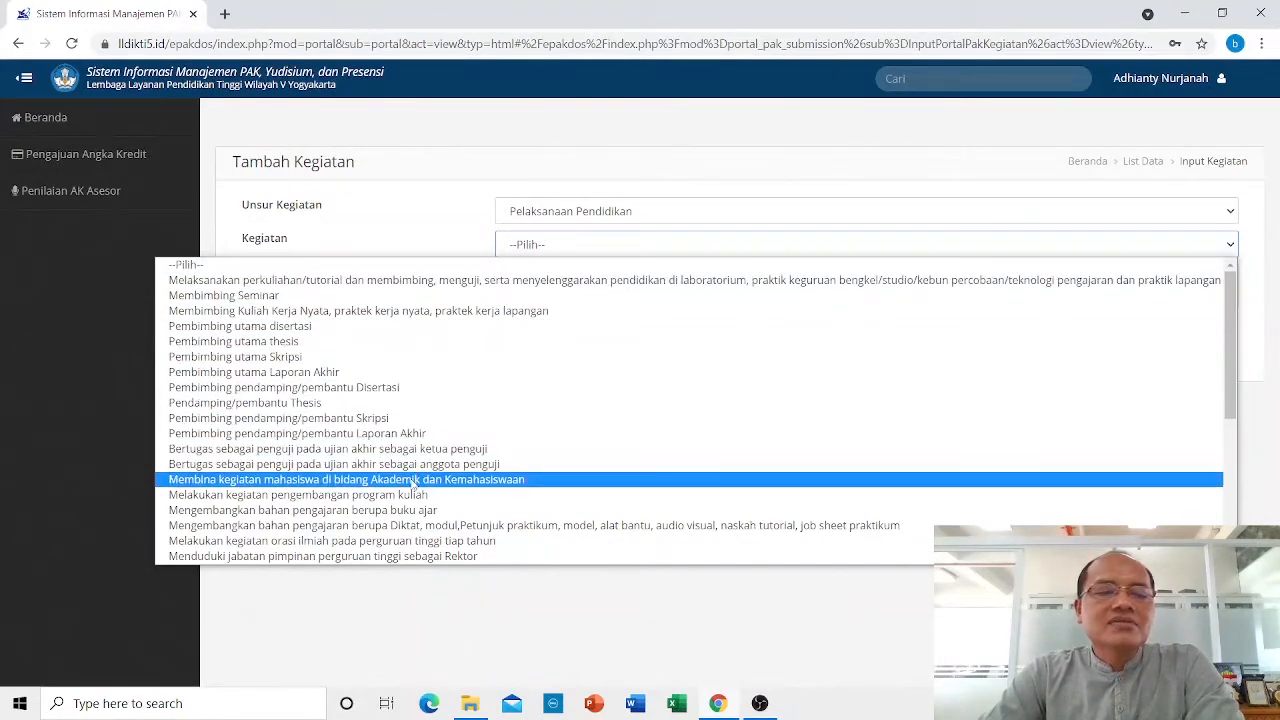
scroll(412, 484, "down", 5)
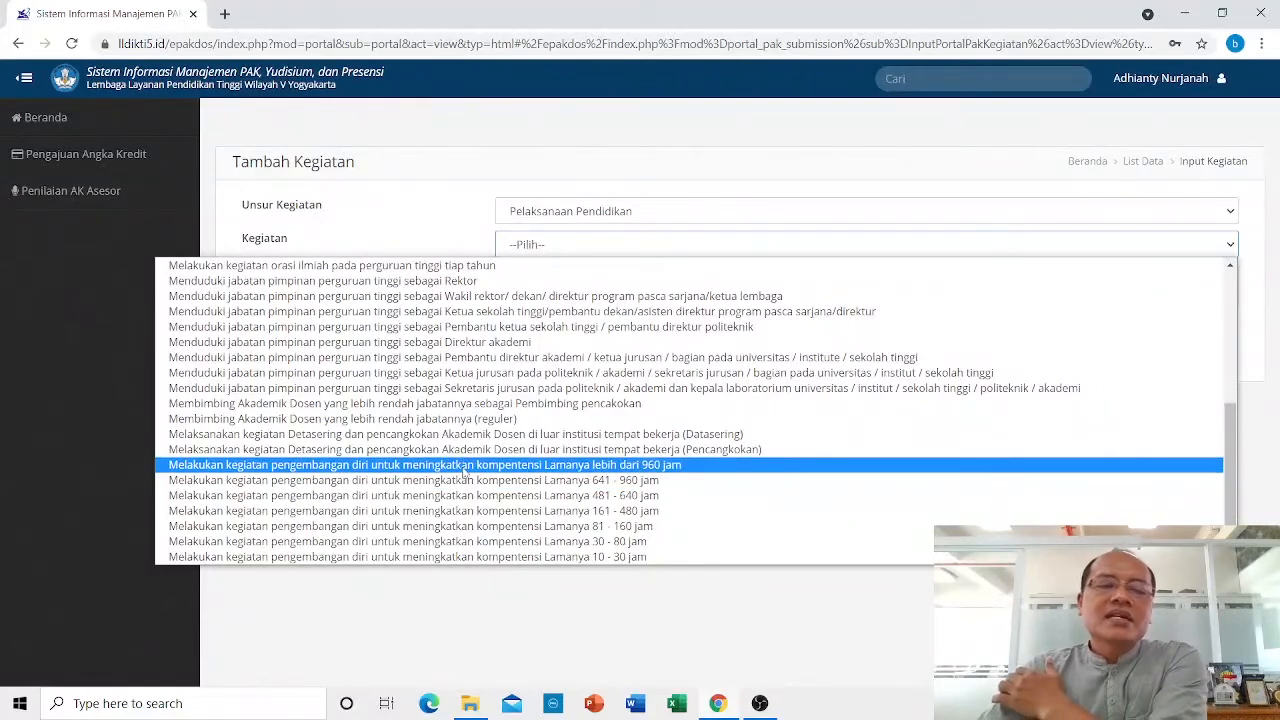
scroll(455, 440, "up", 3)
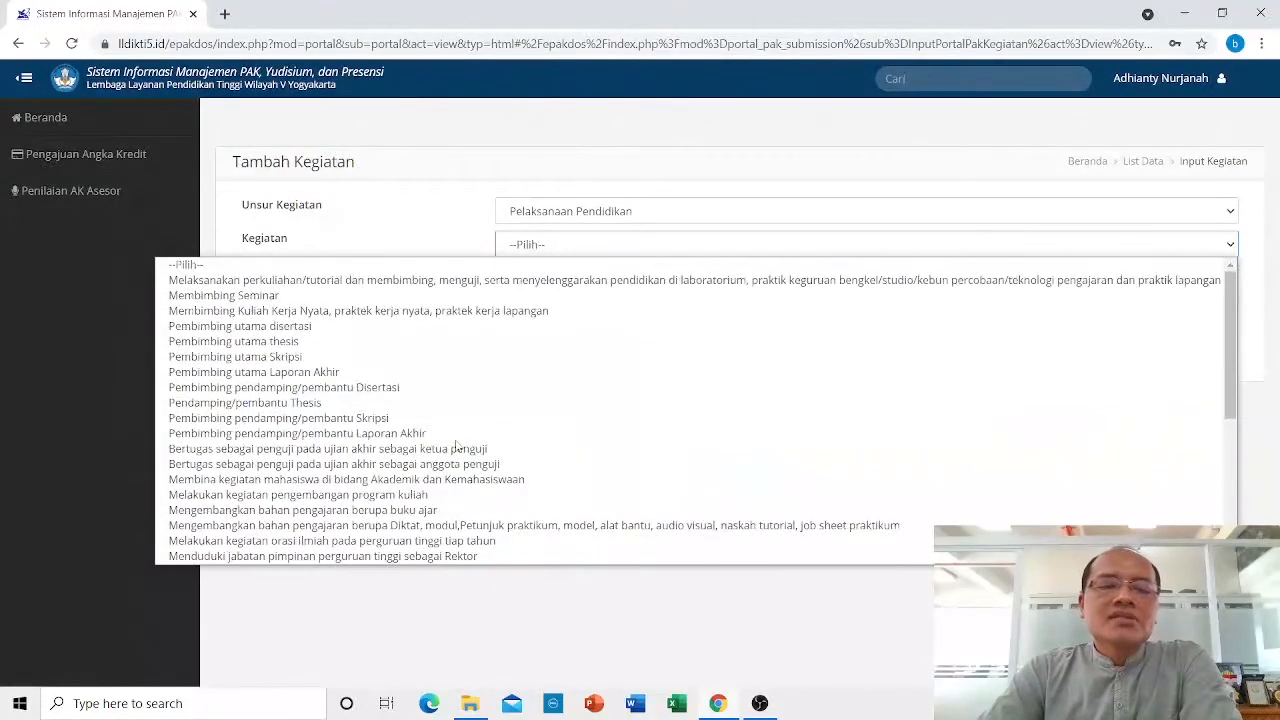
left_click(445, 282)
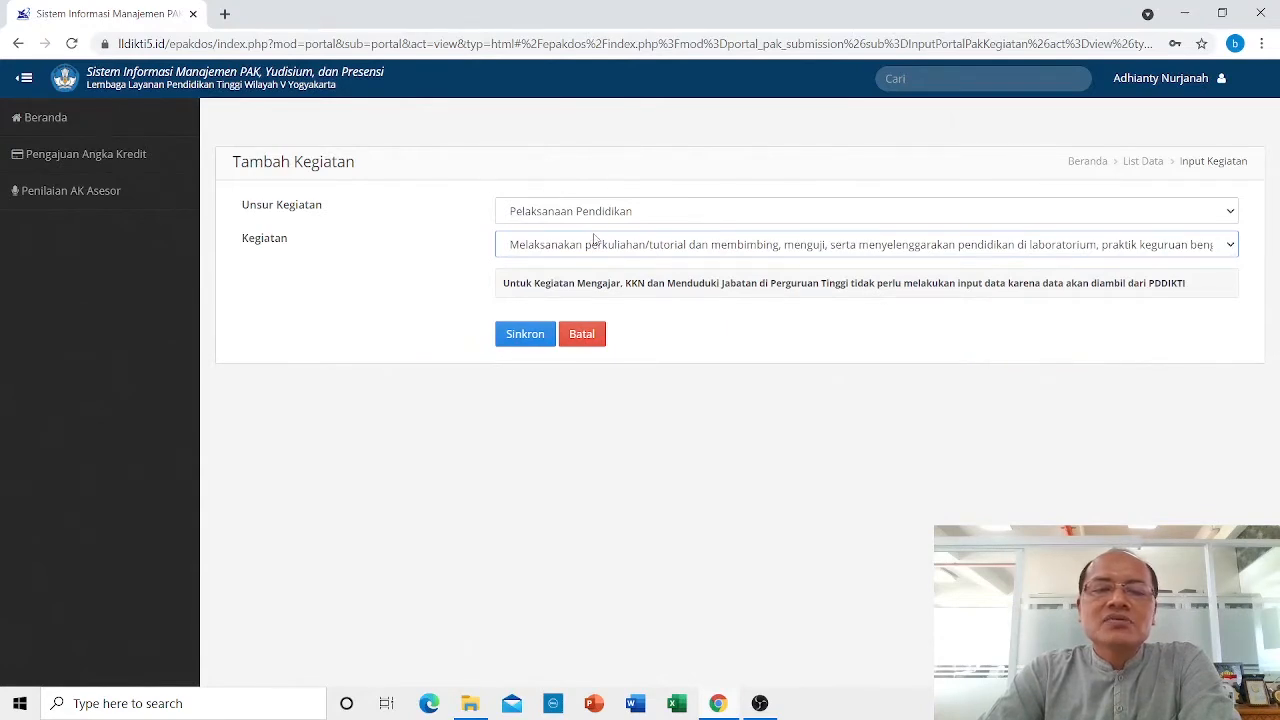
Sync teaching records from PDDIKTI, then view the submission's Detail Pengajuan page.
left_click(522, 341)
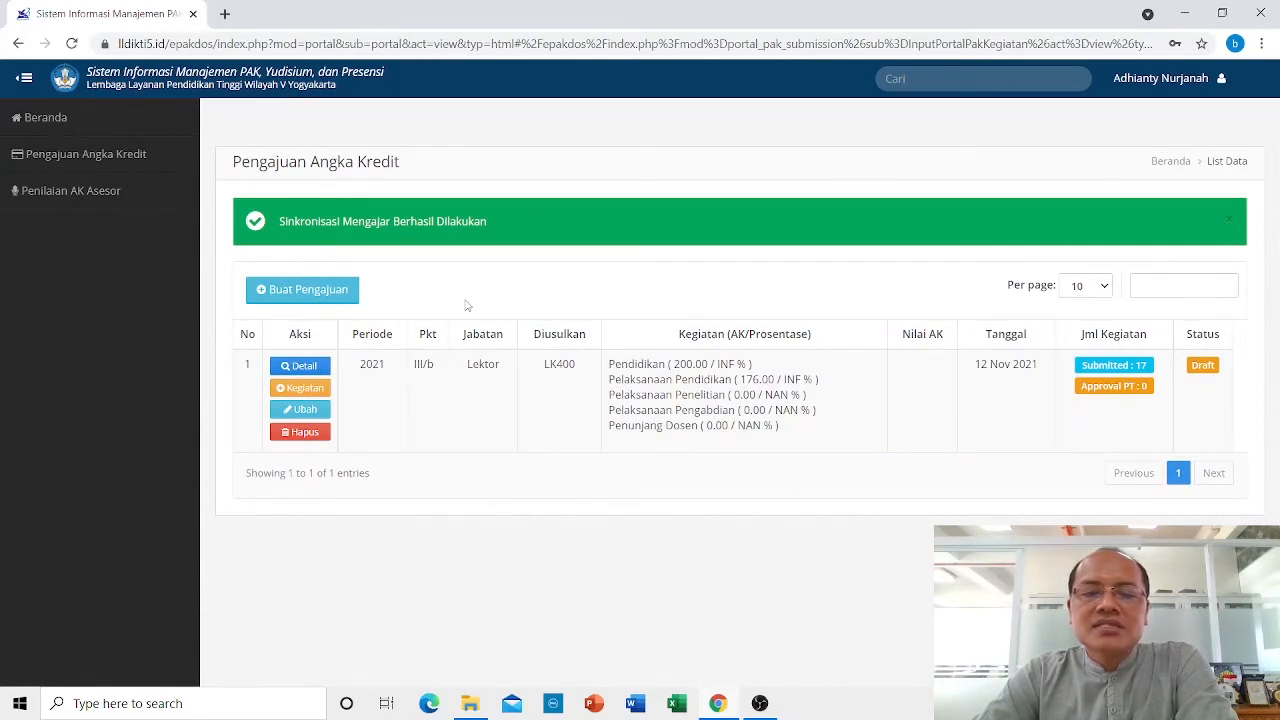
left_click(300, 367)
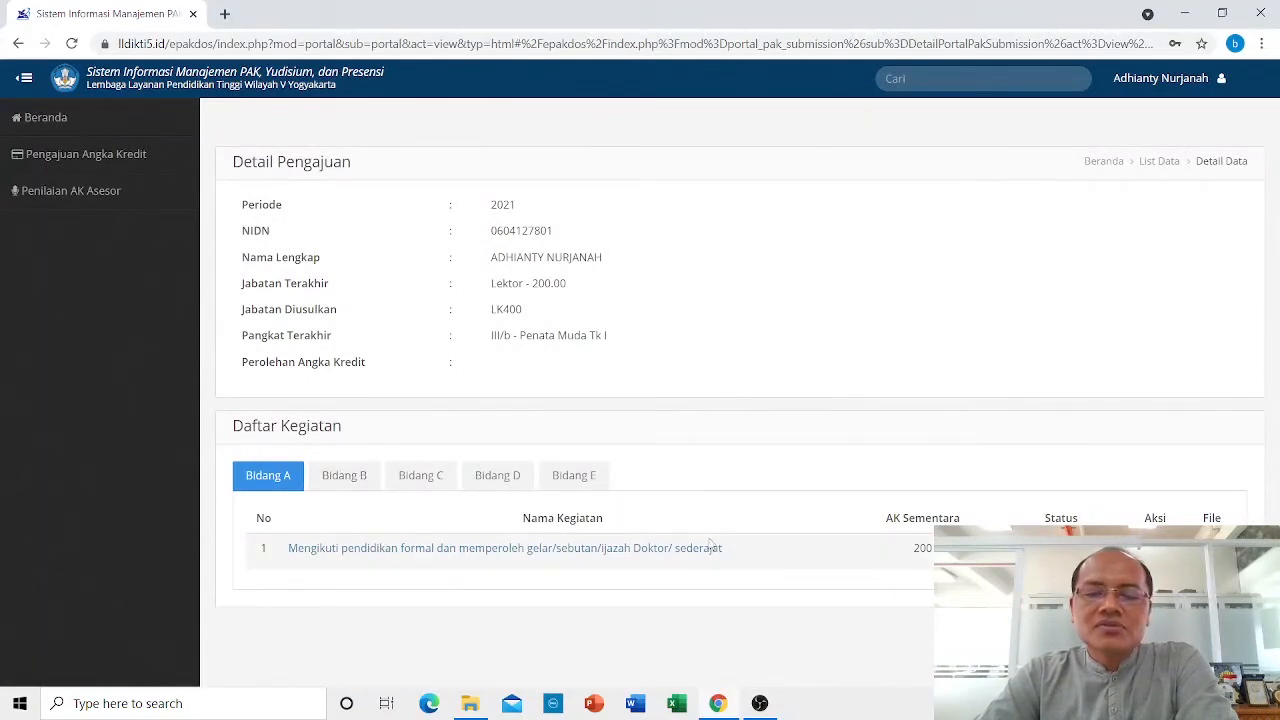
Browse the Bidang B lecturing activities list, starting from 27.00 SKS Ganjil 2013/2014.
left_click(360, 479)
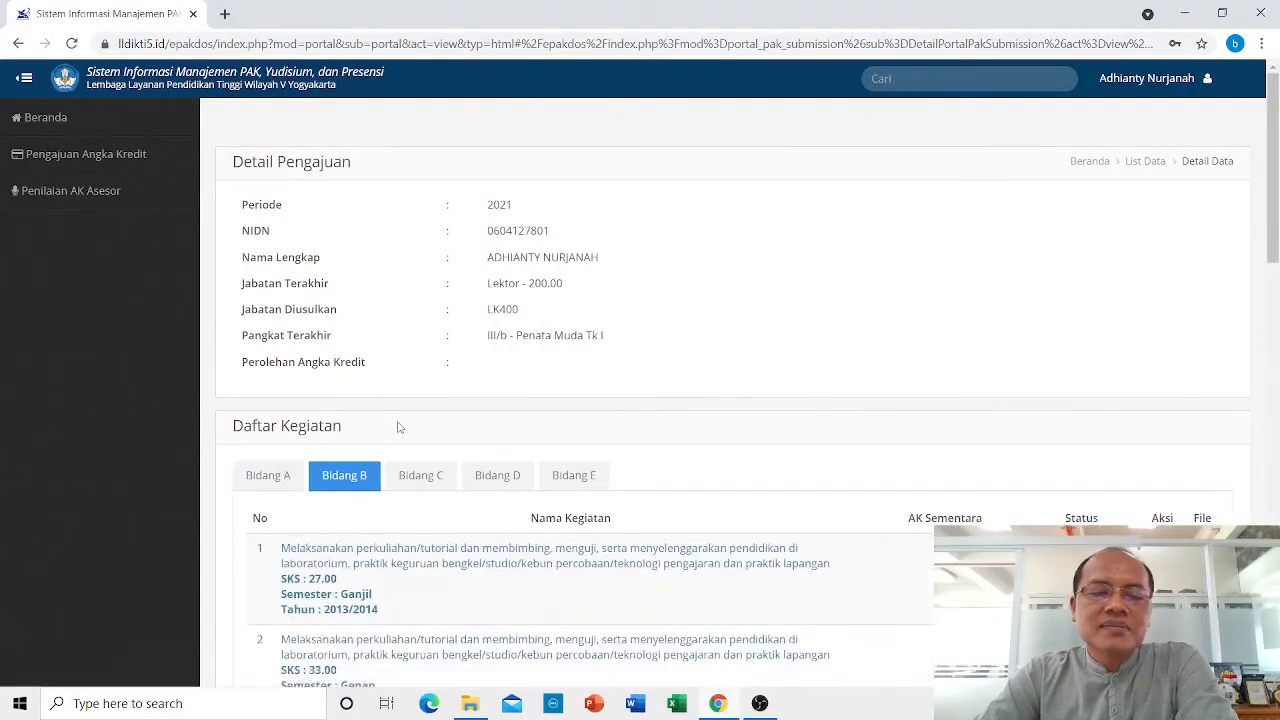
scroll(397, 427, "down", 3)
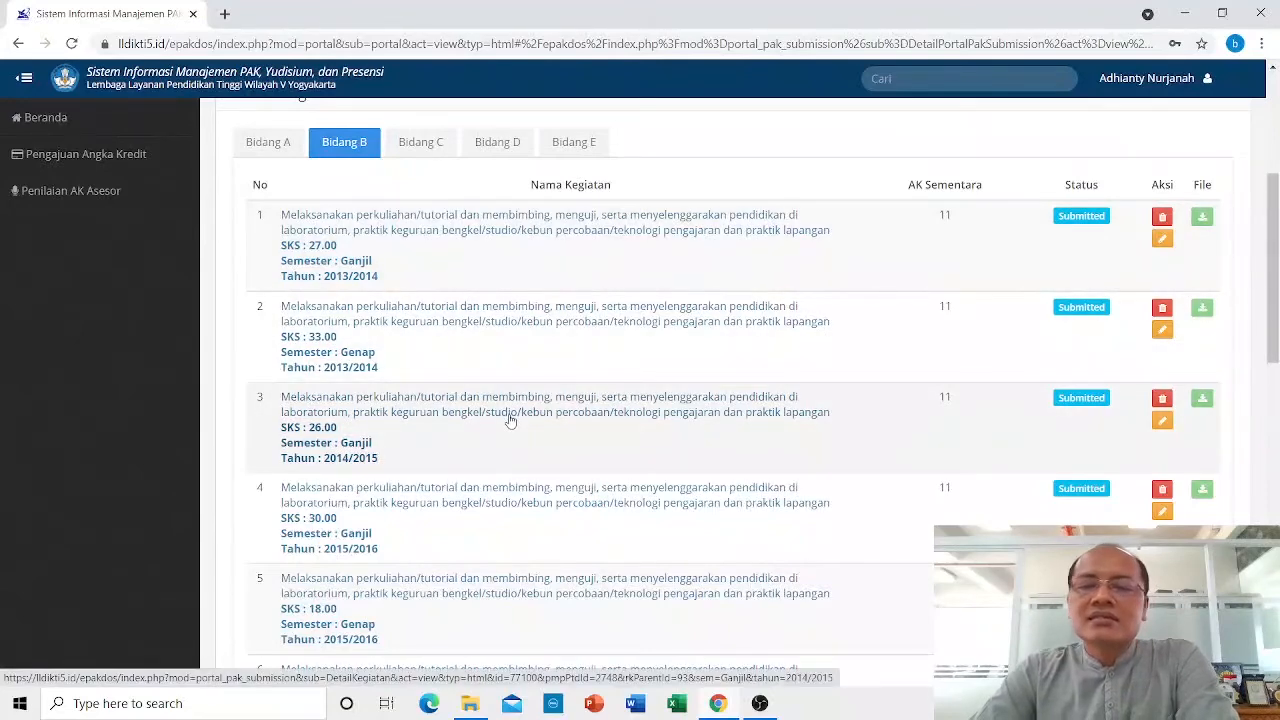
scroll(512, 419, "down", 4)
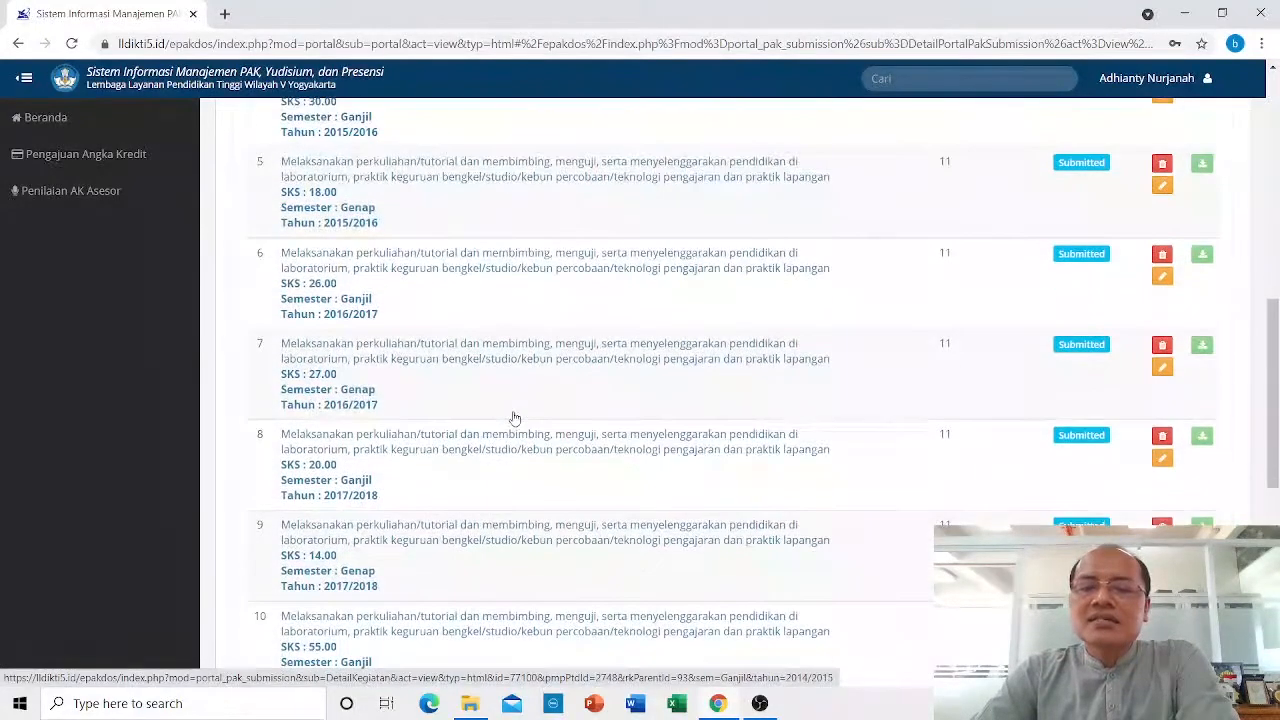
scroll(514, 418, "down", 2)
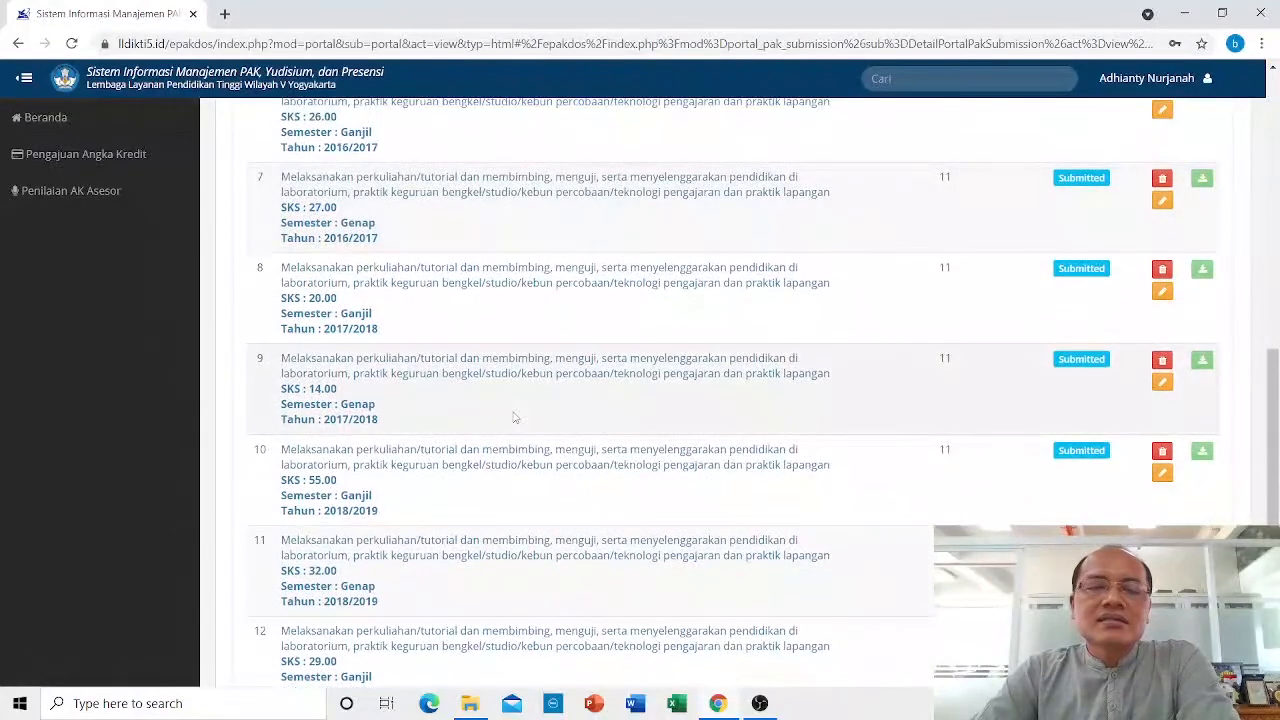
scroll(514, 418, "up", 8)
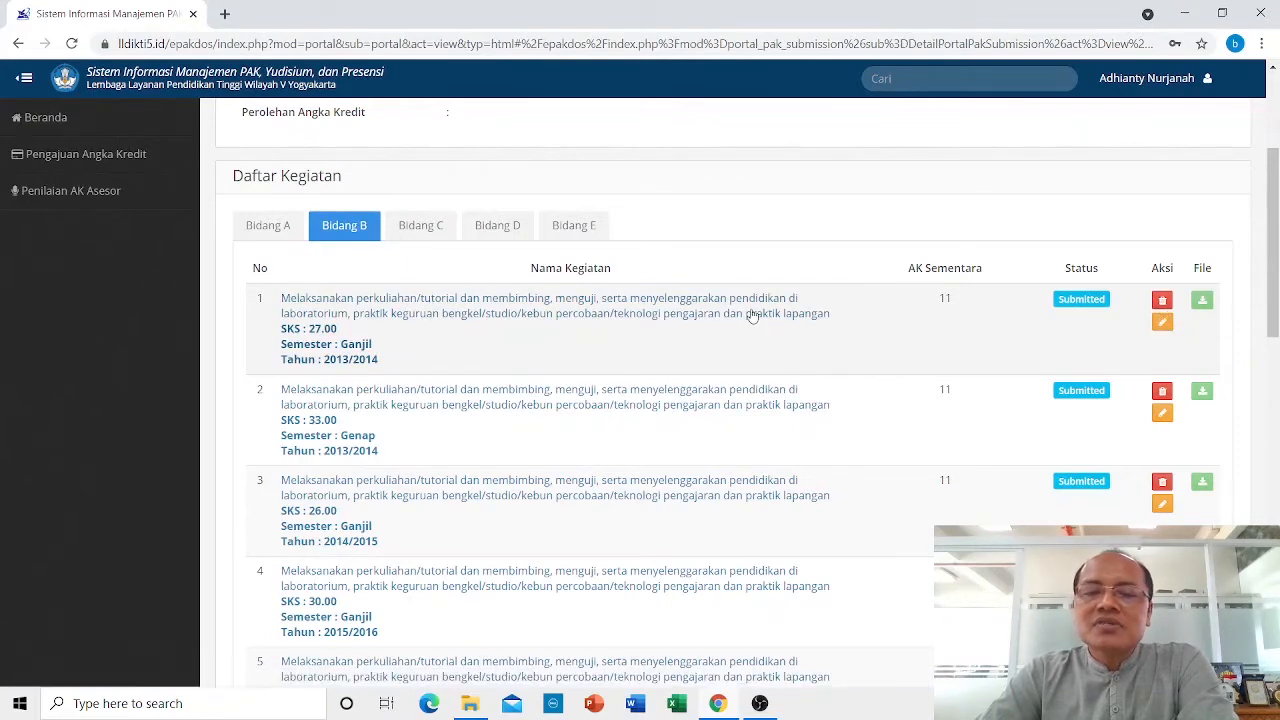
Give the Ganjil 2013/2014 lecturing activity SK 123/A.3-III/UMY/XI/2020 and attach SOP Pemindahan Homebase Dosen.pdf, then save.
left_click(1162, 323)
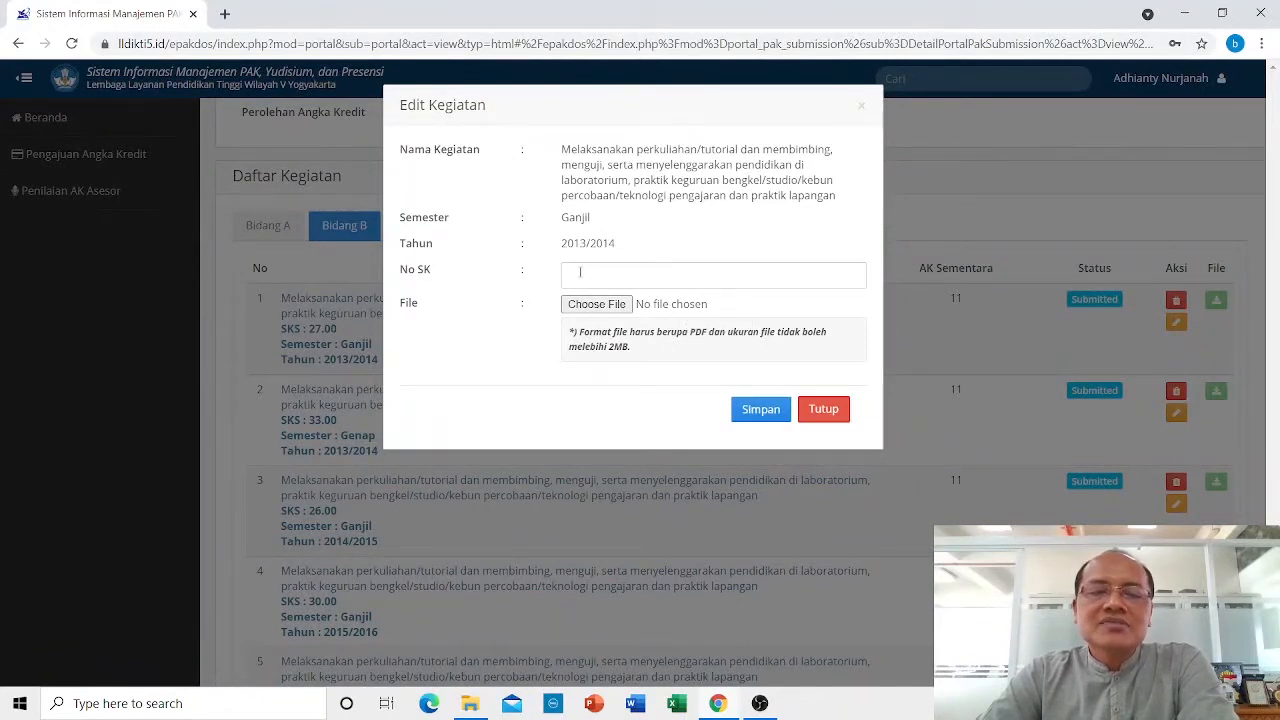
left_click(580, 272)
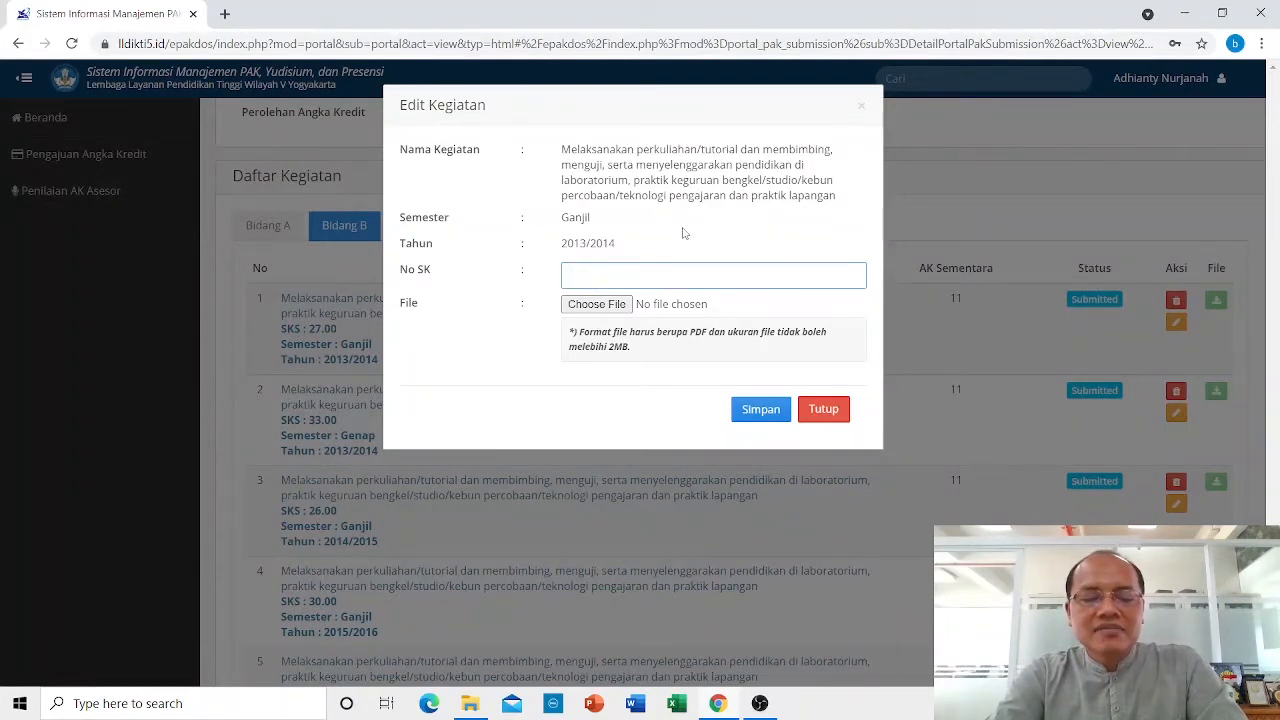
type("123/")
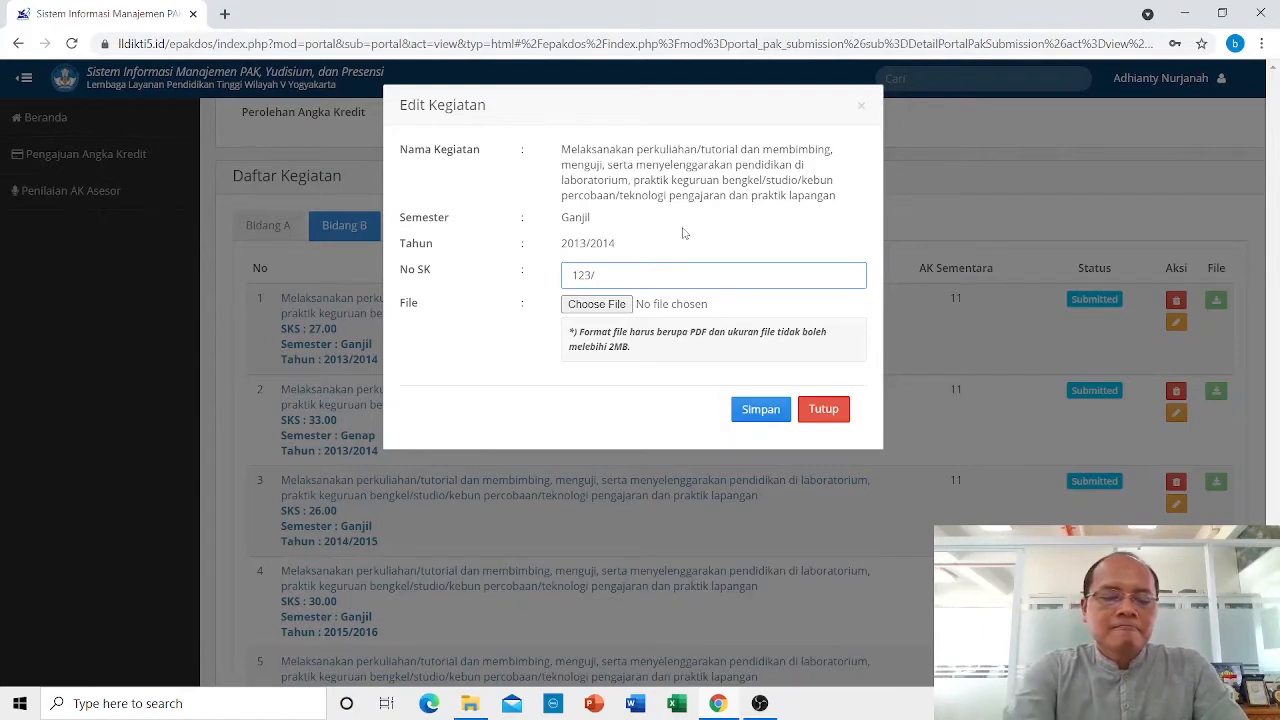
type("A.3-")
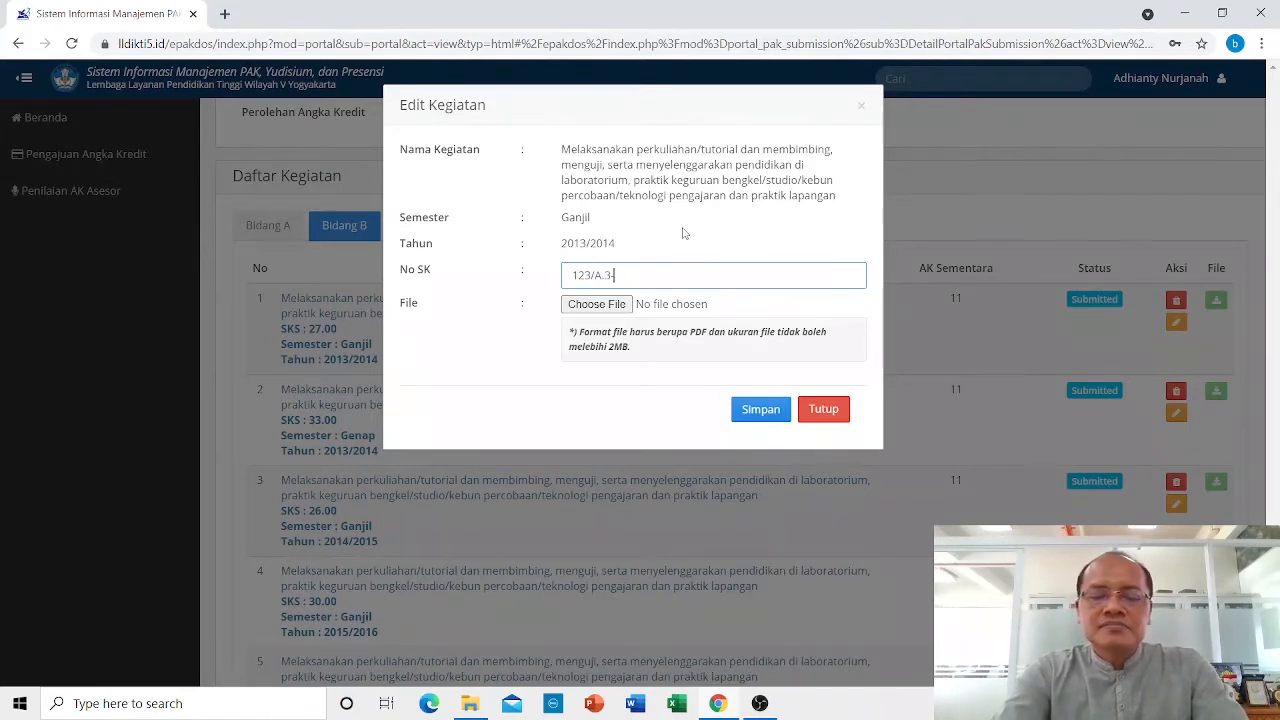
type("III/")
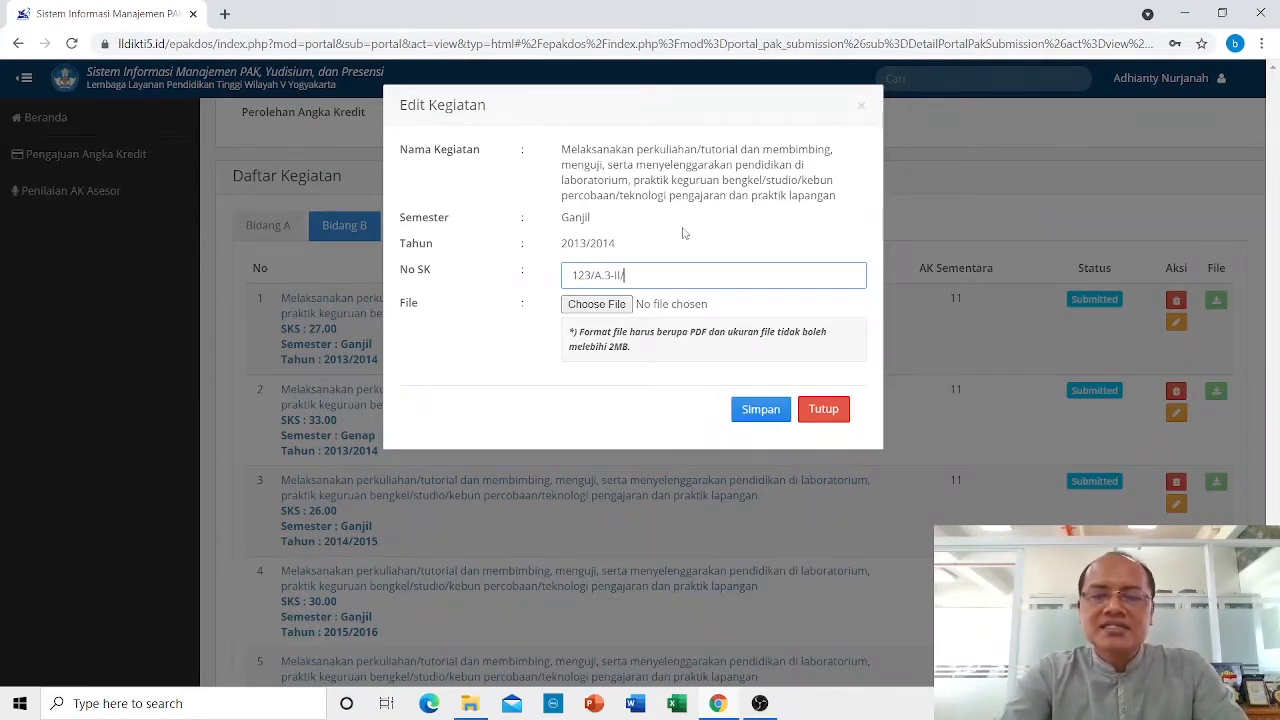
type("UMY")
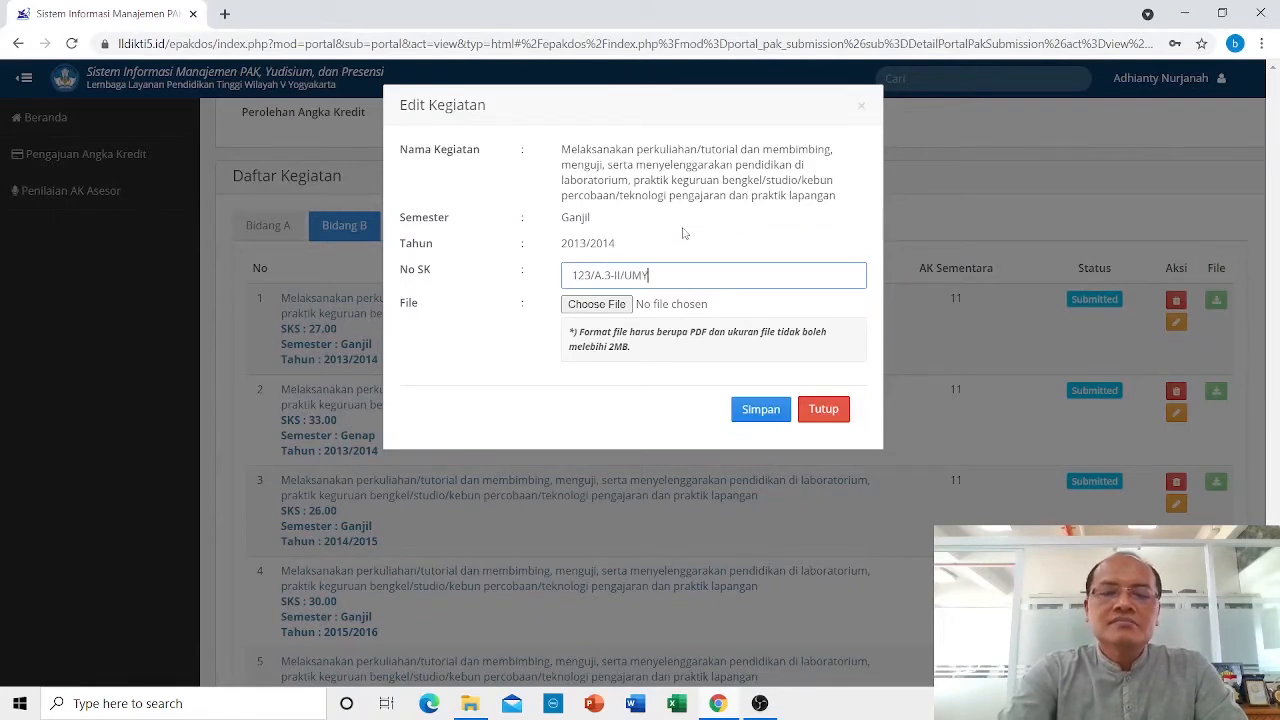
type("/X")
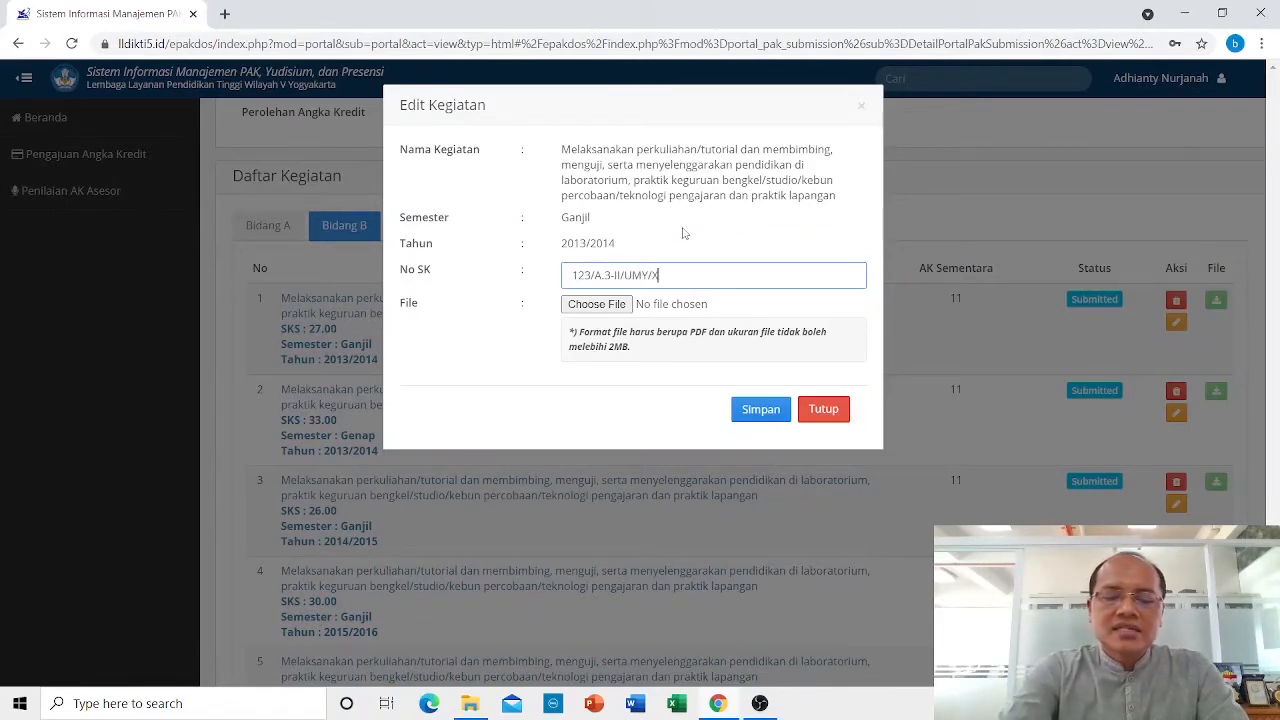
type("I/202")
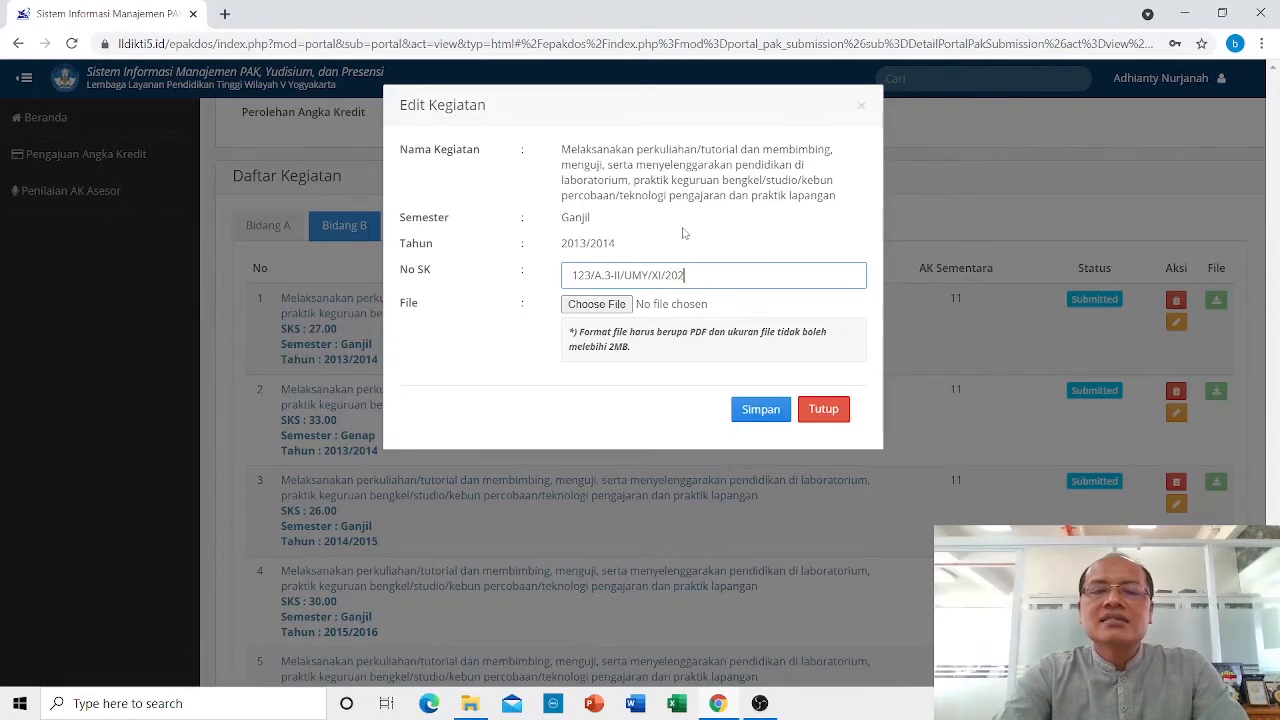
type("0")
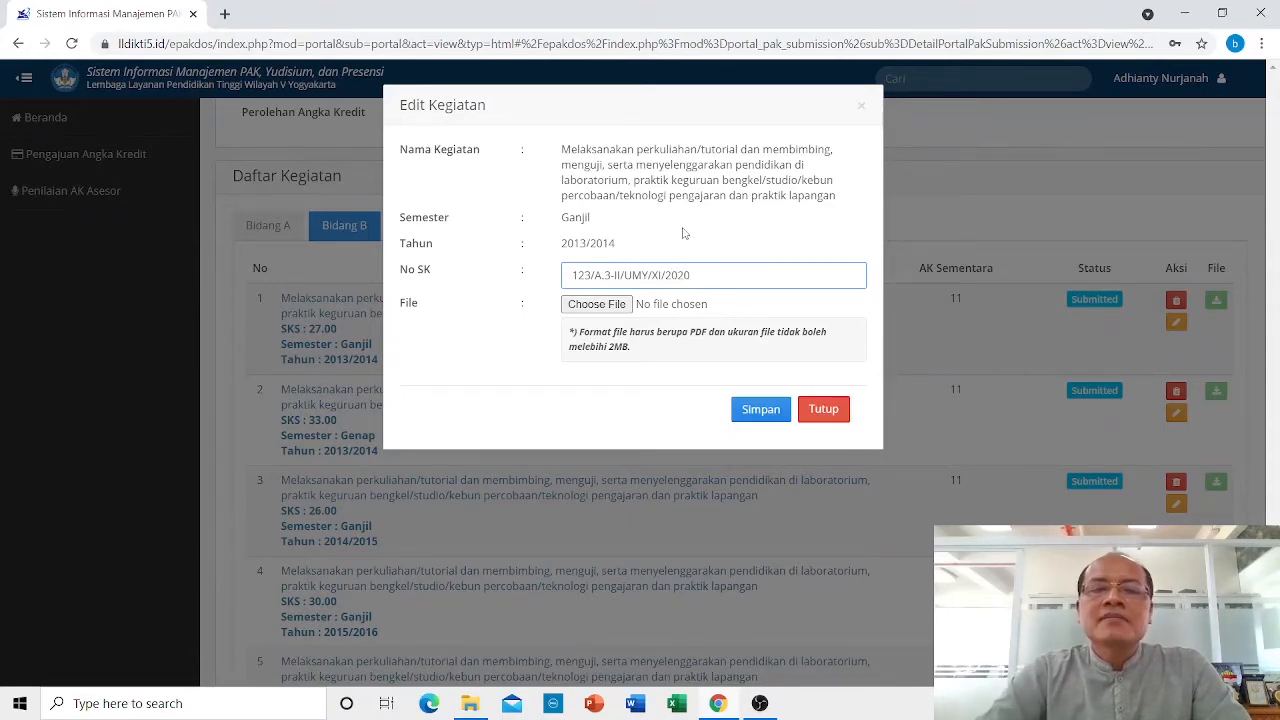
left_click(603, 304)
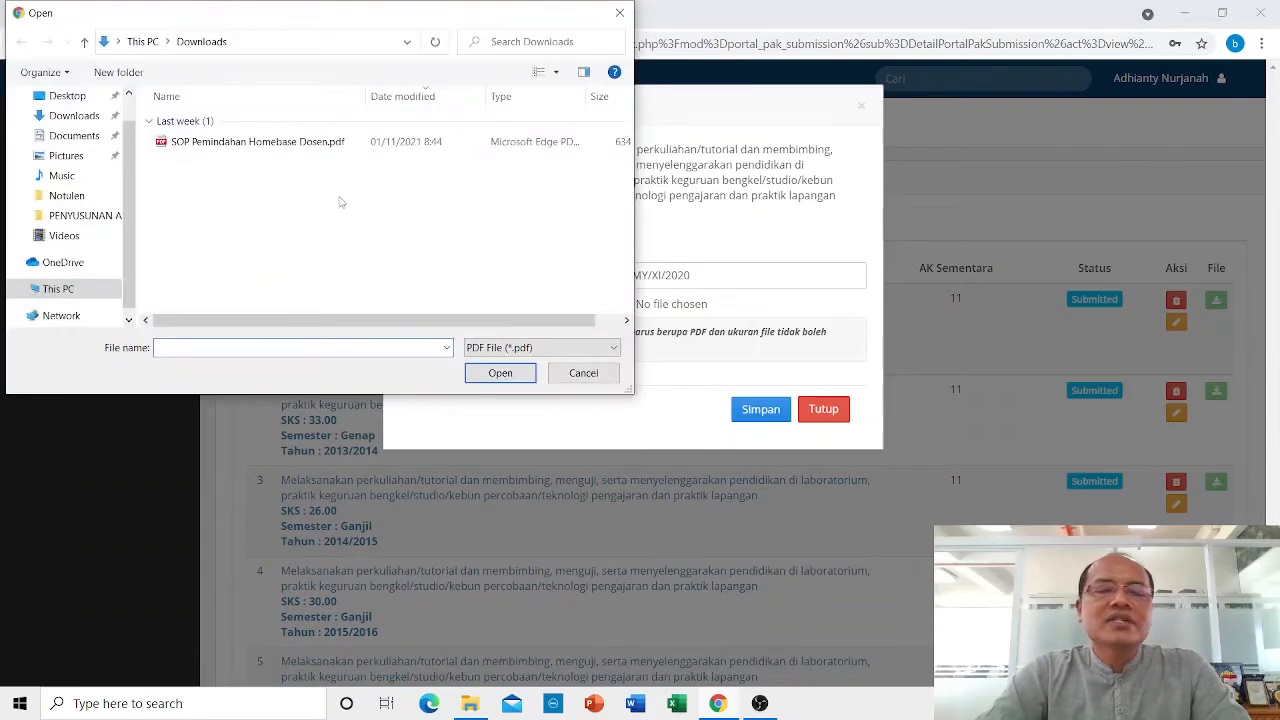
left_click(255, 143)
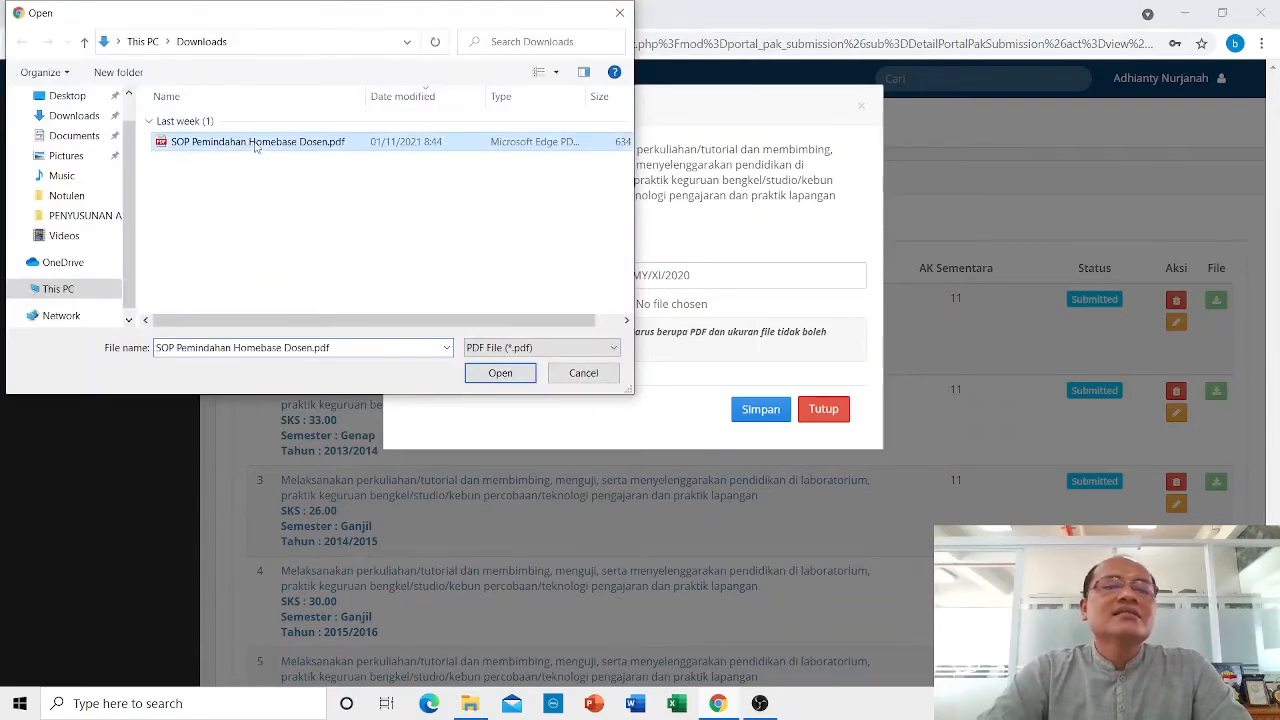
left_click(490, 376)
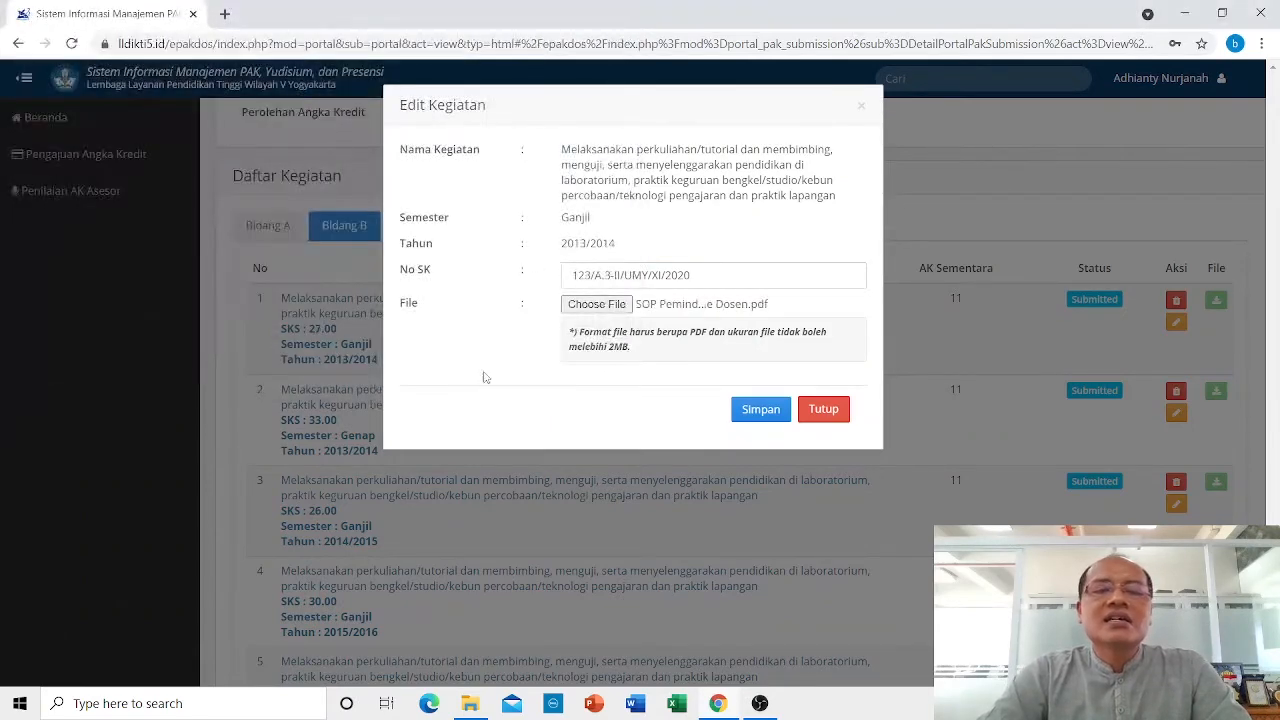
left_click(762, 411)
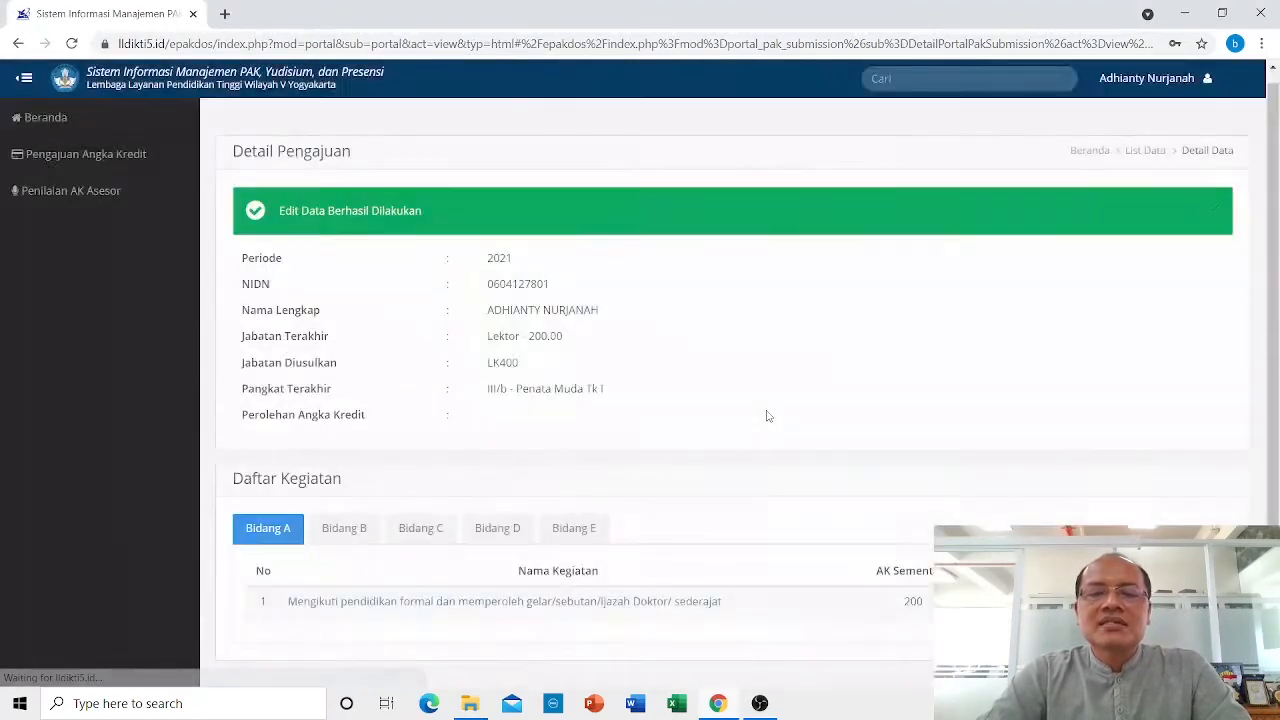
Check the saved Bidang B activities, then return to Pengajuan Angka Kredit.
left_click(357, 527)
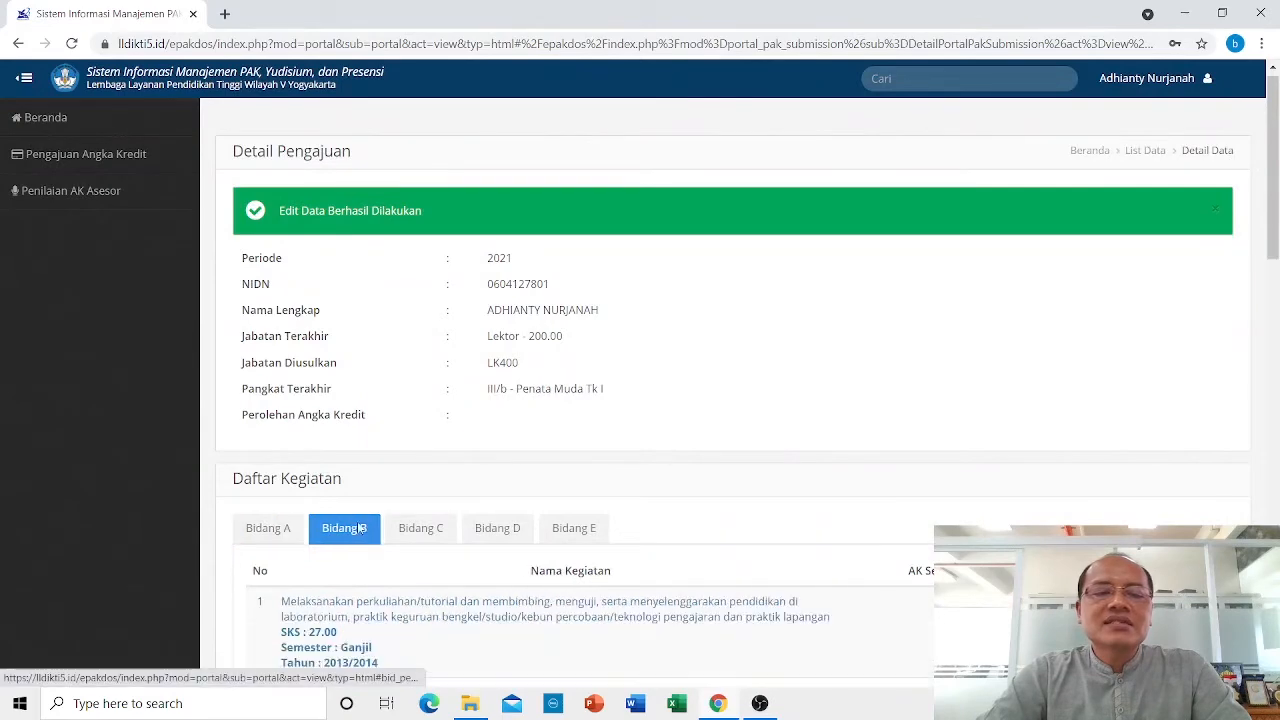
scroll(360, 510, "down", 2)
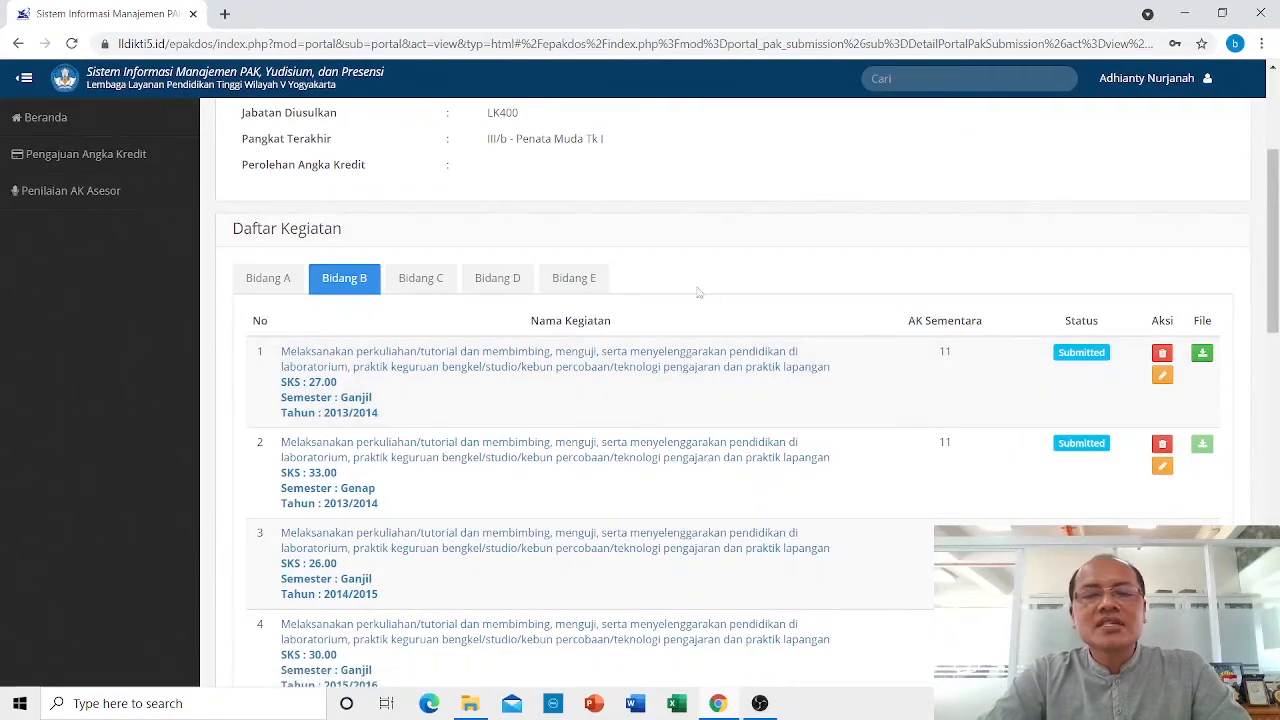
left_click(125, 158)
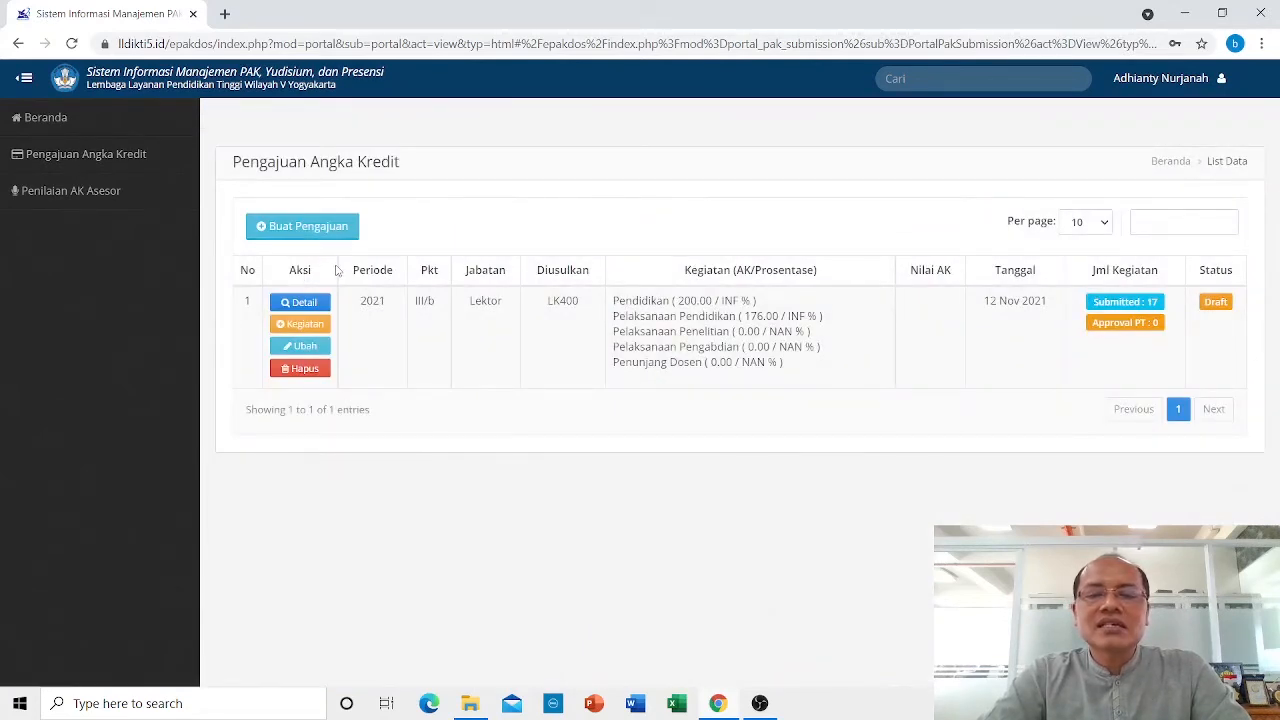
Add a new Pelaksanaan Pendidikan activity for student academic and affairs mentoring.
left_click(309, 327)
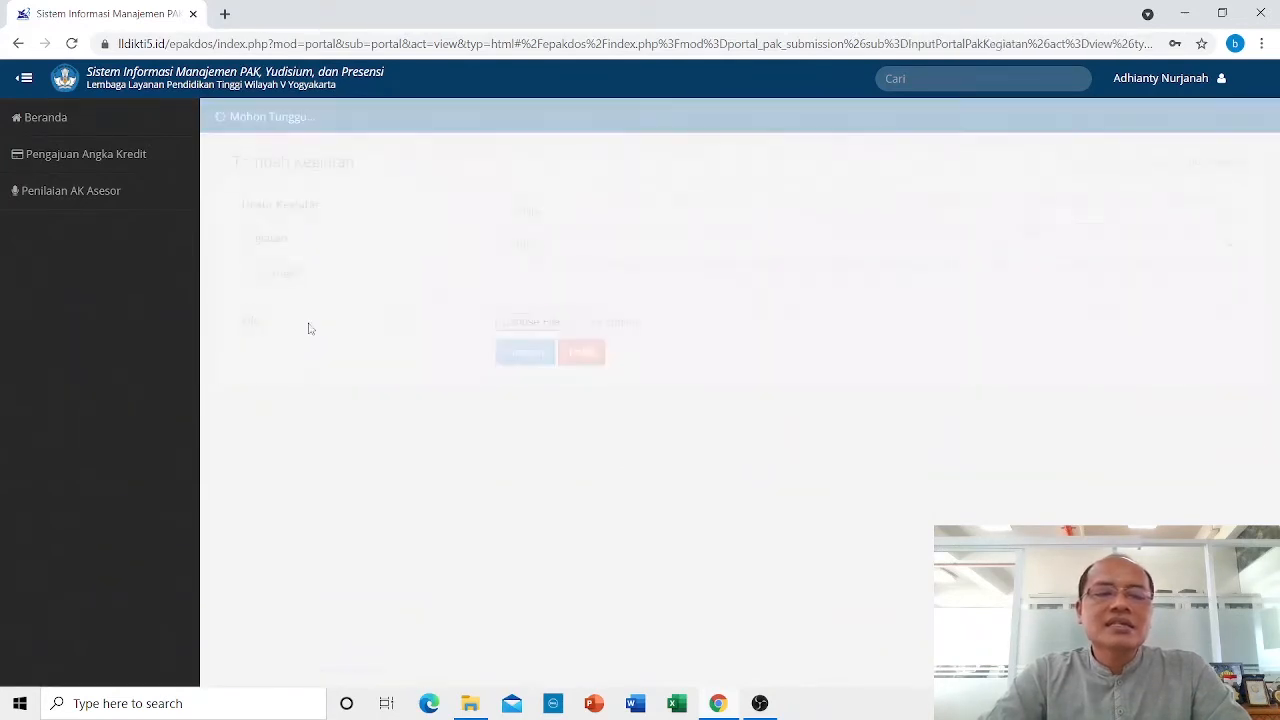
left_click(555, 215)
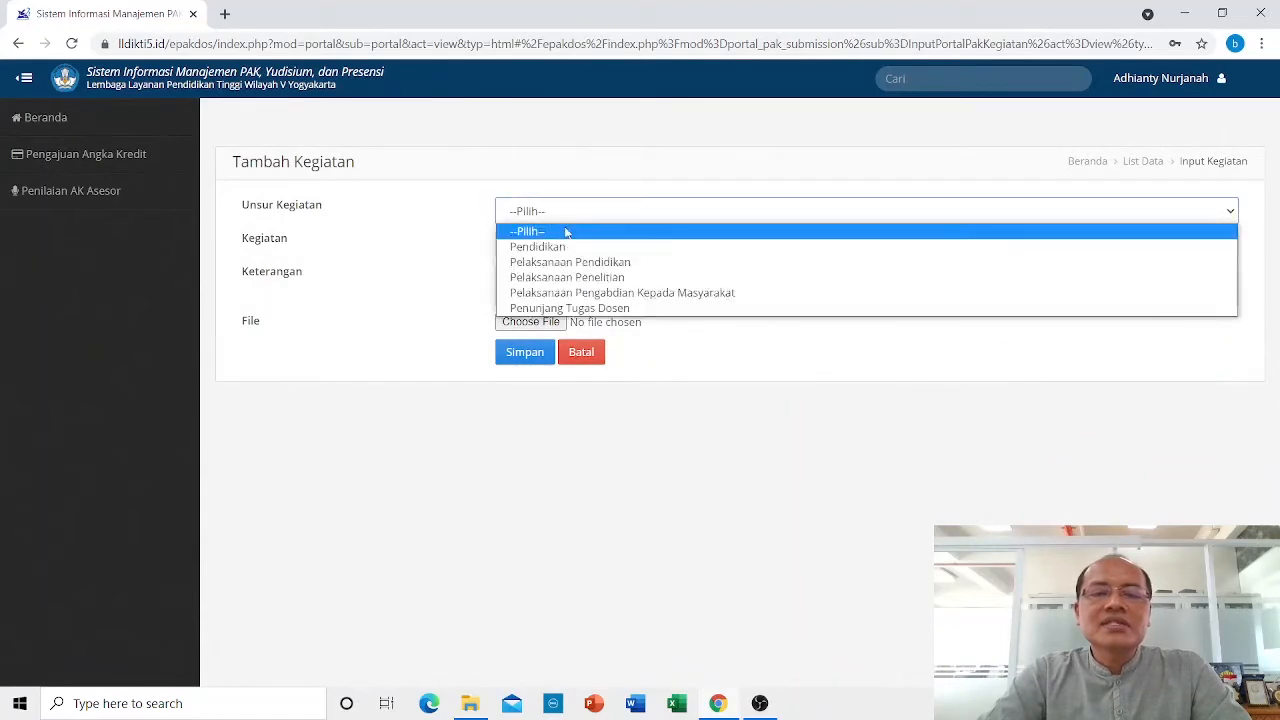
left_click(572, 263)
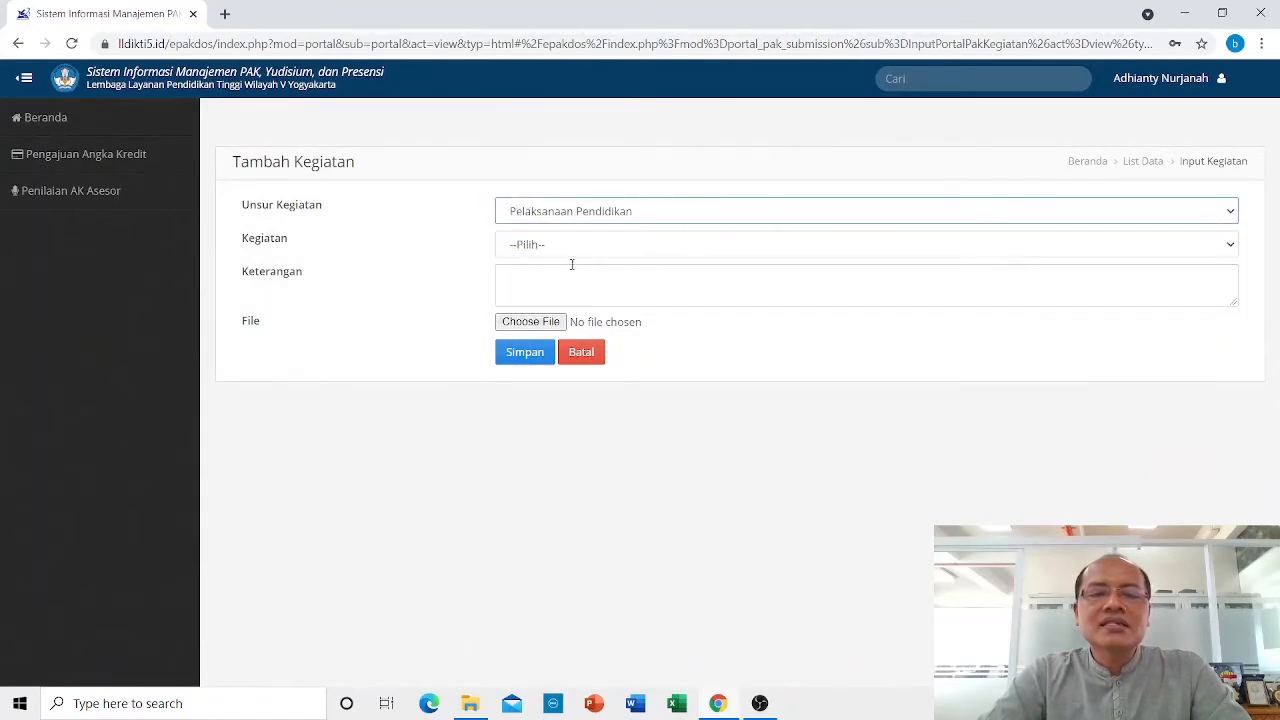
left_click(551, 245)
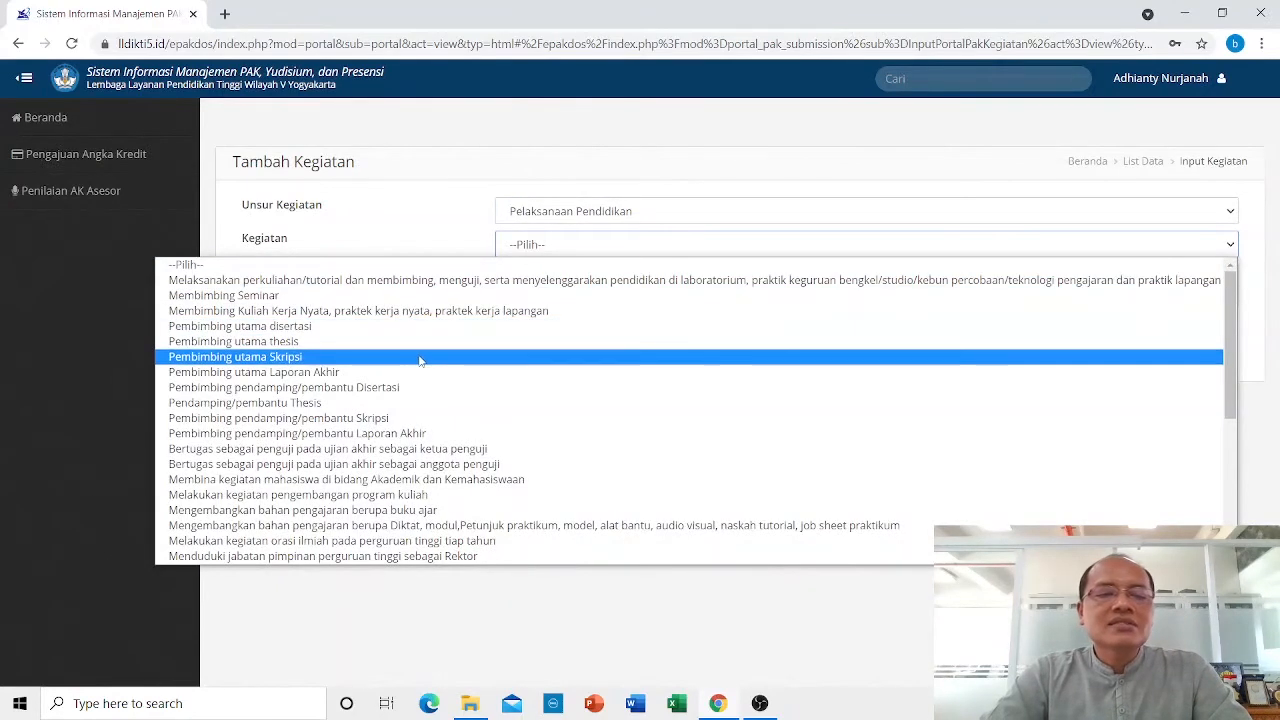
left_click(410, 480)
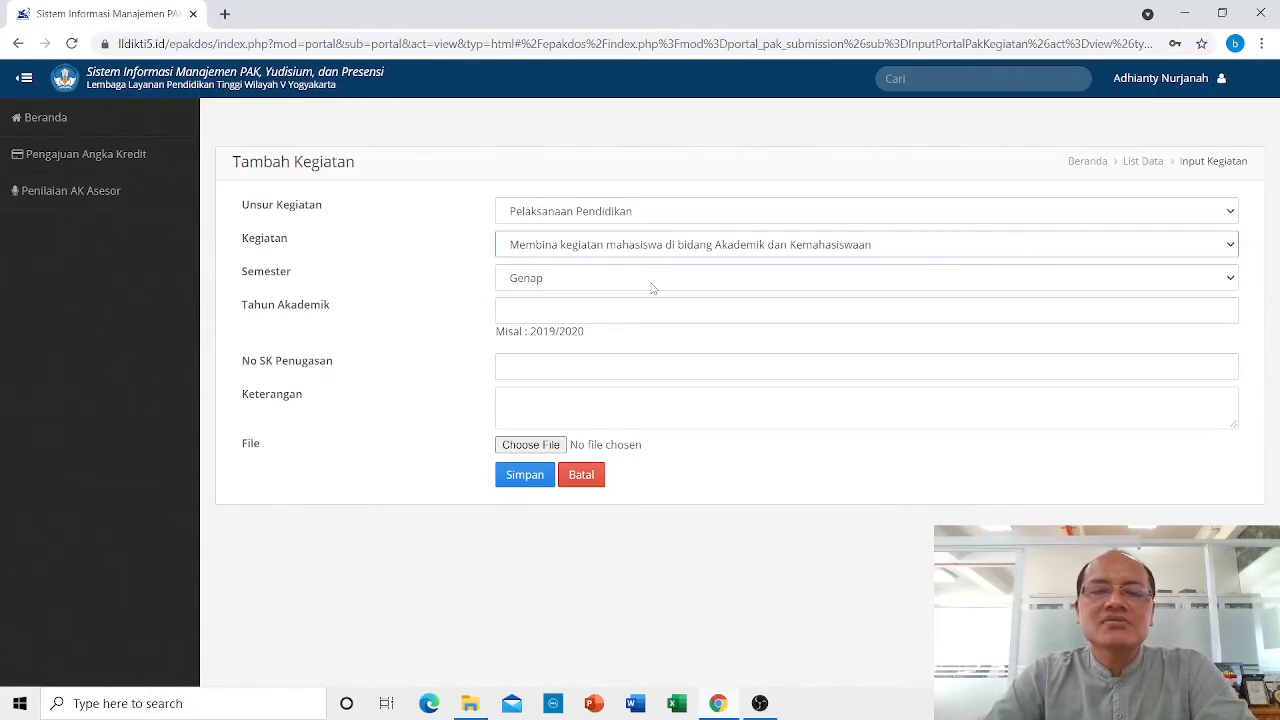
Enter year 2019/2020, SK 231/FEB/XII/2020 and note 'DPA sem Genap 2019/2020'.
left_click(535, 304)
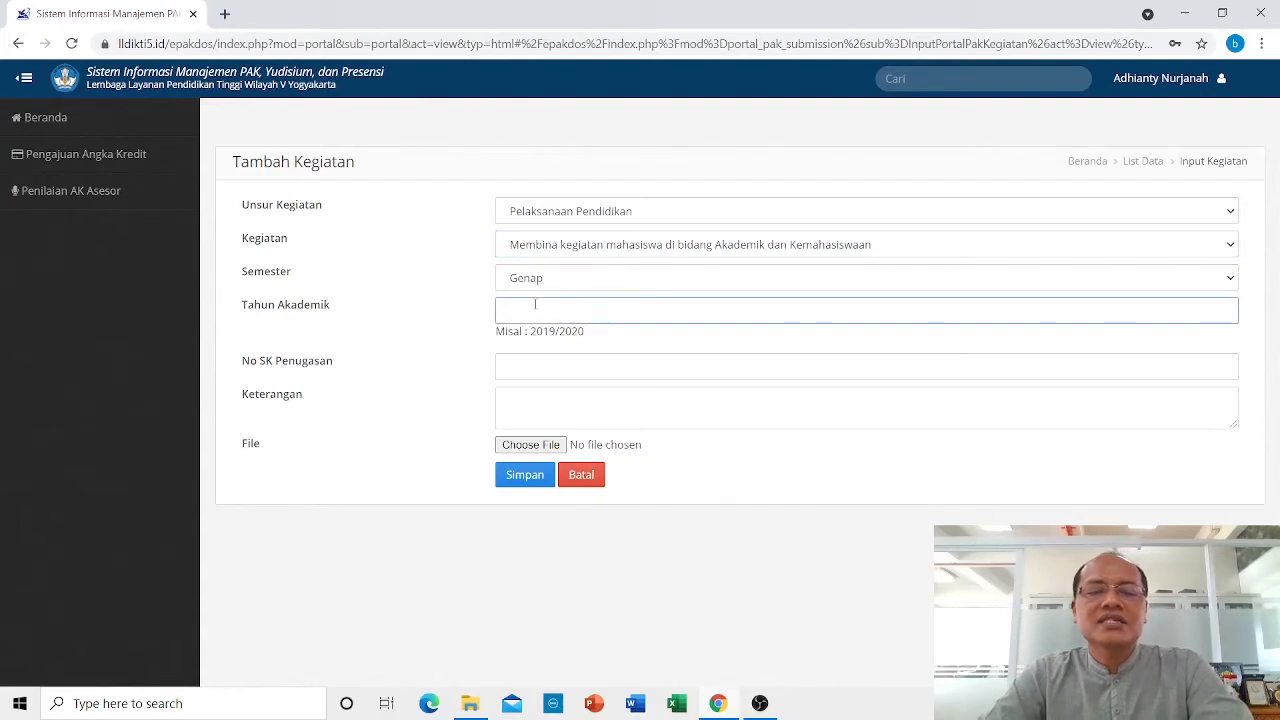
type("2019")
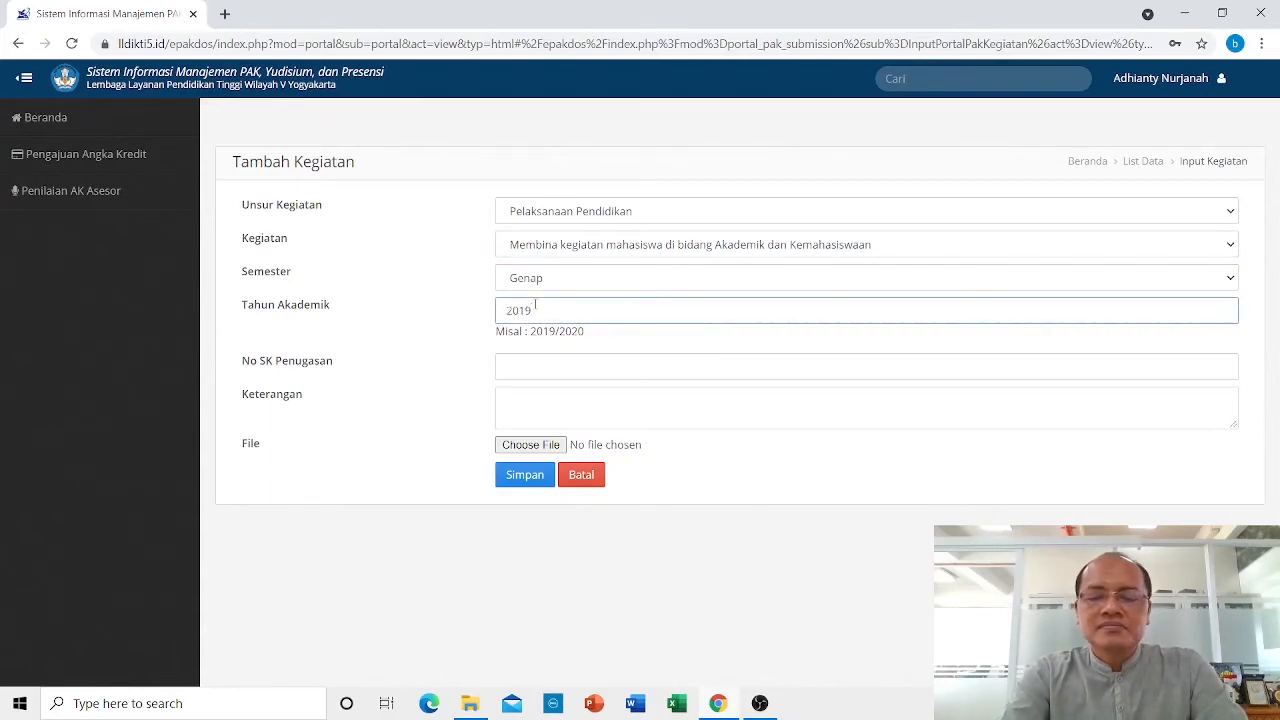
type("/2020")
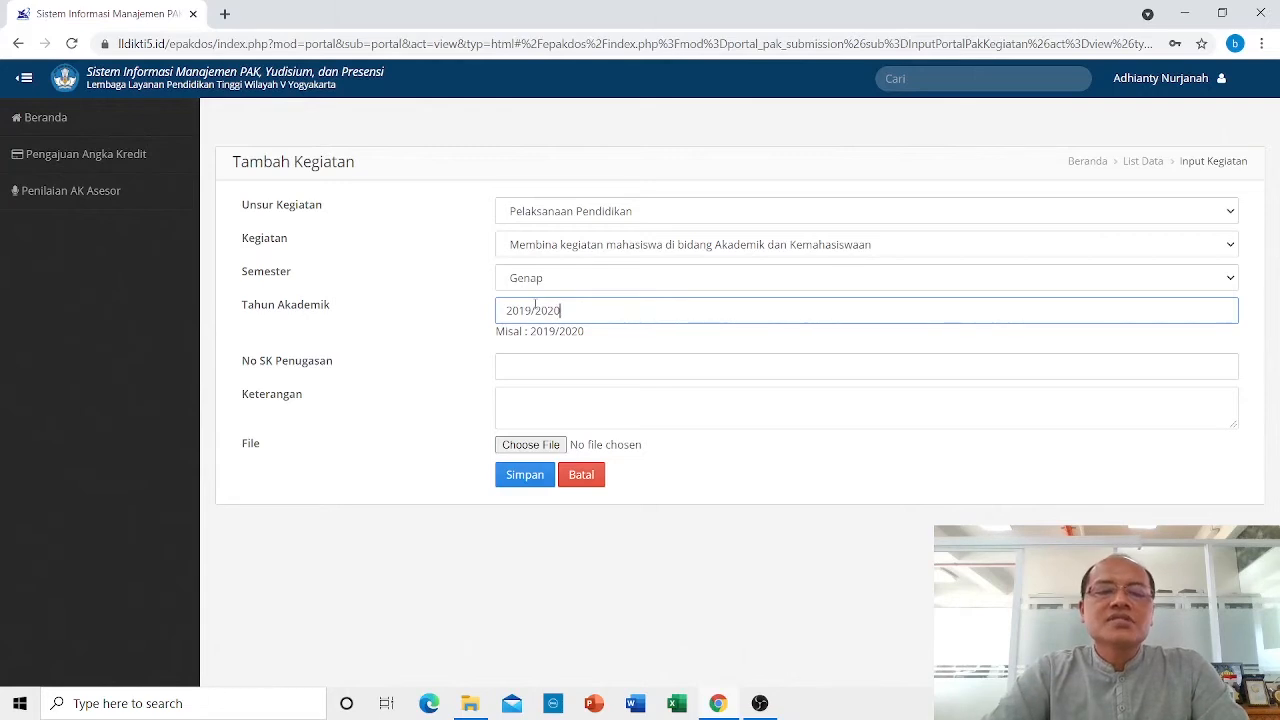
left_click(523, 369)
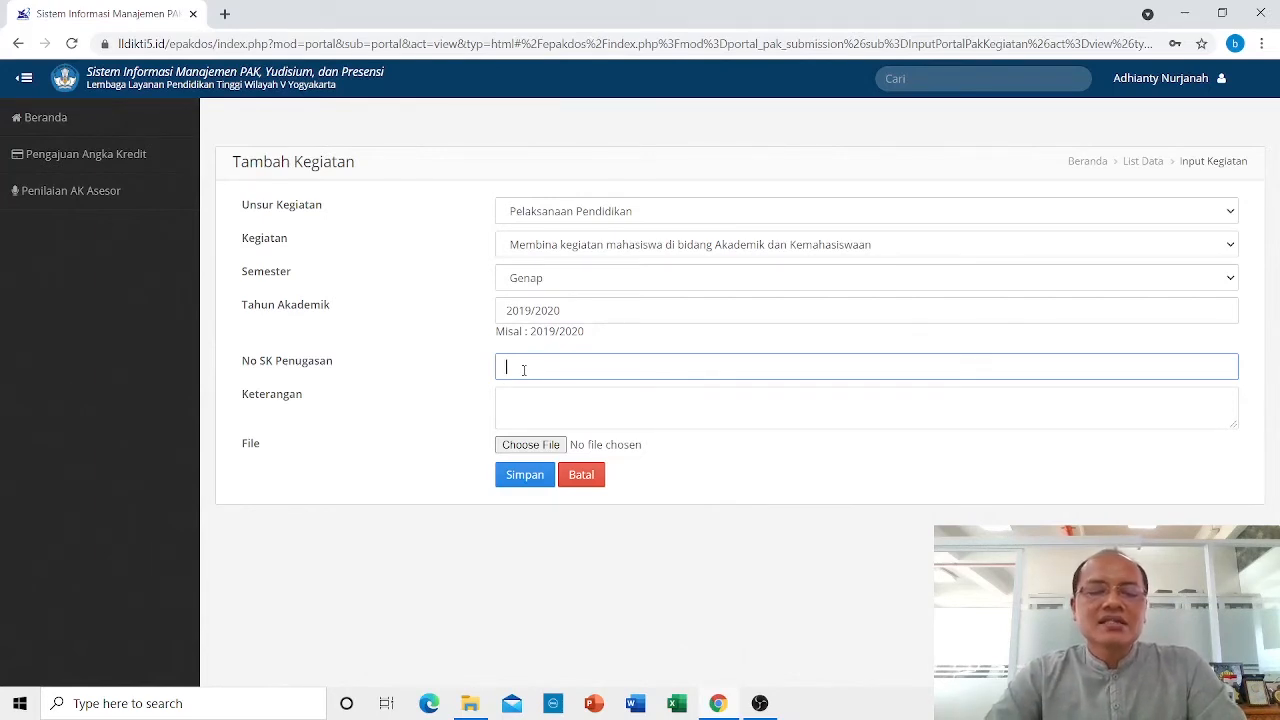
type("231")
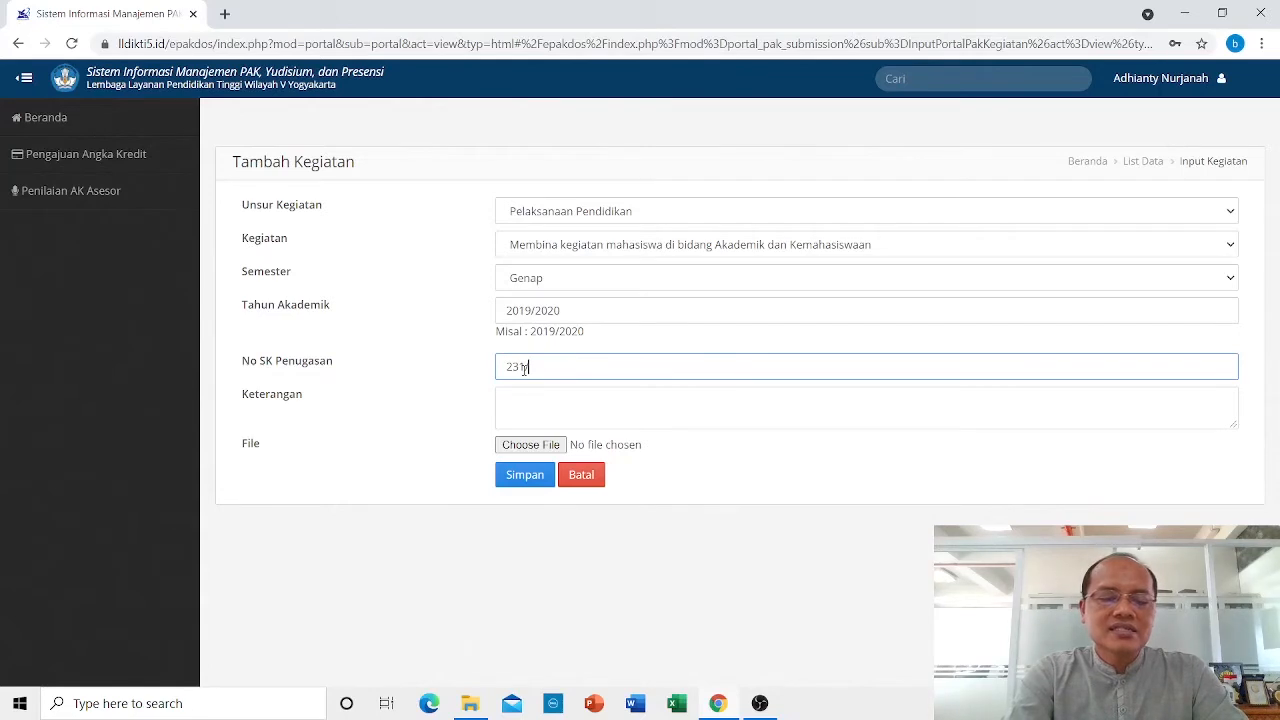
type("F")
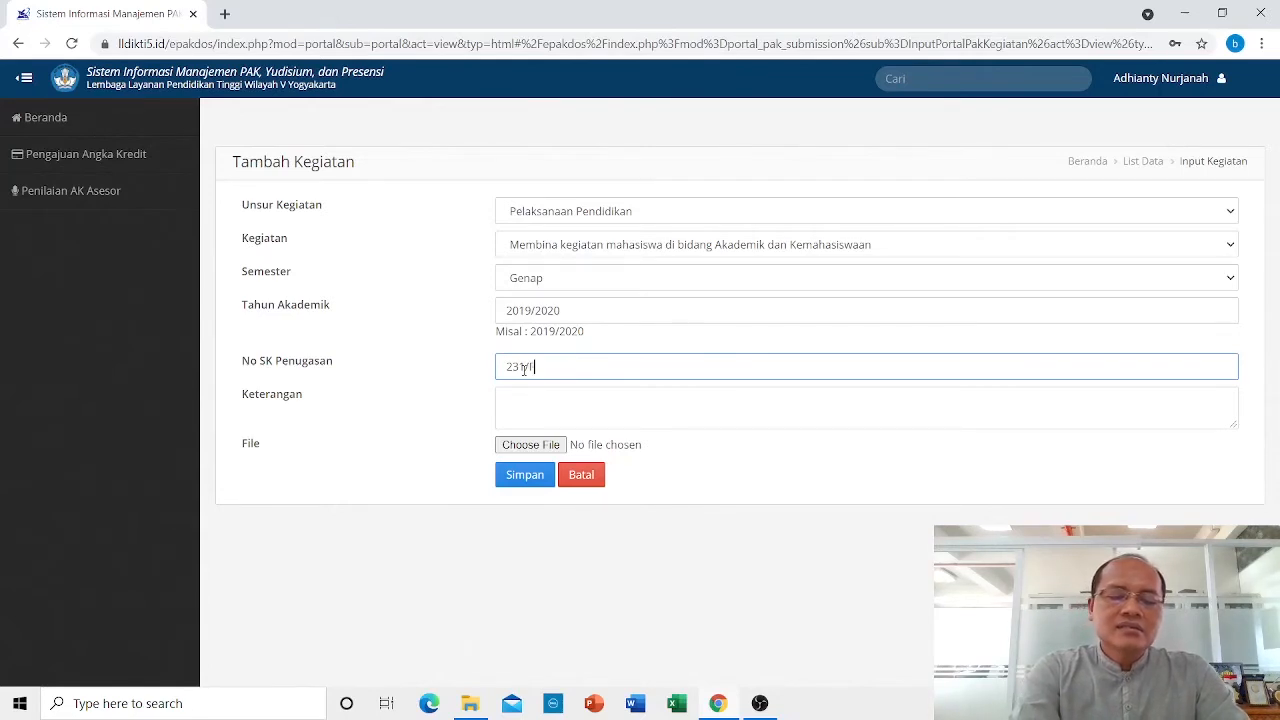
type("EB")
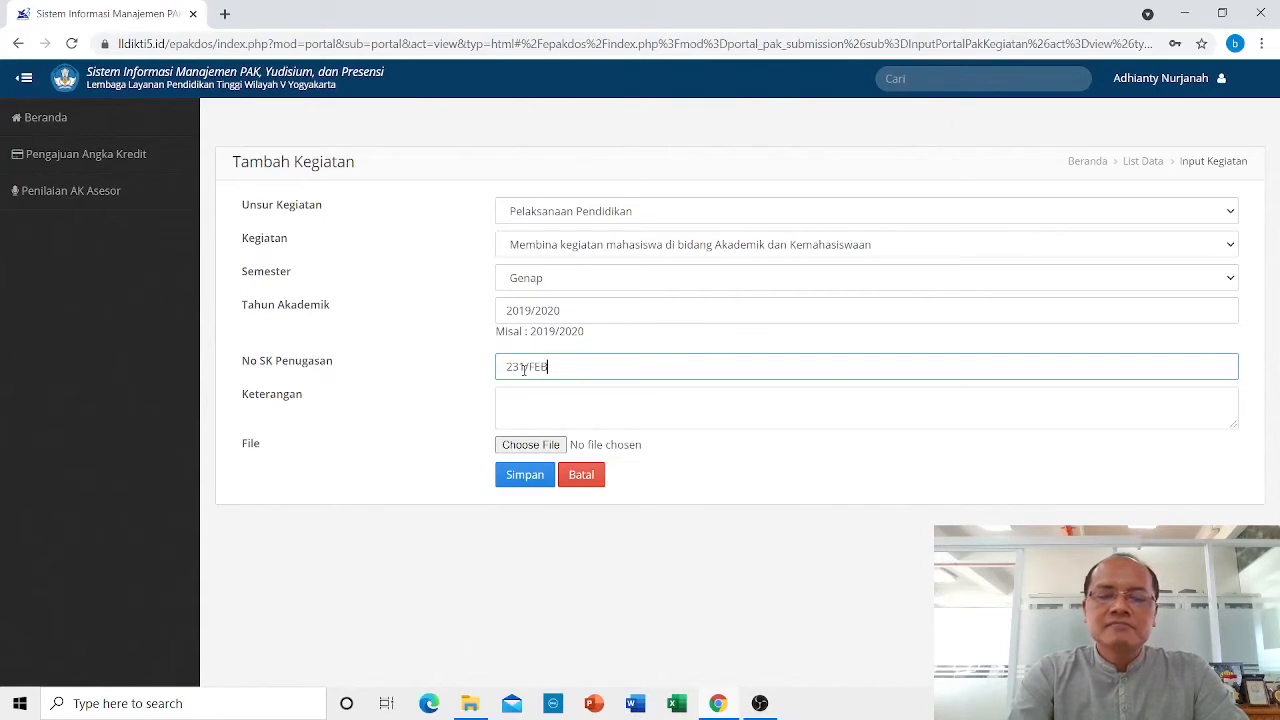
type("/")
type("X")
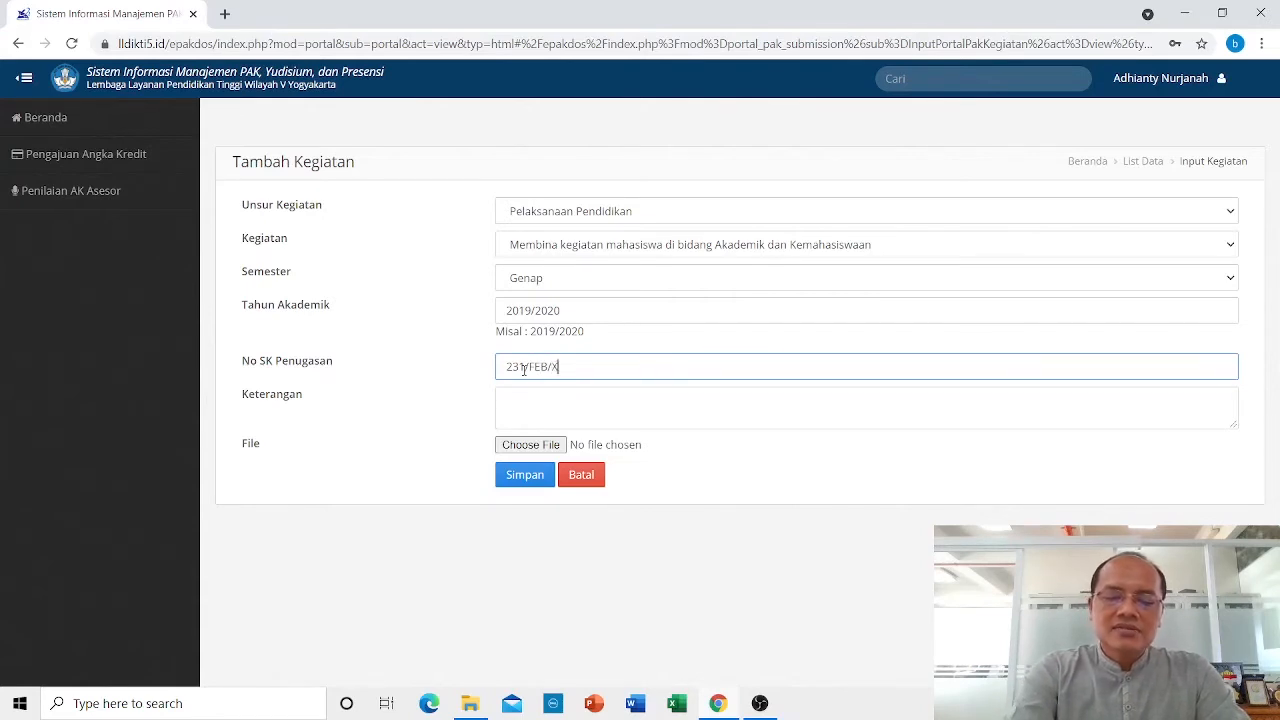
type("II/2020")
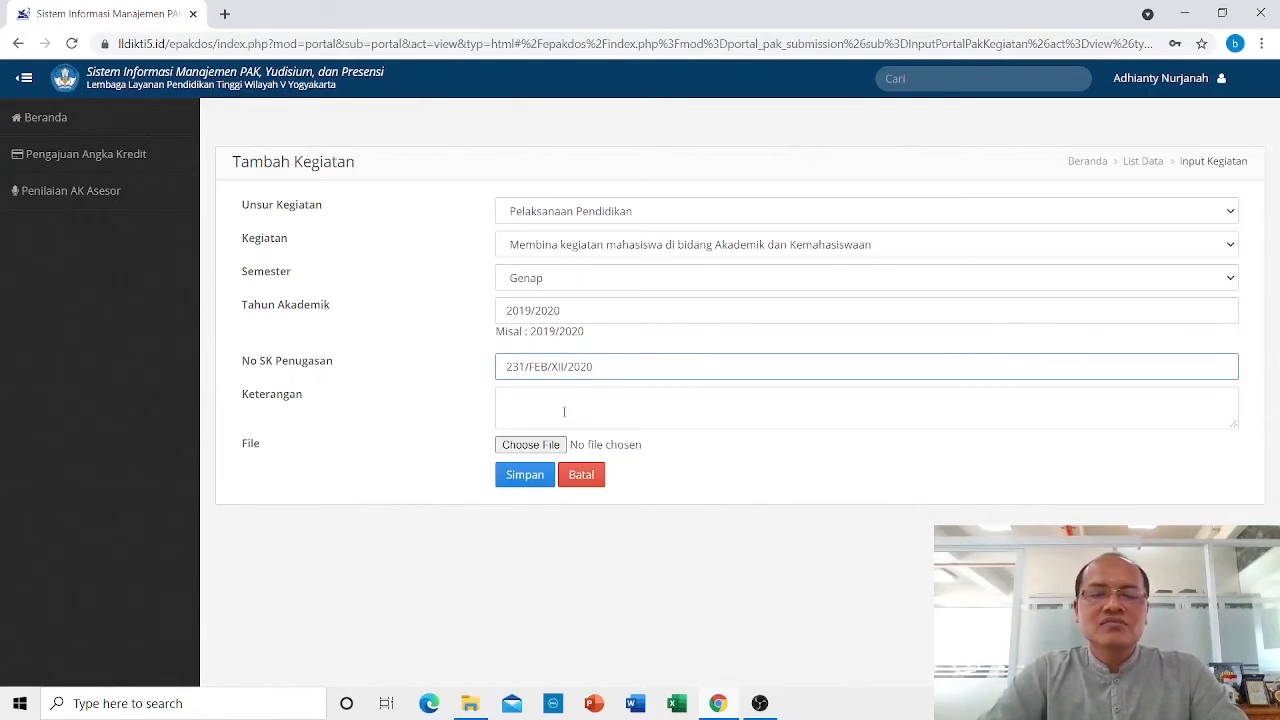
left_click(529, 403)
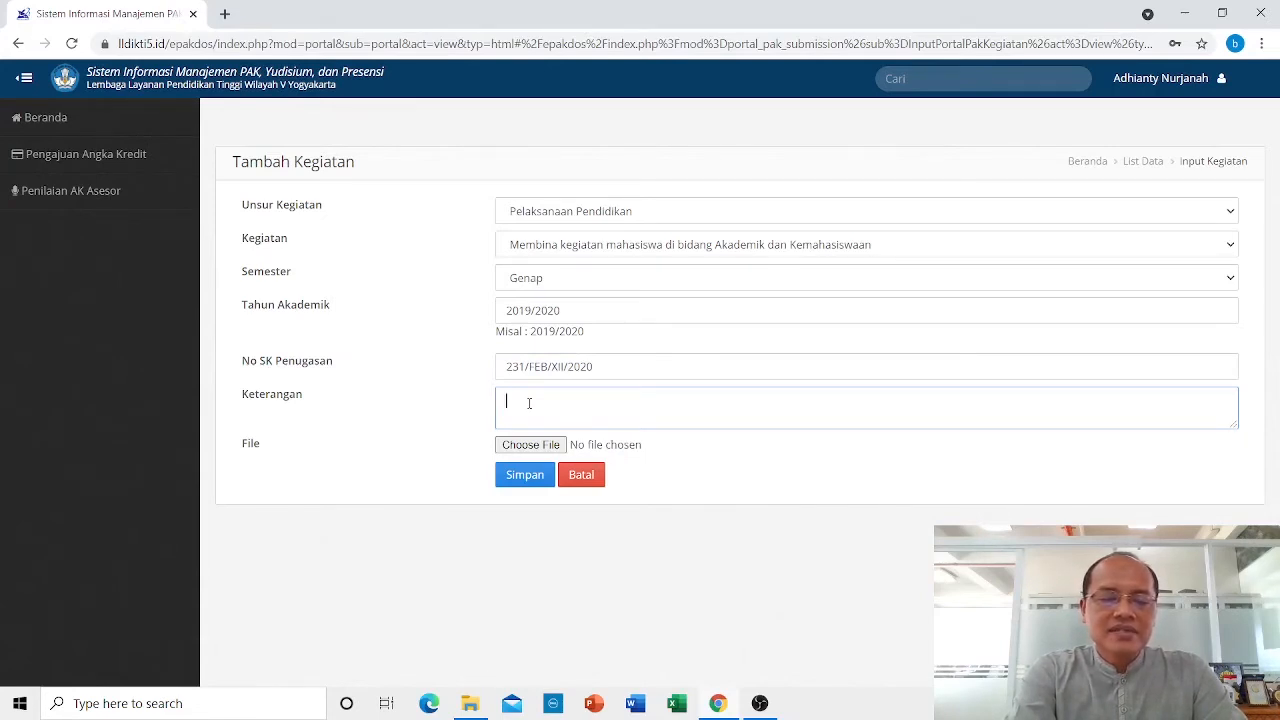
type("DPA")
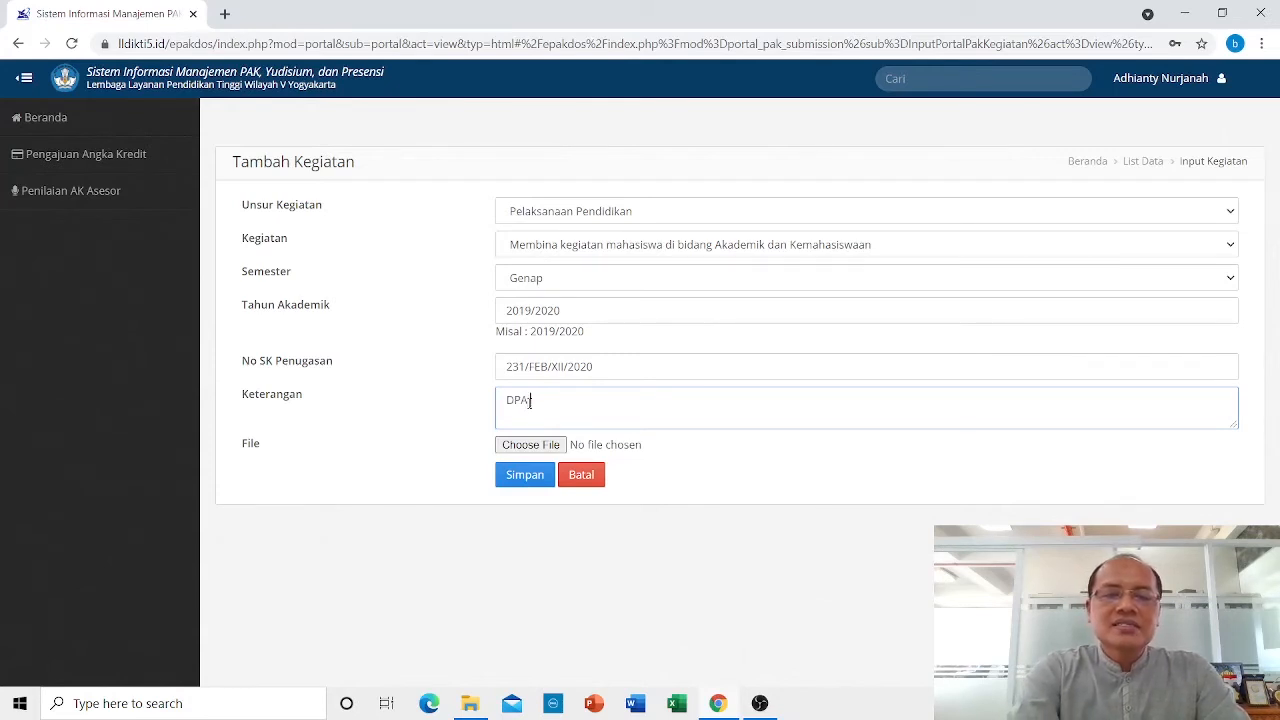
type(" sem ")
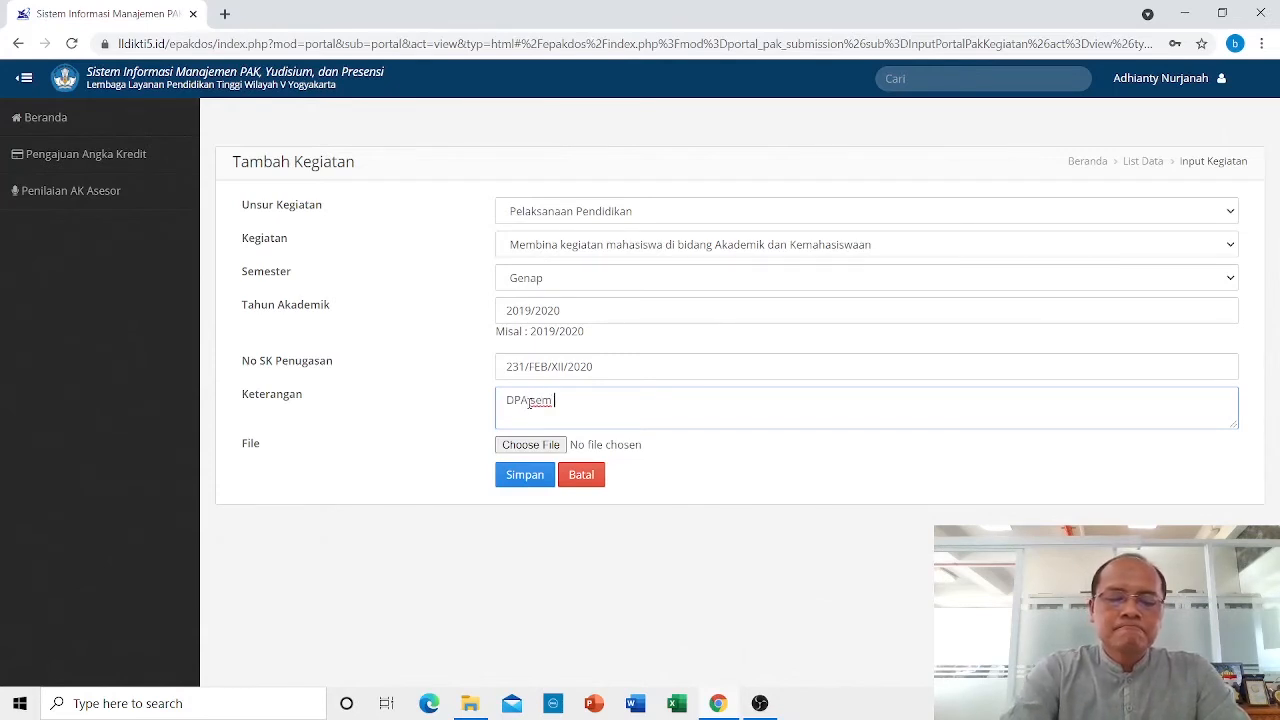
type("Genap 2")
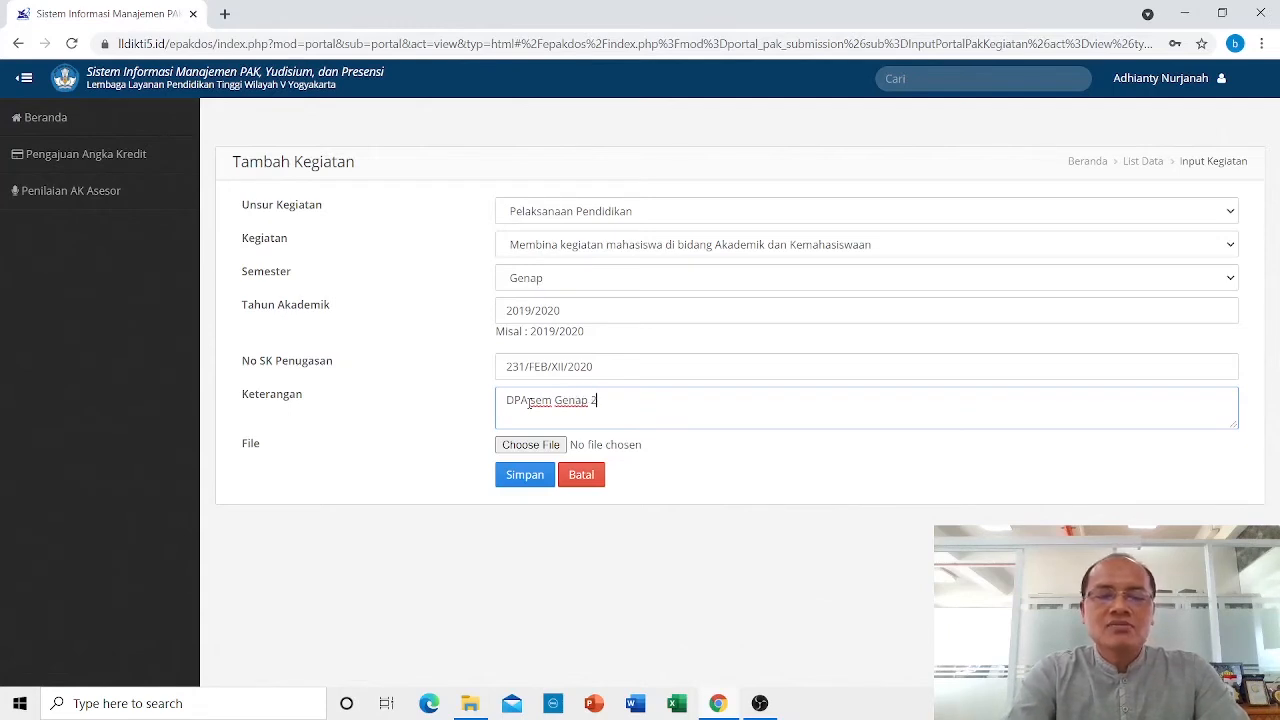
type("01")
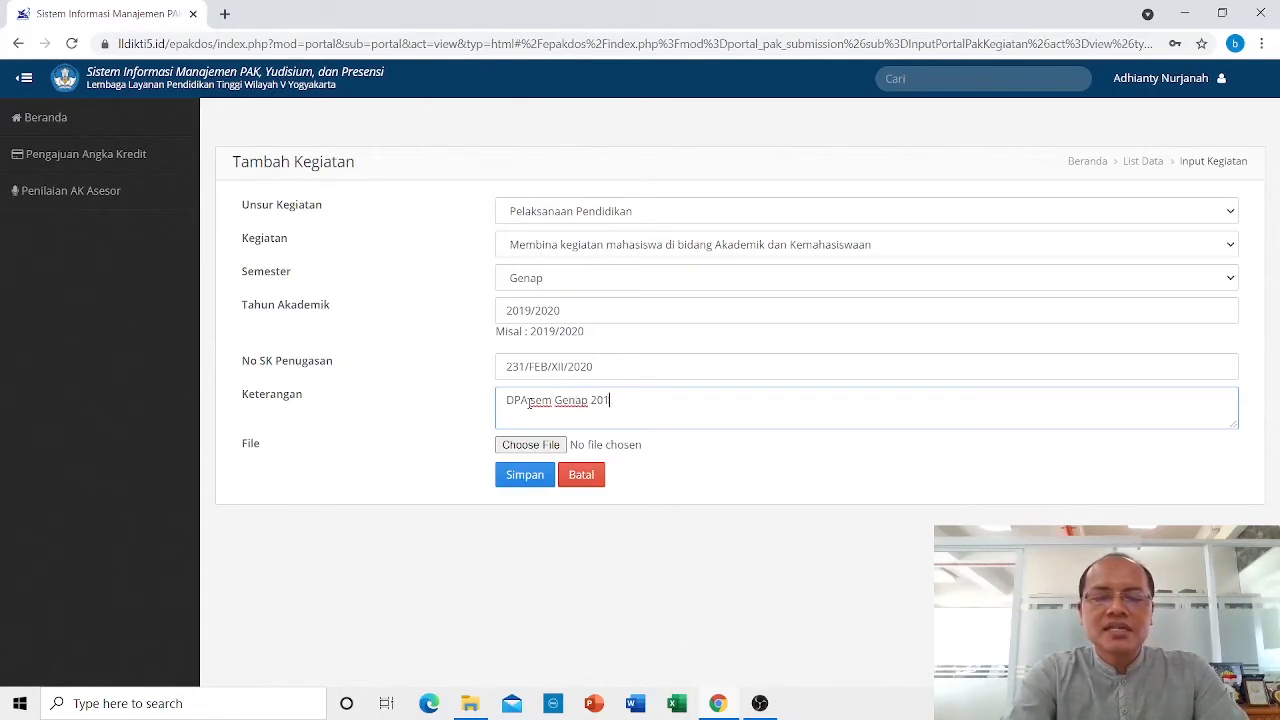
type("9/2020")
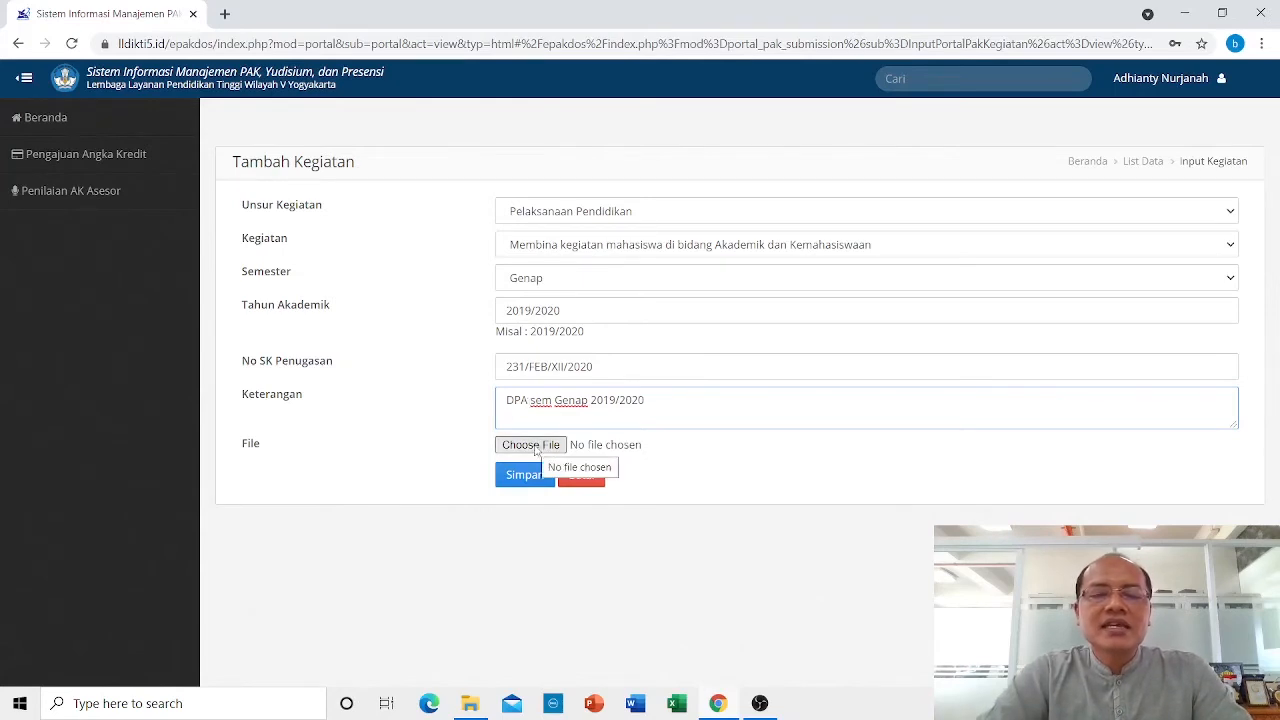
Attach SOP Pemindahan Homebase Dosen.pdf to the mentoring activity and save it.
left_click(536, 446)
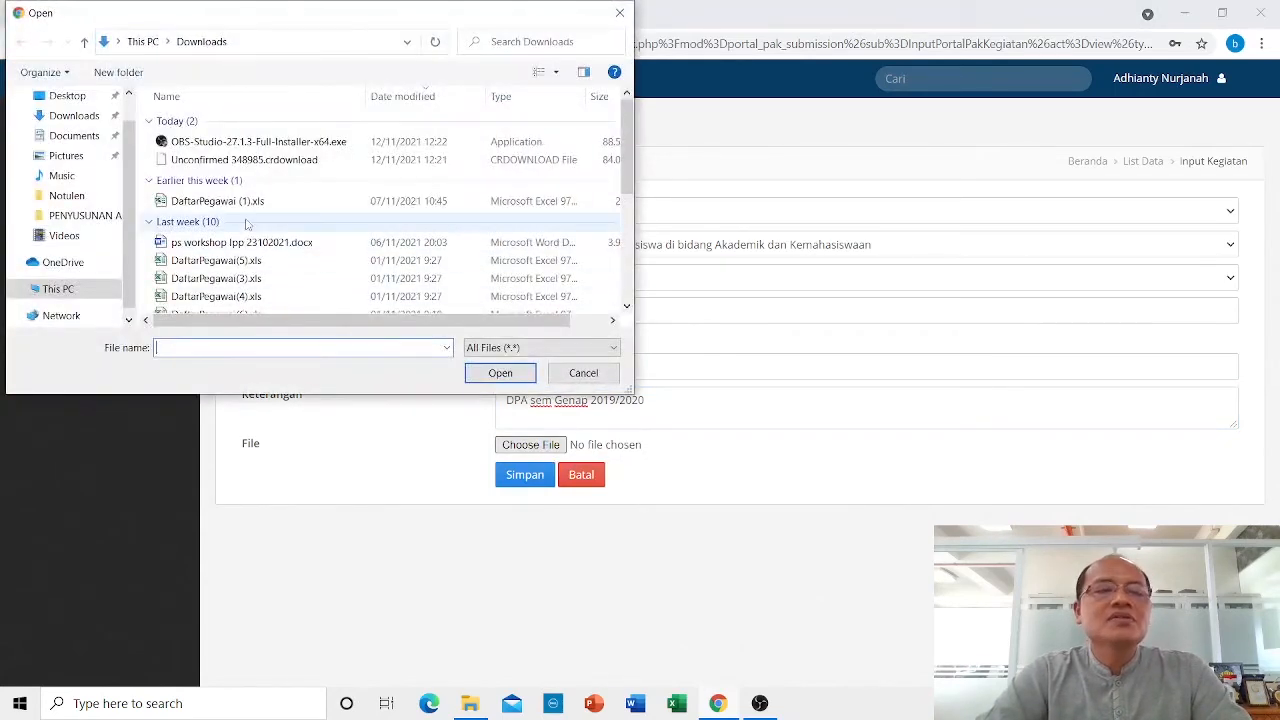
scroll(280, 214, "down", 2)
scroll(281, 214, "down", 1)
left_click(246, 245)
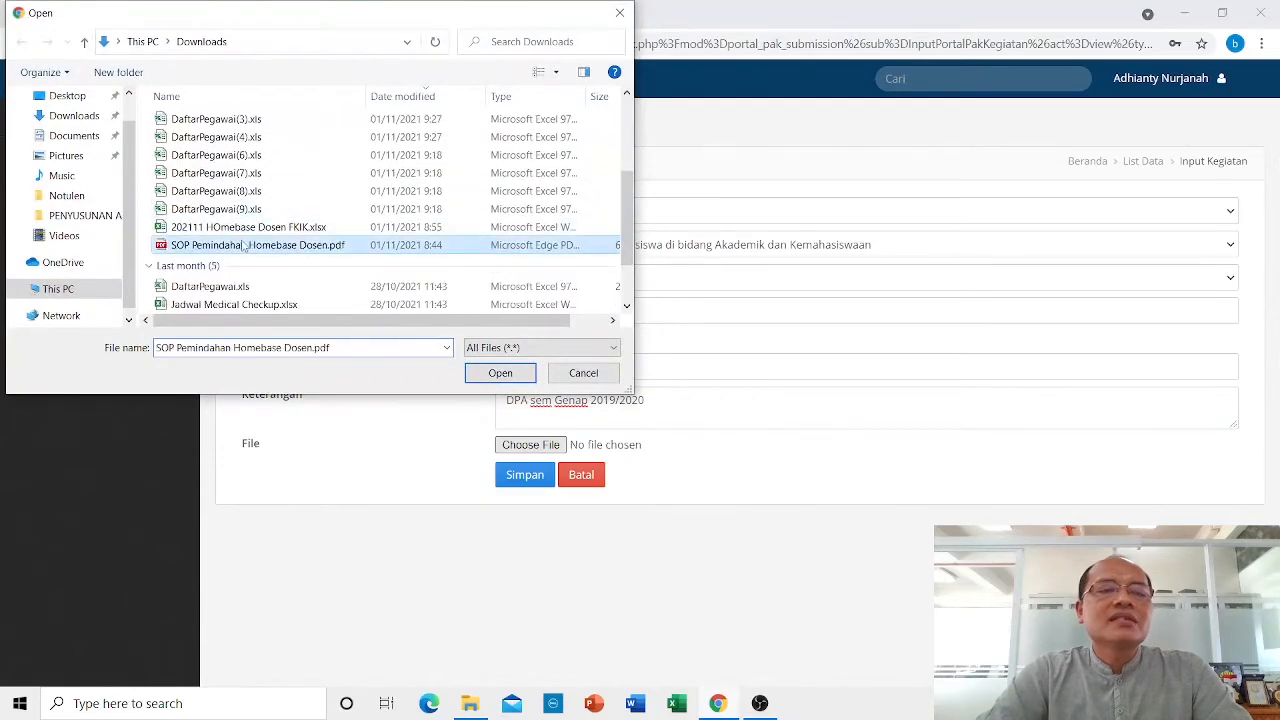
left_click(497, 373)
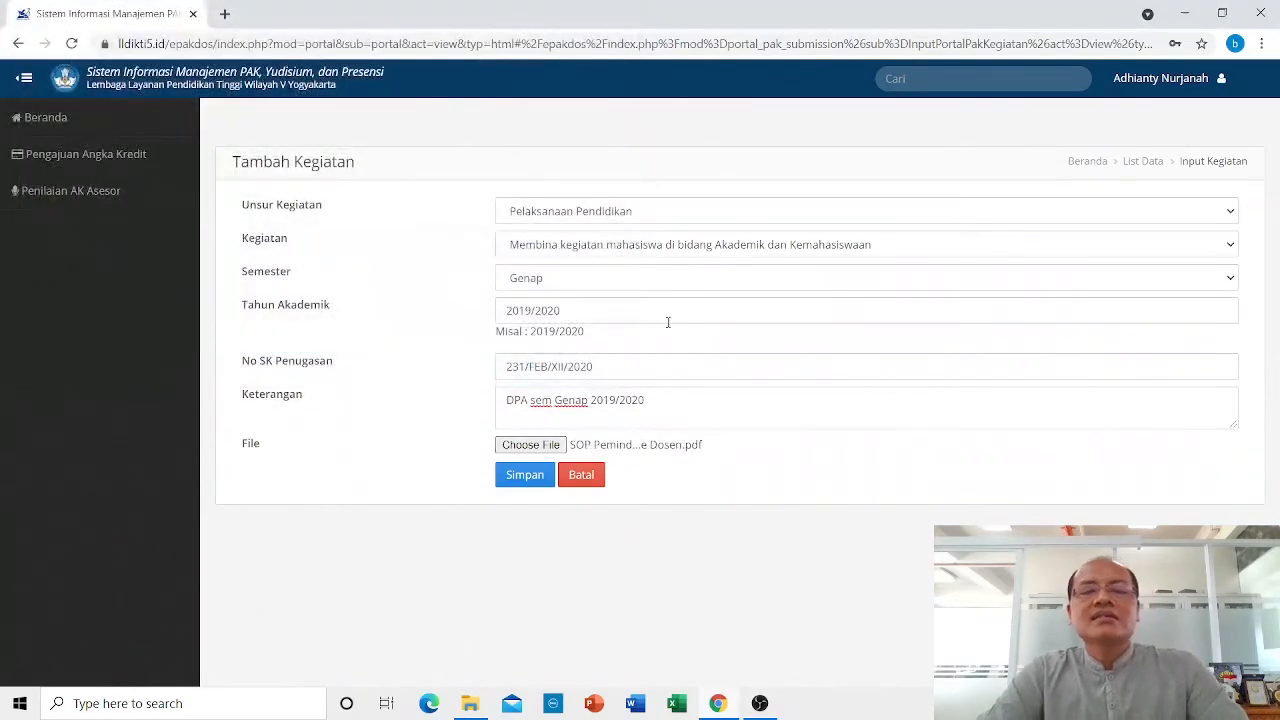
left_click(530, 474)
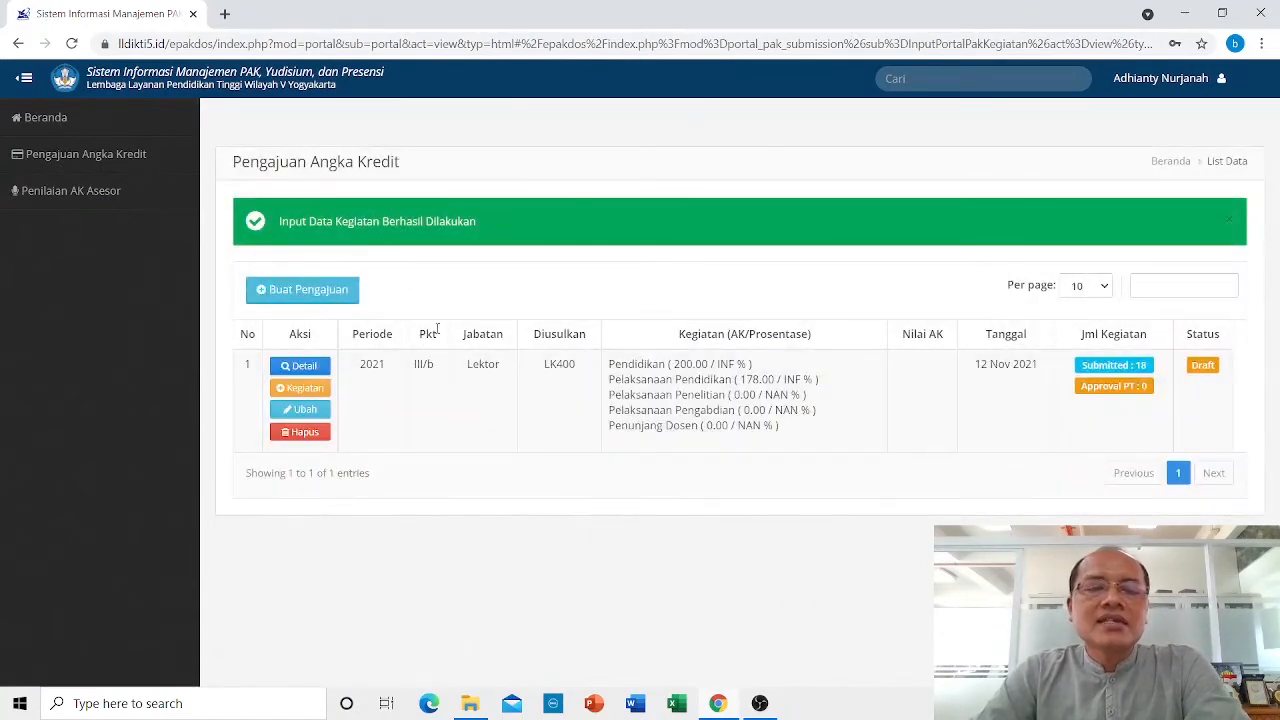
In the submission's Bidang B list, view the details of entry 17, 'DPA sem Genap 2019/2020'.
left_click(305, 367)
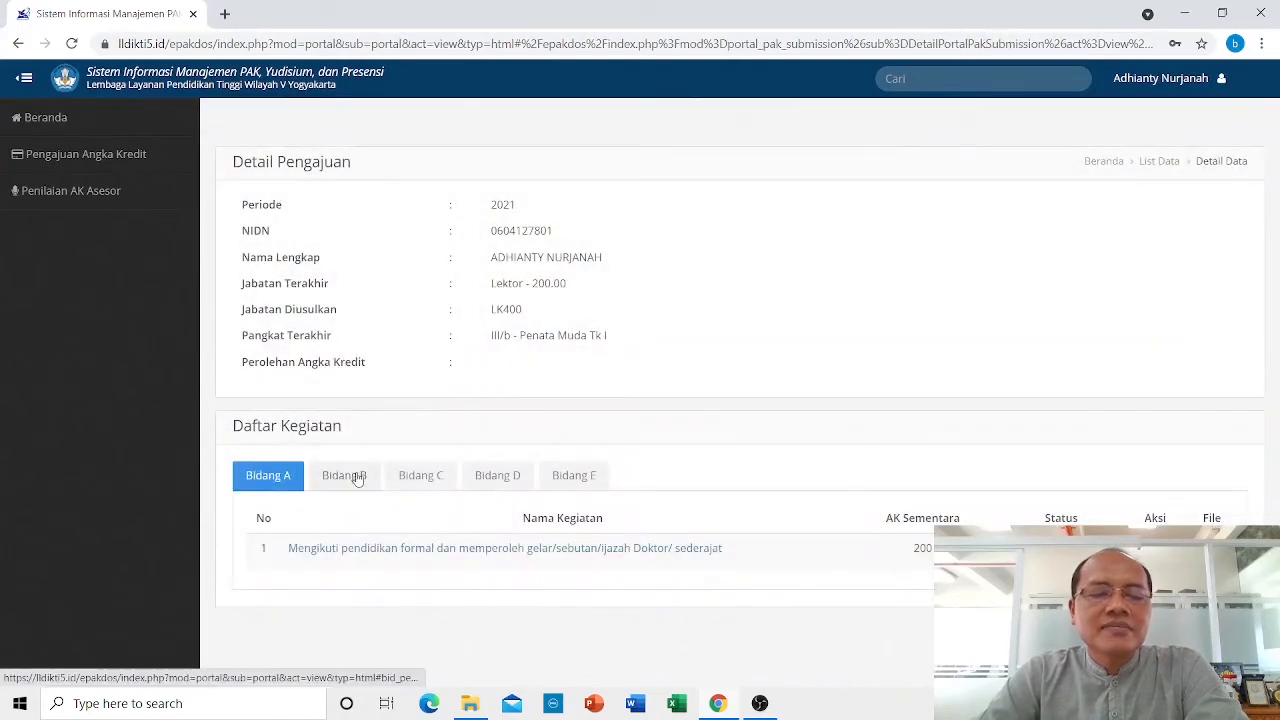
left_click(344, 475)
scroll(593, 376, "down", 6)
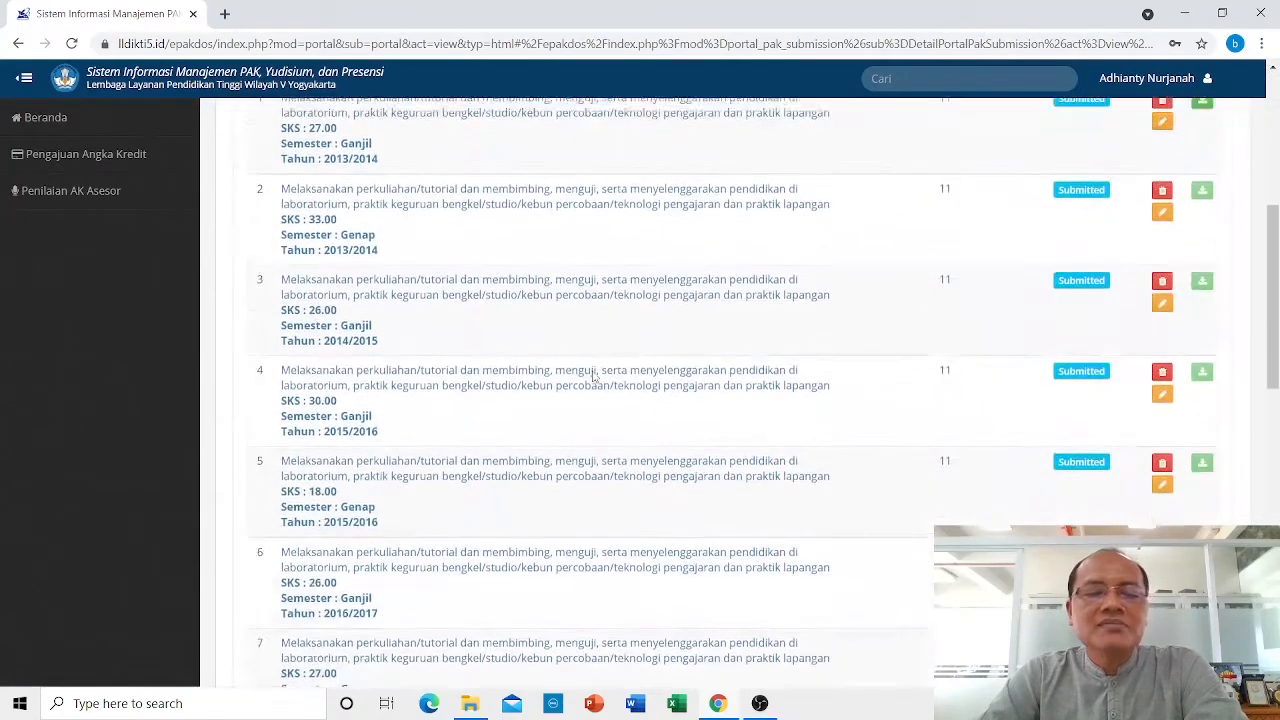
scroll(593, 376, "down", 8)
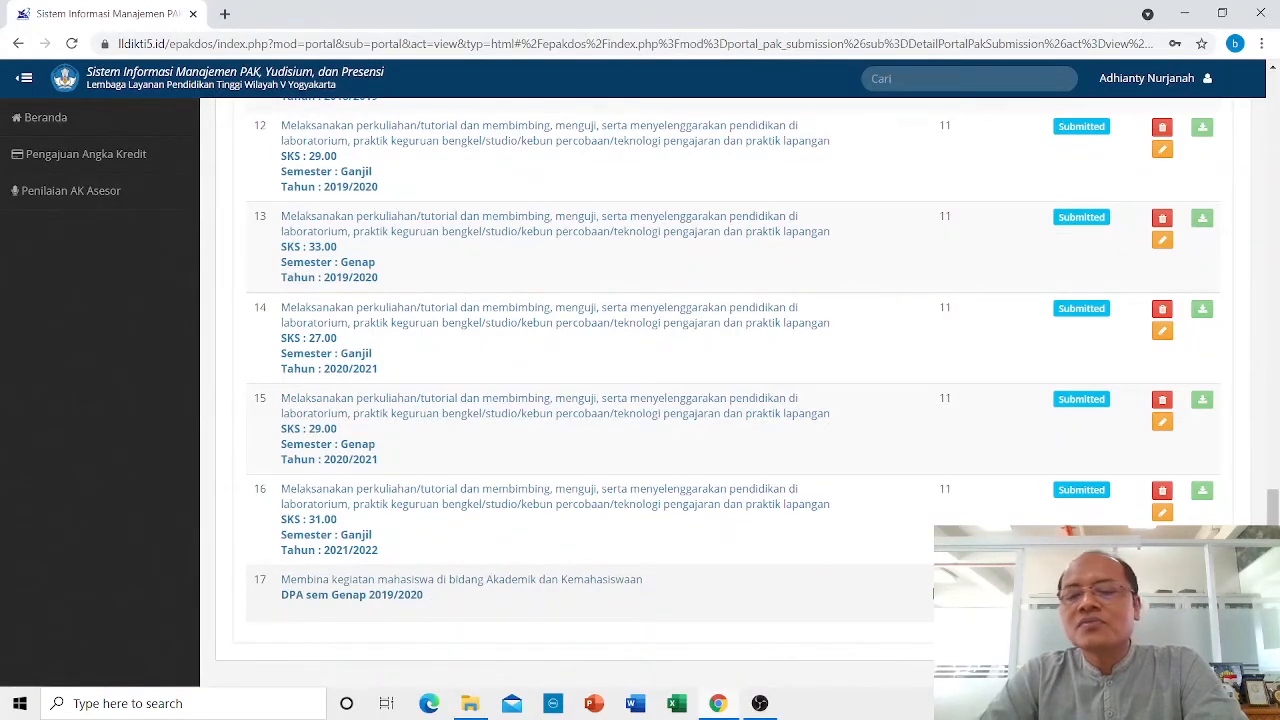
left_click(575, 583)
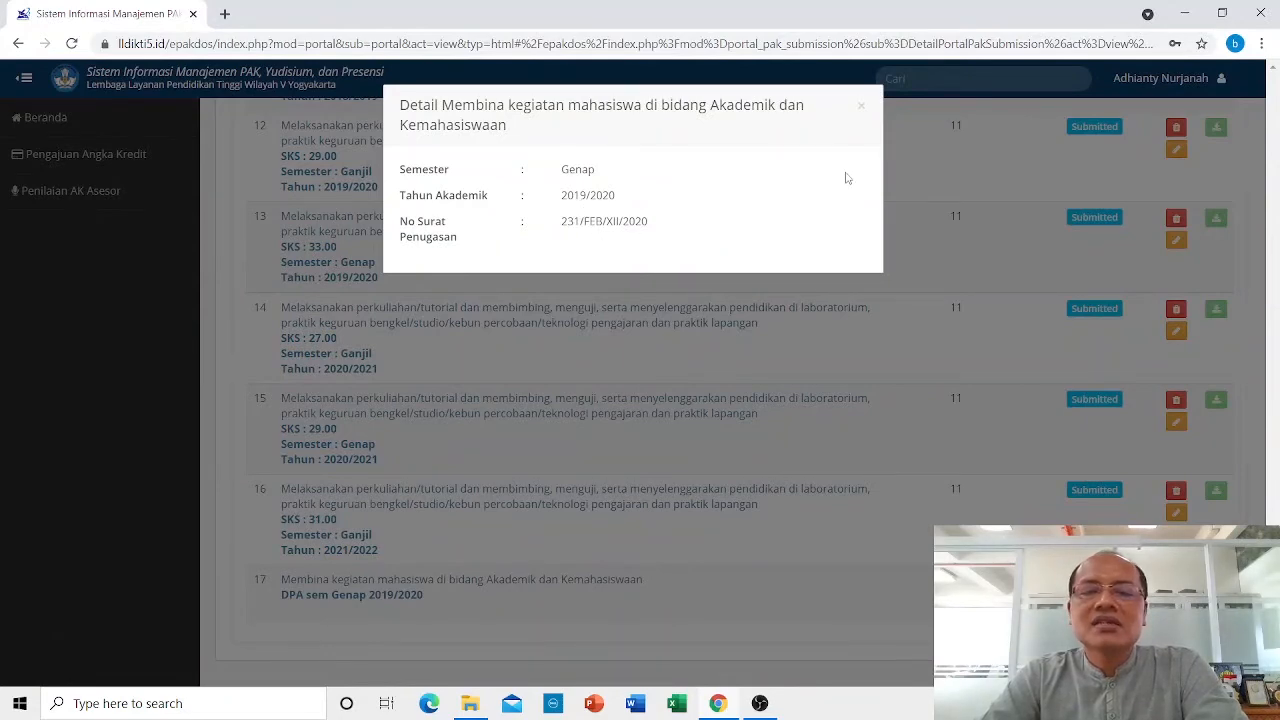
left_click(861, 107)
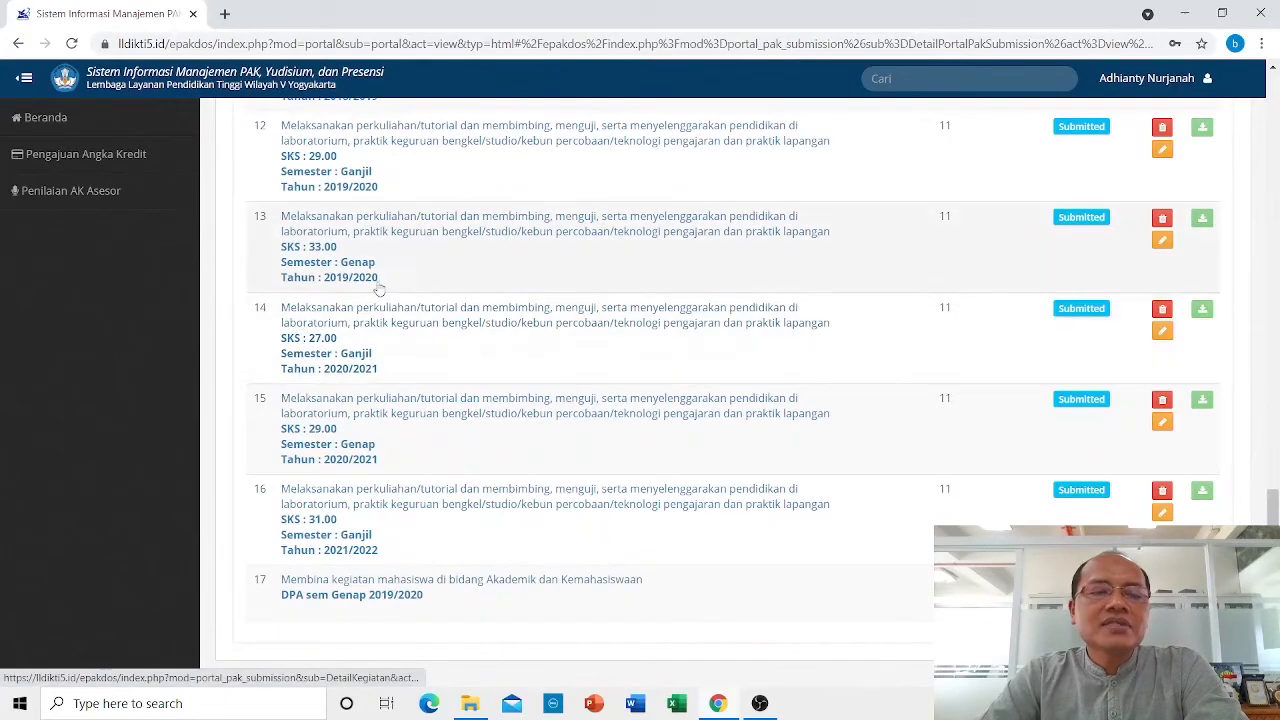
scroll(378, 285, "up", 4)
scroll(378, 285, "up", 4)
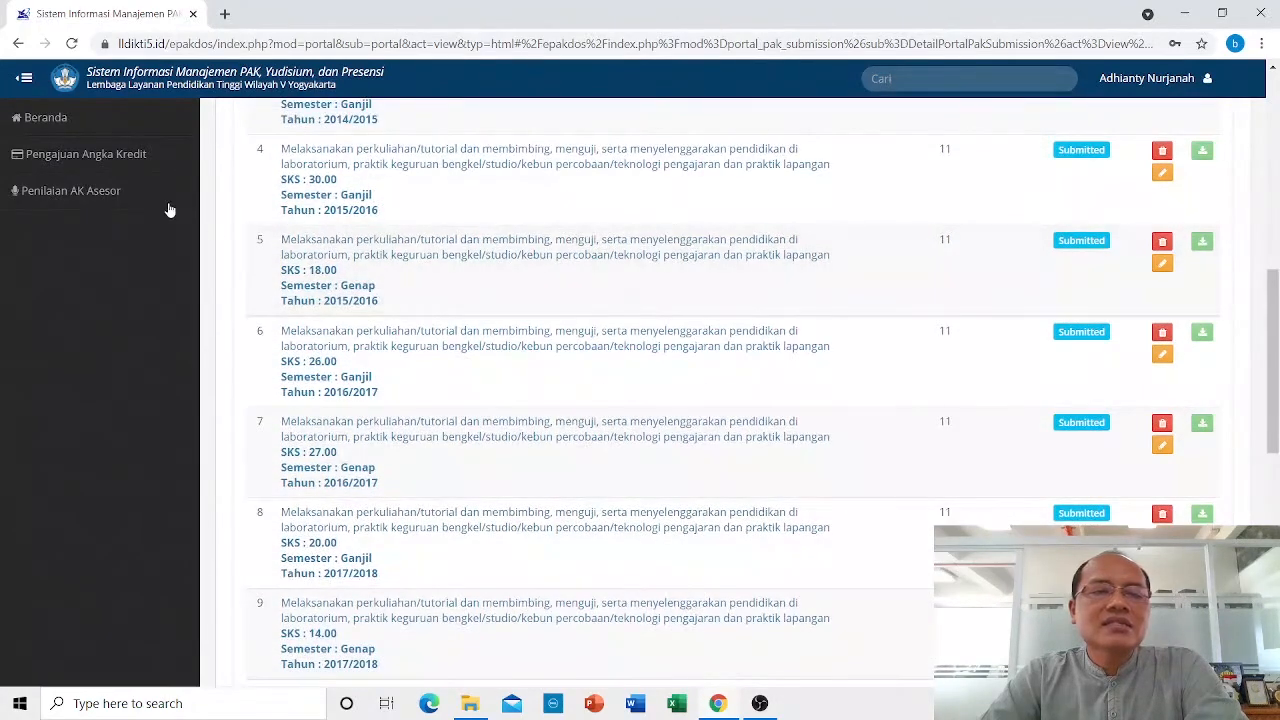
Add another activity to the submission with Unsur Kegiatan set to Pelaksanaan Penelitian.
left_click(124, 163)
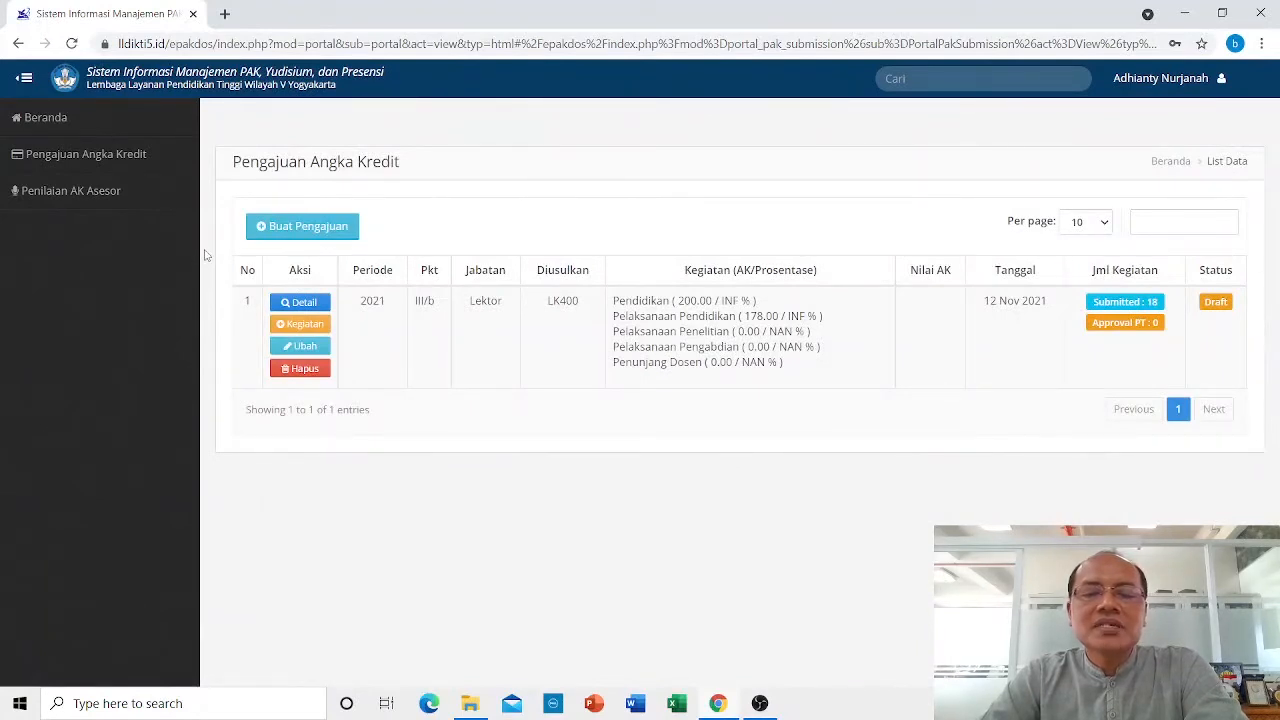
left_click(309, 326)
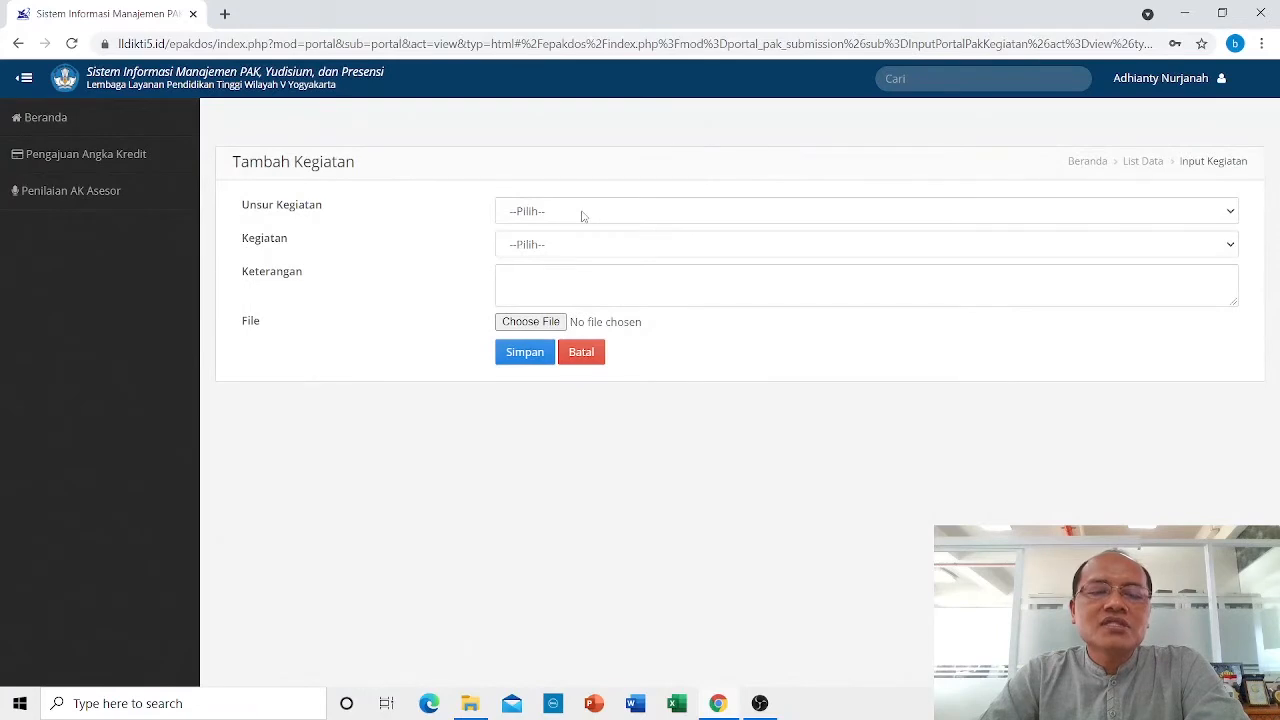
left_click(583, 212)
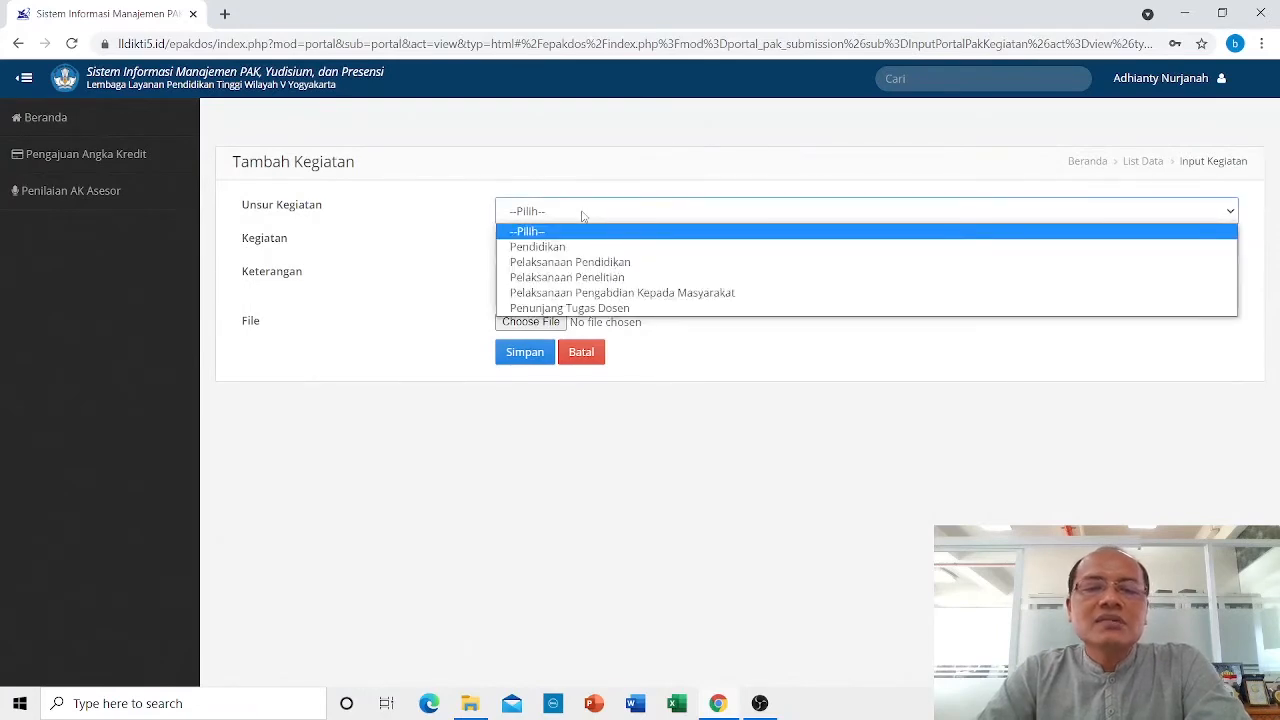
left_click(596, 280)
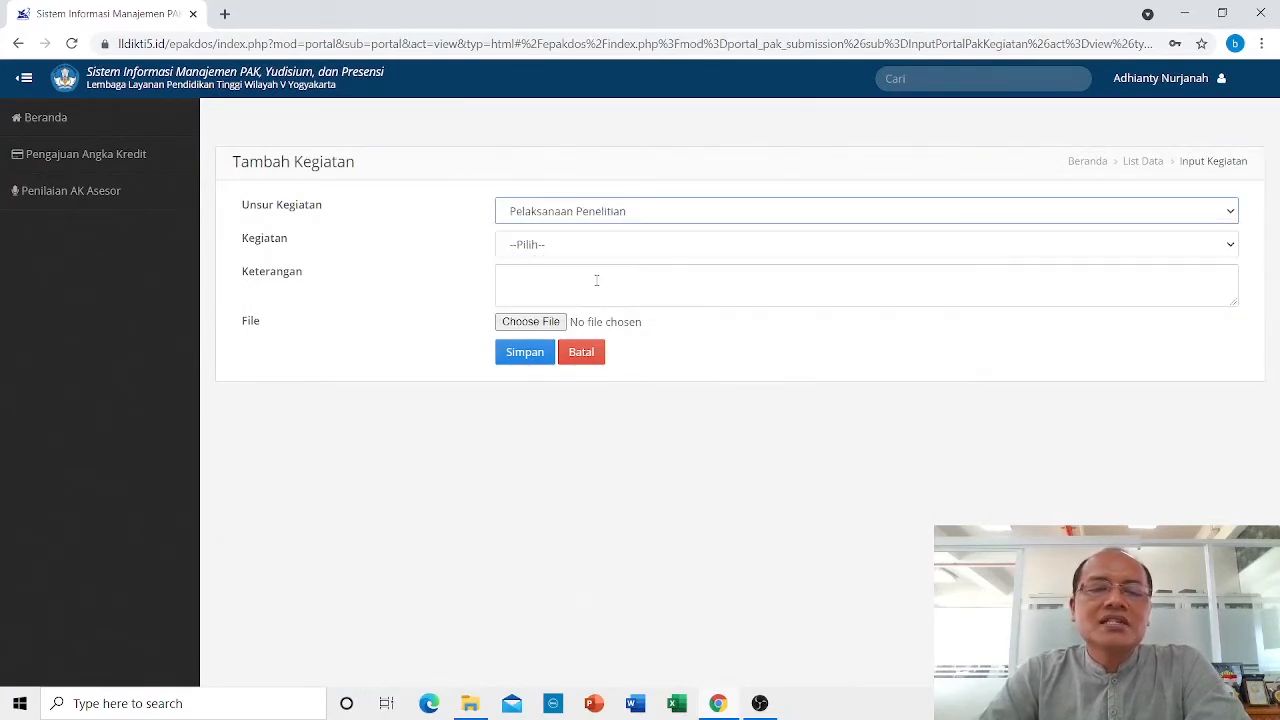
left_click(528, 246)
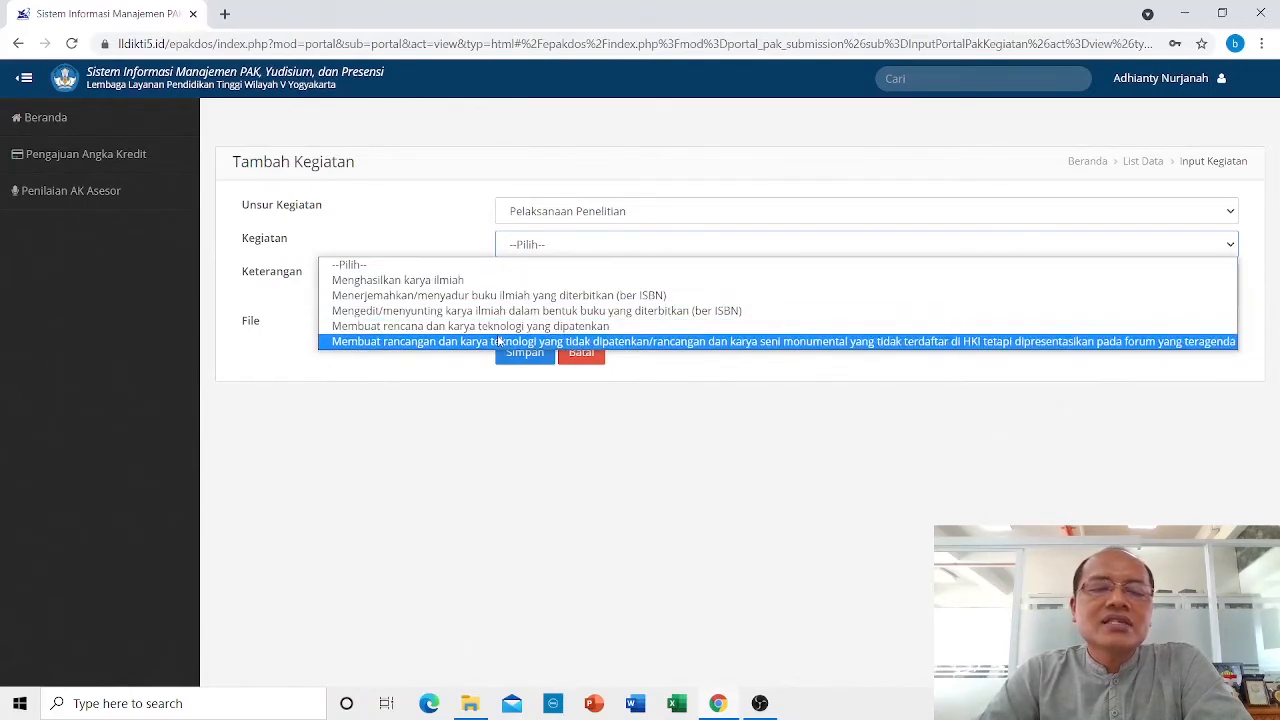
Set the activity to Menghasilkan karya ilmiah in Jurnal Nasional Terakreditasi Kemristekdikti/Peringkat 1 dan 2.
left_click(491, 283)
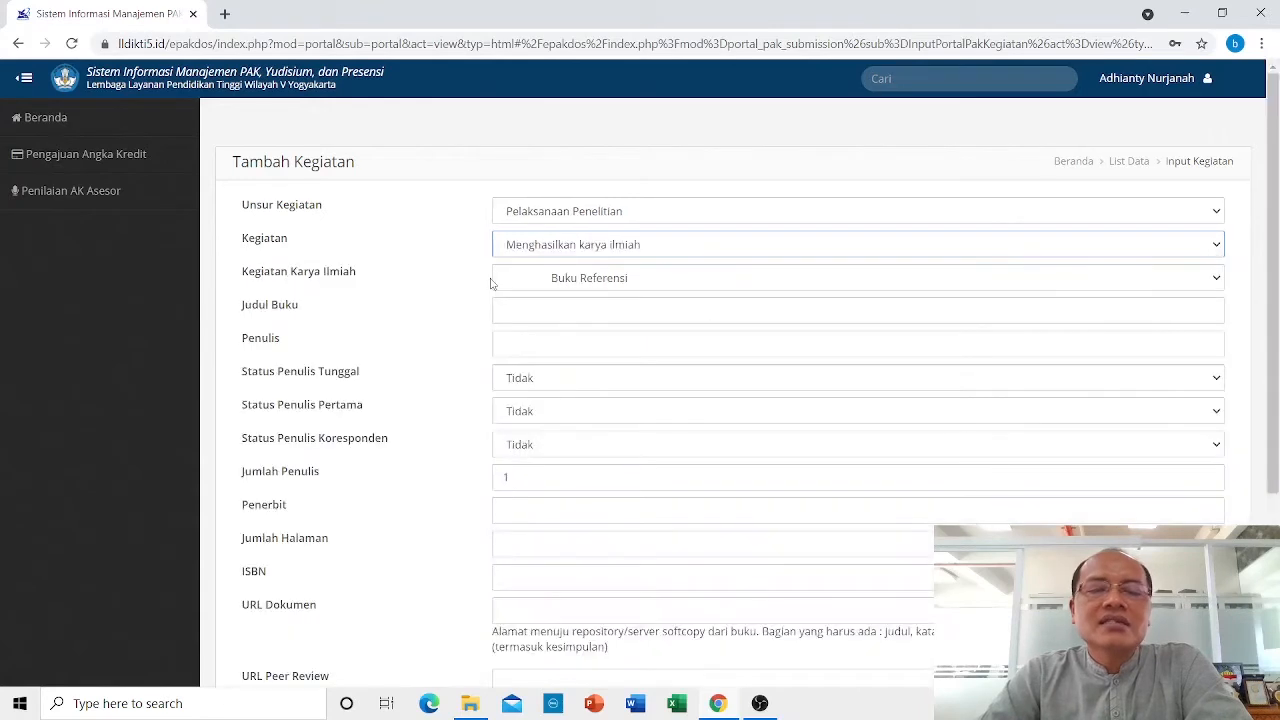
left_click(654, 280)
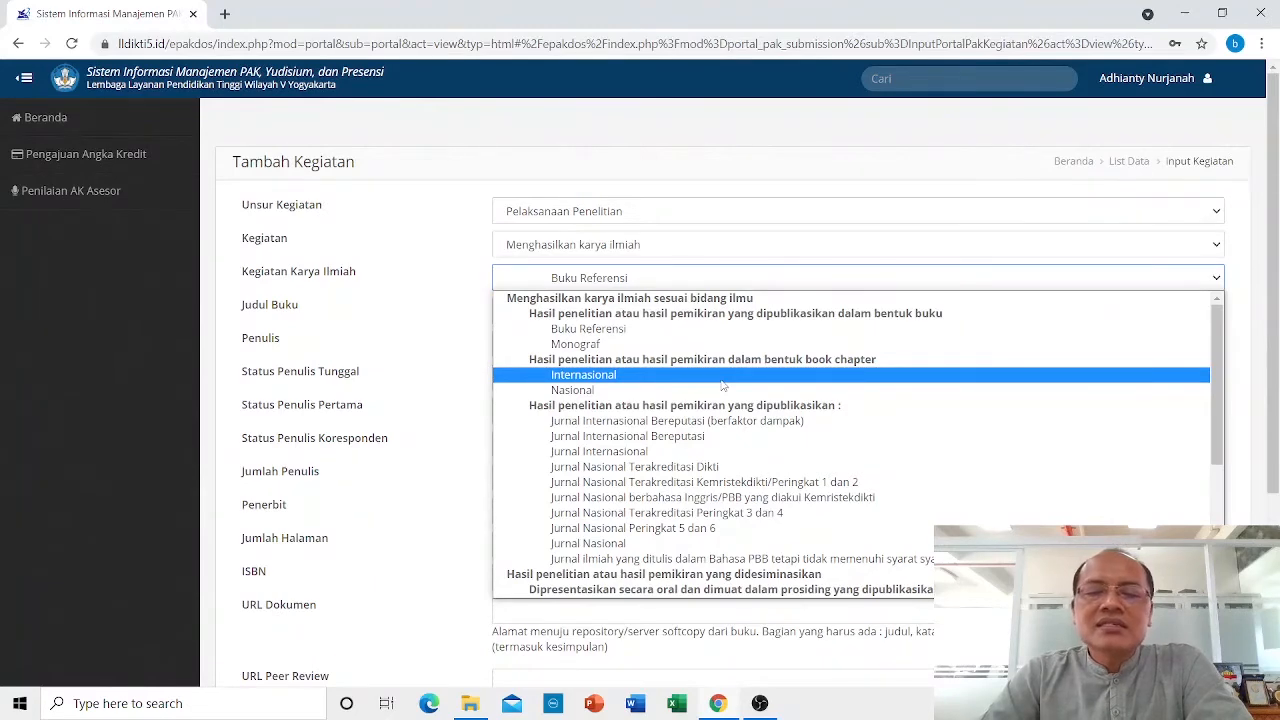
scroll(723, 386, "down", 2)
scroll(723, 386, "up", 2)
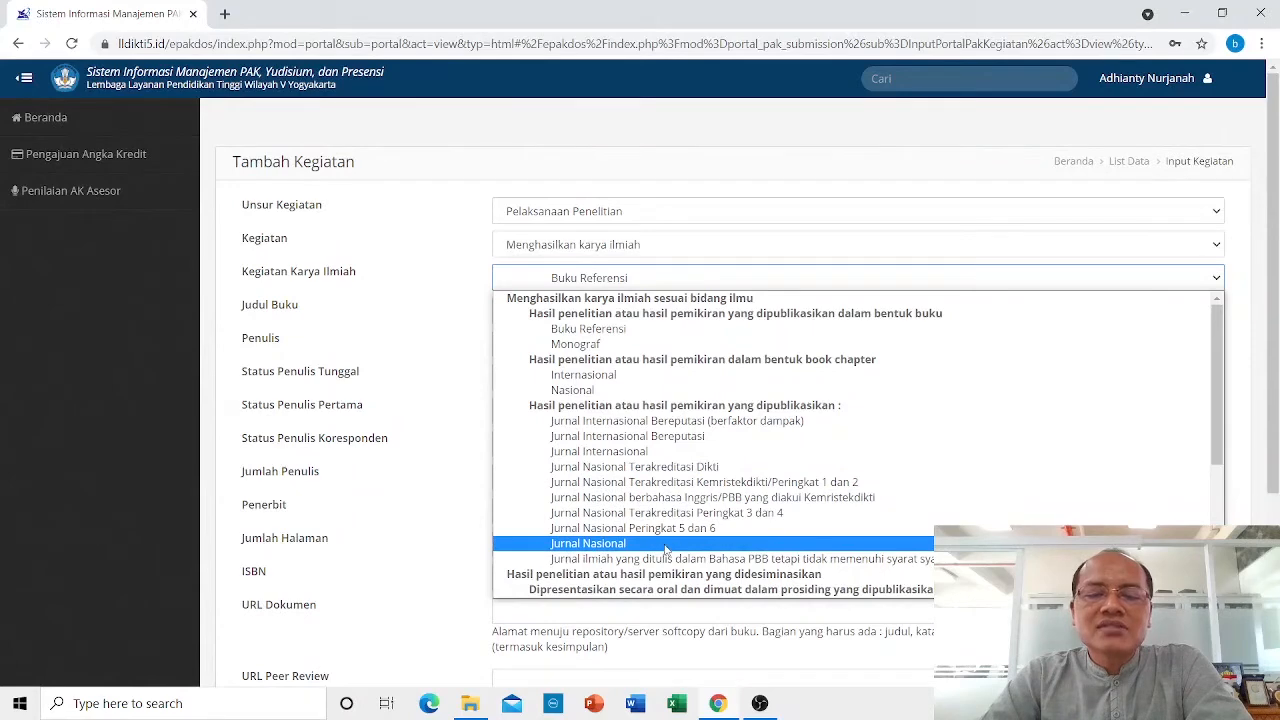
scroll(690, 492, "down", 3)
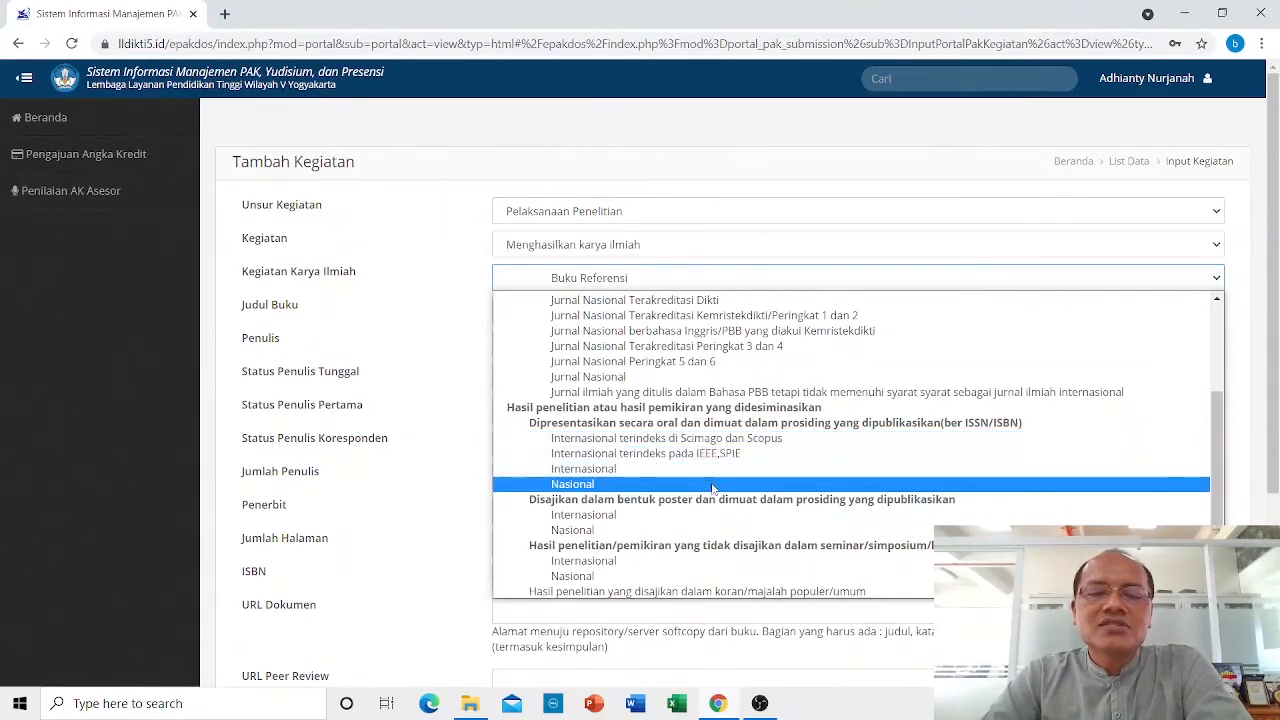
left_click(716, 316)
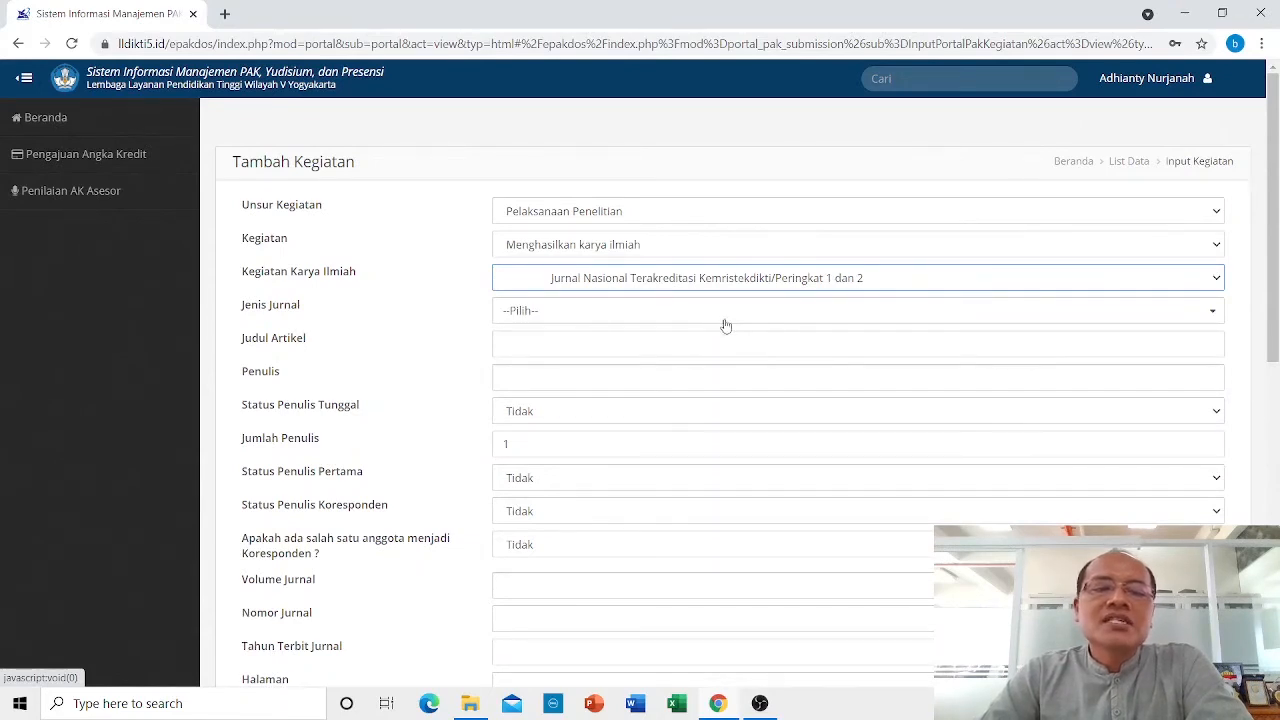
Choose Lain-lain as the journal and name it 'Jurnal Komunikasi'.
left_click(547, 318)
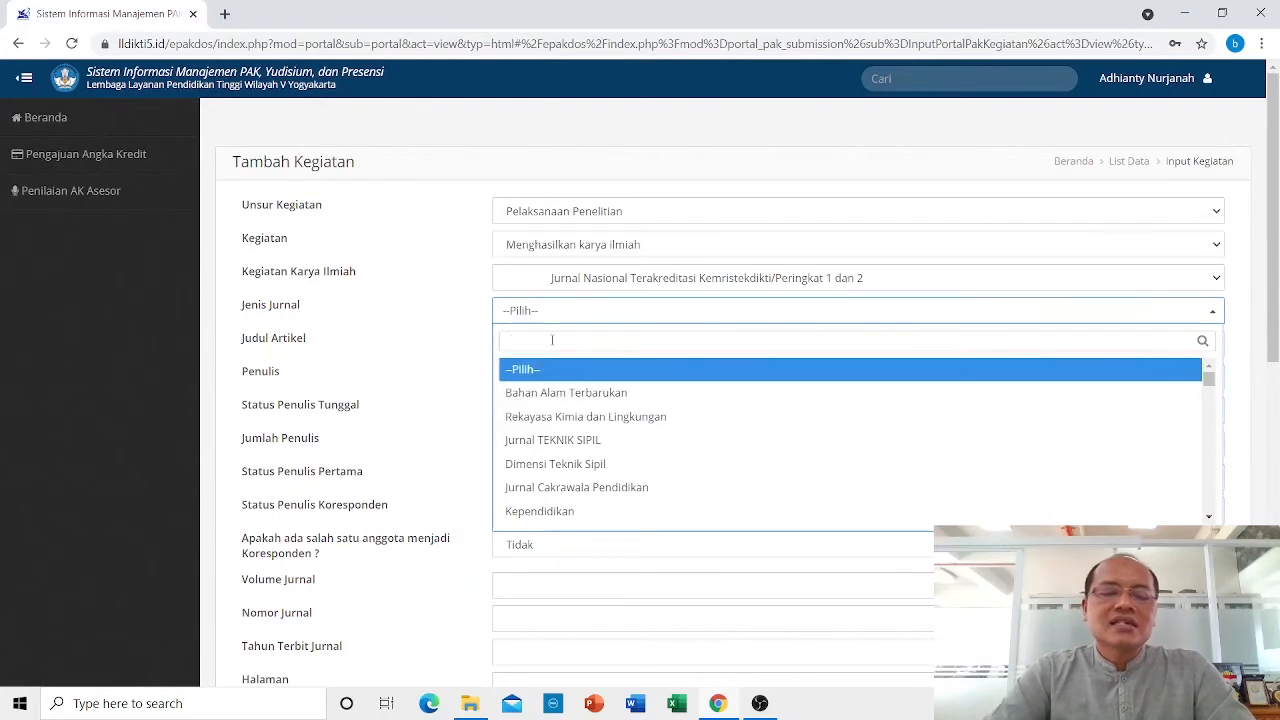
type("lain")
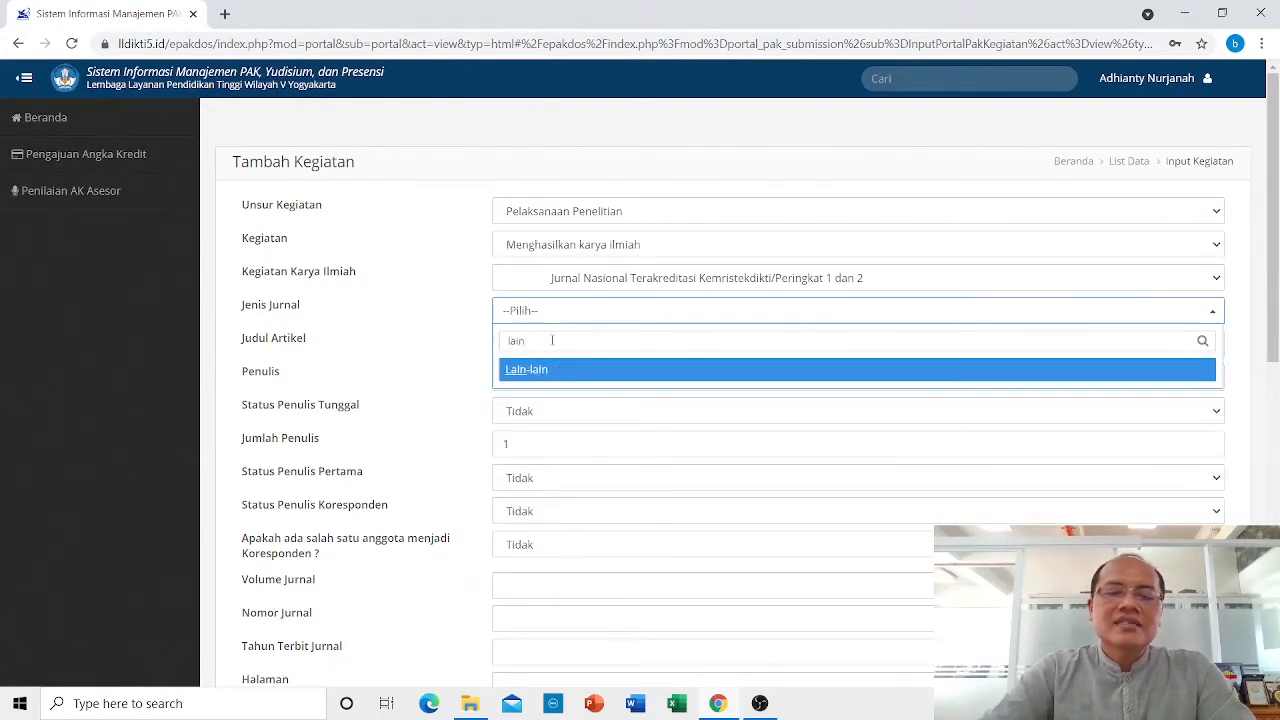
left_click(551, 370)
left_click(544, 349)
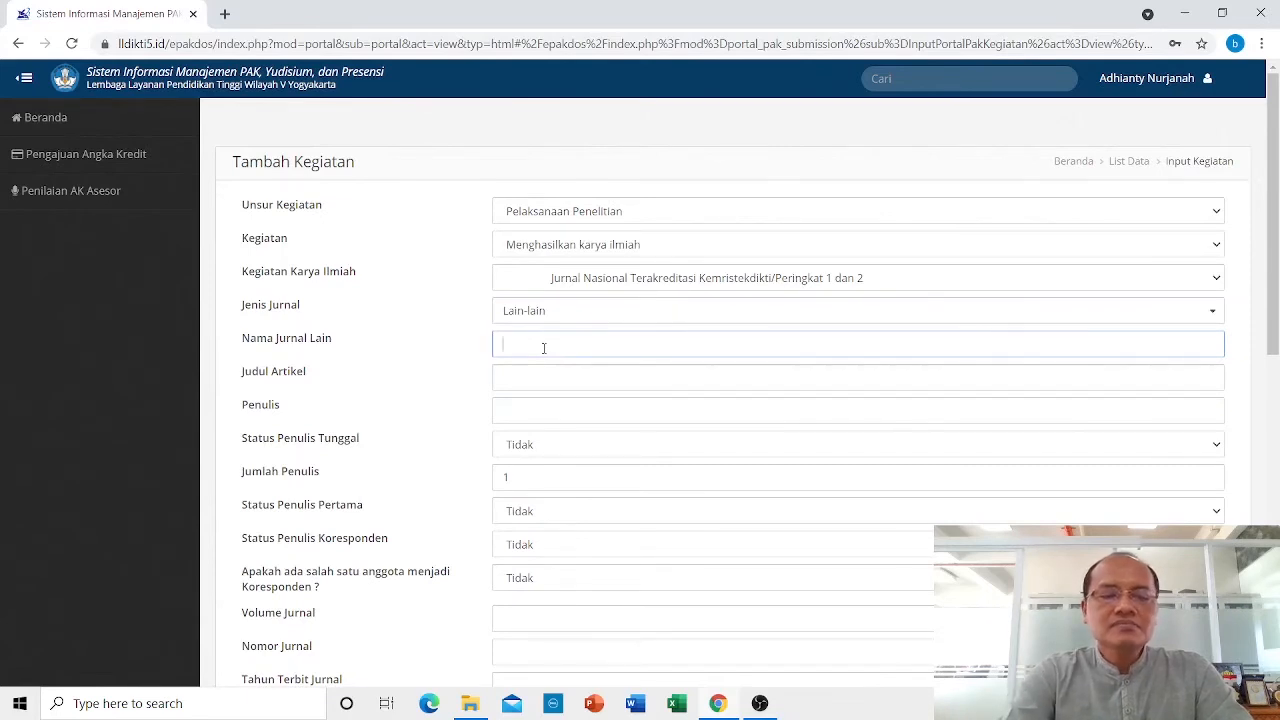
type("Jurnal ")
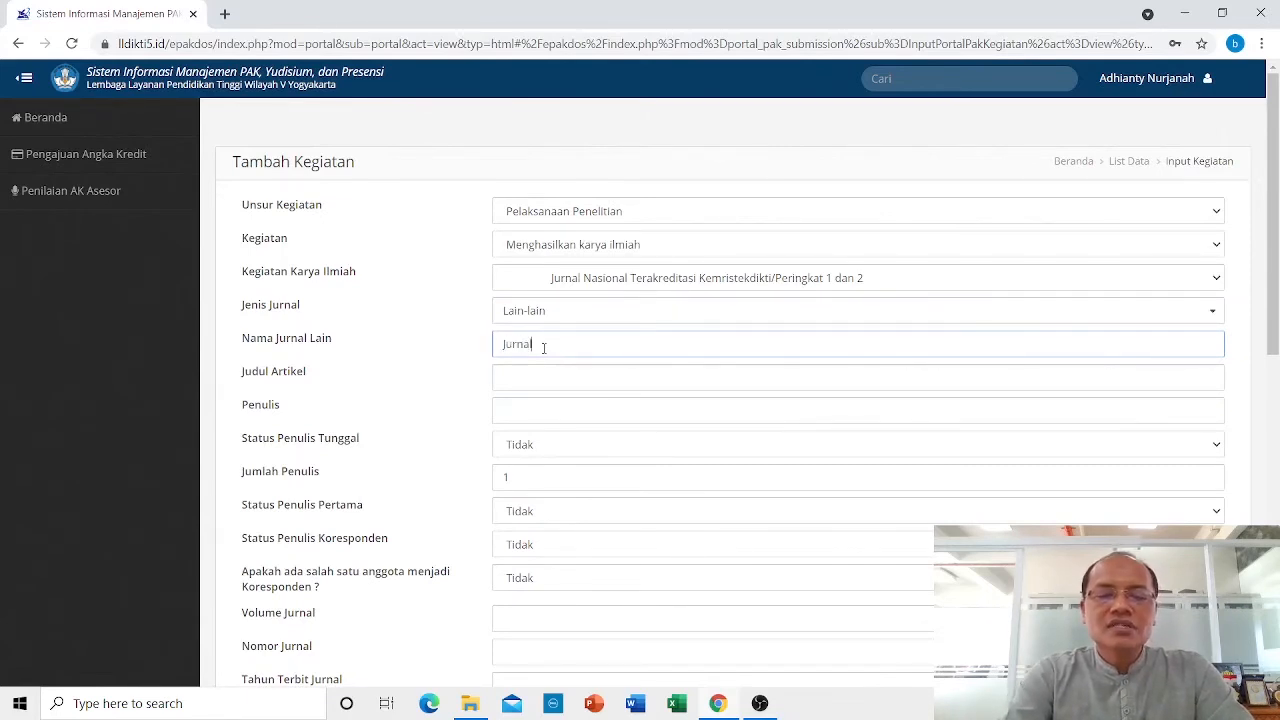
type("Komu")
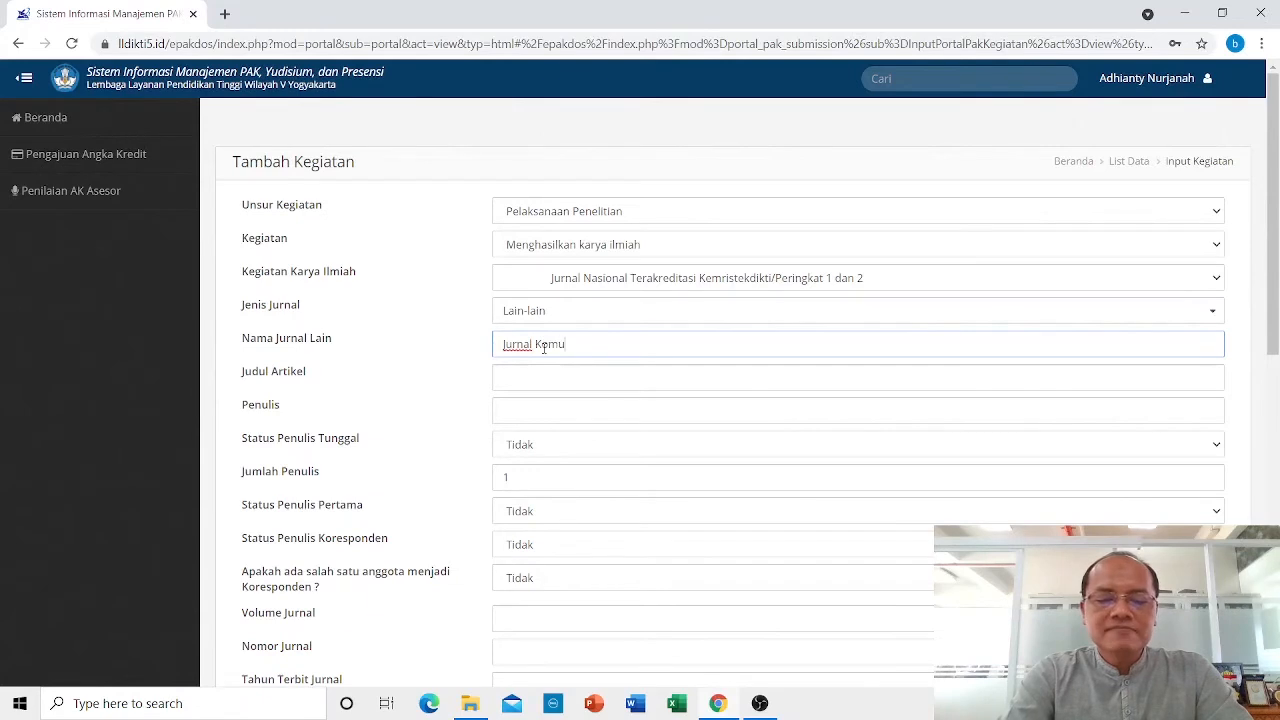
type("nikasi")
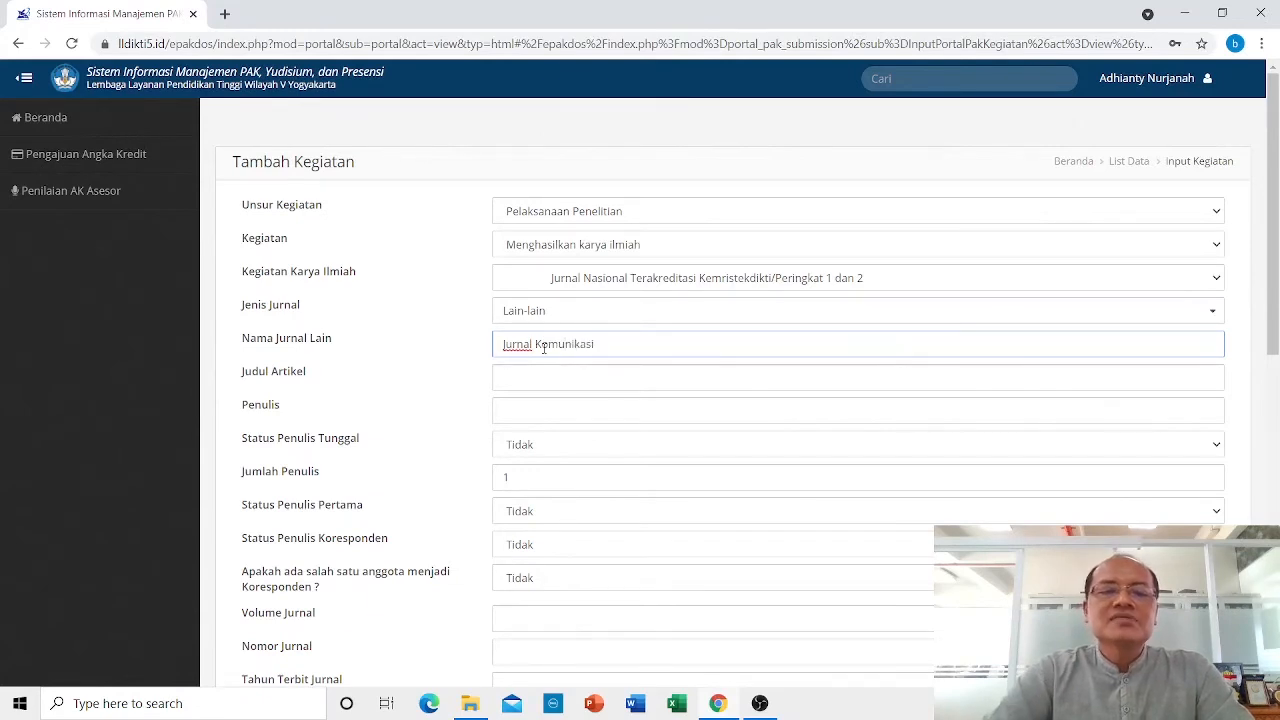
Enter the article title 'Komunikasi', correcting a typo.
left_click(505, 380)
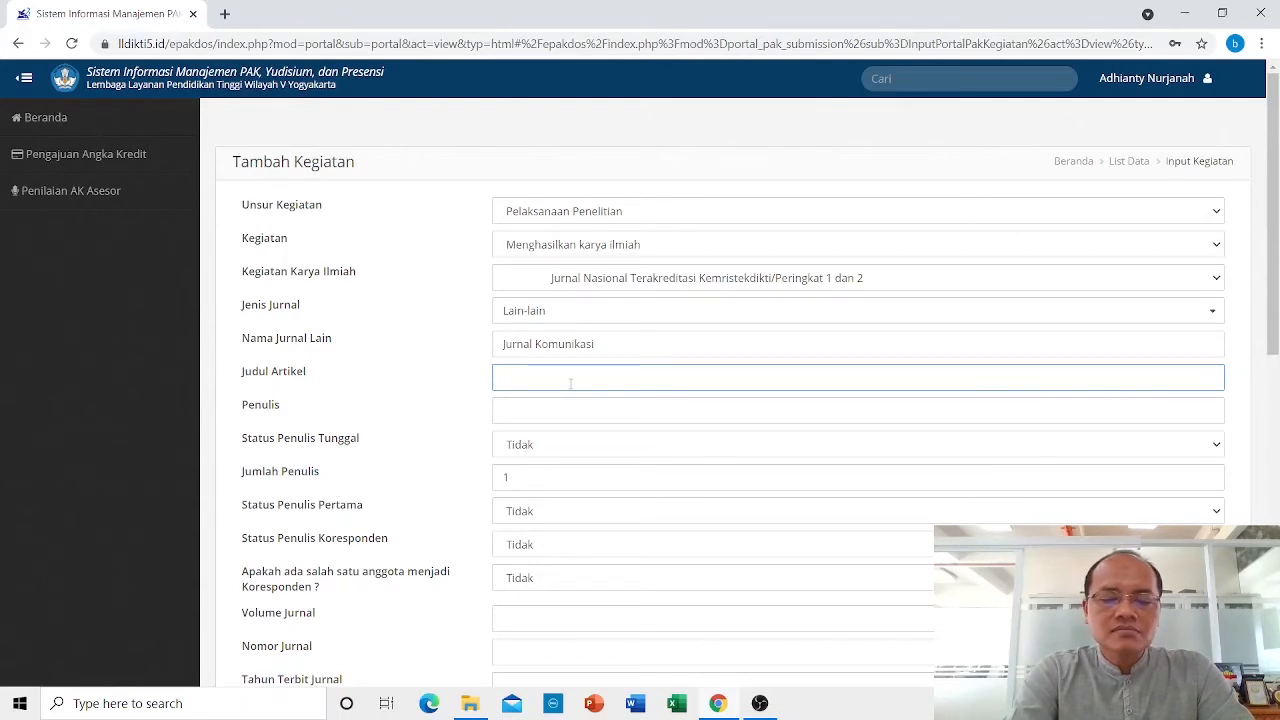
type("omun")
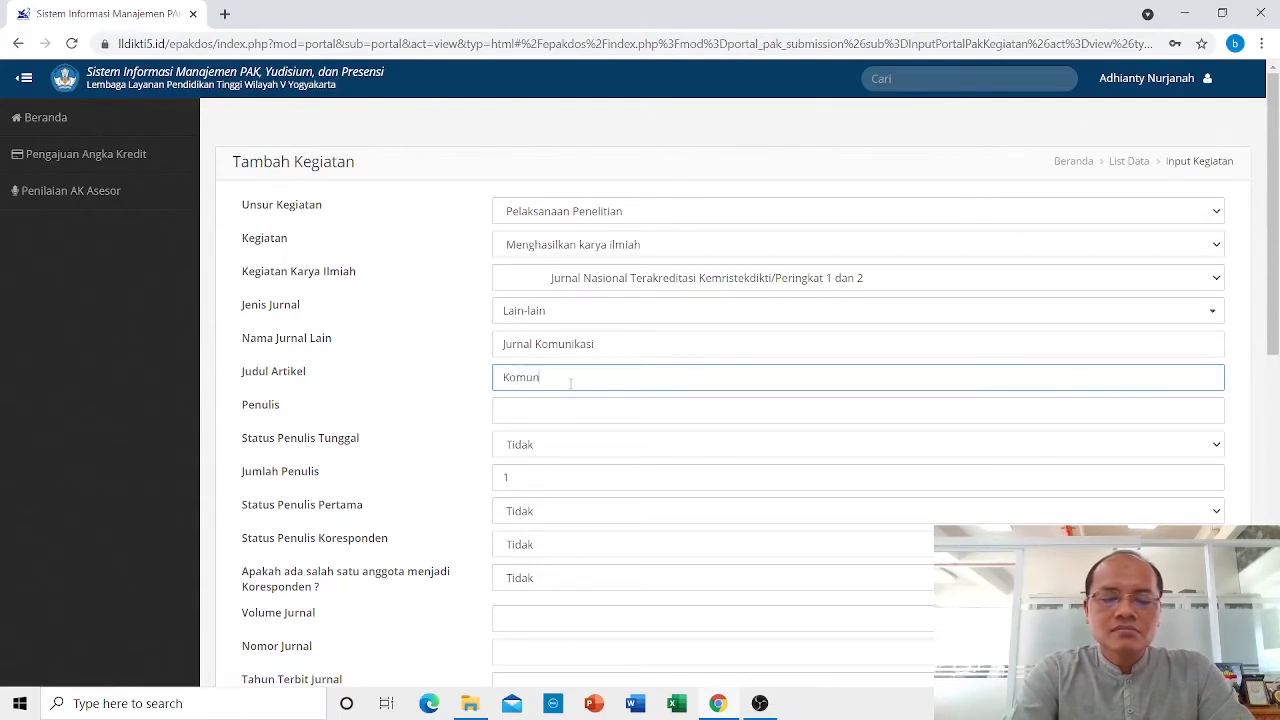
type("ikasi")
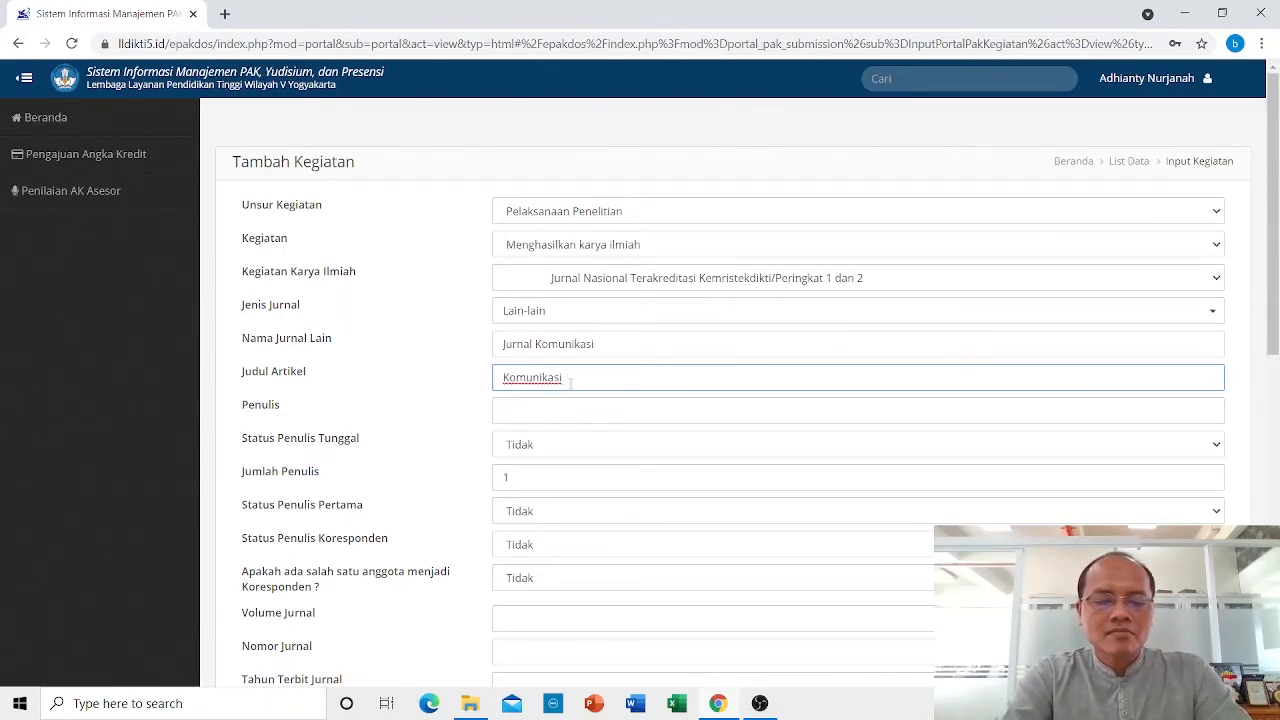
key("BackSpace")
key("BackSpace")
key("BackSpace")
key("BackSpace")
key("BackSpace")
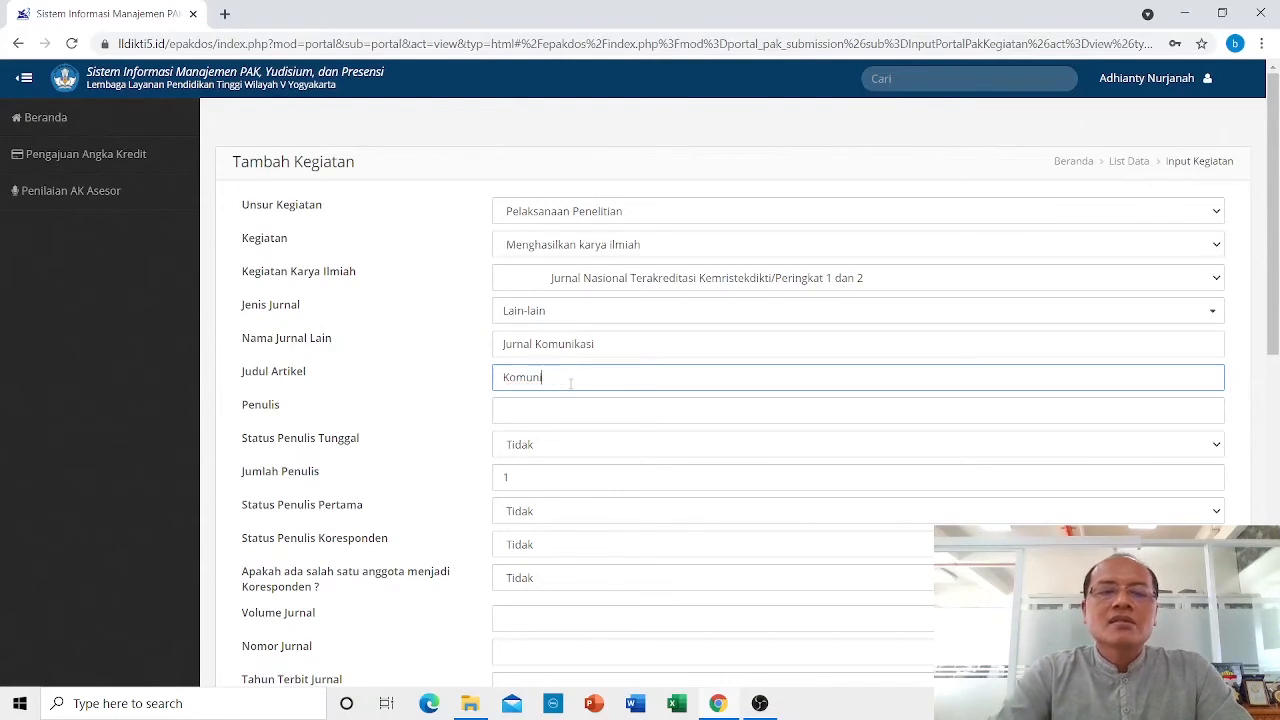
key("BackSpace")
key("BackSpace")
key("BackSpace")
key("BackSpace")
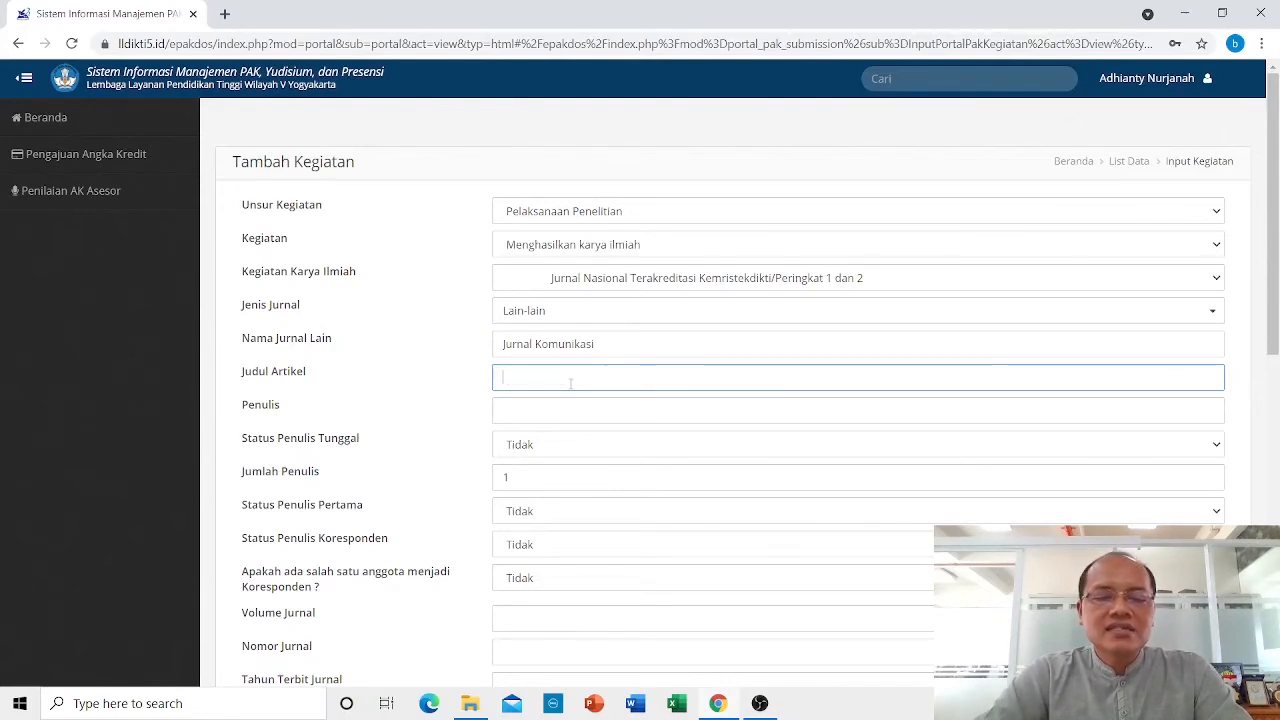
type("K")
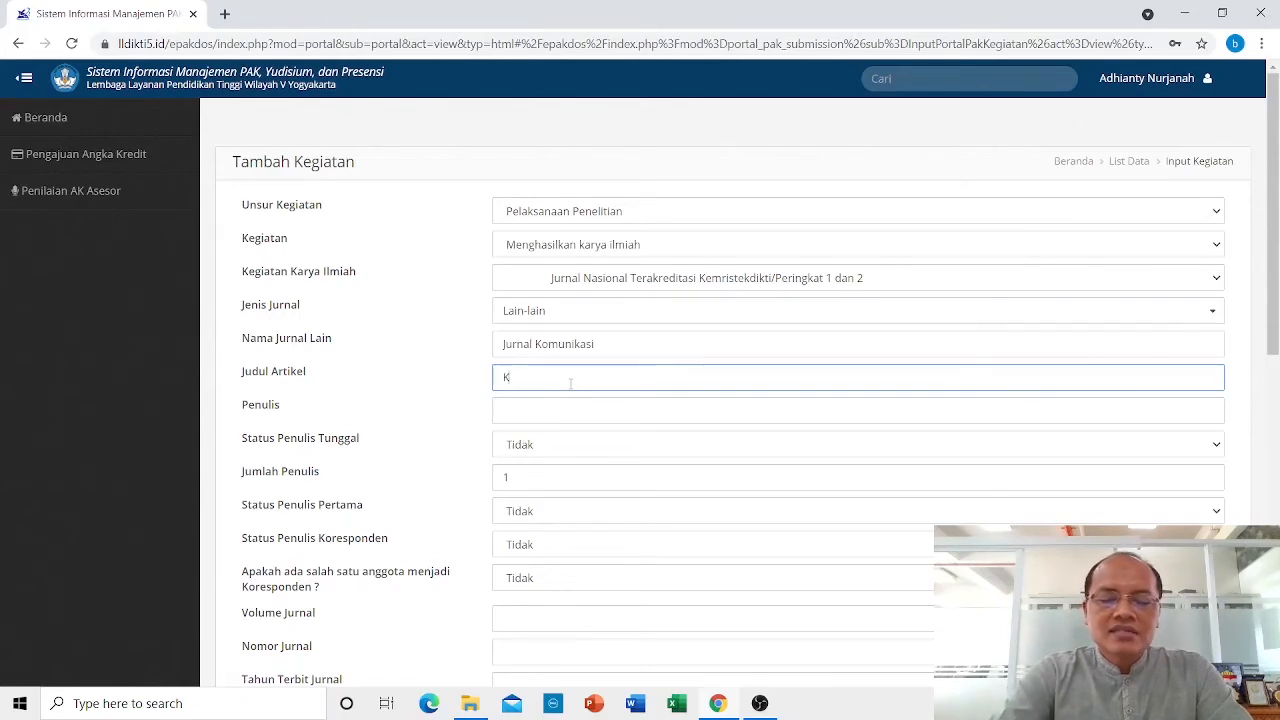
type("omunikasi")
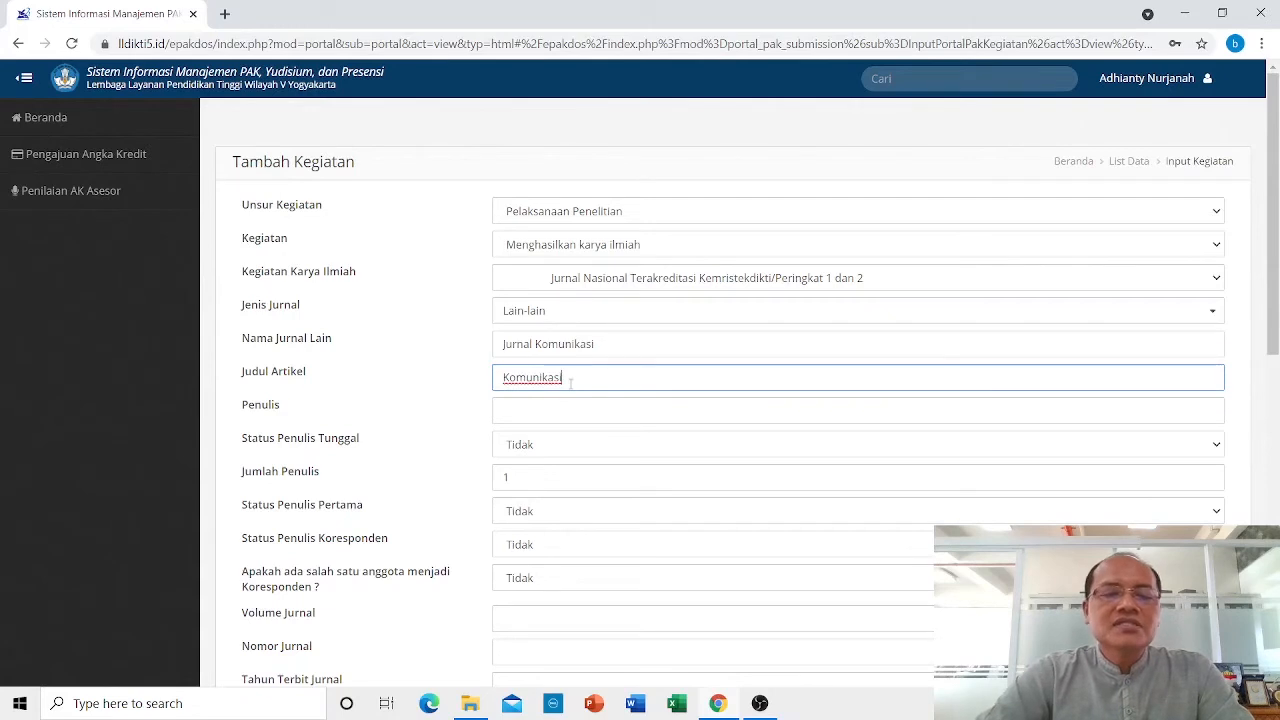
left_click(552, 411)
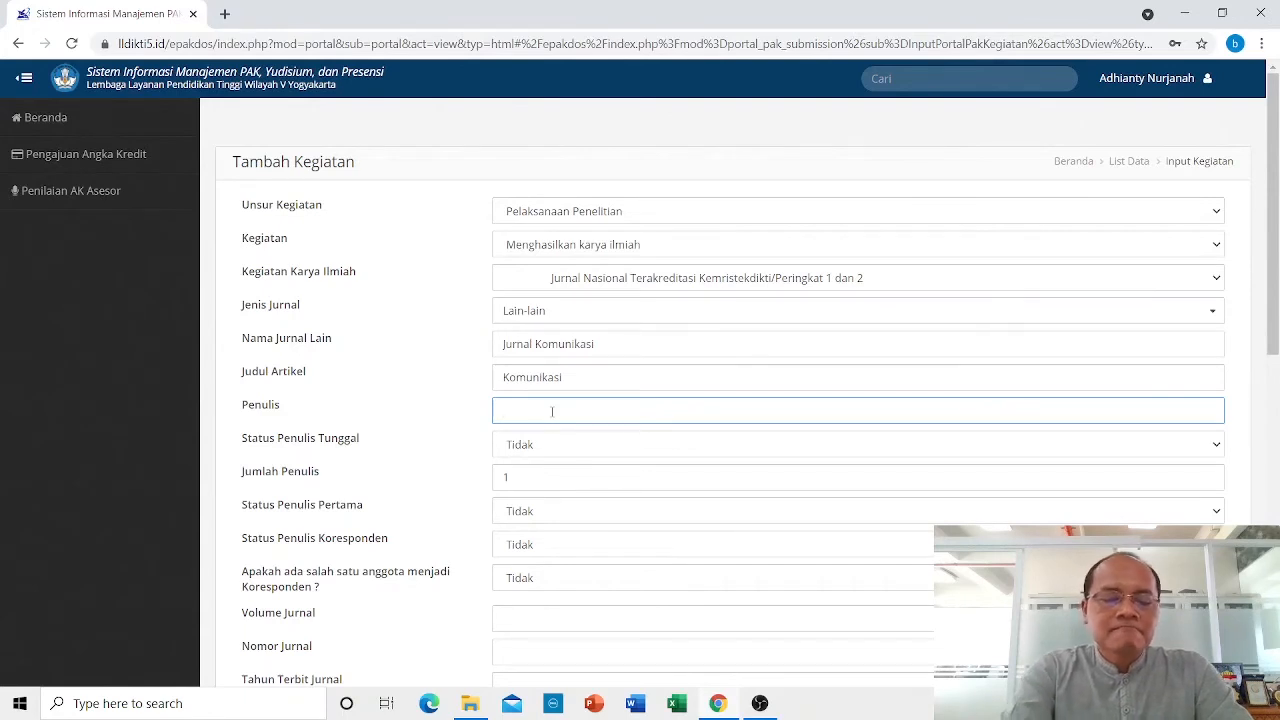
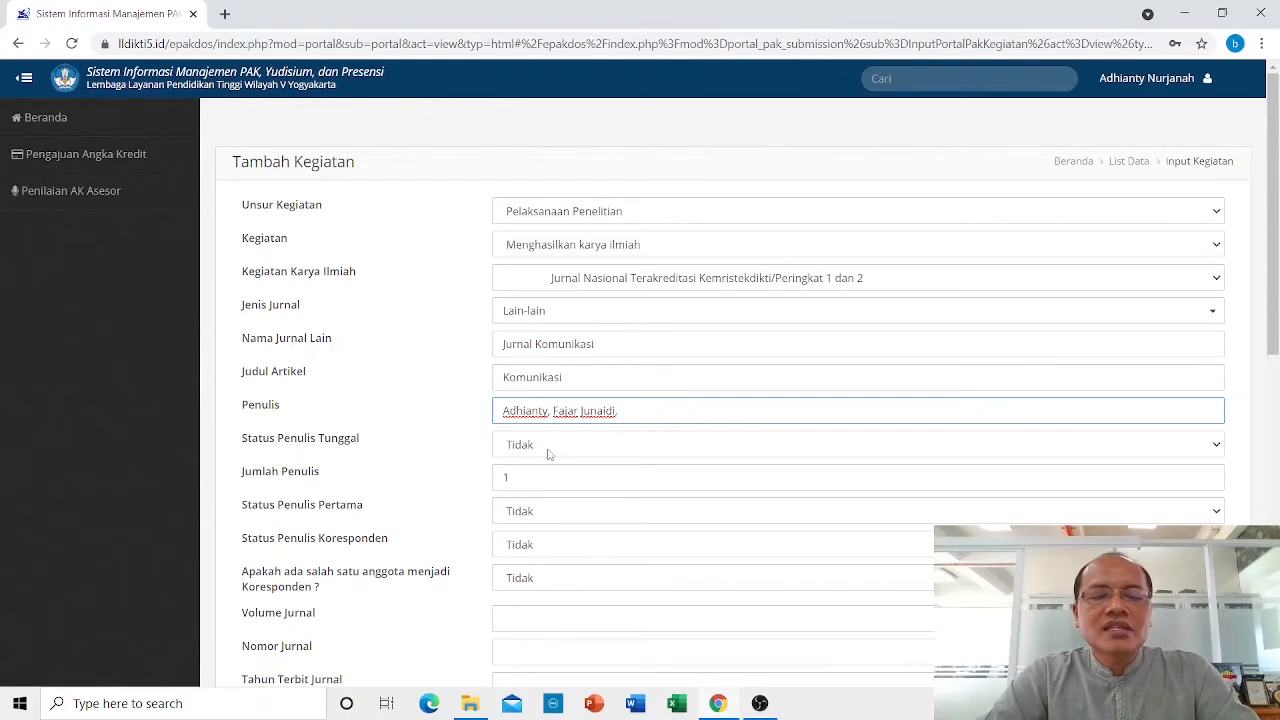
Enter the article's author names and change Jumlah Penulis from 1 to 3.
scroll(666, 417, "down", 1)
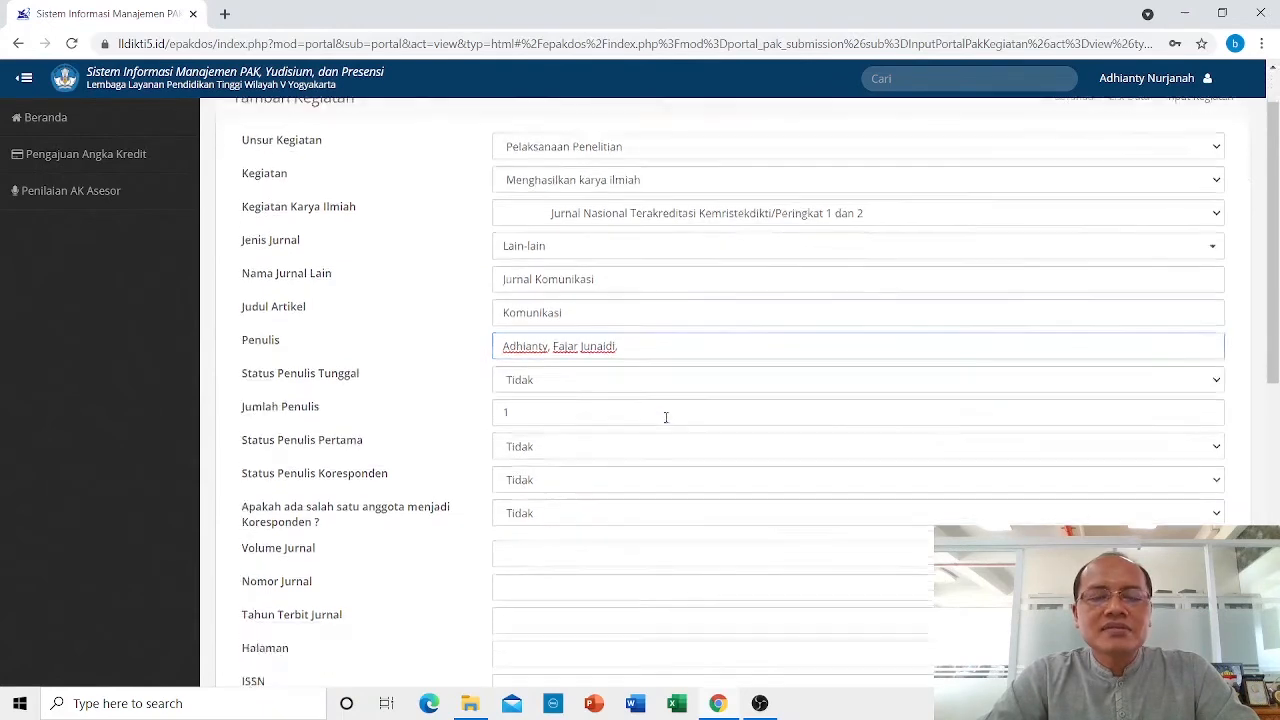
left_click(529, 394)
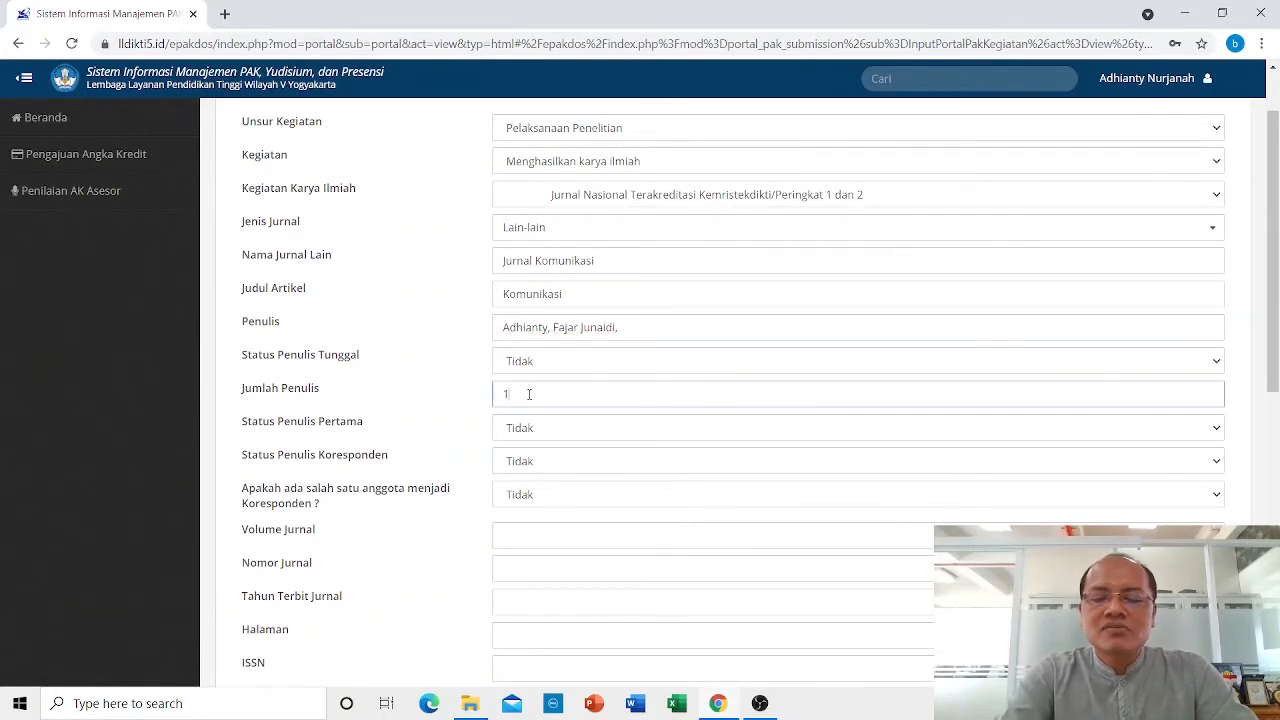
key("BackSpace")
type("3")
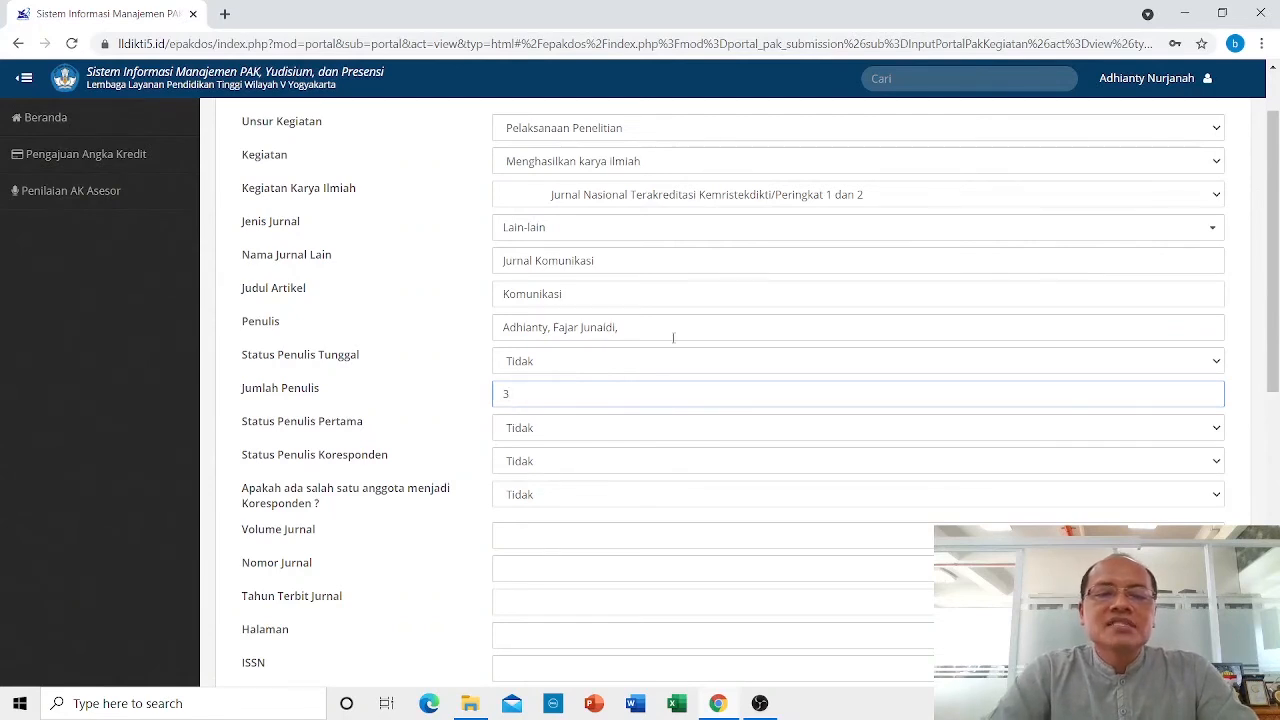
Mark the submitter as both first author and corresponding author (Ya).
scroll(611, 380, "down", 1)
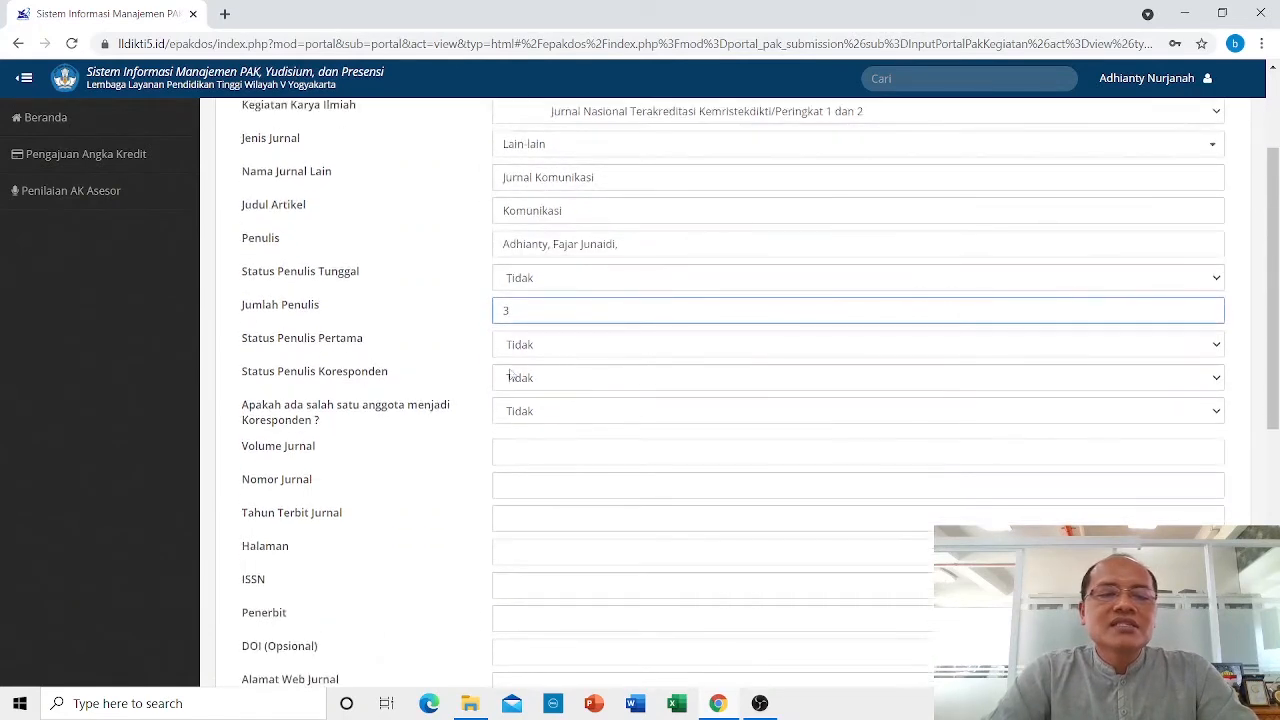
left_click(559, 350)
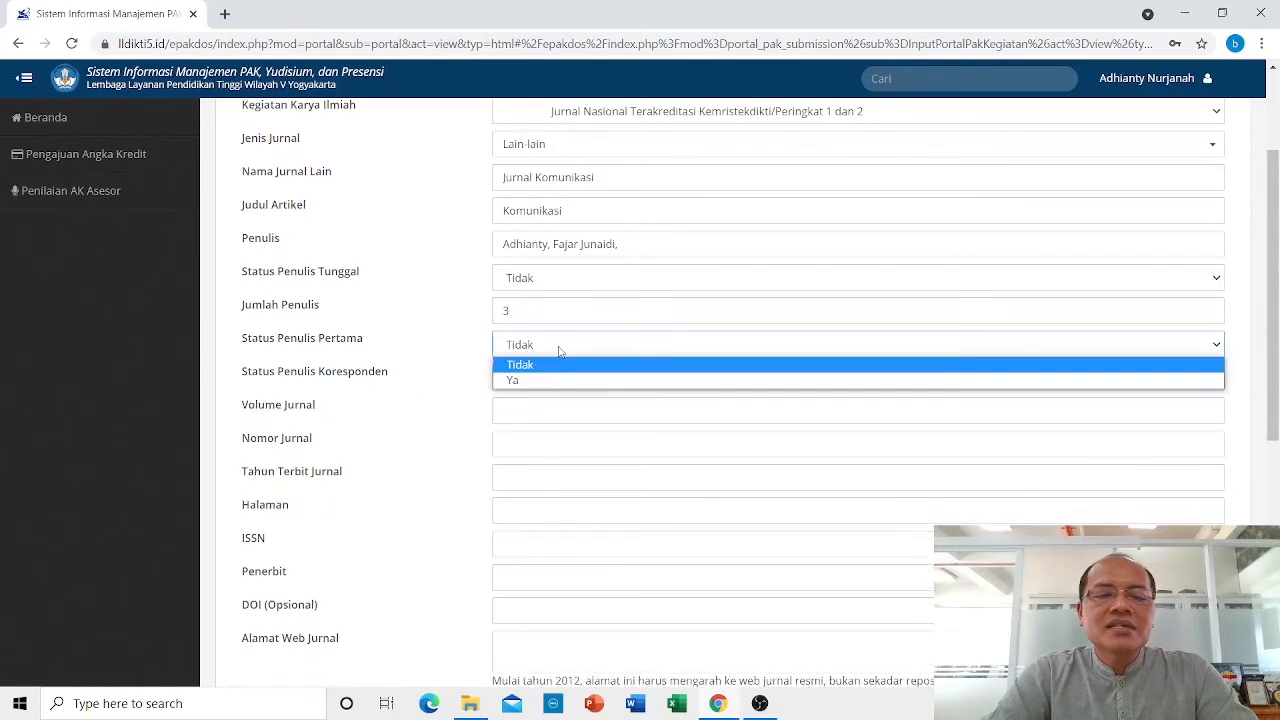
left_click(530, 381)
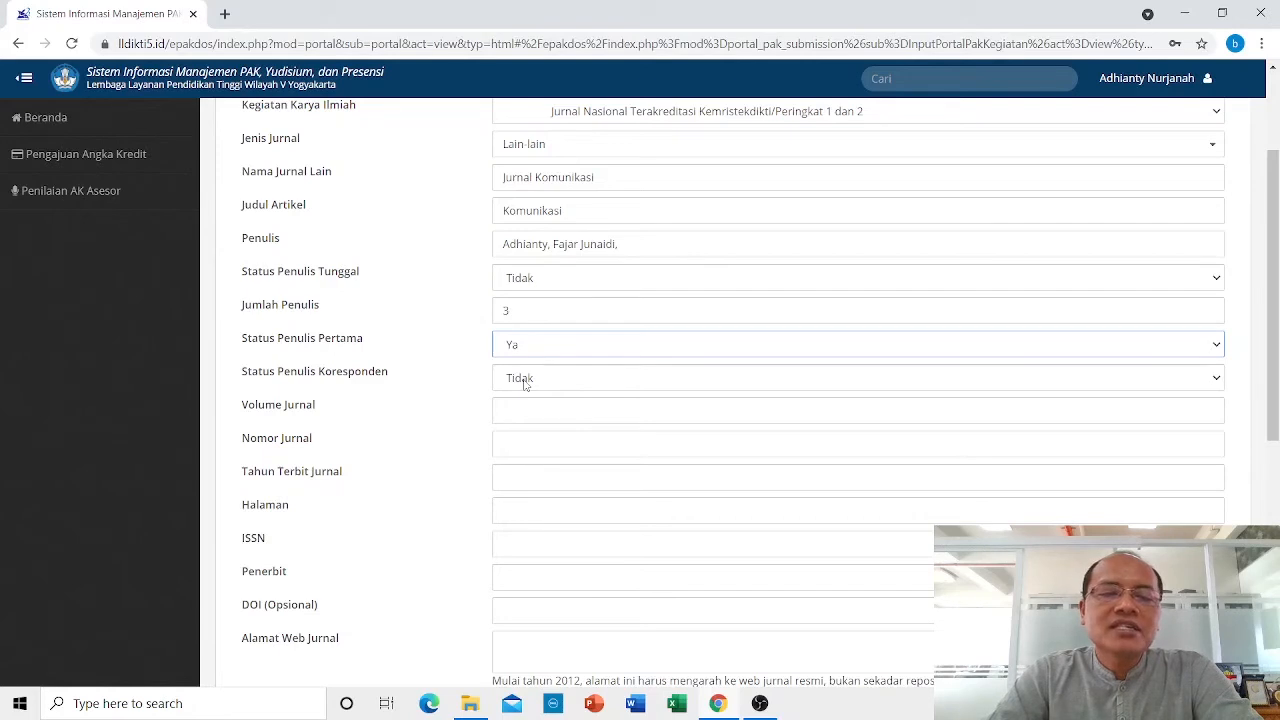
left_click(524, 384)
left_click(530, 413)
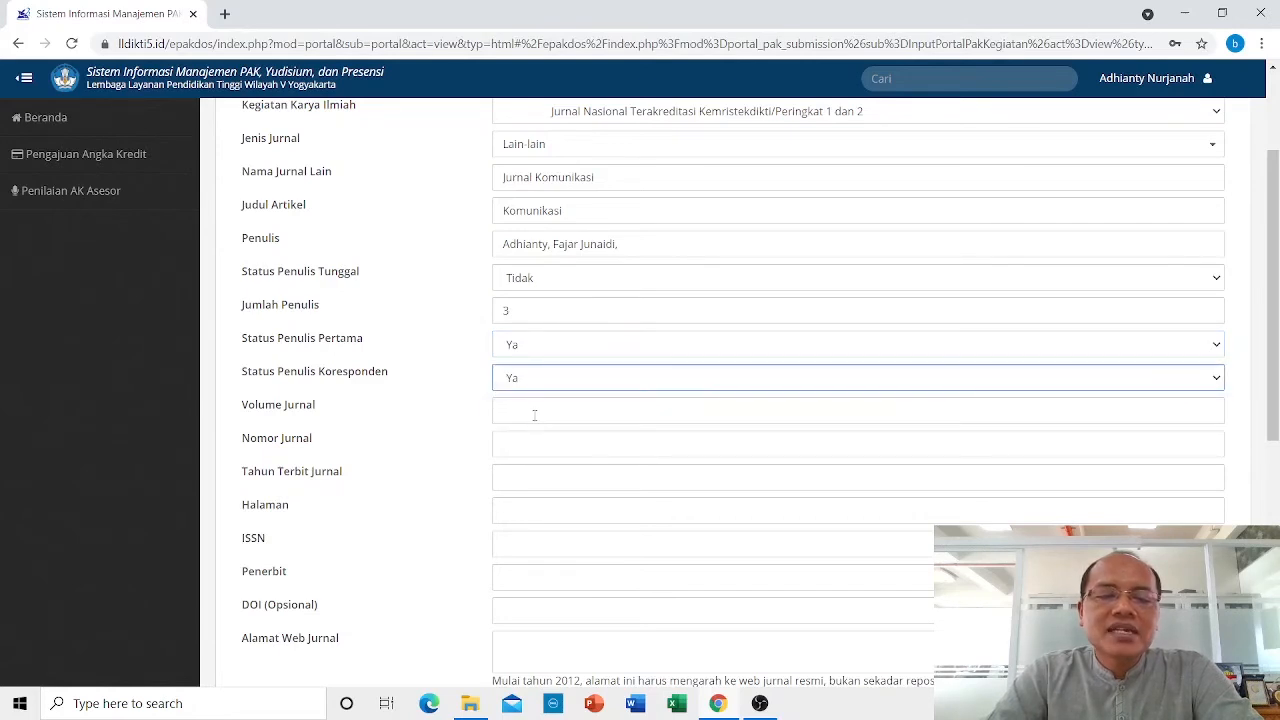
Enter journal volume 12, issue number 2 and publication year 2020.
left_click(535, 409)
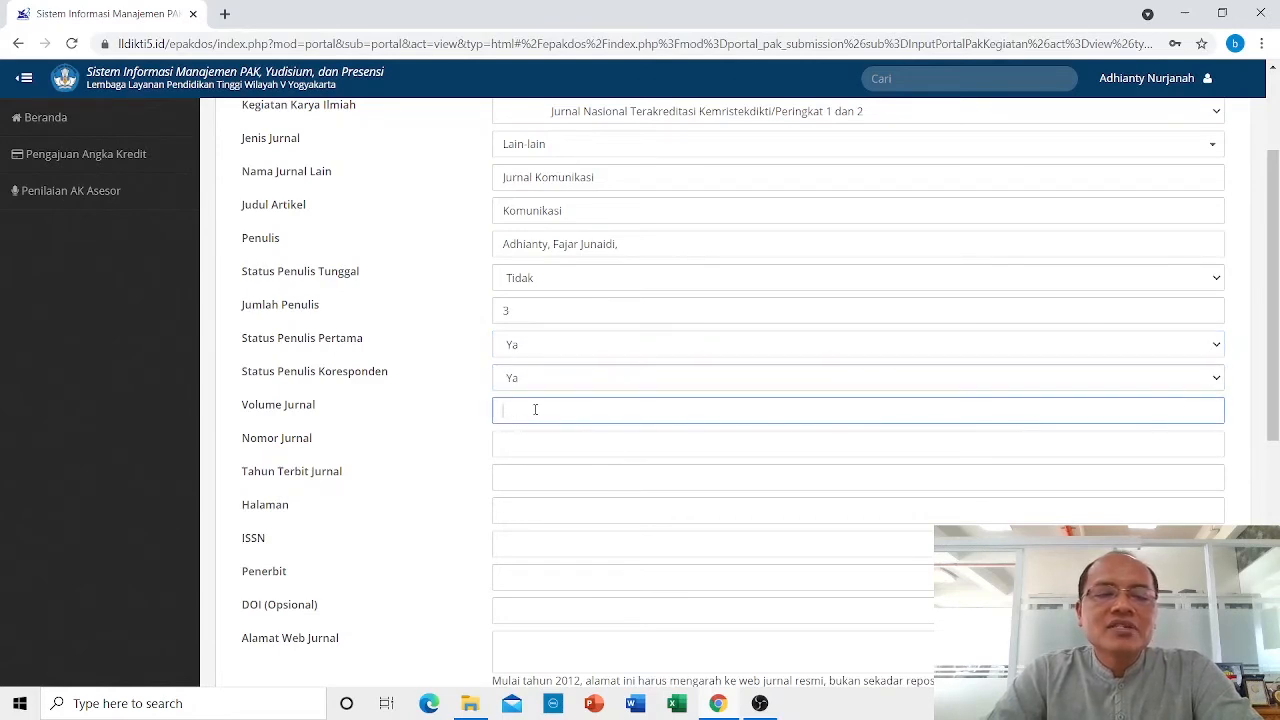
type("1")
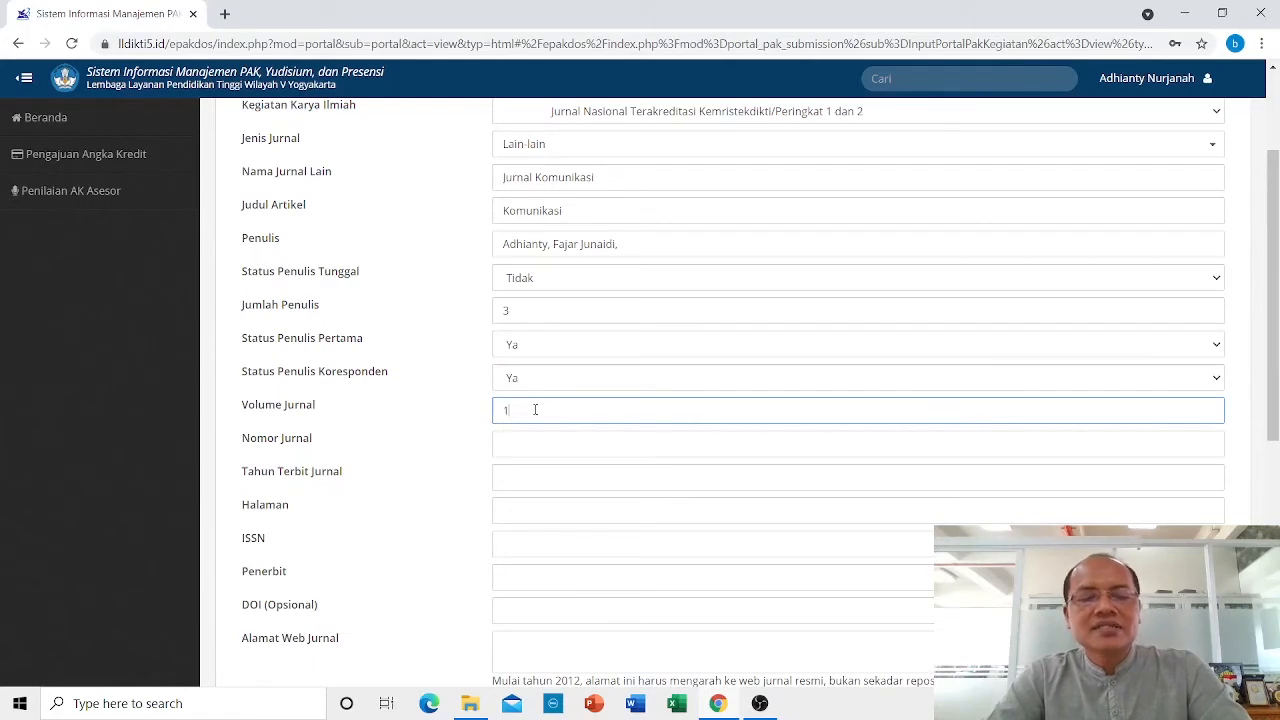
type("2")
left_click(528, 450)
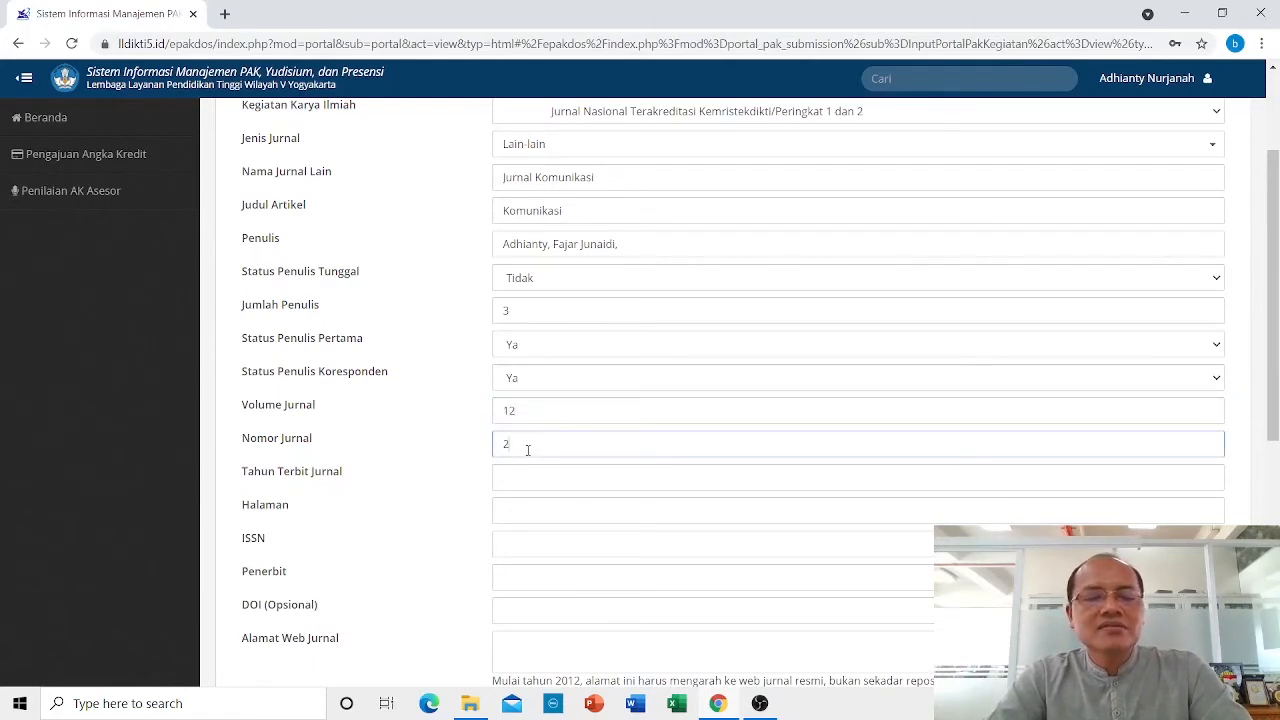
left_click(550, 483)
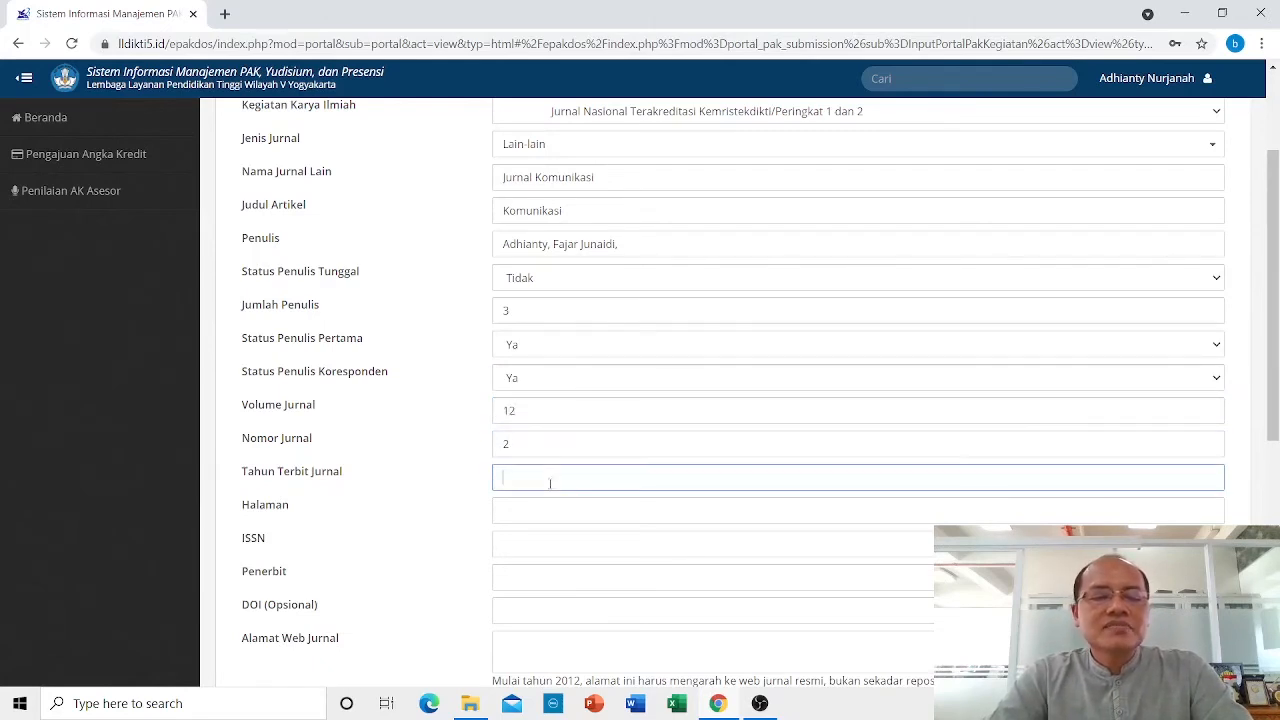
type("2020")
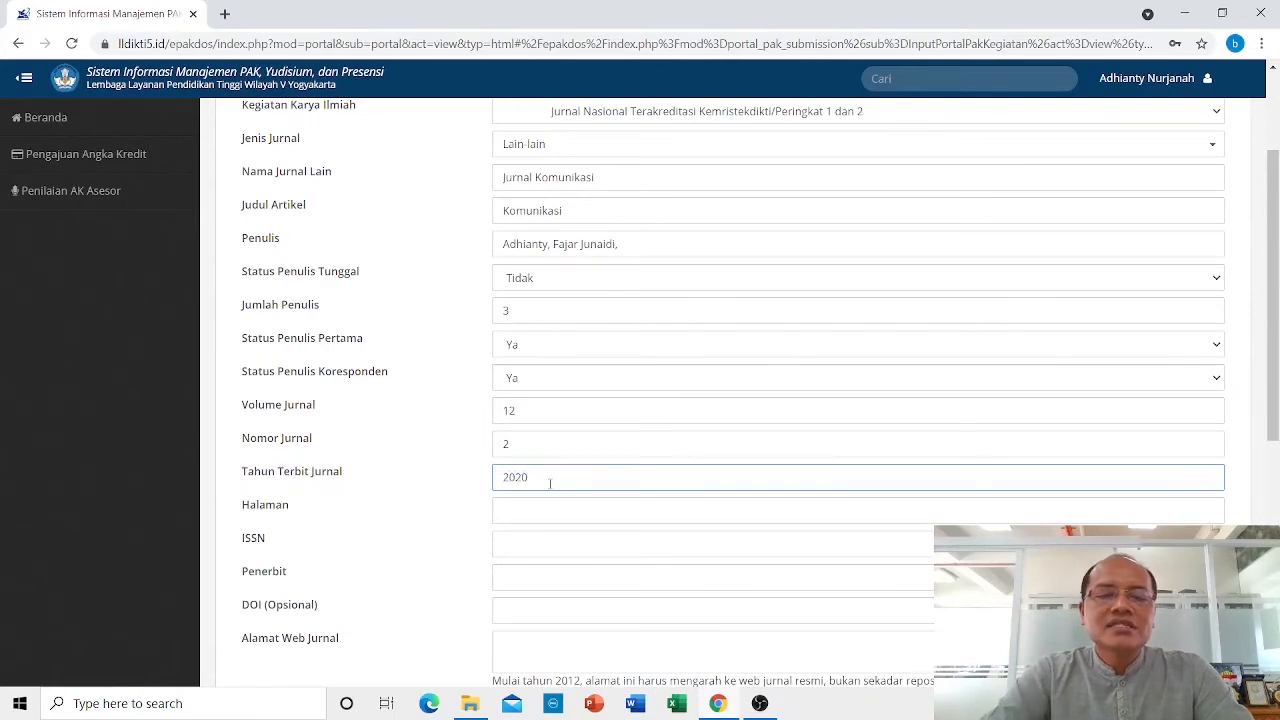
scroll(606, 434, "down", 2)
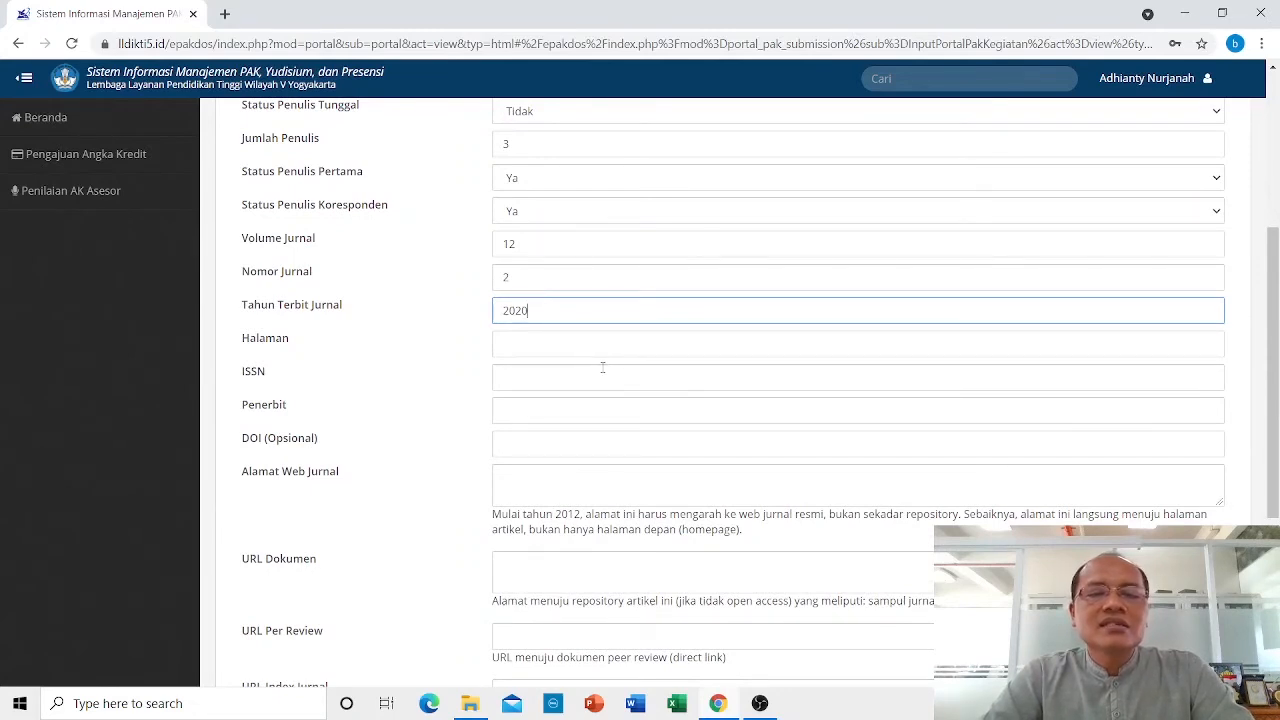
Enter pages 30-40, ISSN 1425-5433 and publisher UMY for the article.
left_click(534, 345)
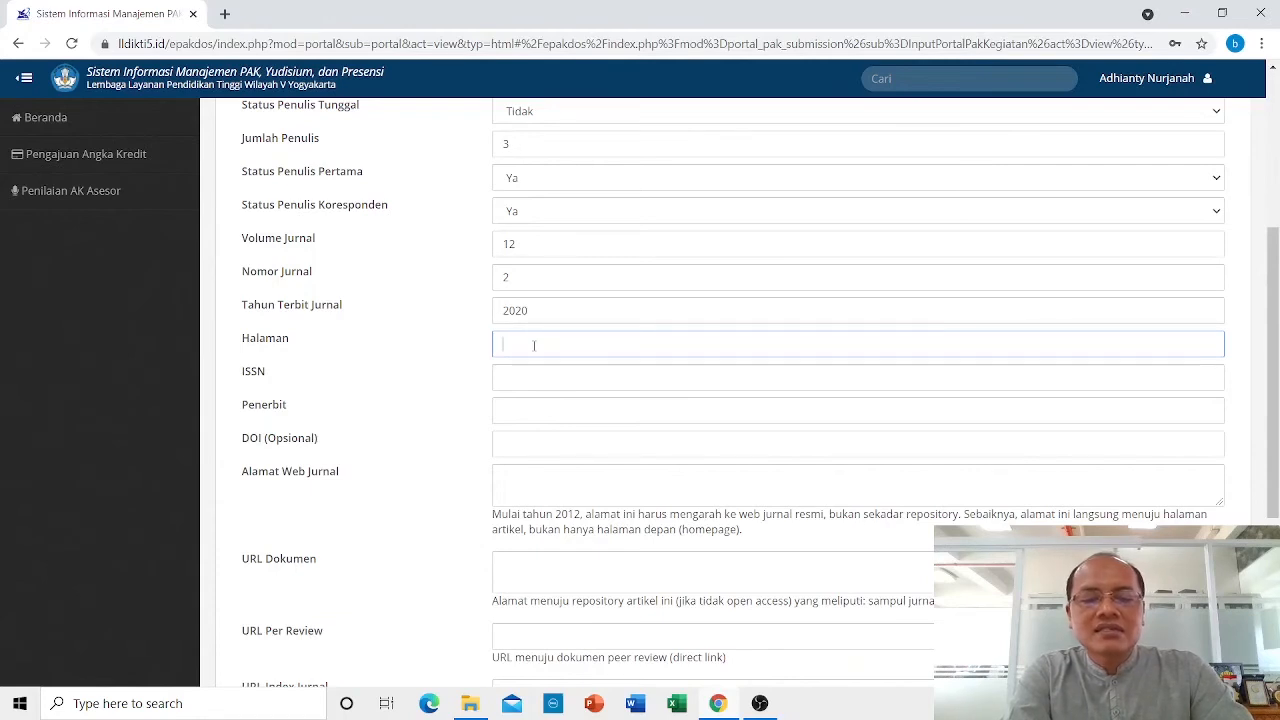
type("30")
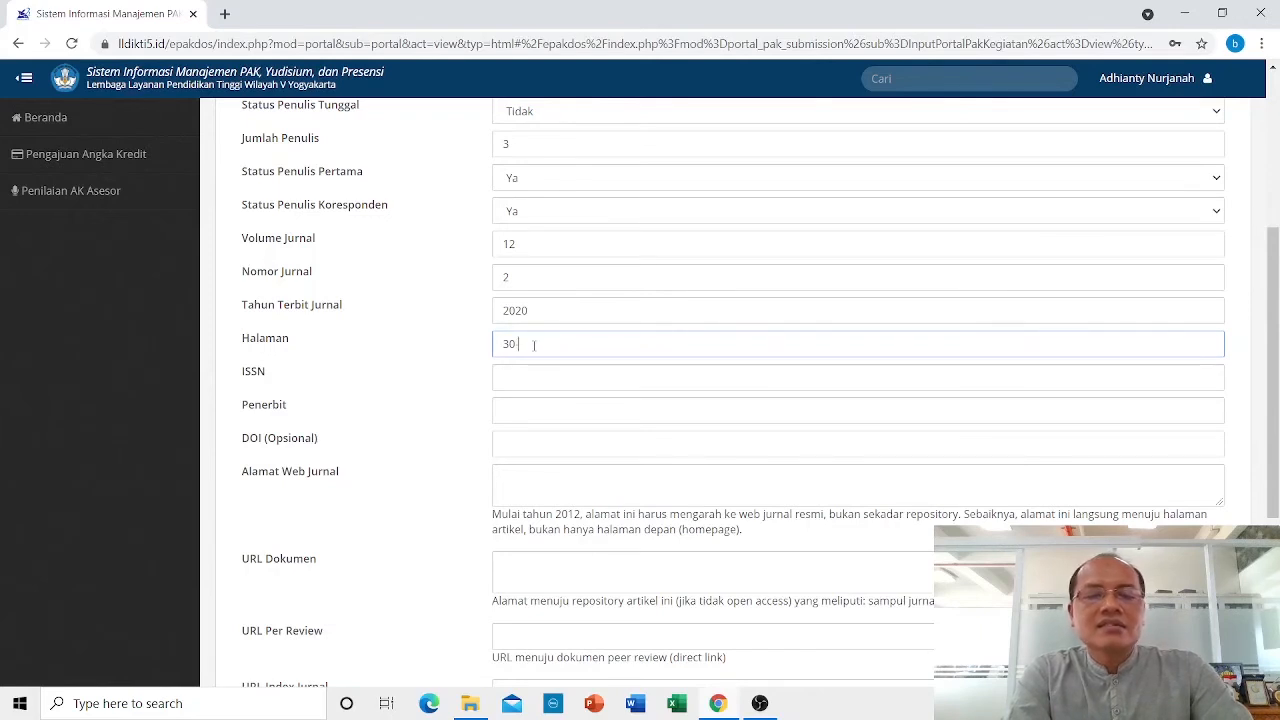
type("-40")
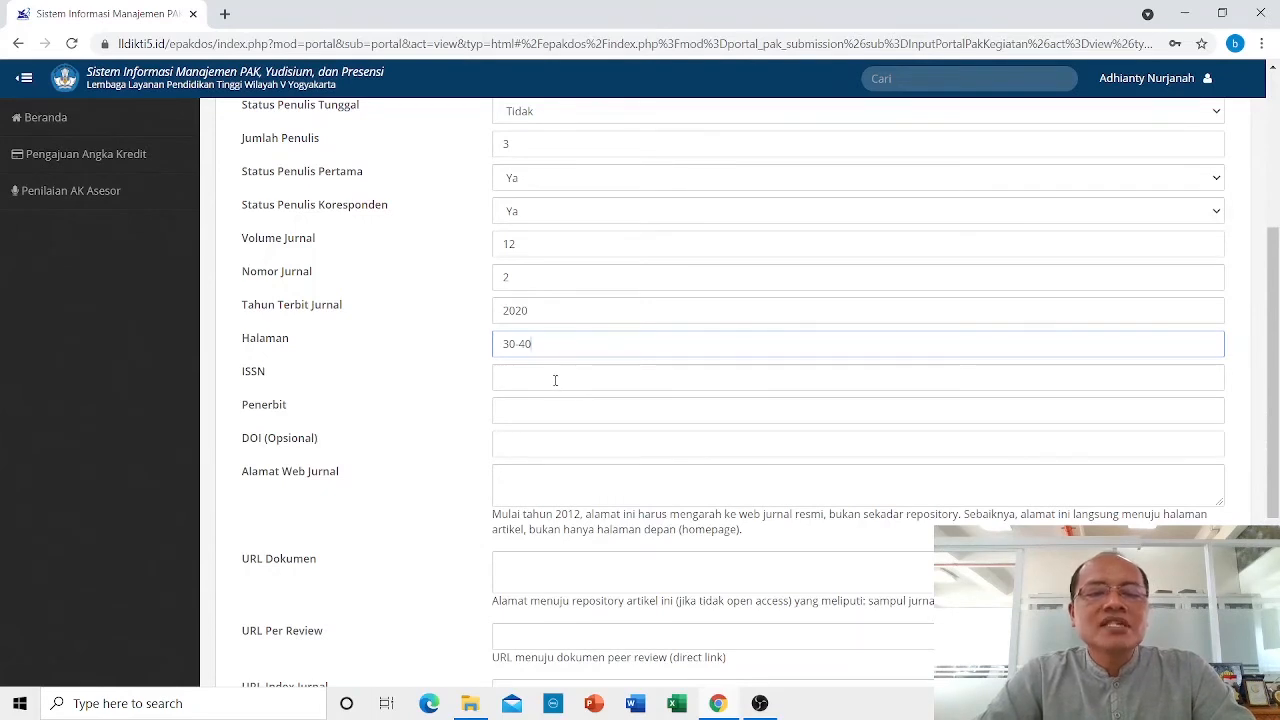
left_click(555, 379)
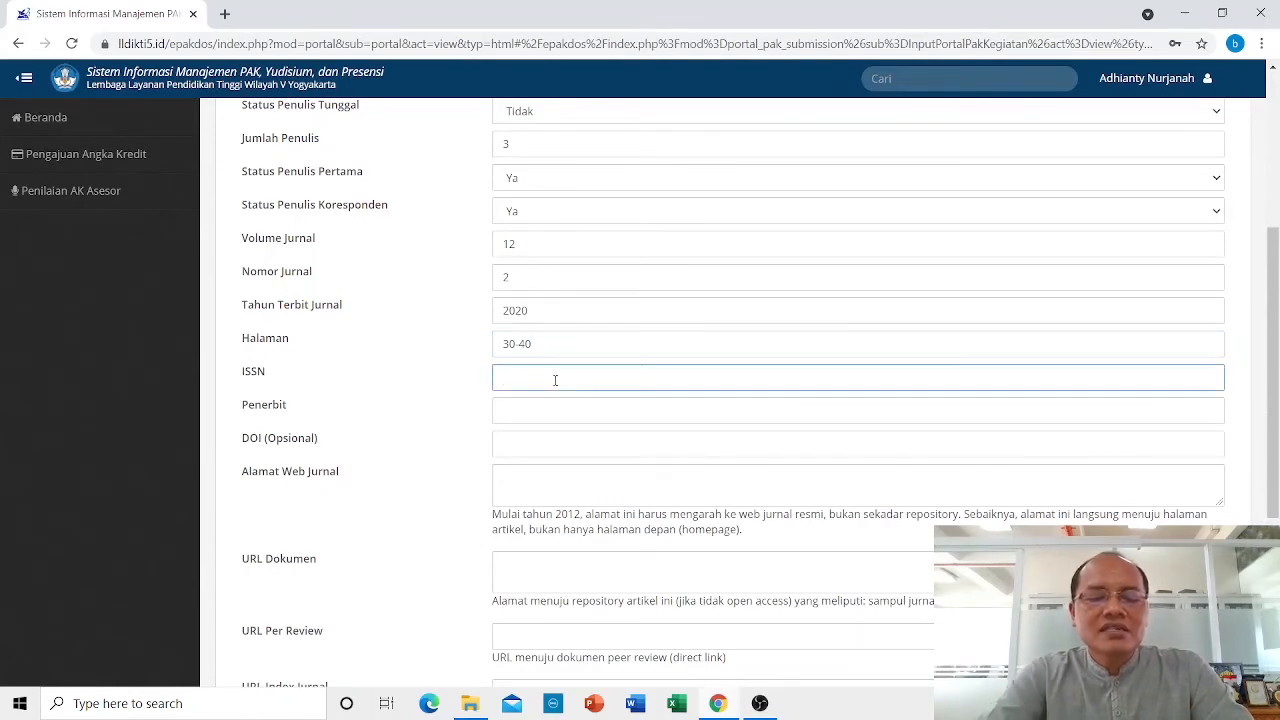
type("1425")
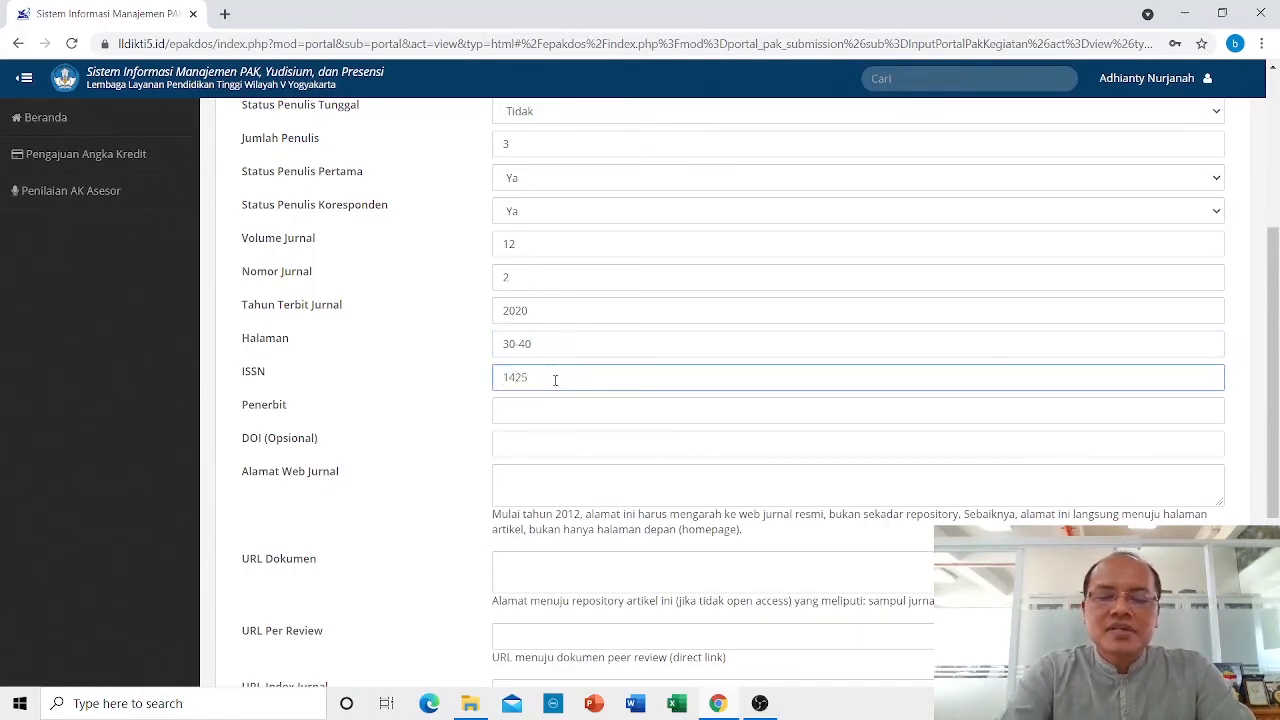
type("-5433")
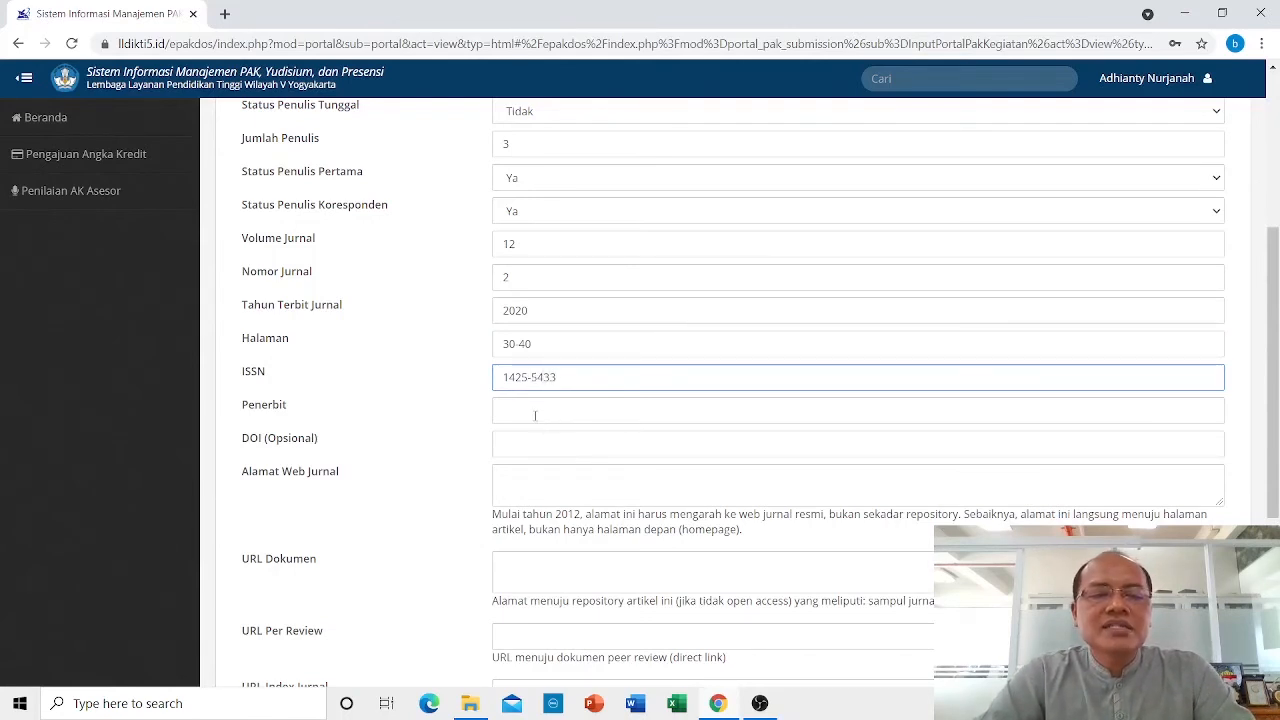
left_click(533, 411)
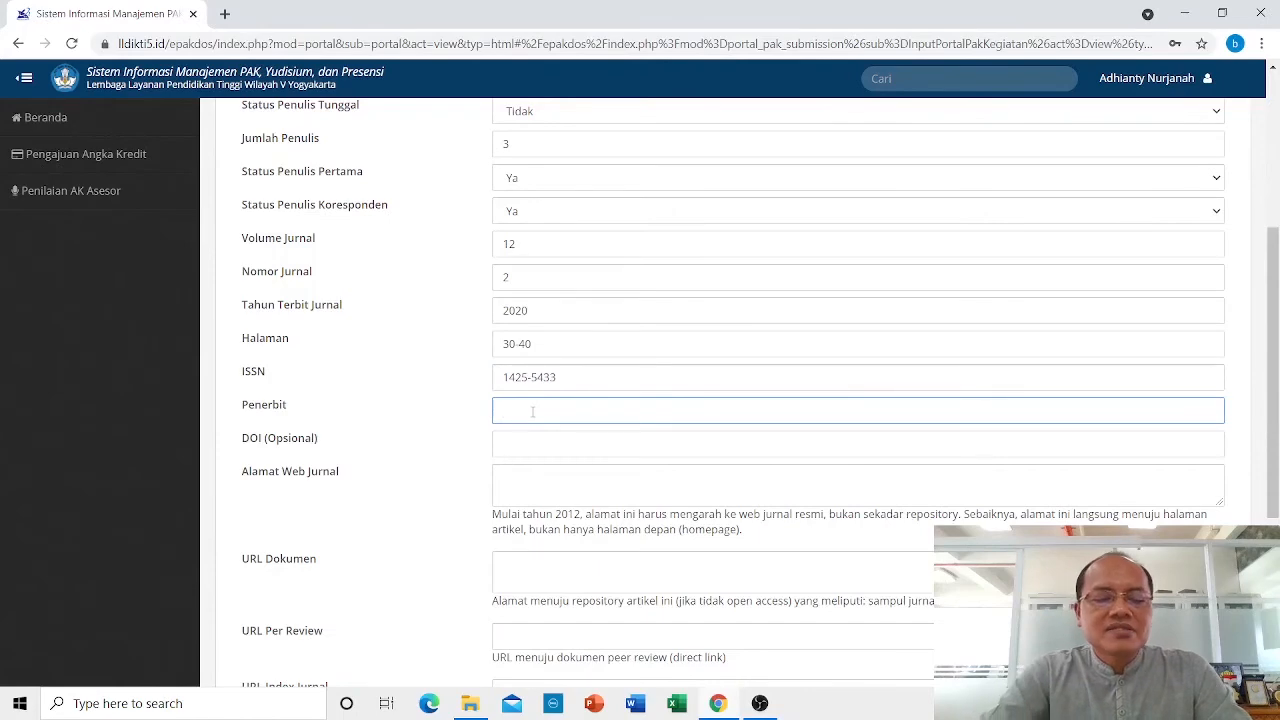
type("UMY")
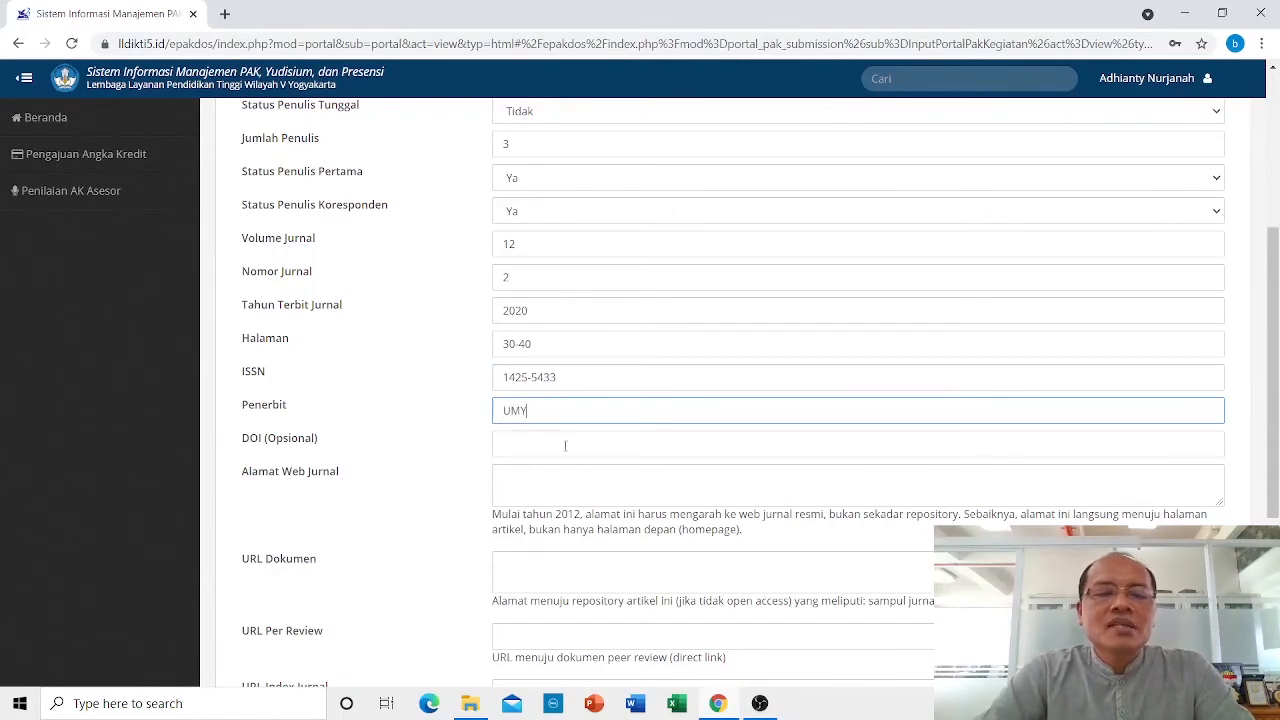
scroll(575, 451, "down", 2)
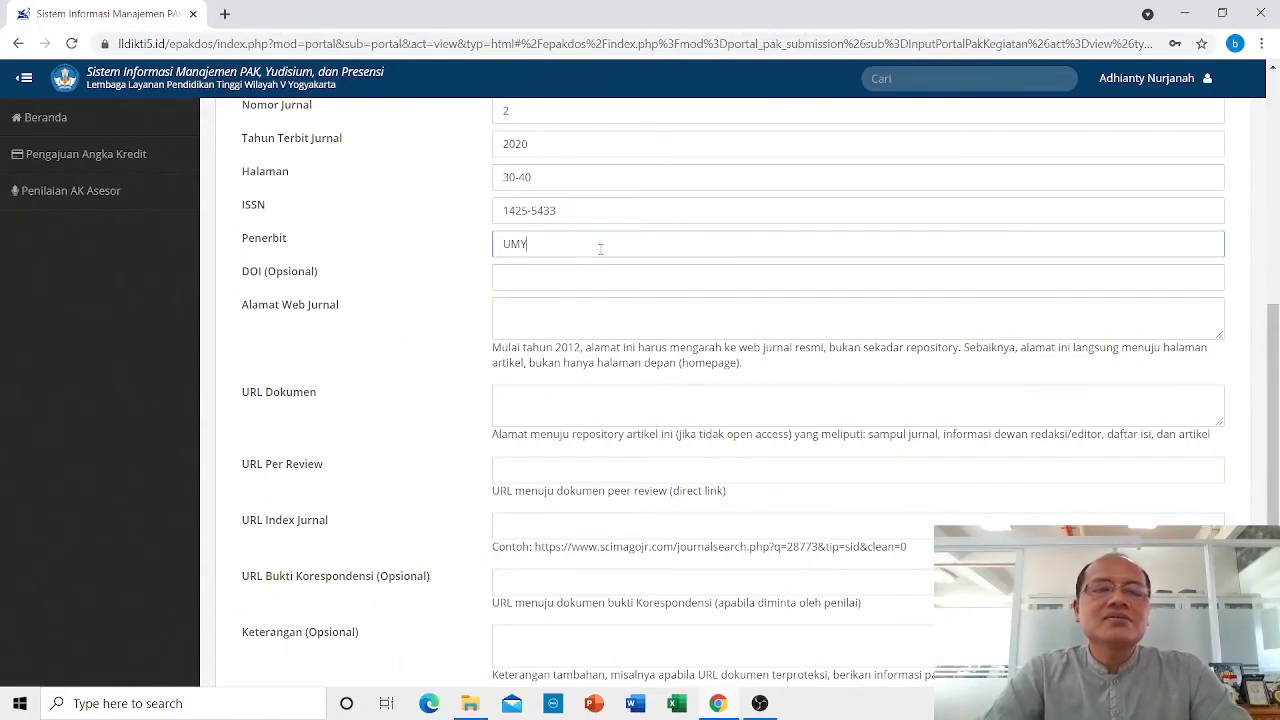
Find the AGRARIS journal homepage through a 'journal umy' search in a new tab and copy its URL.
left_click(224, 14)
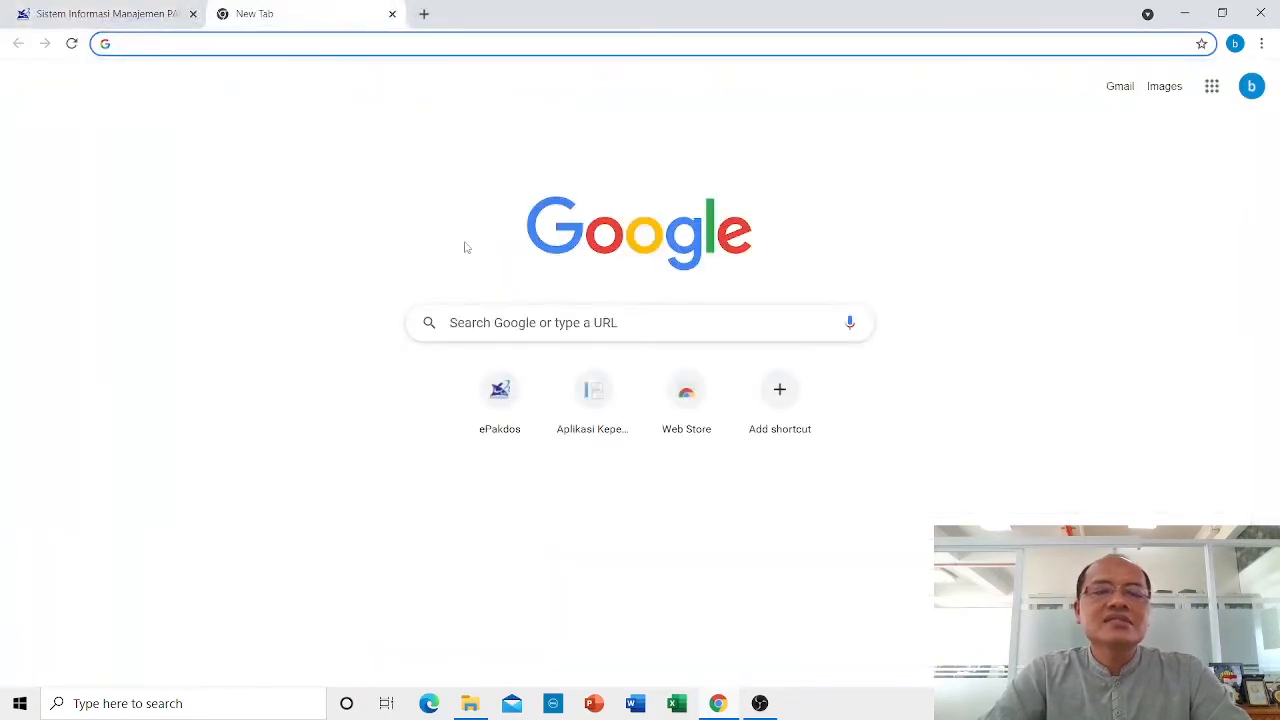
left_click(485, 312)
type("j")
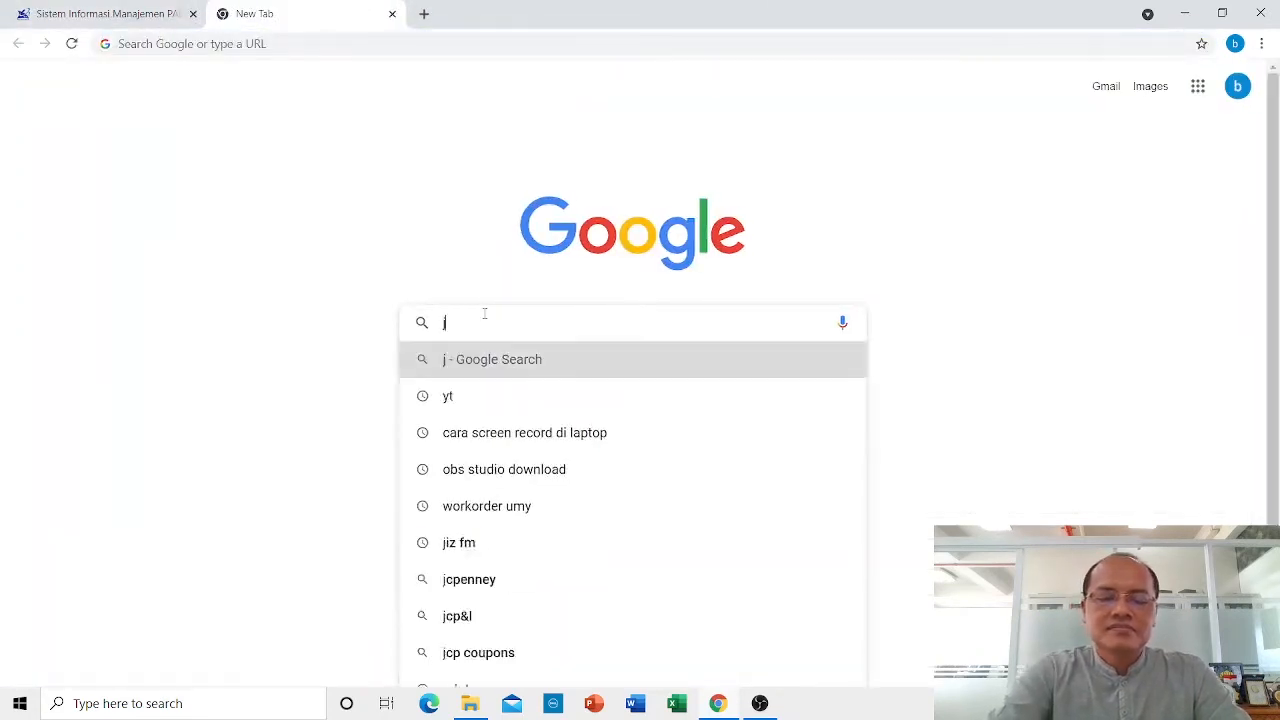
type("ournal")
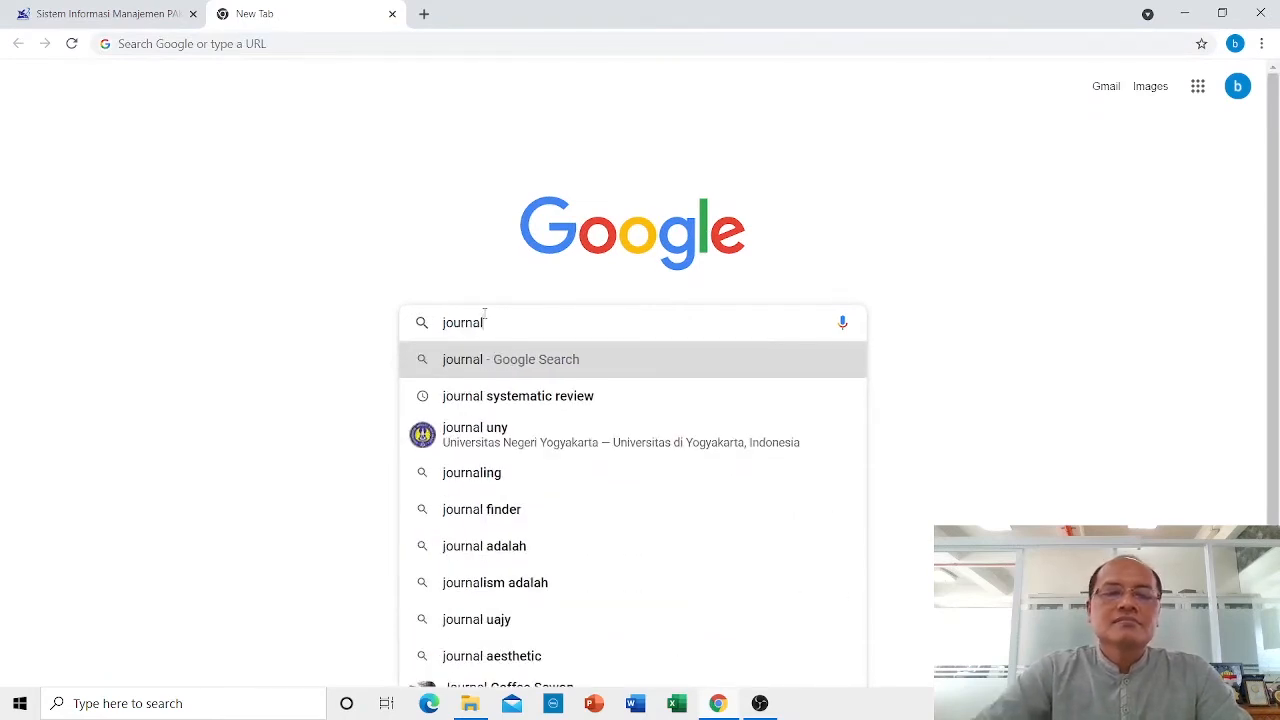
type(" umy")
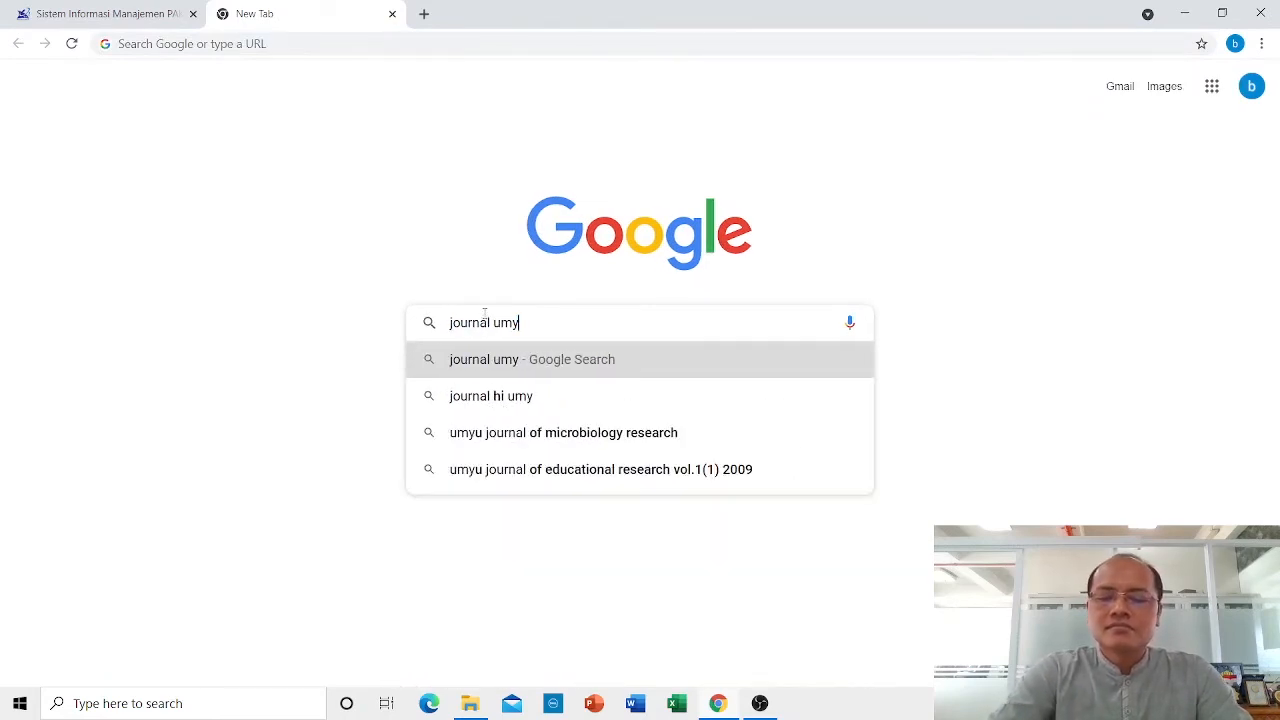
key("Return")
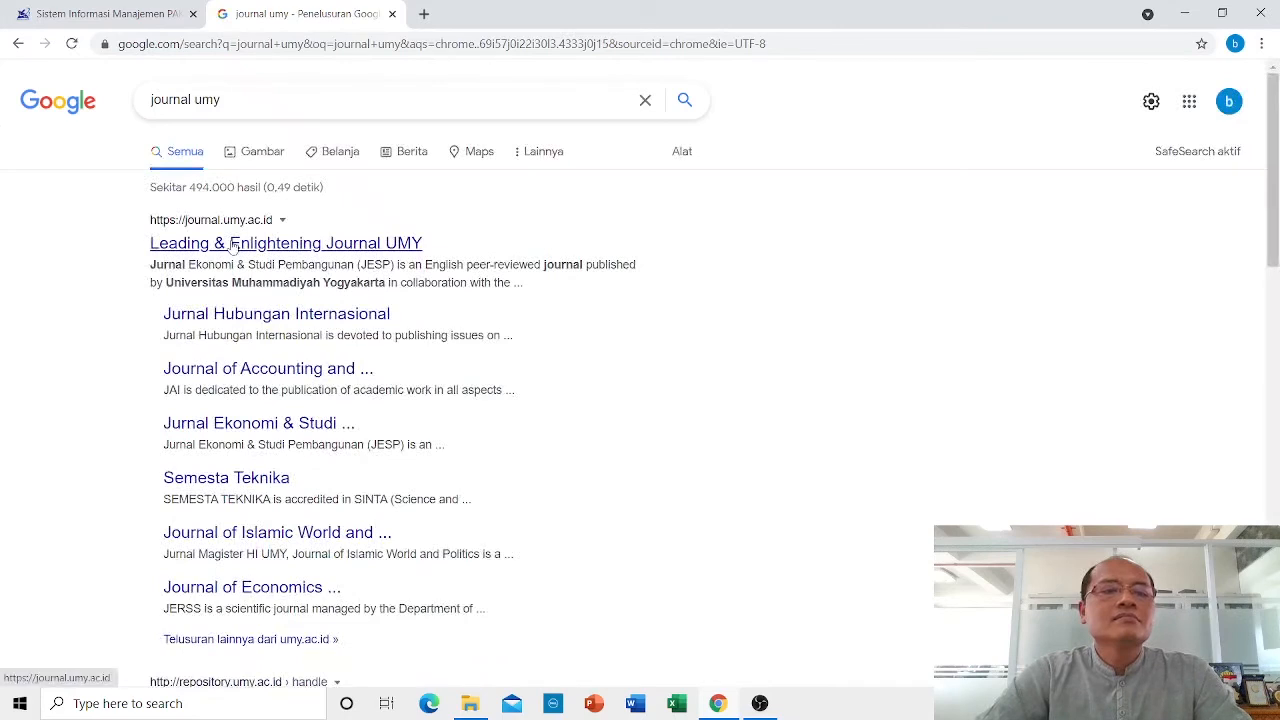
left_click(233, 249)
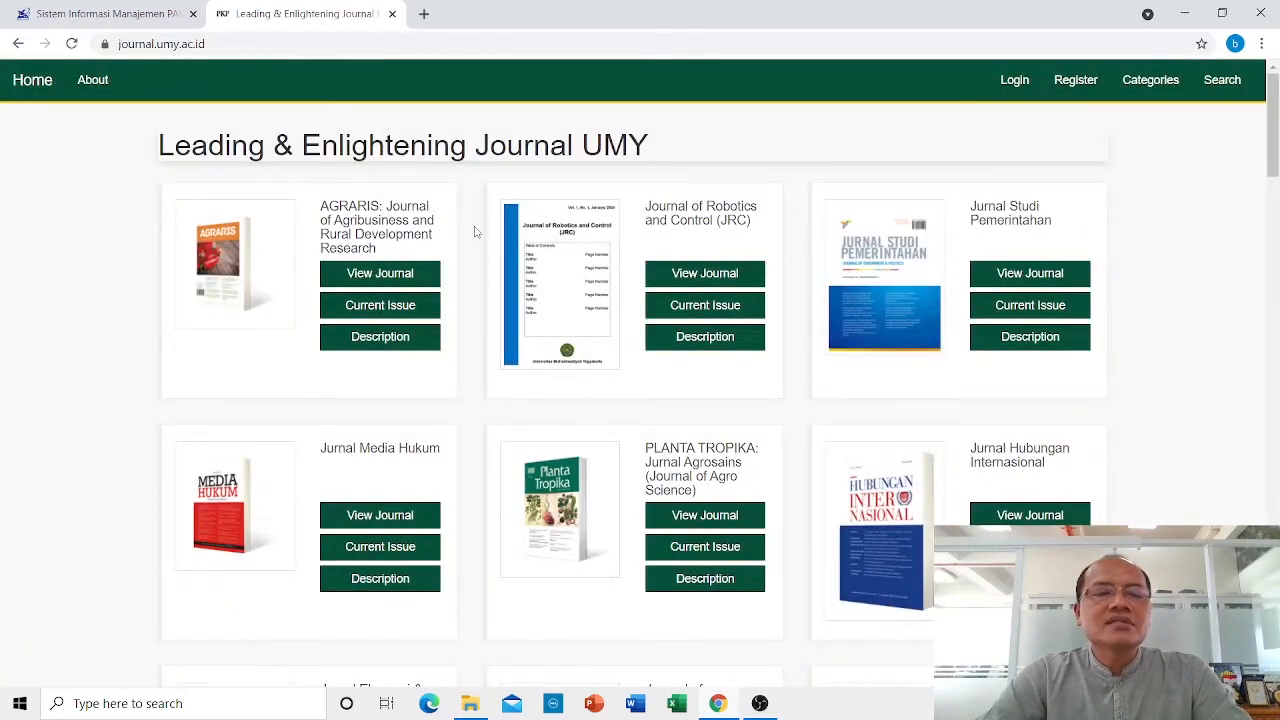
left_click(370, 272)
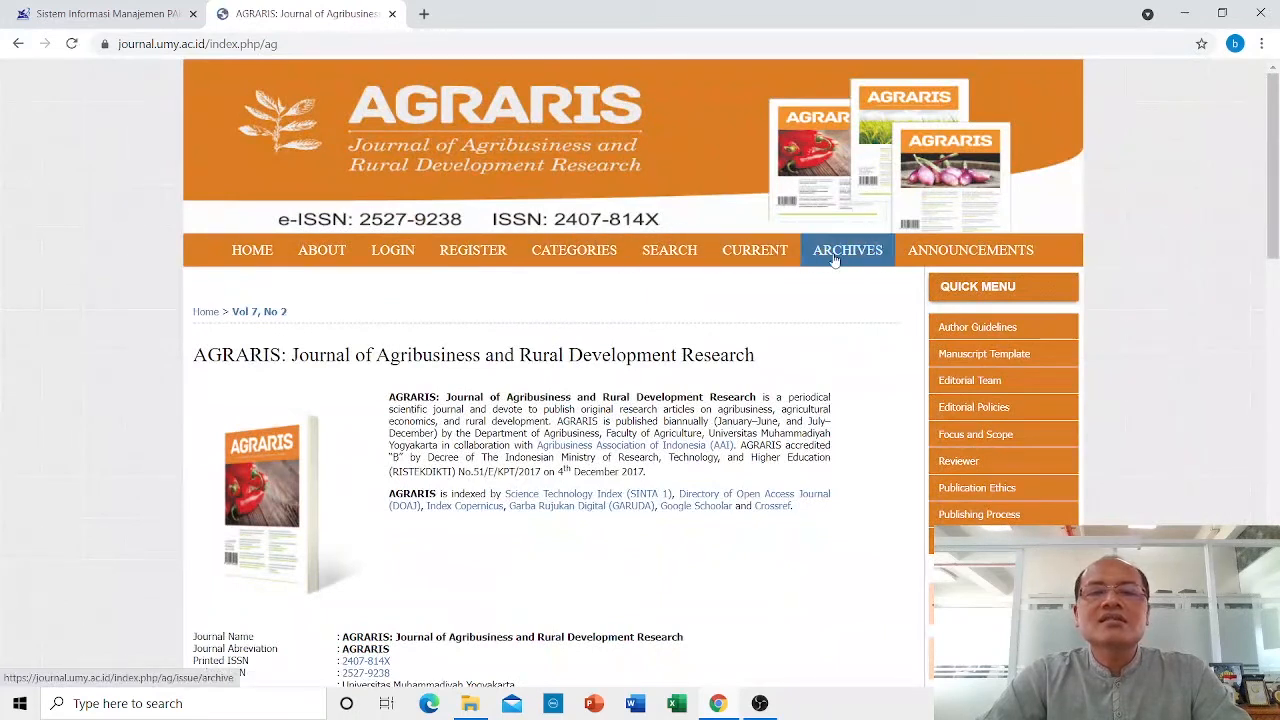
left_click(349, 44)
key("ctrl+c")
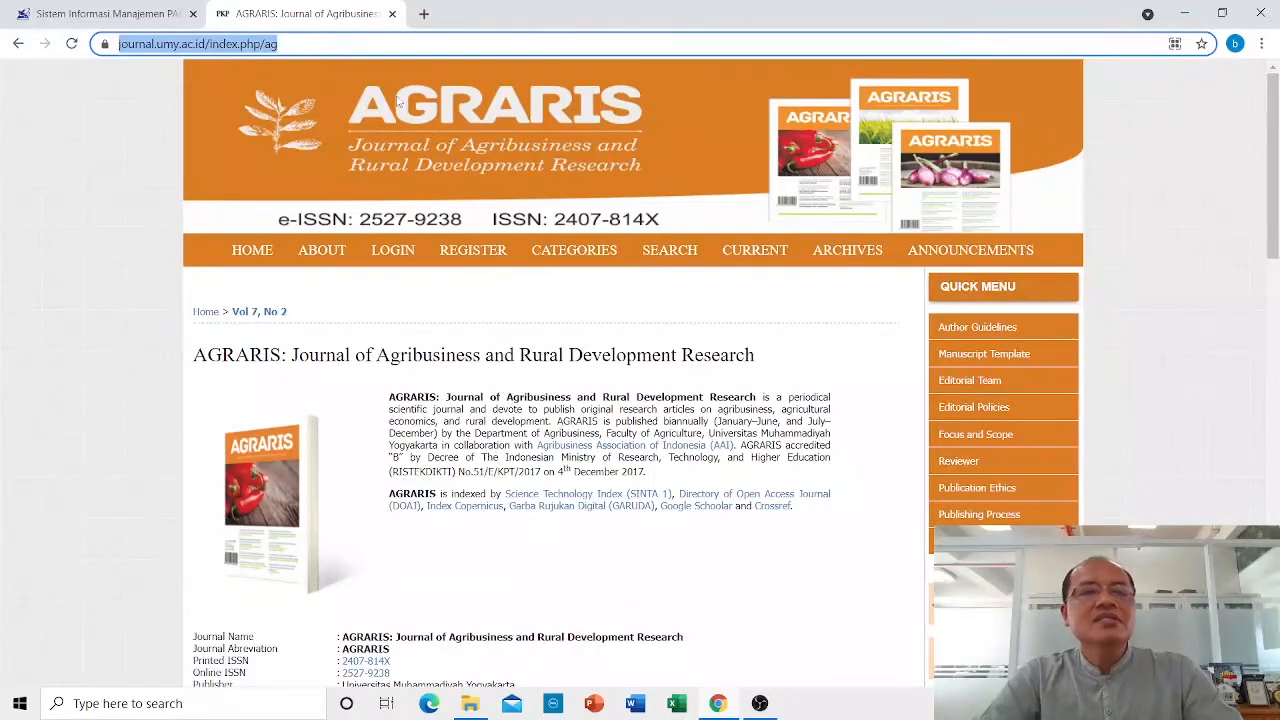
left_click(96, 16)
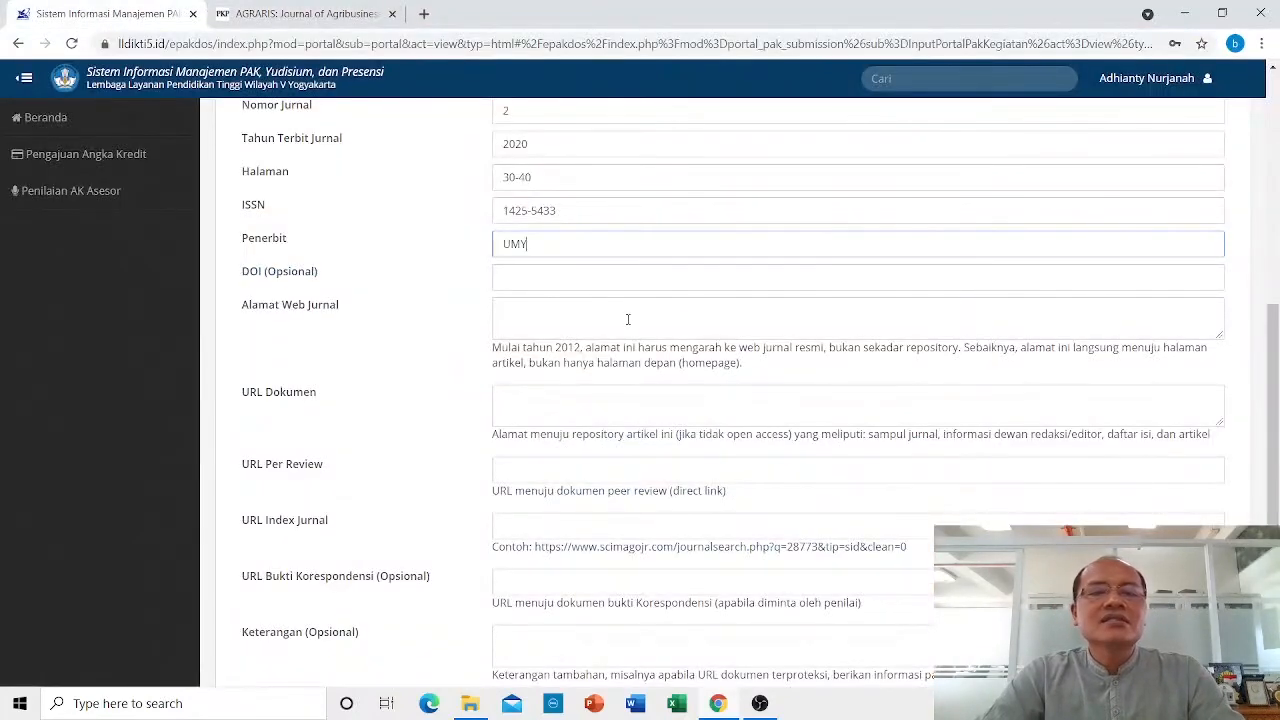
left_click(560, 311)
key("ctrl+v")
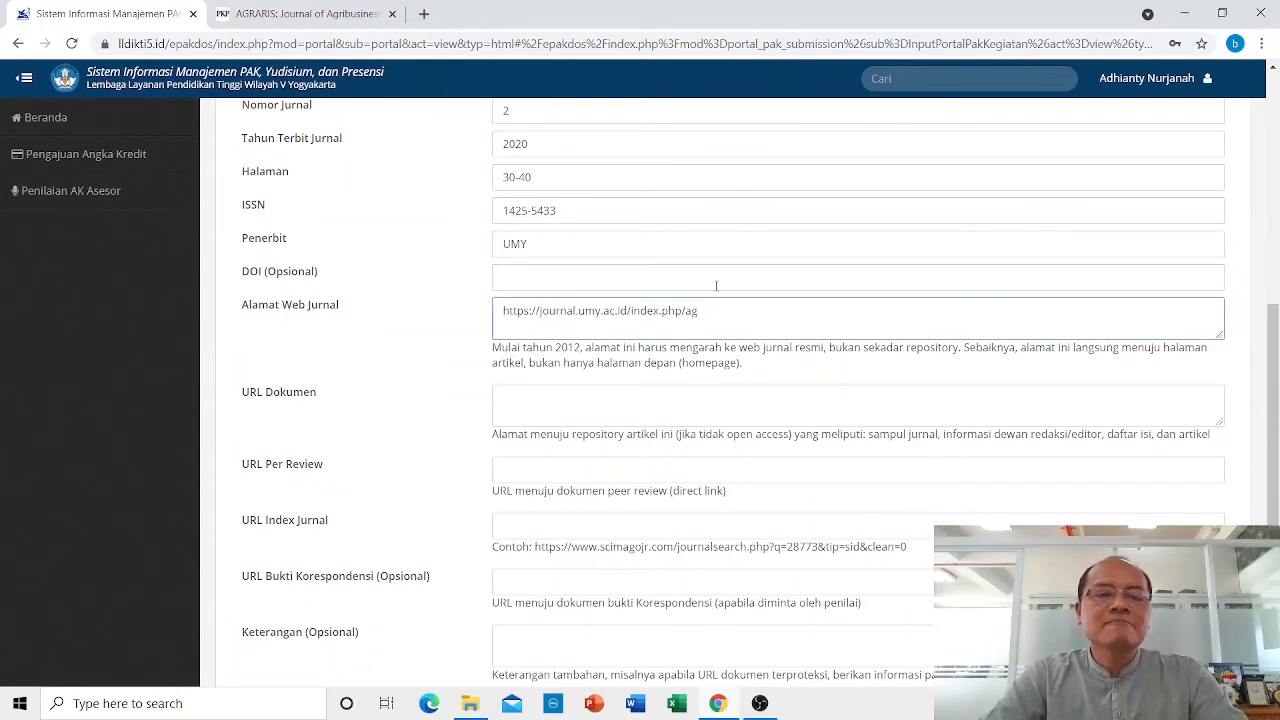
scroll(716, 286, "down", 1)
left_click(548, 324)
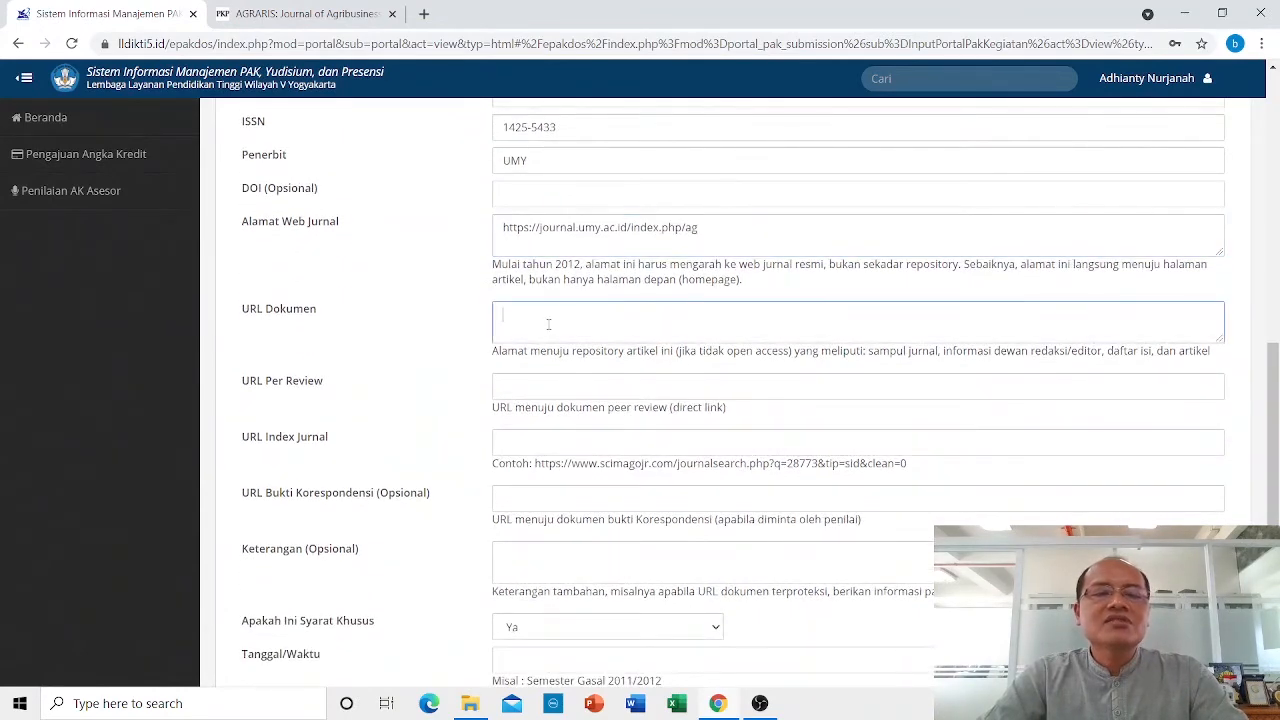
left_click(300, 13)
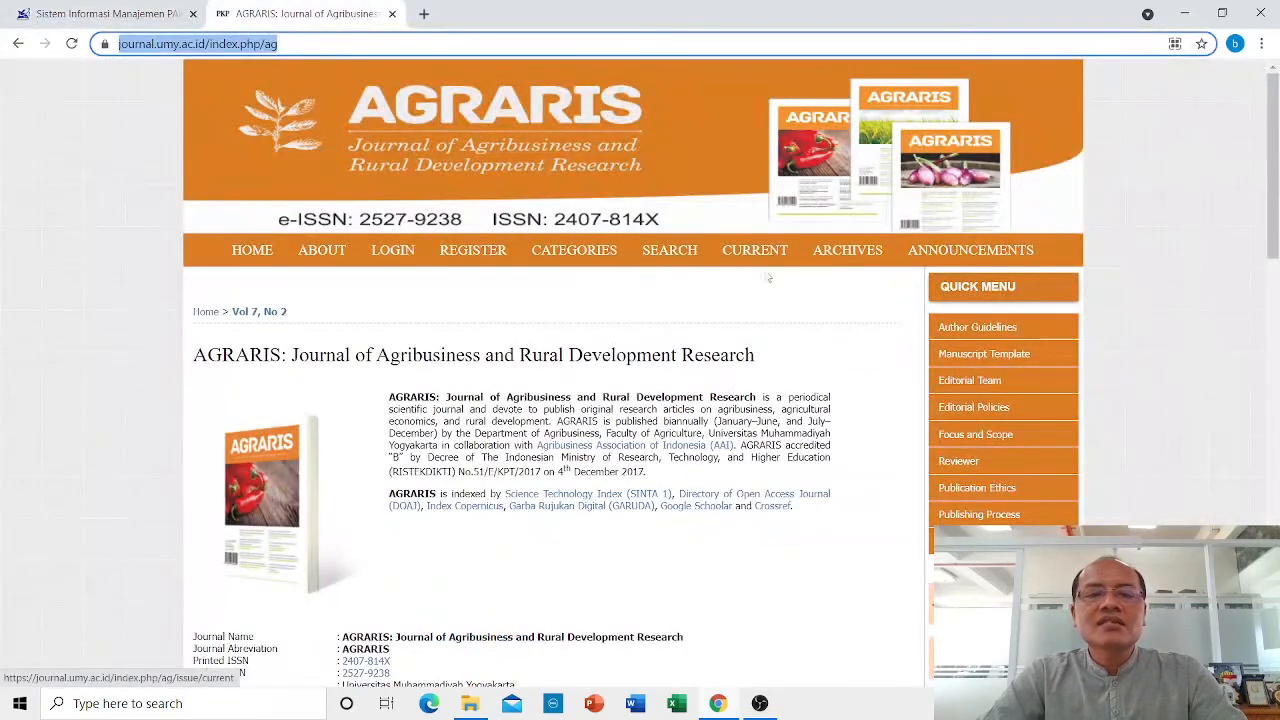
Open the first article of AGRARIS Vol 7, No 2 from the archives and copy its address.
left_click(836, 261)
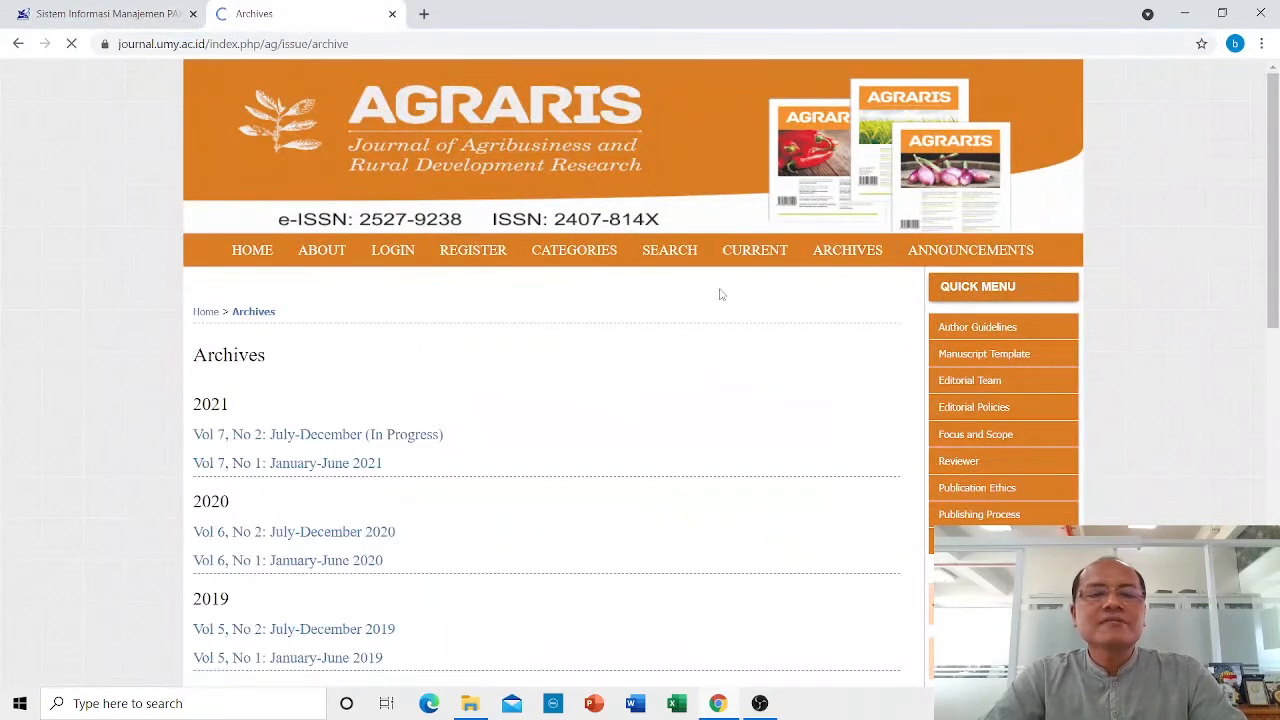
left_click(333, 438)
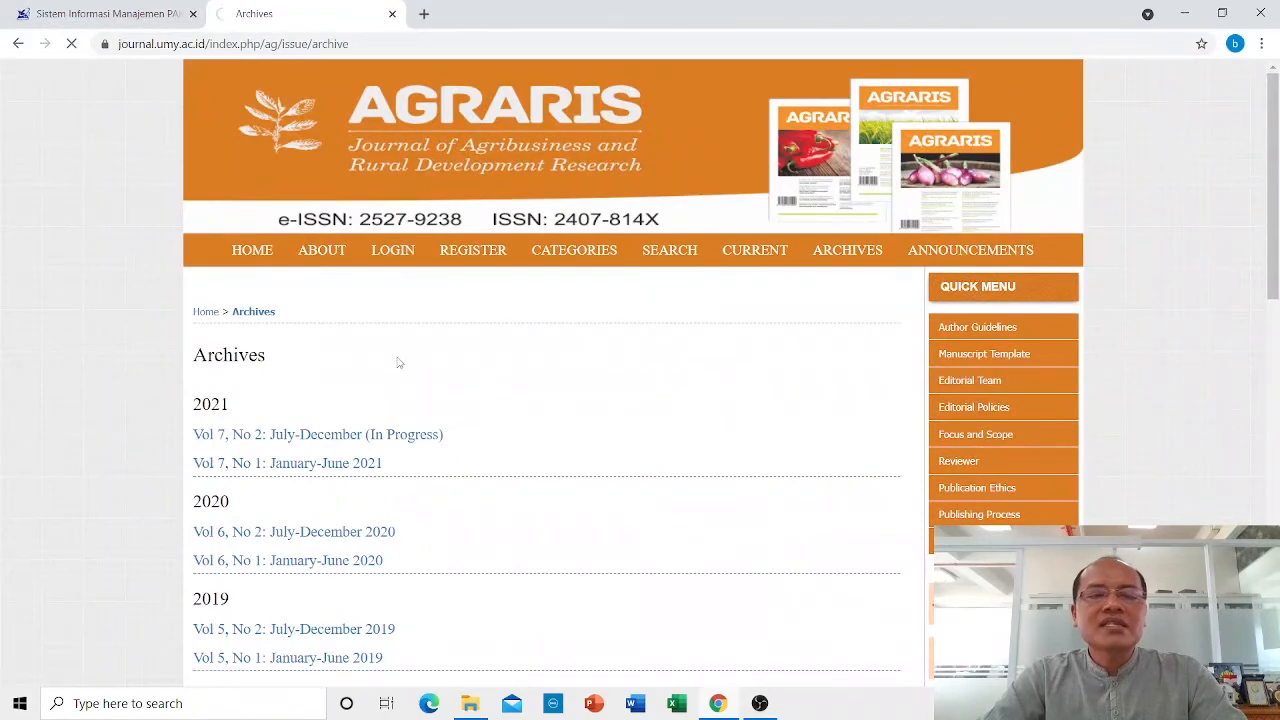
scroll(440, 343, "down", 2)
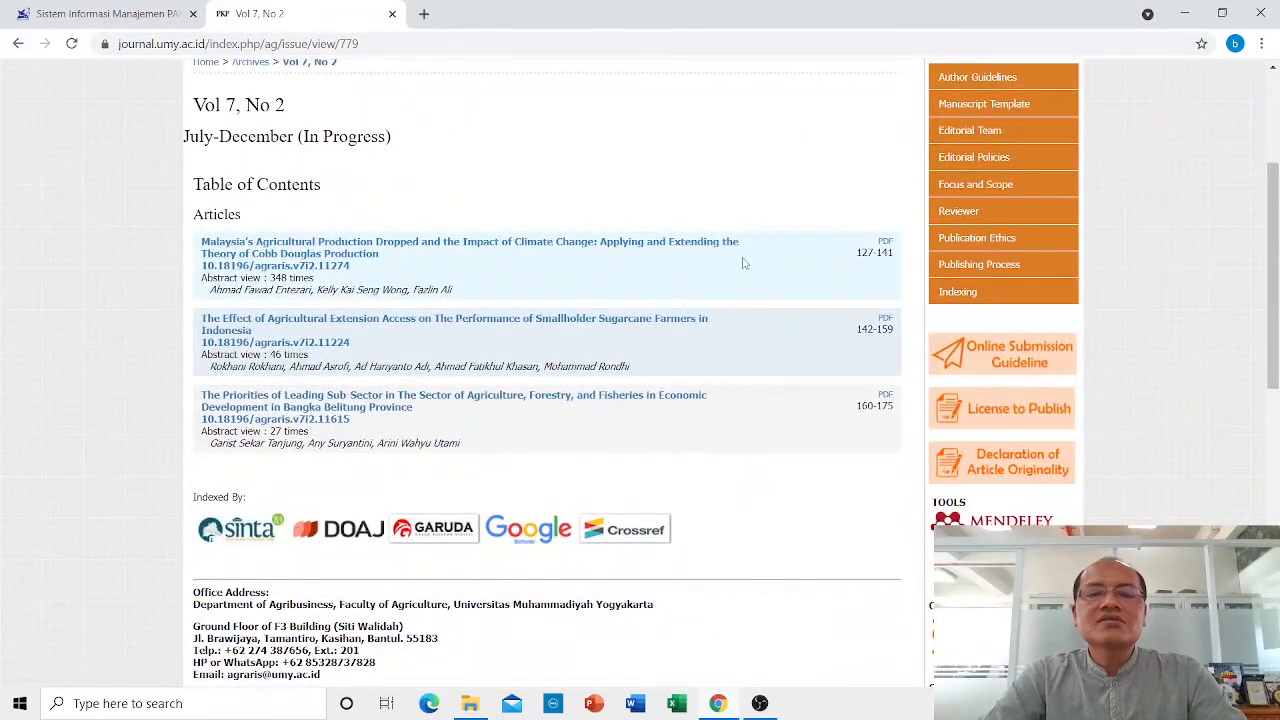
left_click(885, 247)
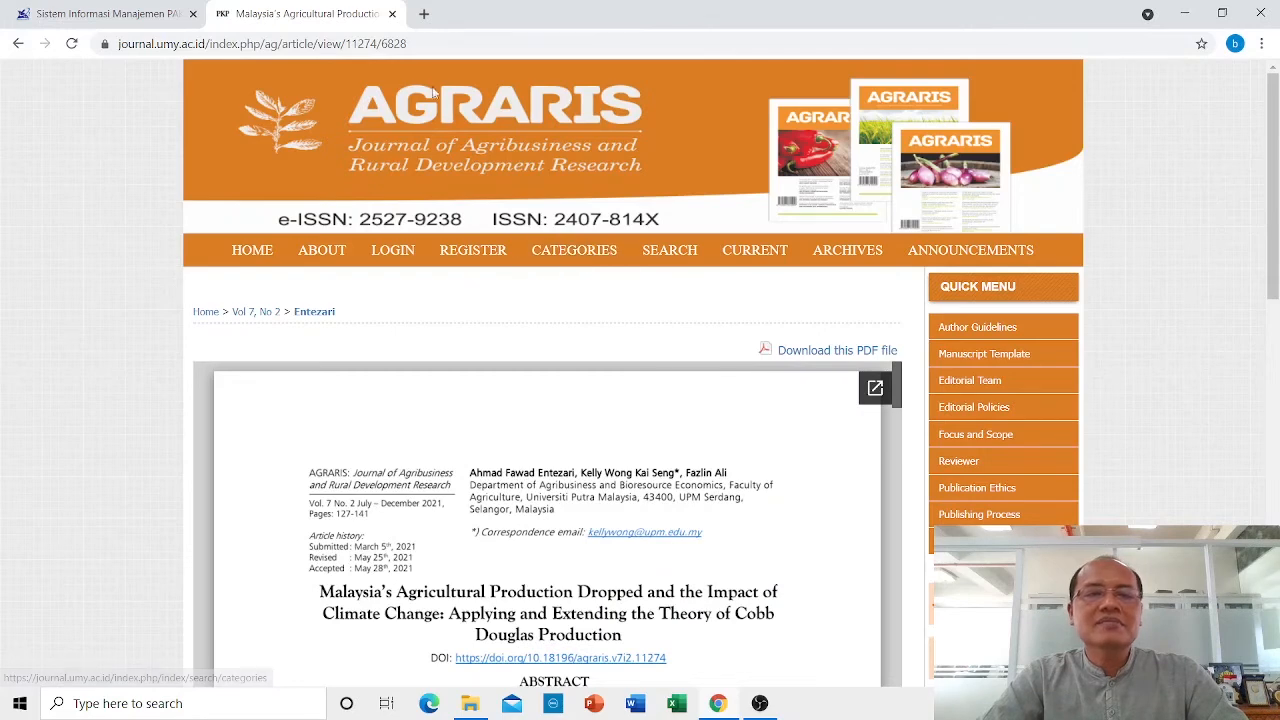
left_click(434, 43)
key("ctrl+c")
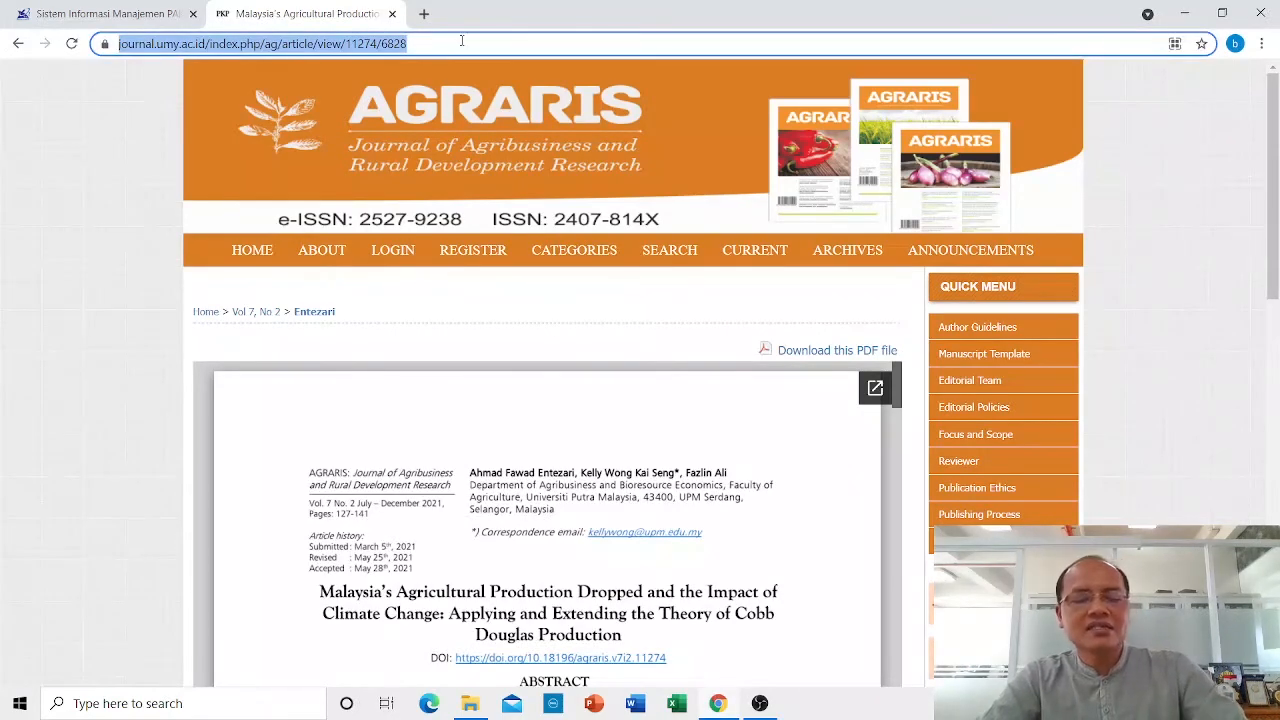
left_click(143, 12)
left_click(598, 318)
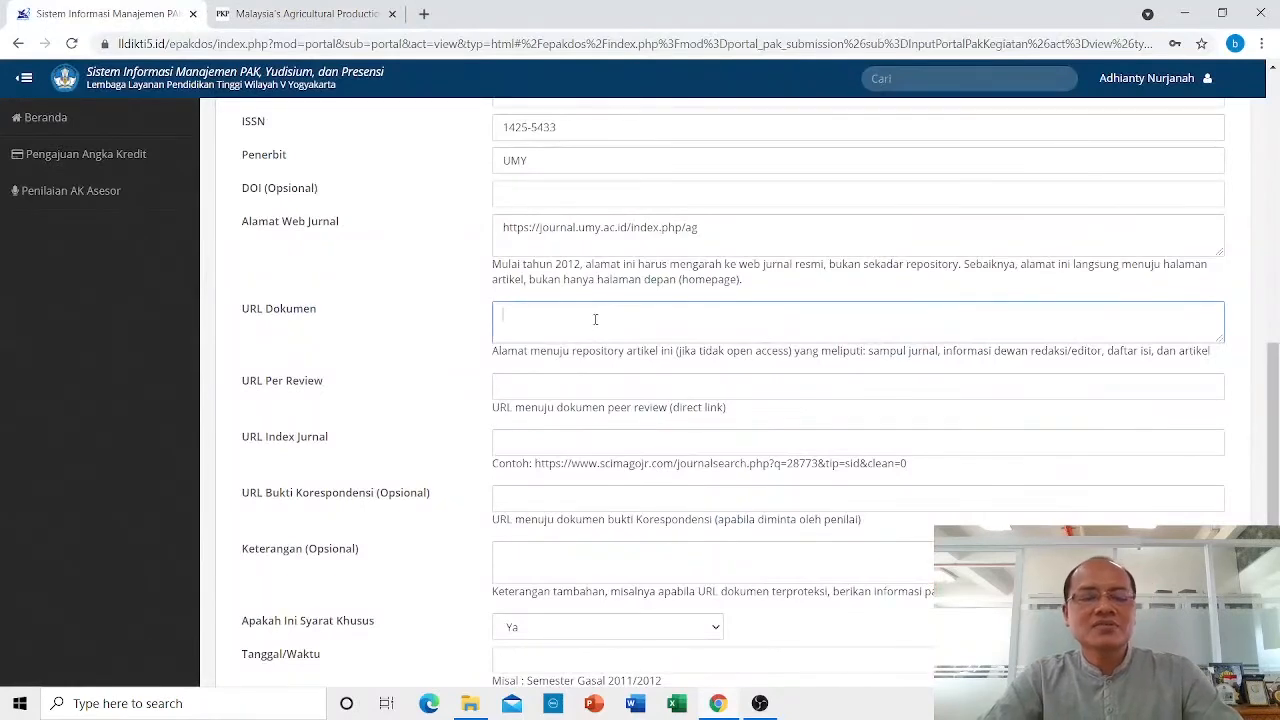
key("ctrl+v")
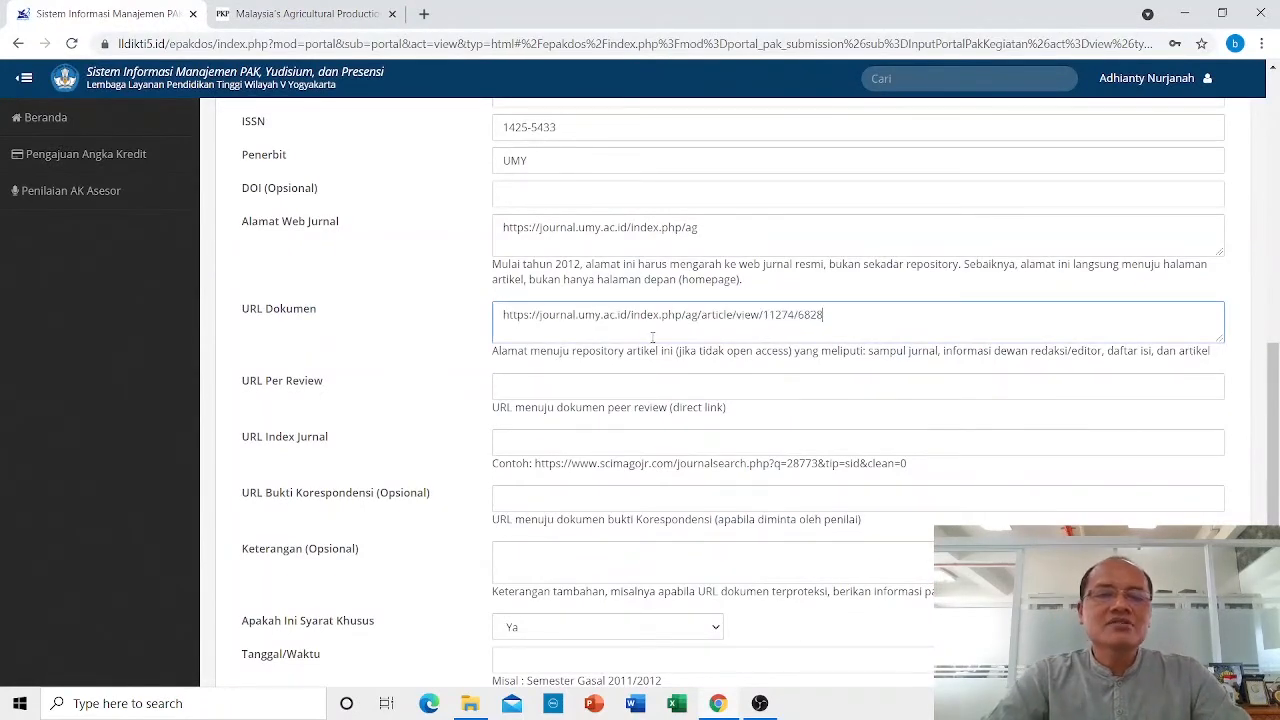
left_click(540, 385)
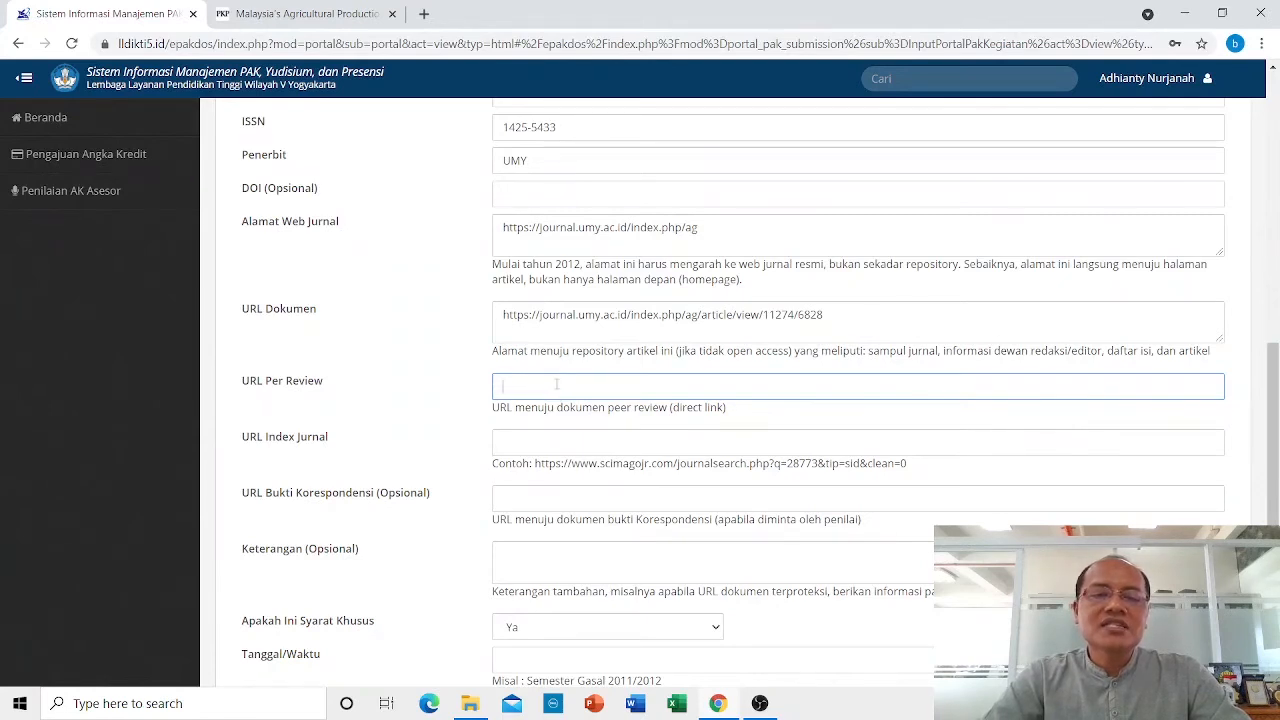
left_click(424, 15)
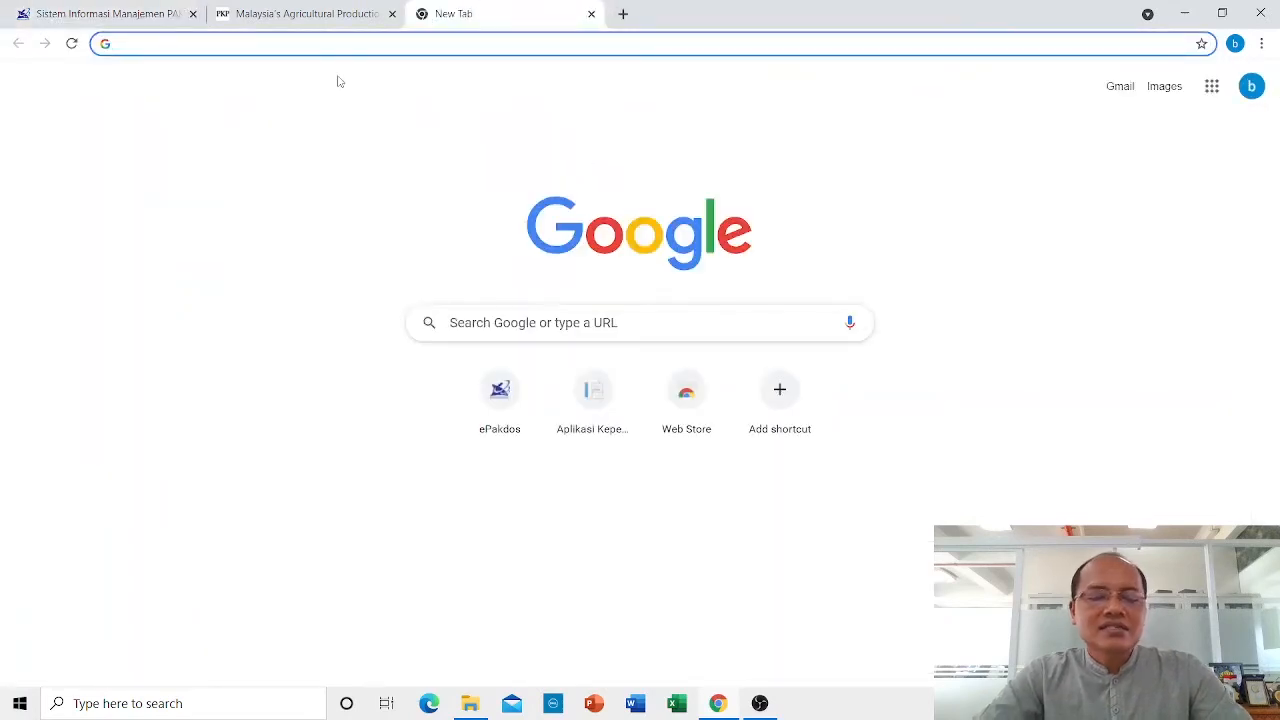
type("do")
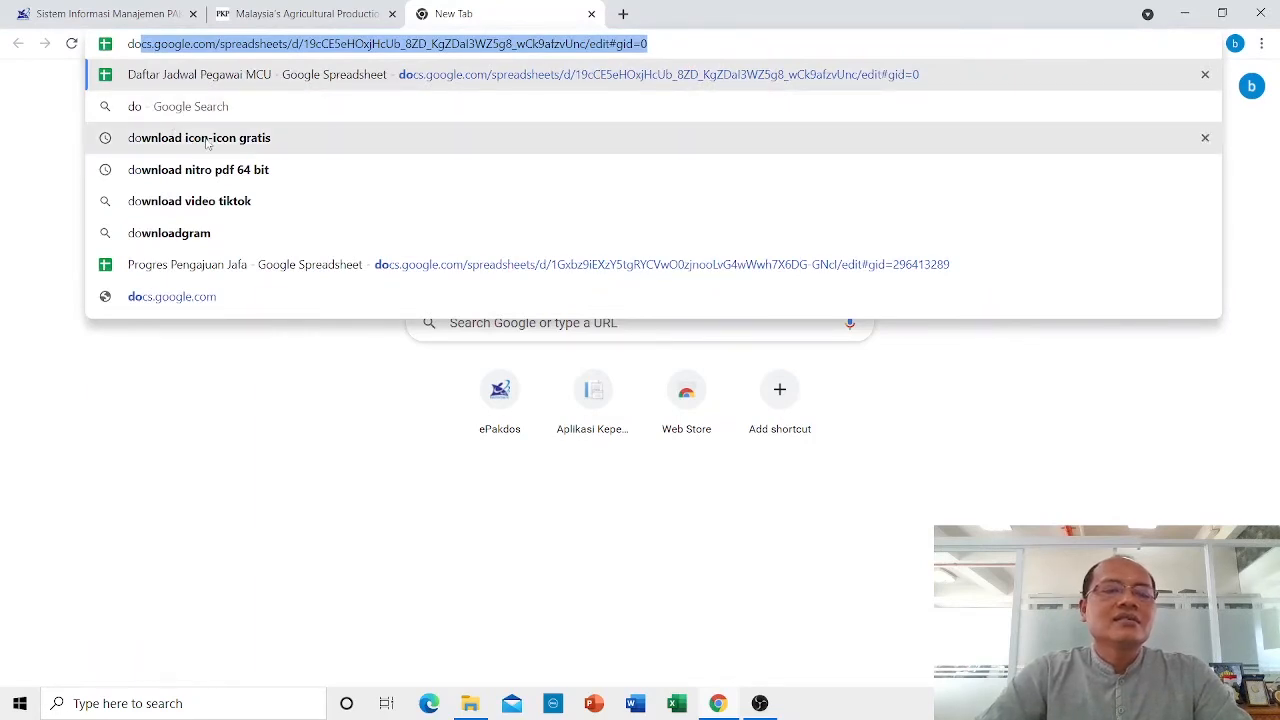
left_click(591, 13)
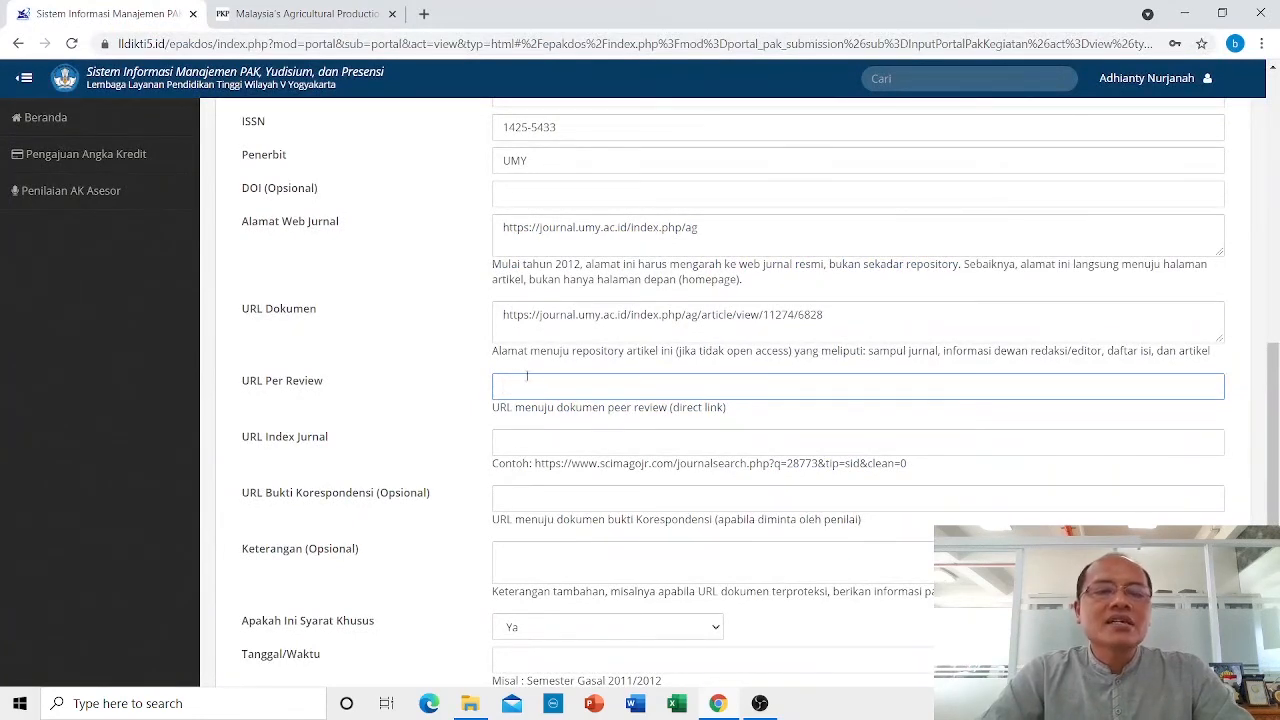
Copy the article URL .../article/view/11274/6828 from URL Dokumen into URL Per Review.
left_click(847, 321)
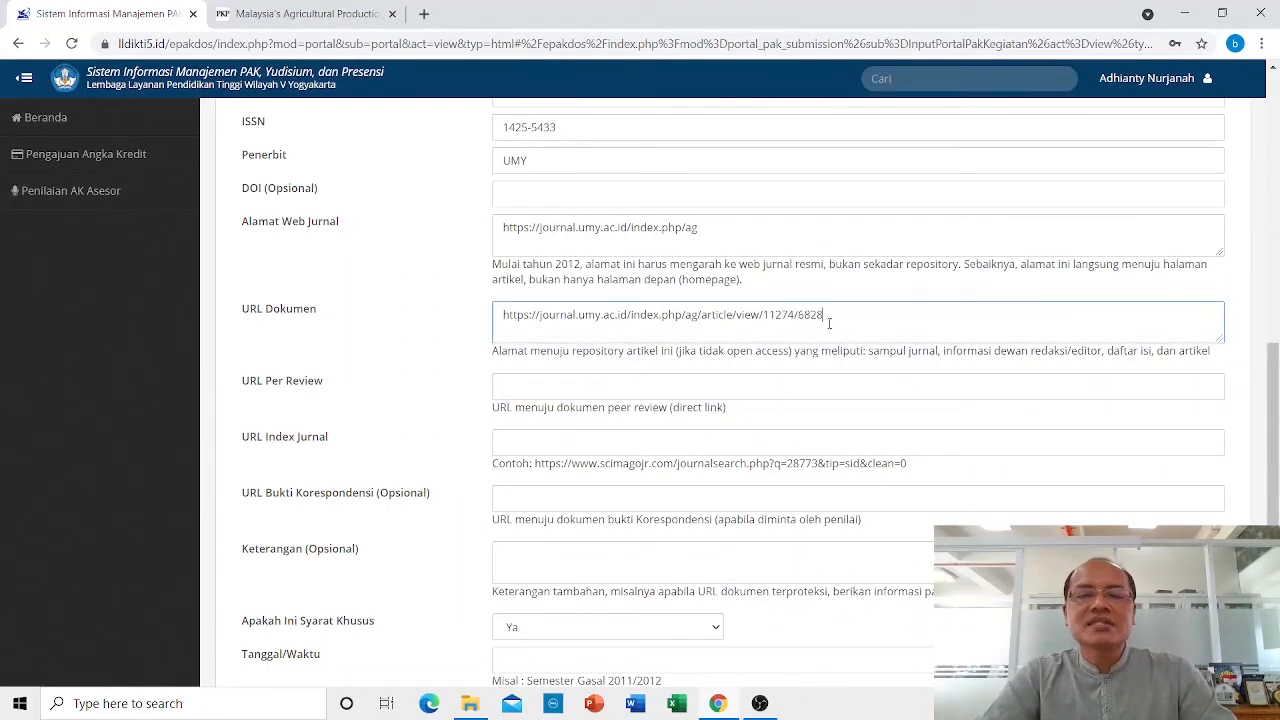
left_click_drag(829, 323, 498, 310)
key("ctrl+c")
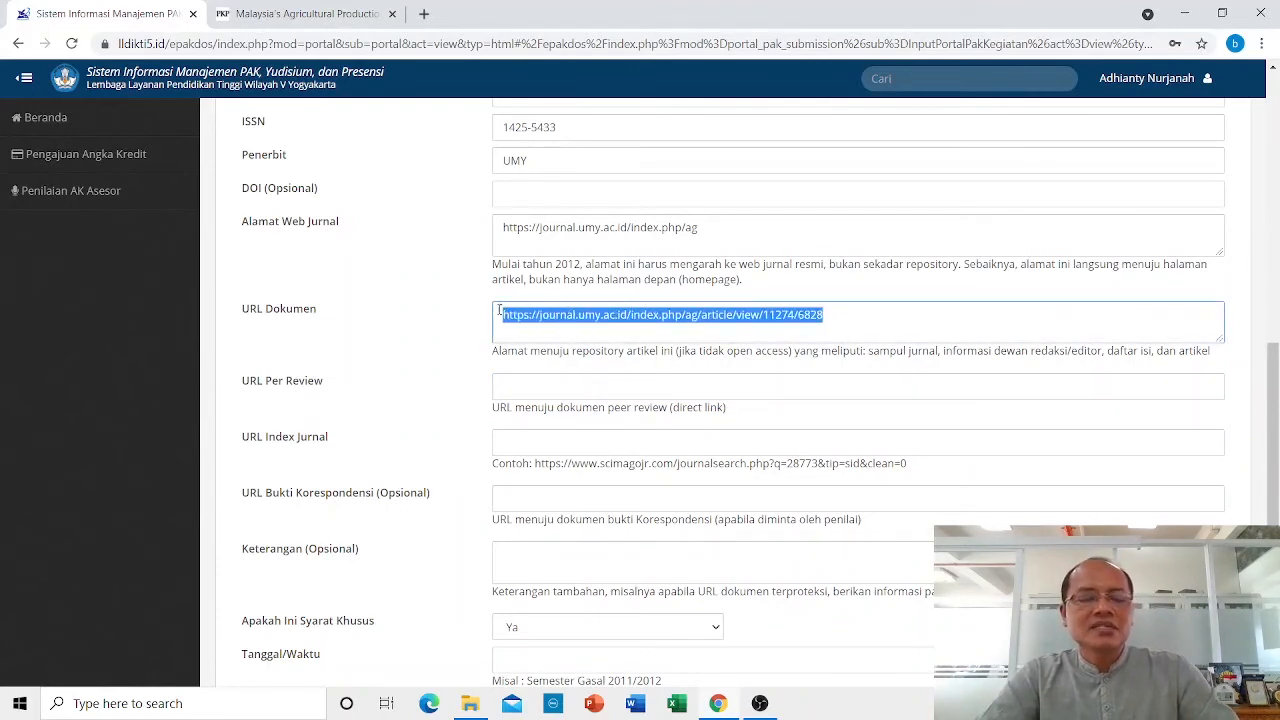
left_click(529, 392)
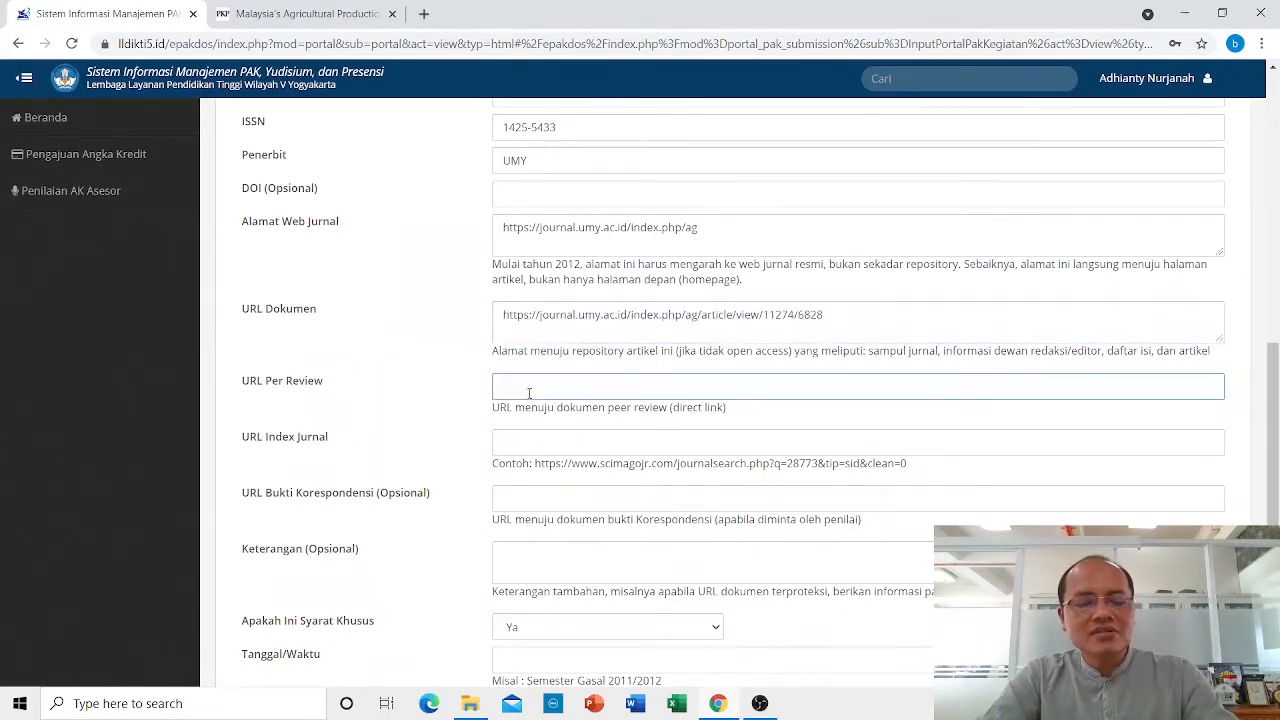
key("ctrl+v")
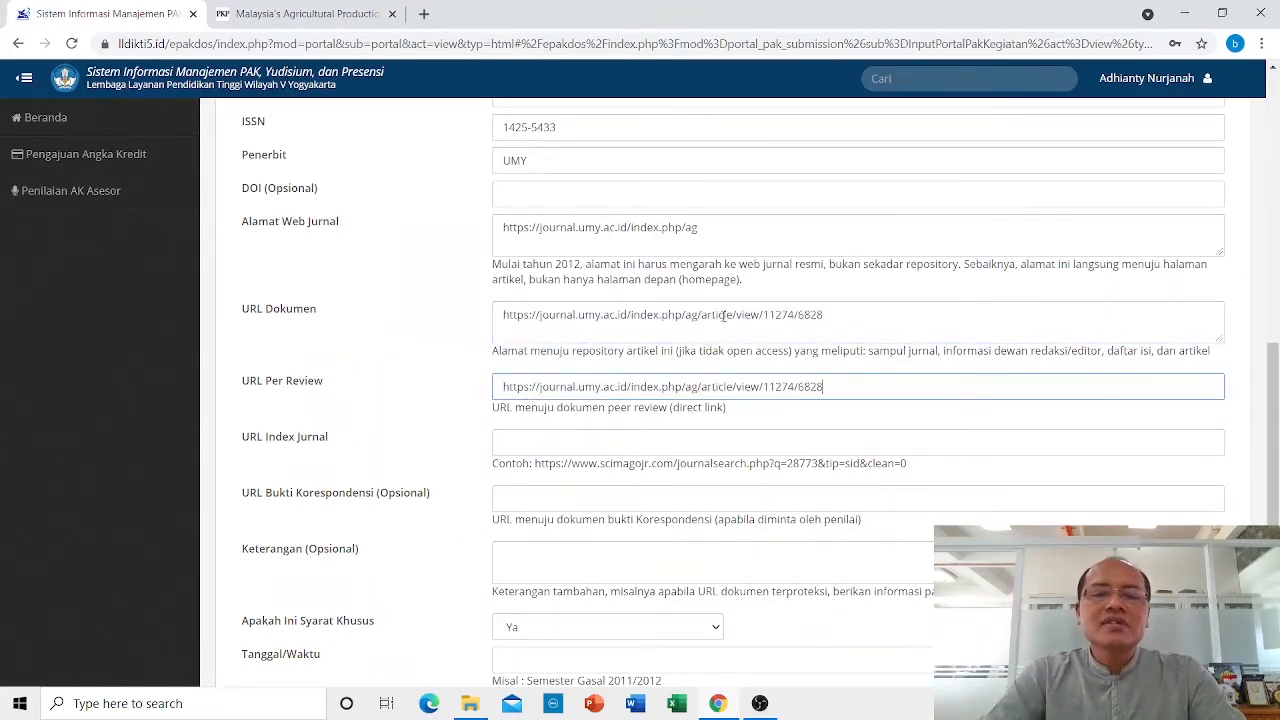
scroll(723, 316, "down", 2)
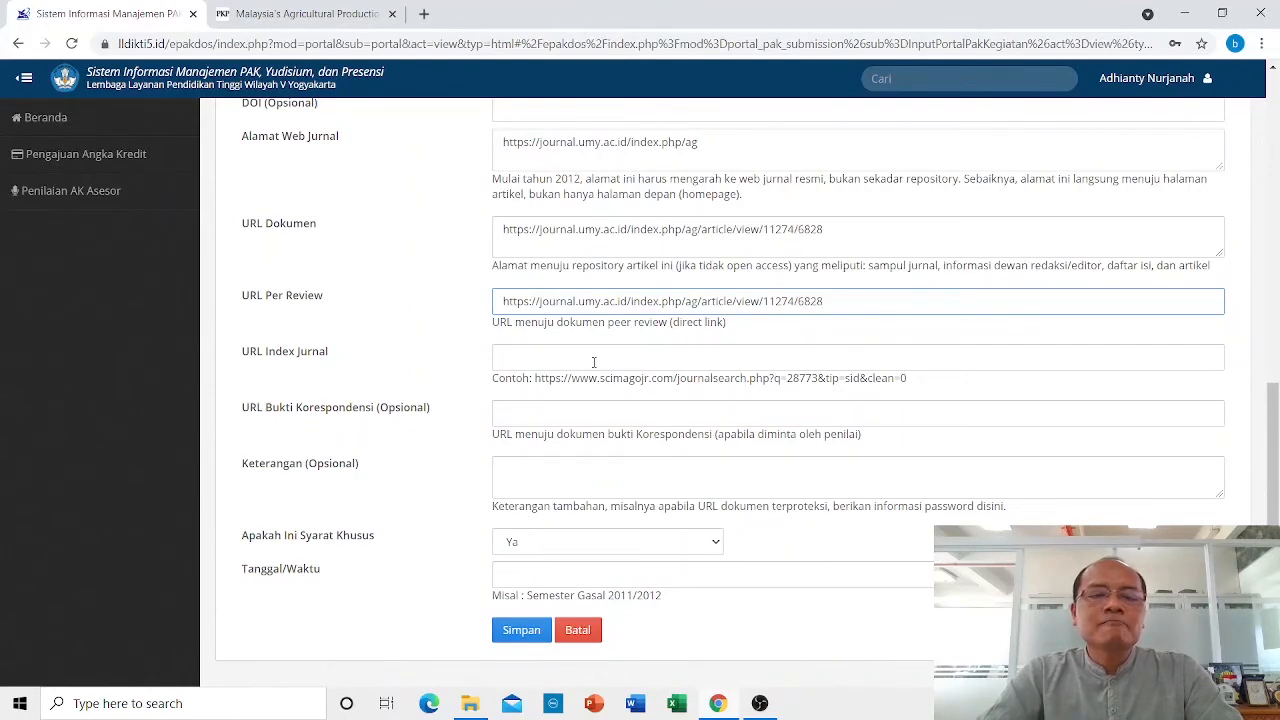
scroll(594, 362, "up", 6)
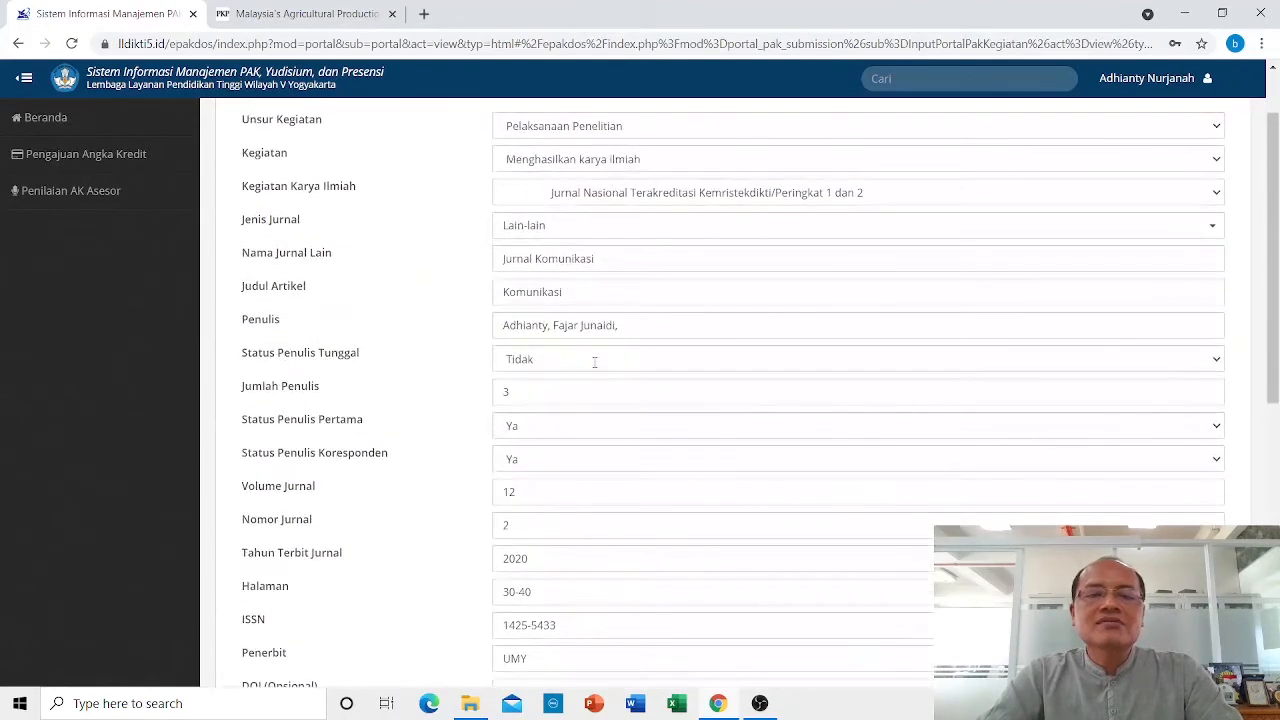
scroll(596, 302, "down", 5)
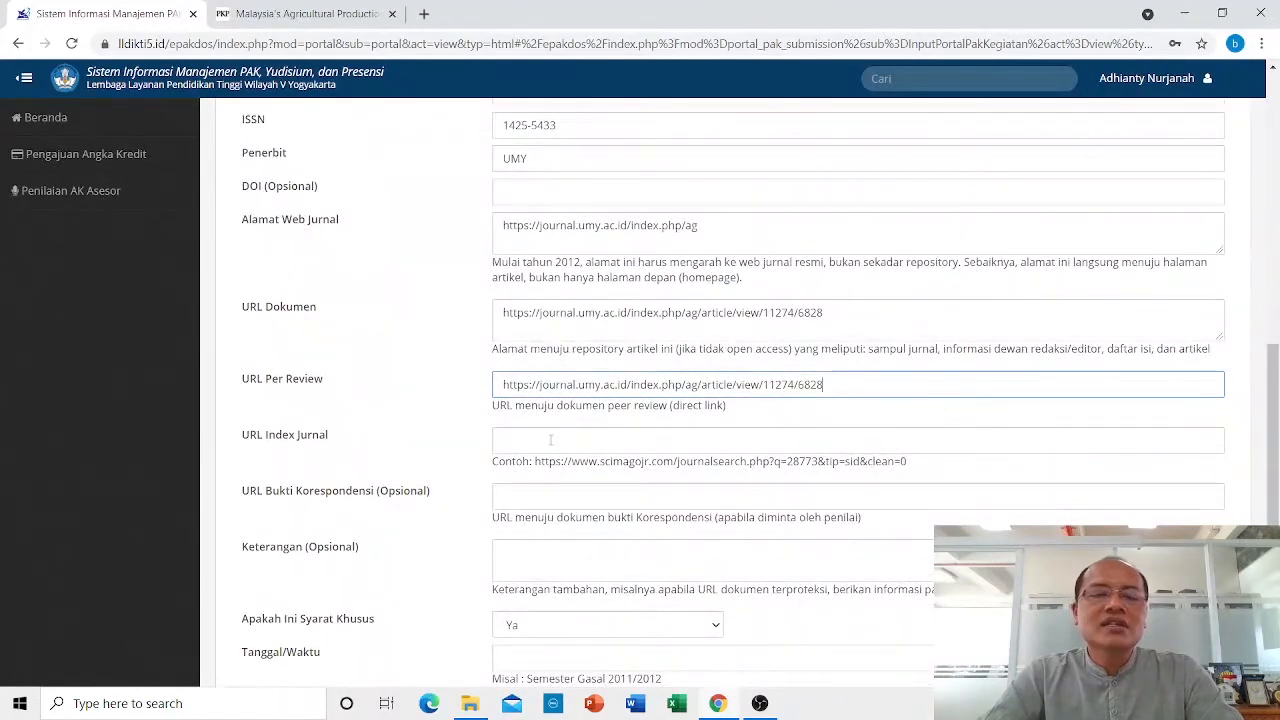
Locate the S2-ranked IJEE journal profile on SINTA in a new tab and copy its address.
left_click(424, 14)
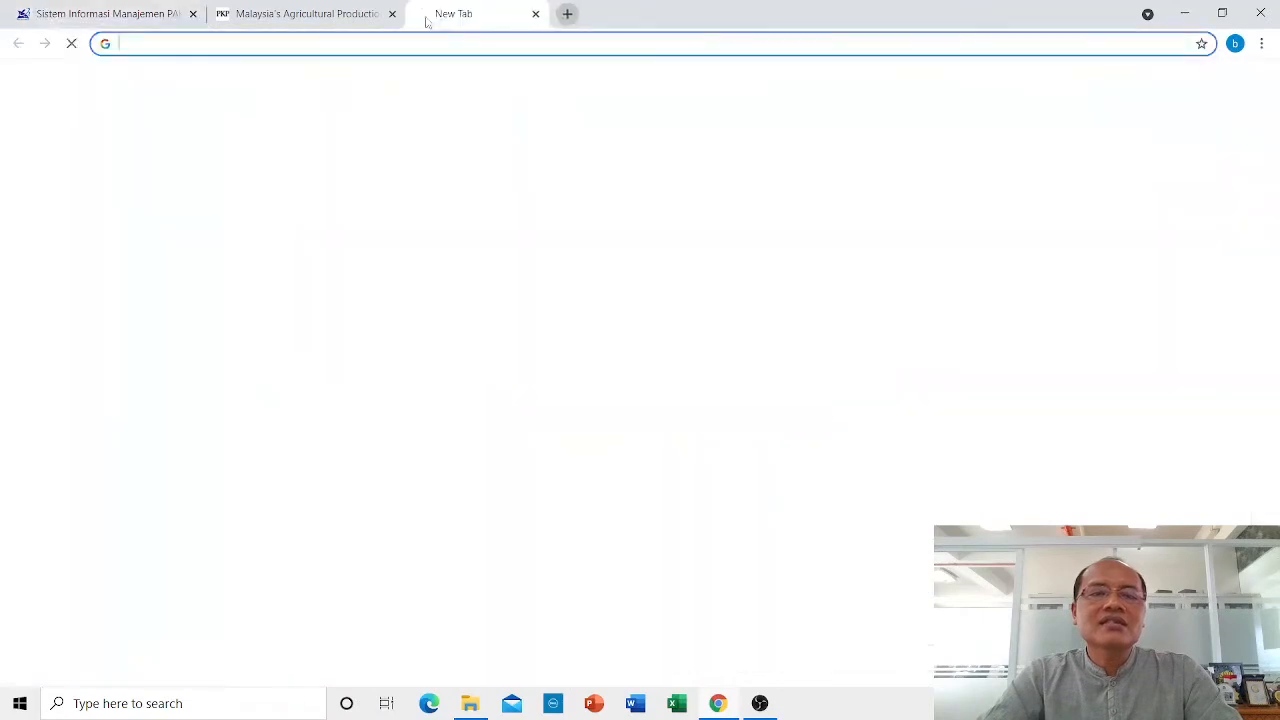
type("sinta")
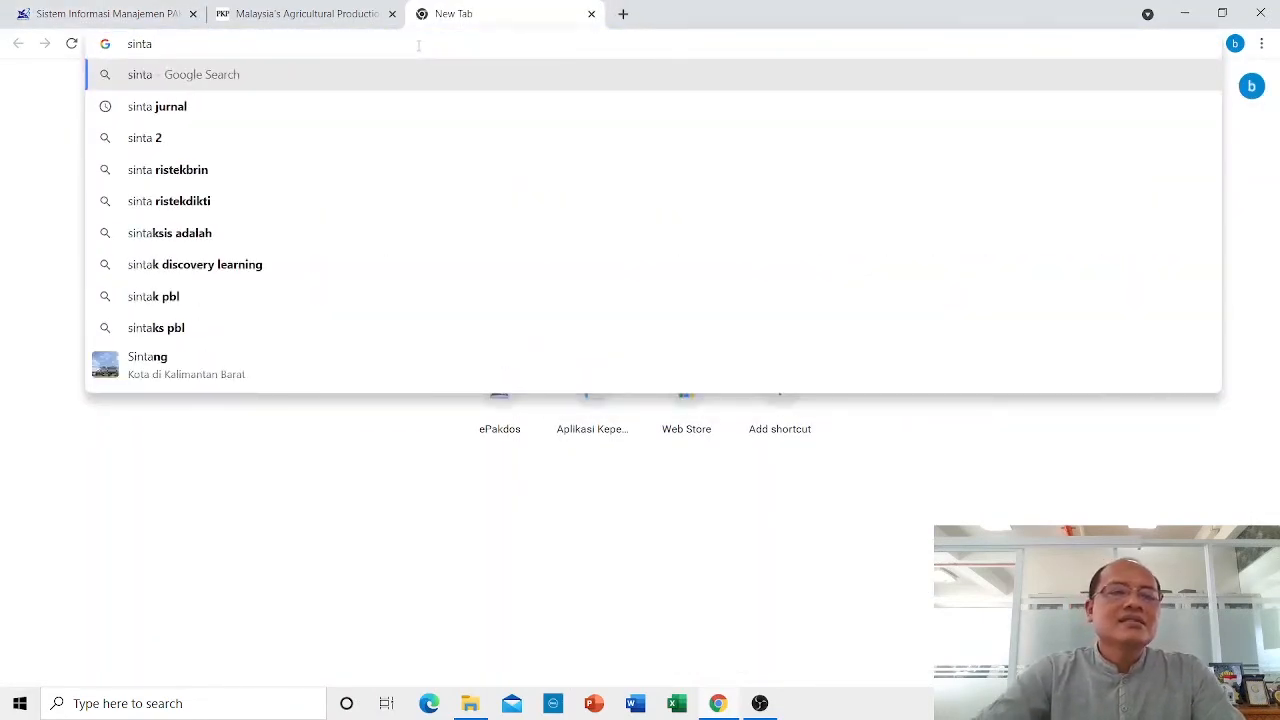
left_click(212, 201)
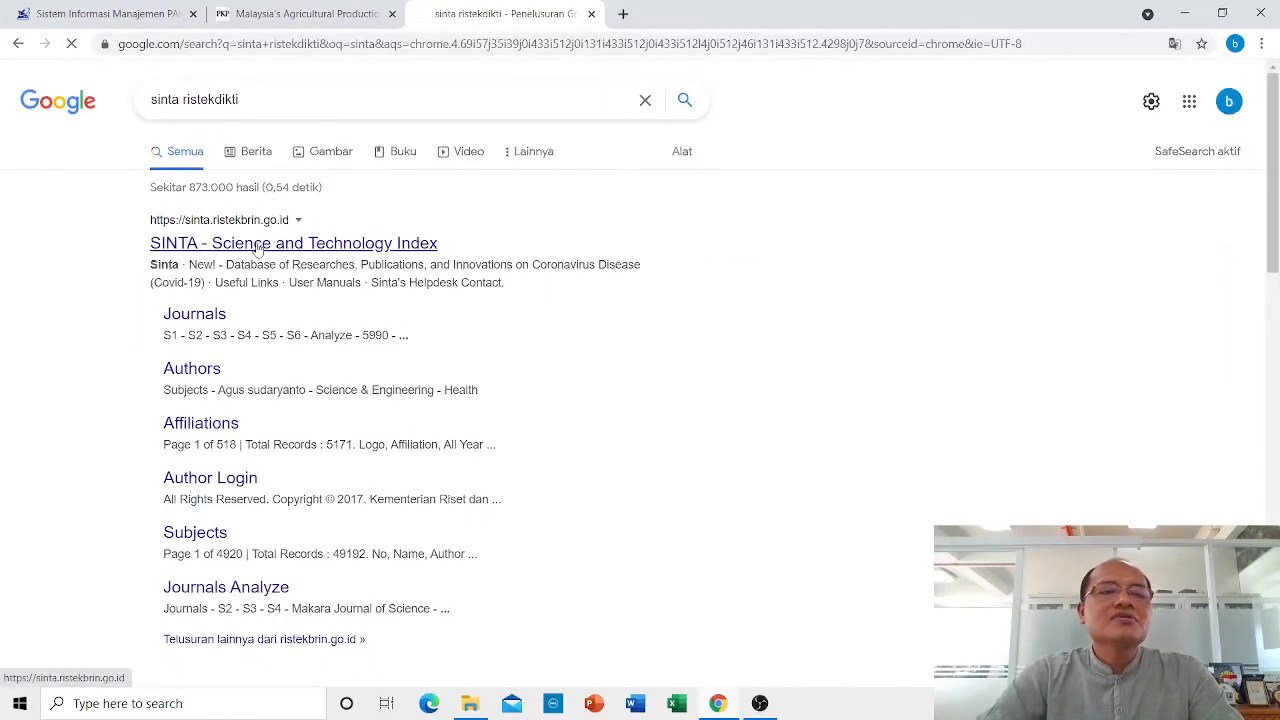
left_click(275, 246)
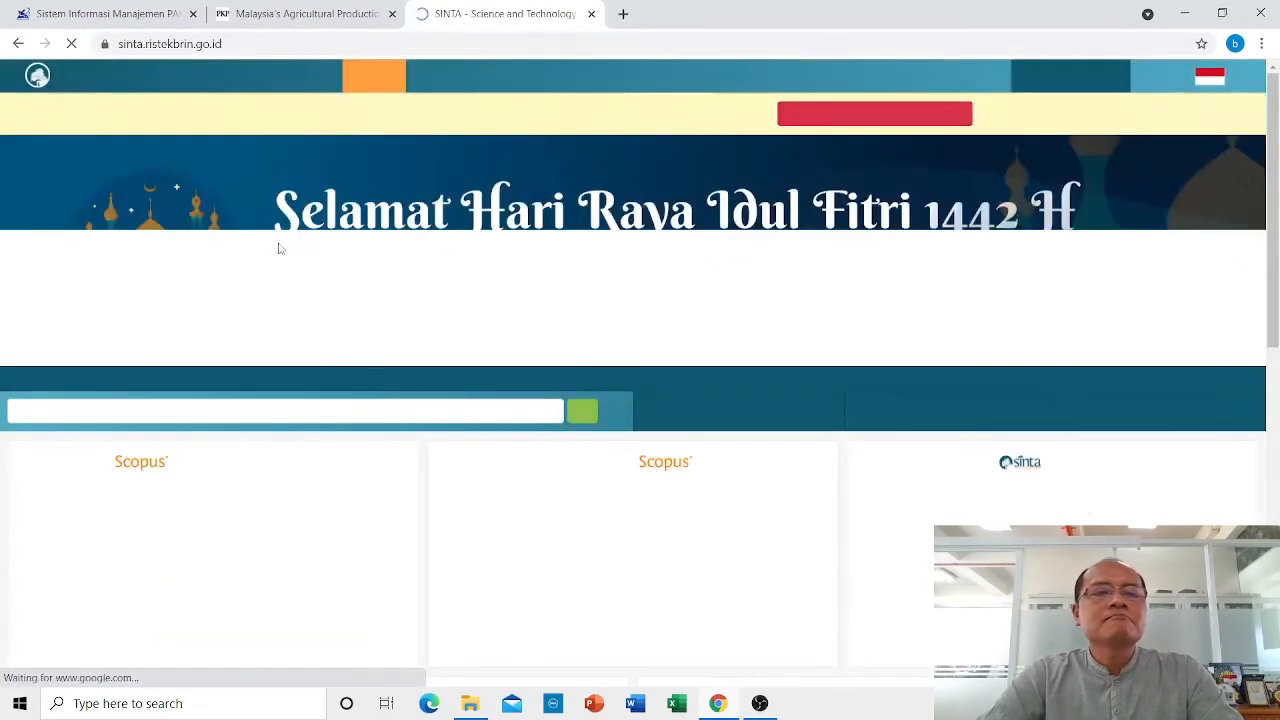
mouse_move(833, 78)
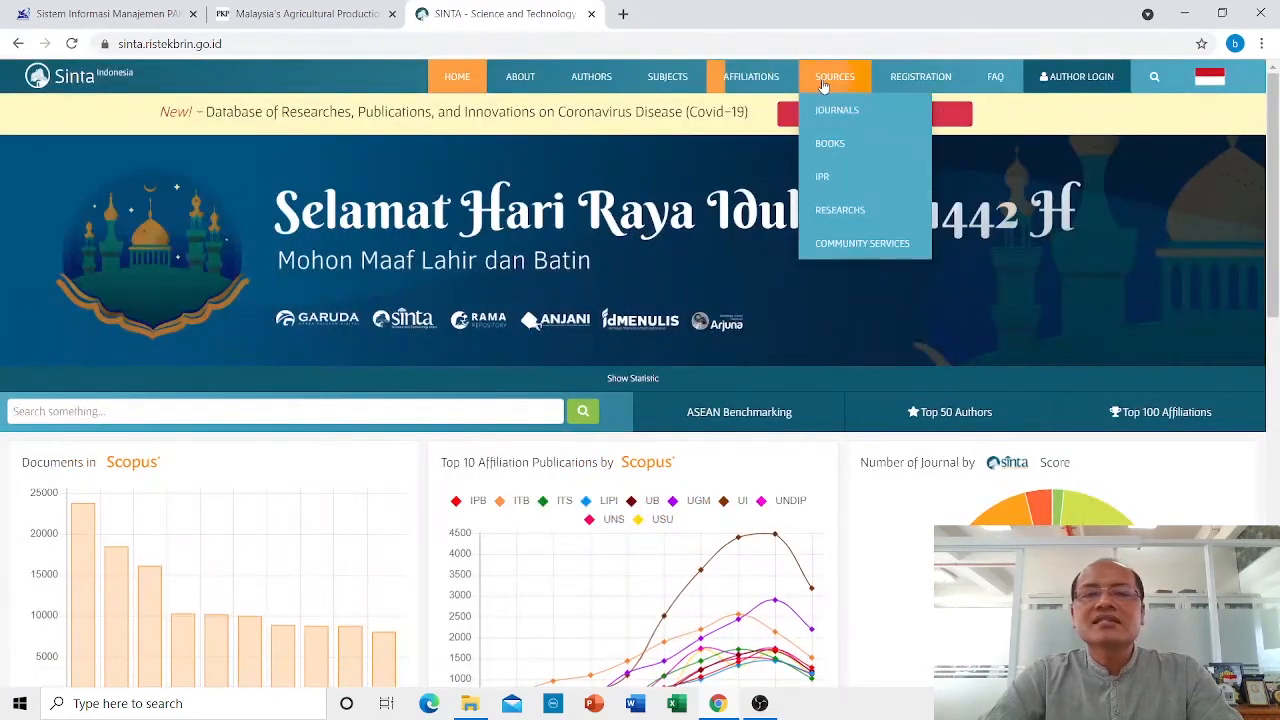
left_click(838, 118)
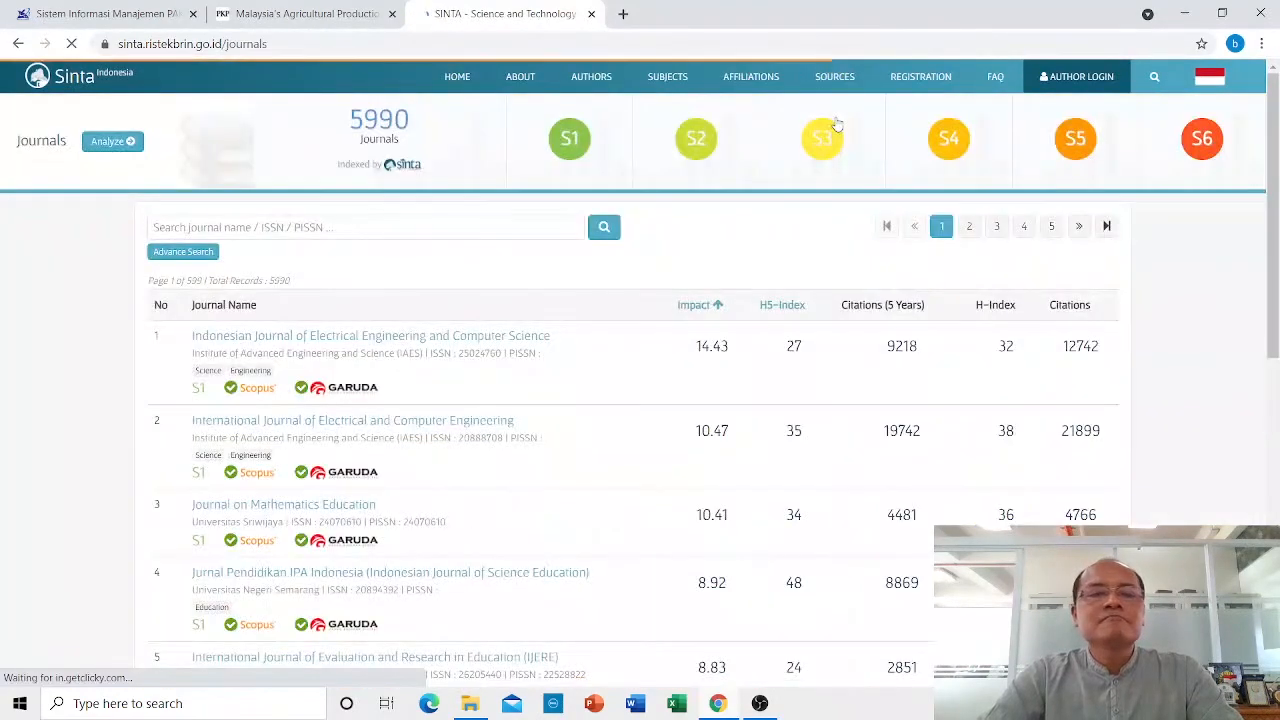
left_click(695, 140)
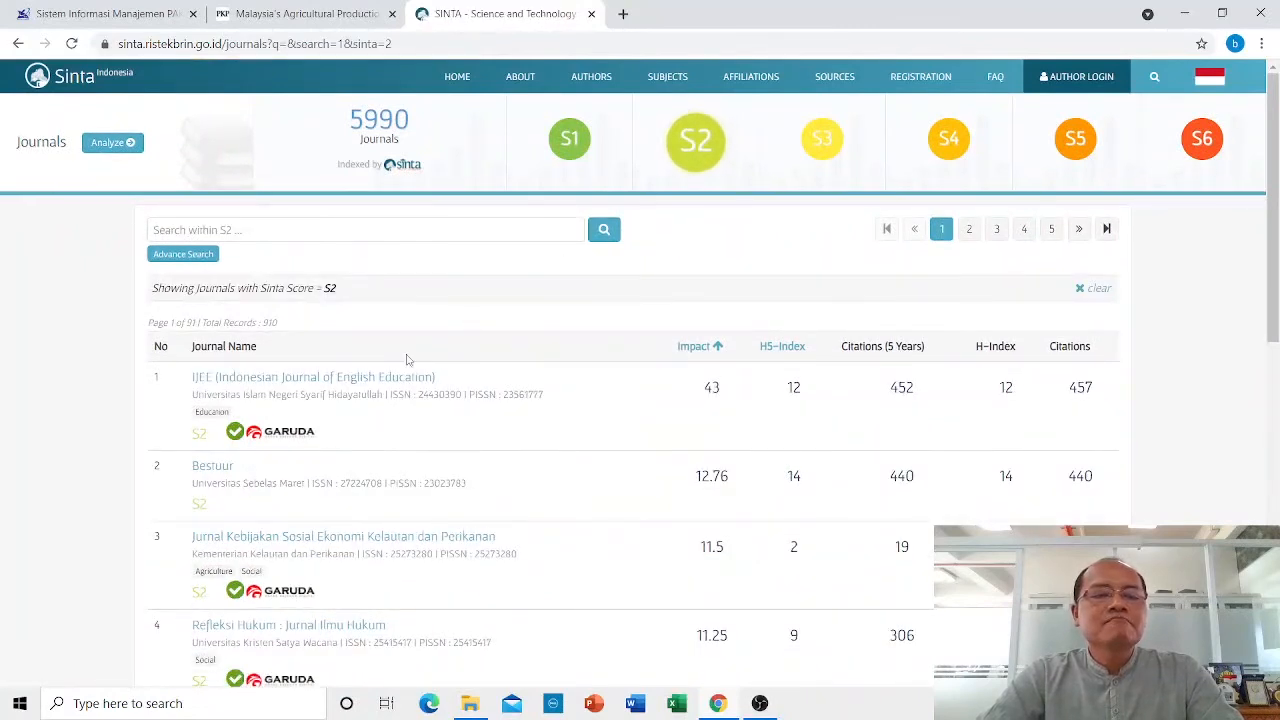
left_click(347, 380)
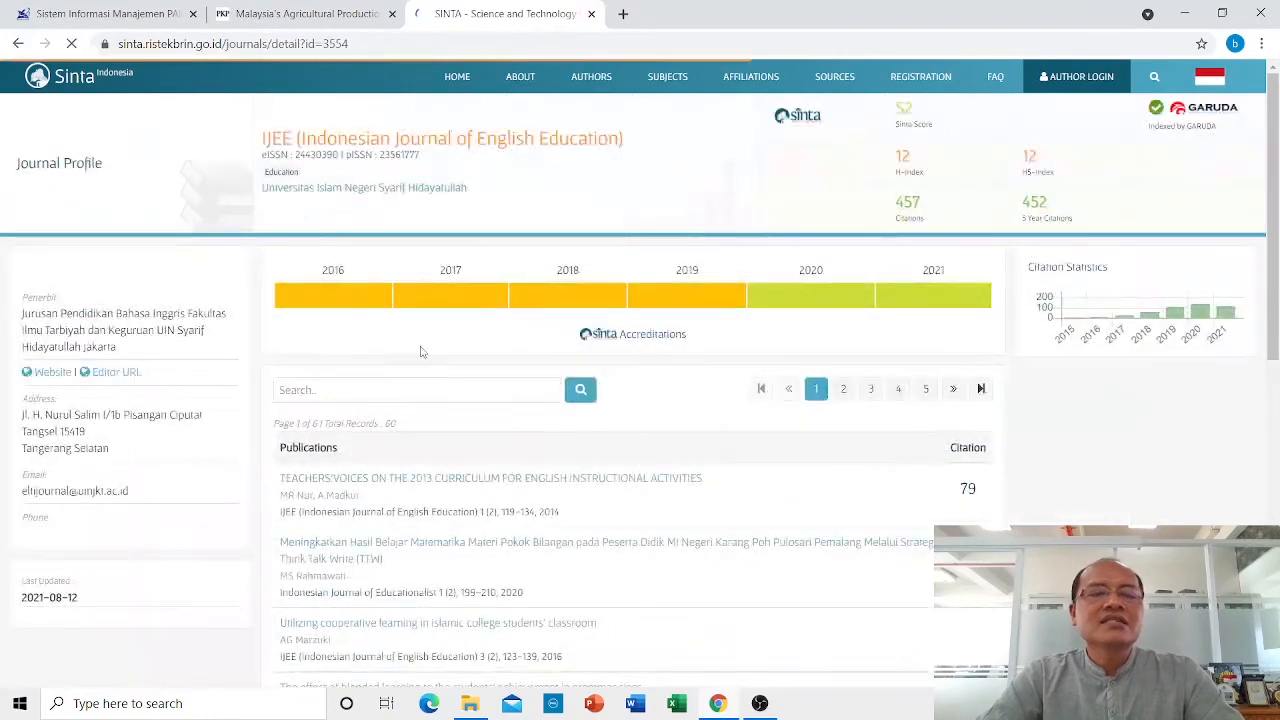
left_click(388, 44)
key("ctrl+c")
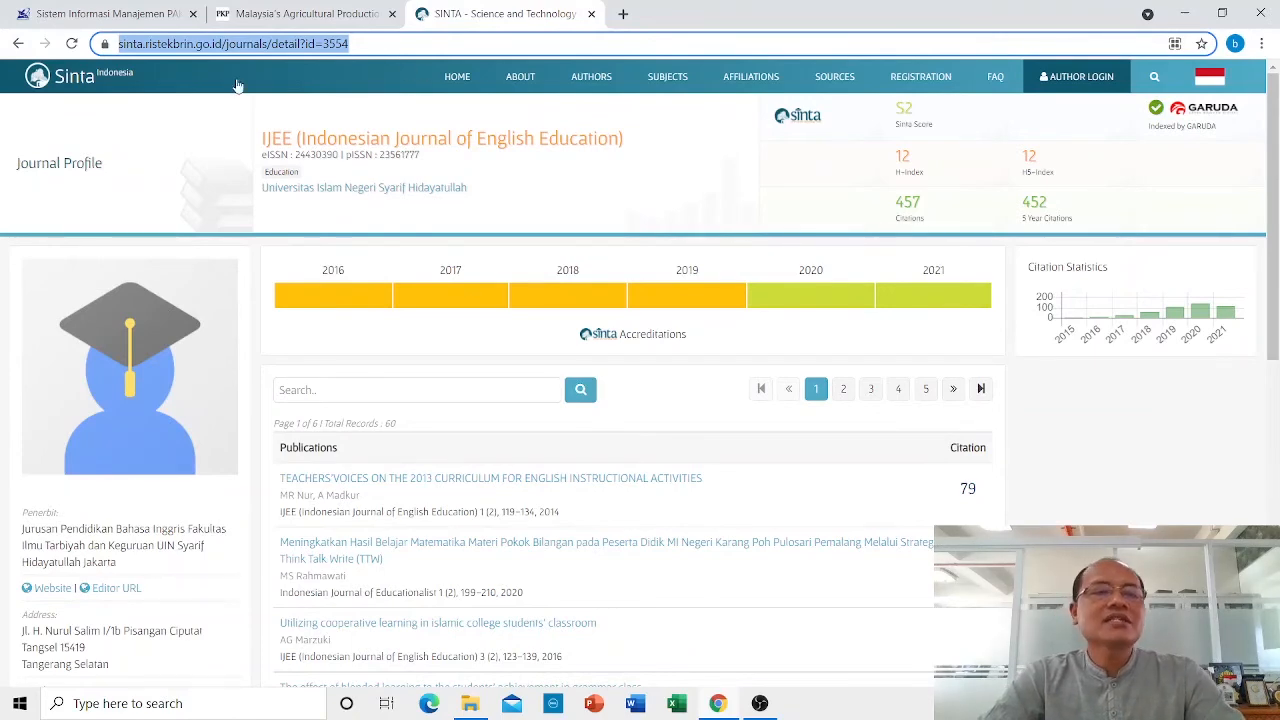
left_click(100, 14)
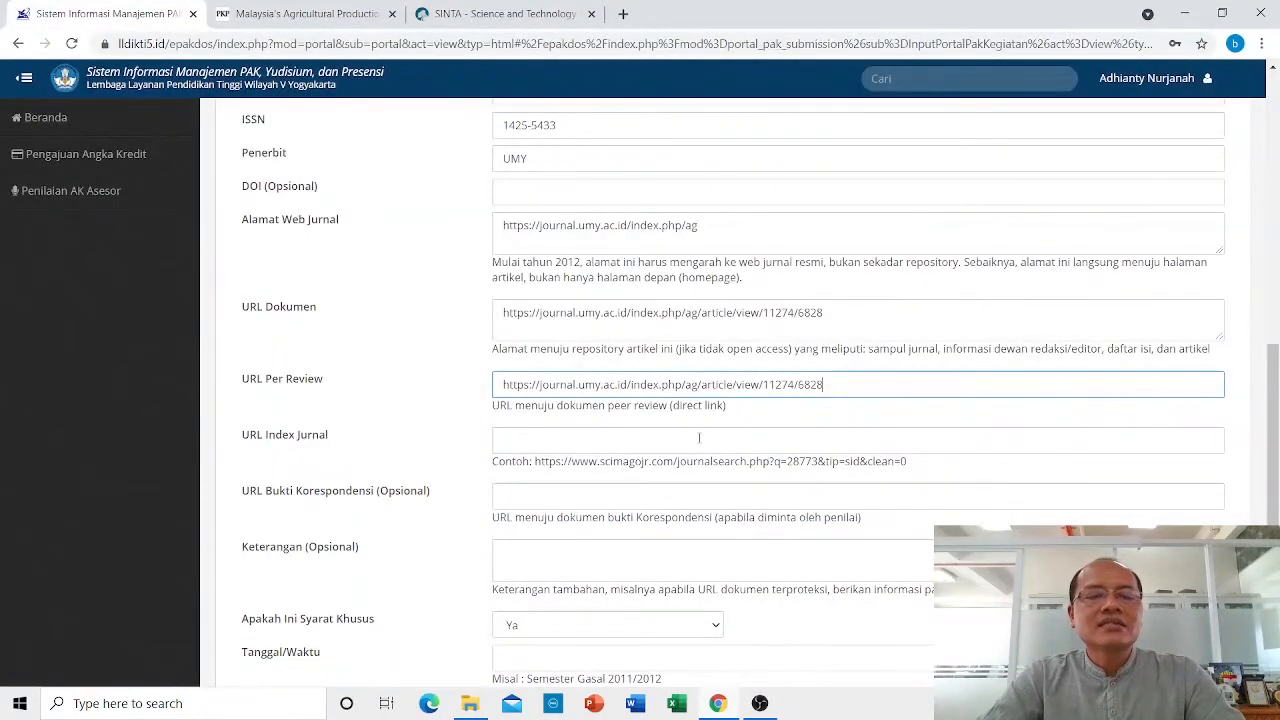
left_click(584, 441)
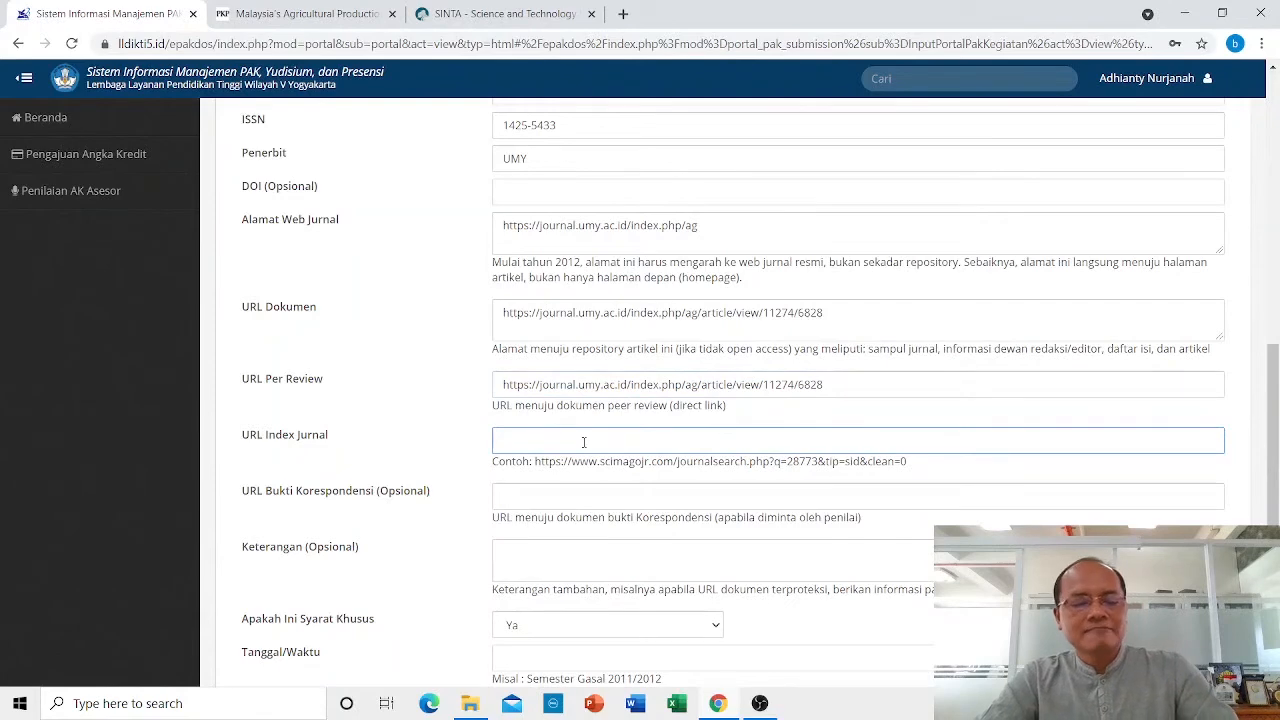
key("ctrl+v")
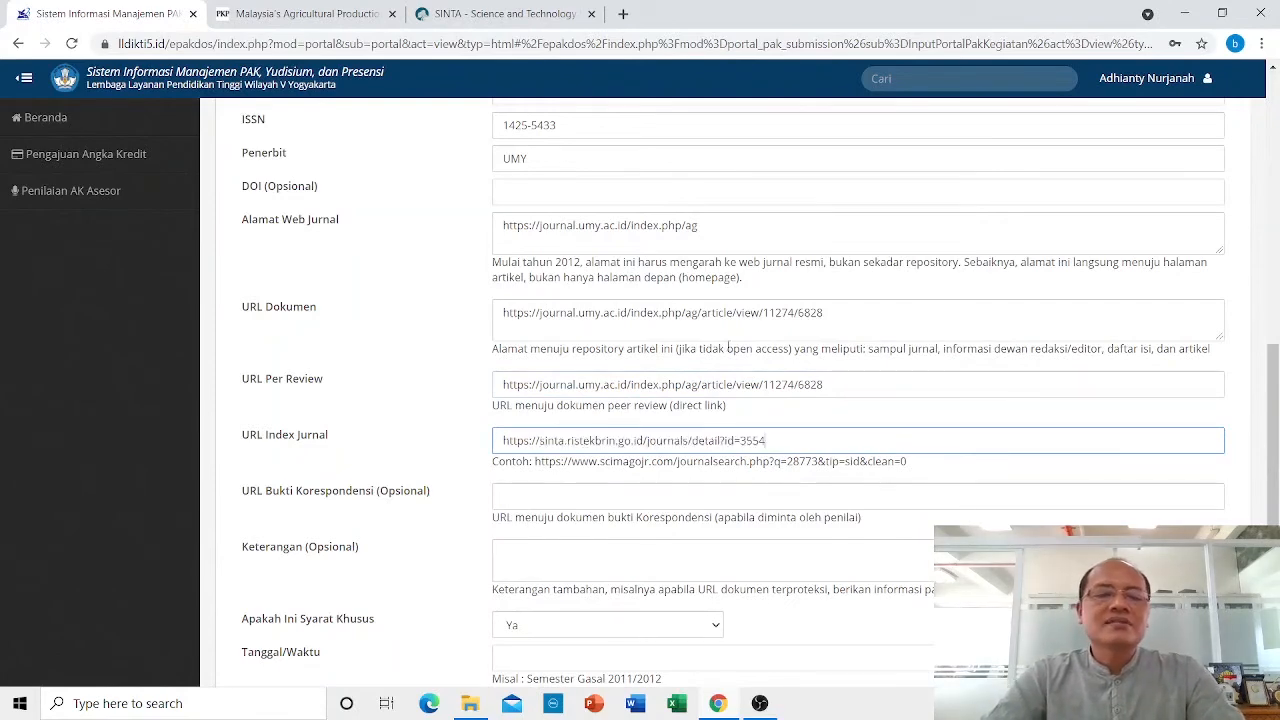
scroll(728, 346, "down", 1)
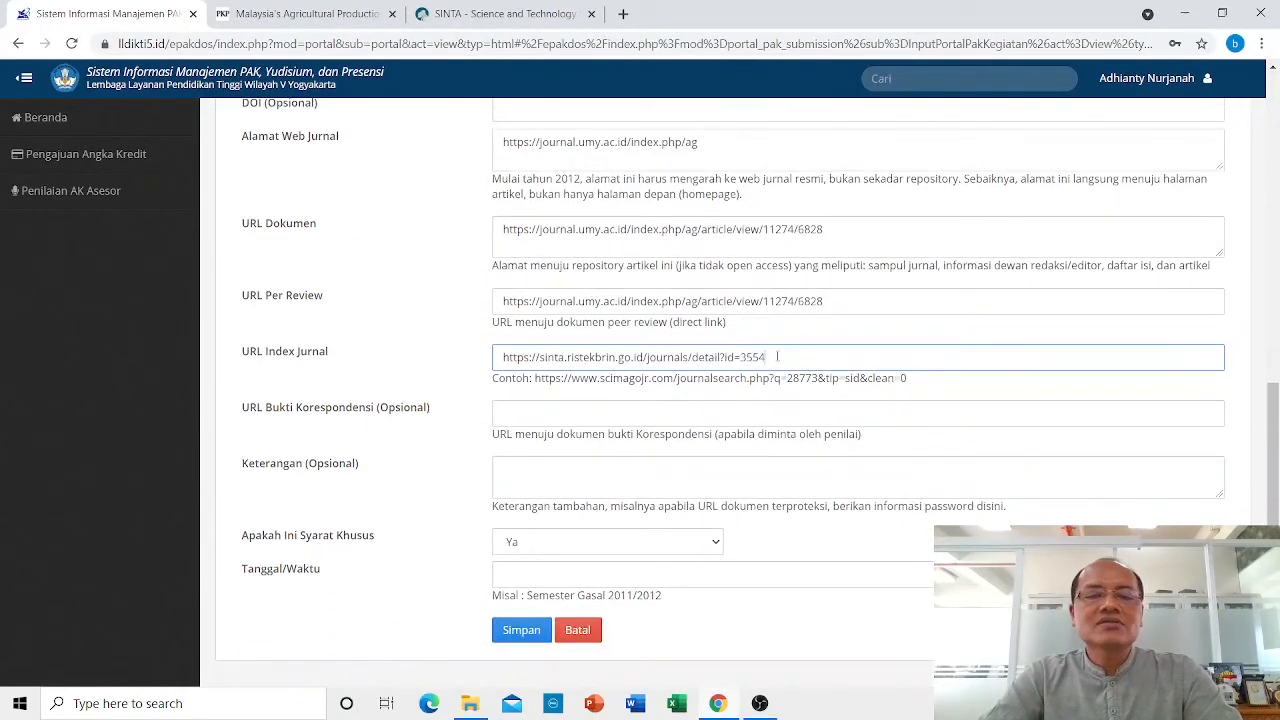
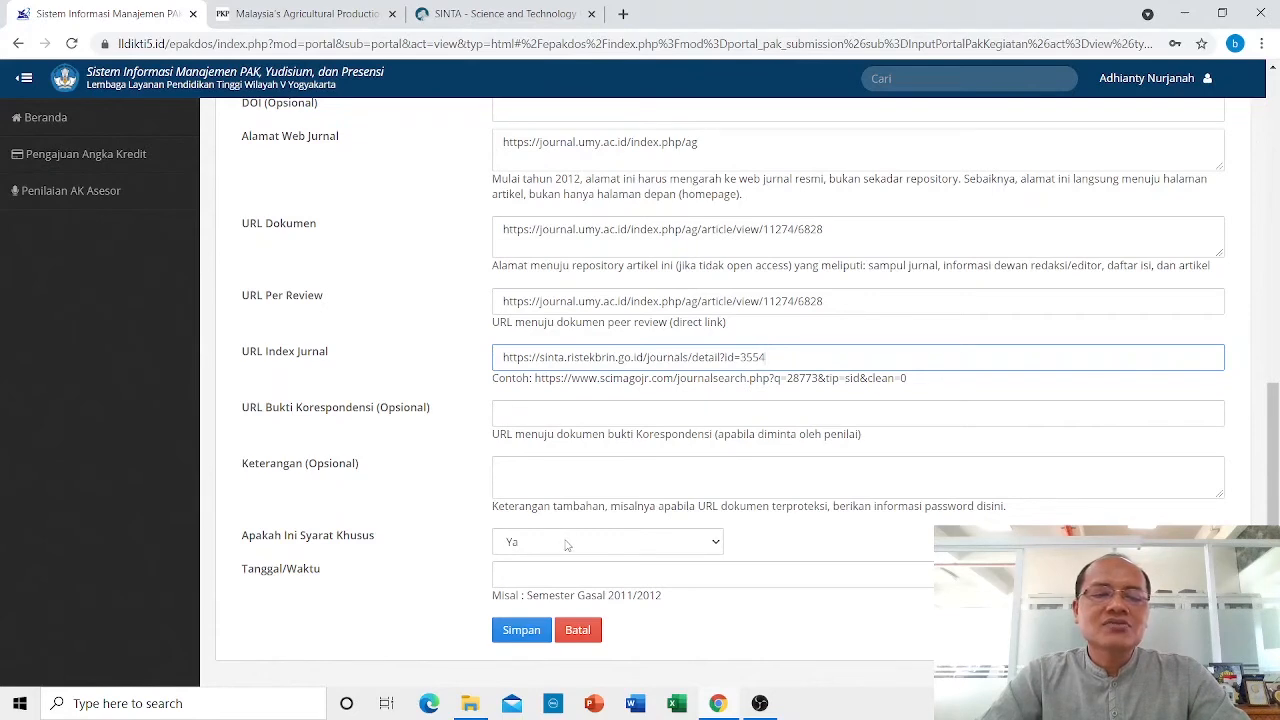
Keep Syarat Khusus at Ya, enter 'Sem Ganjil 2019/2020' as Tanggal/Waktu, and save the journal entry.
left_click(587, 547)
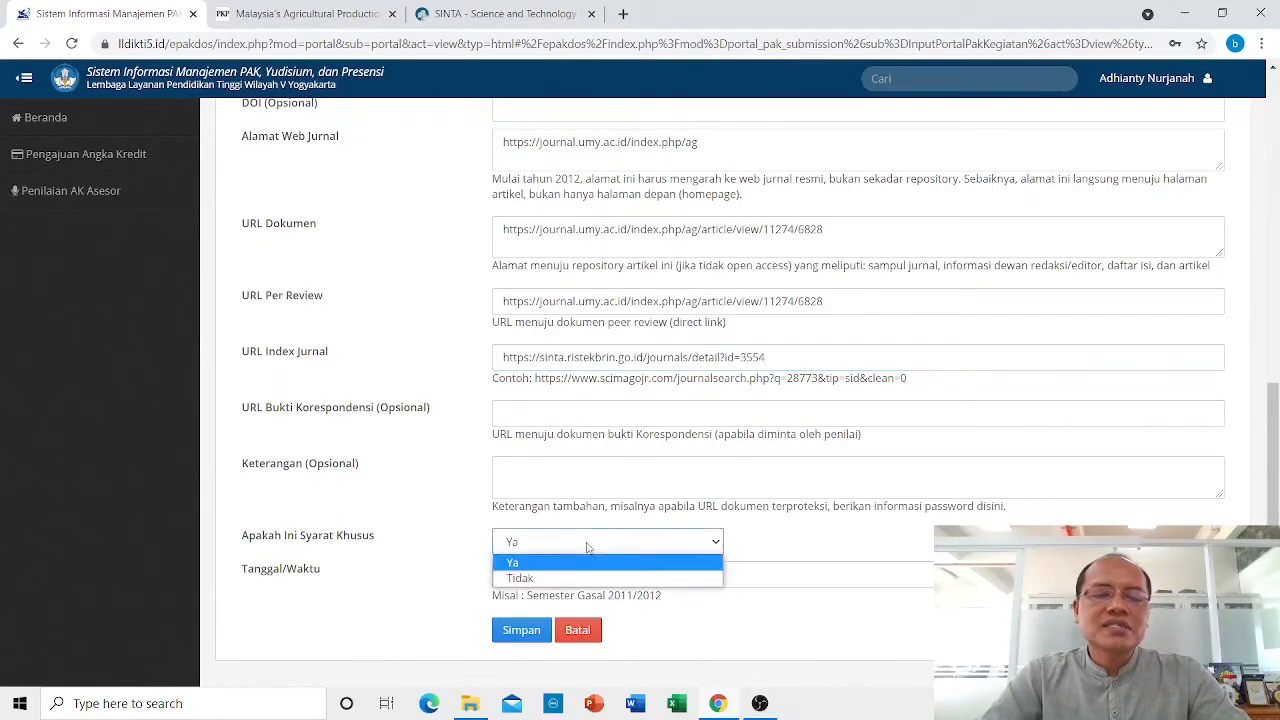
left_click(575, 562)
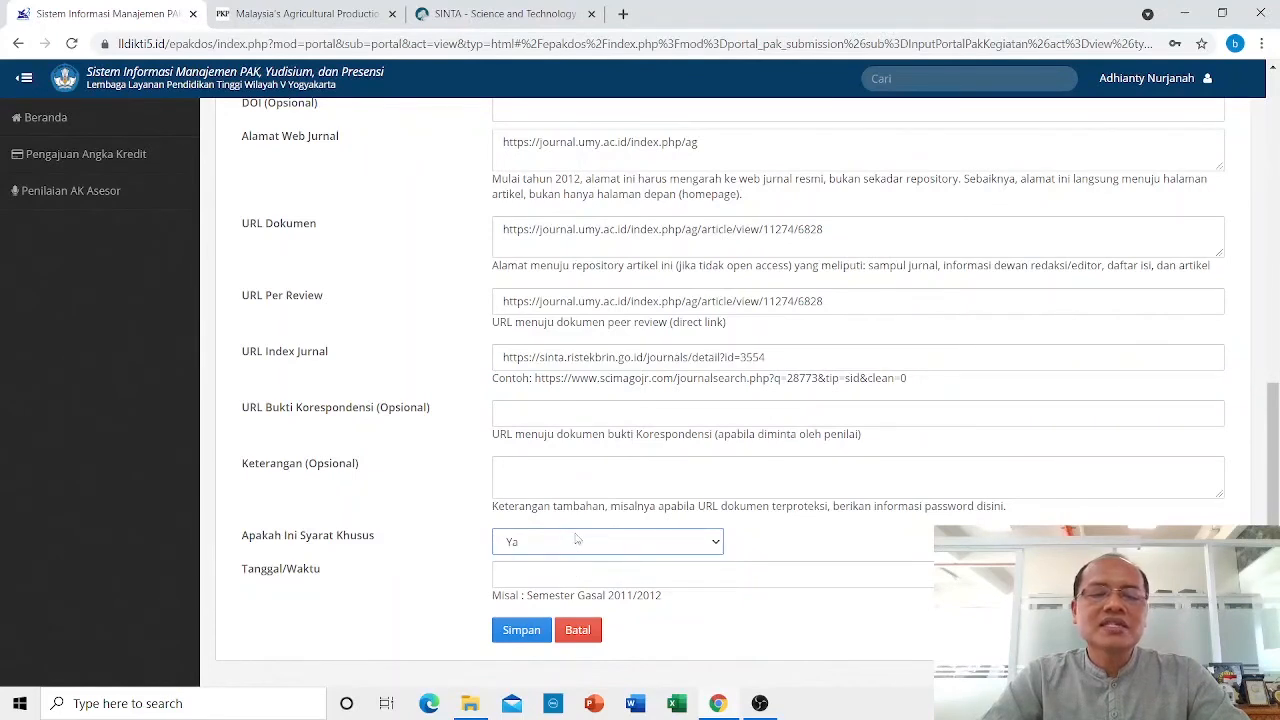
left_click(548, 575)
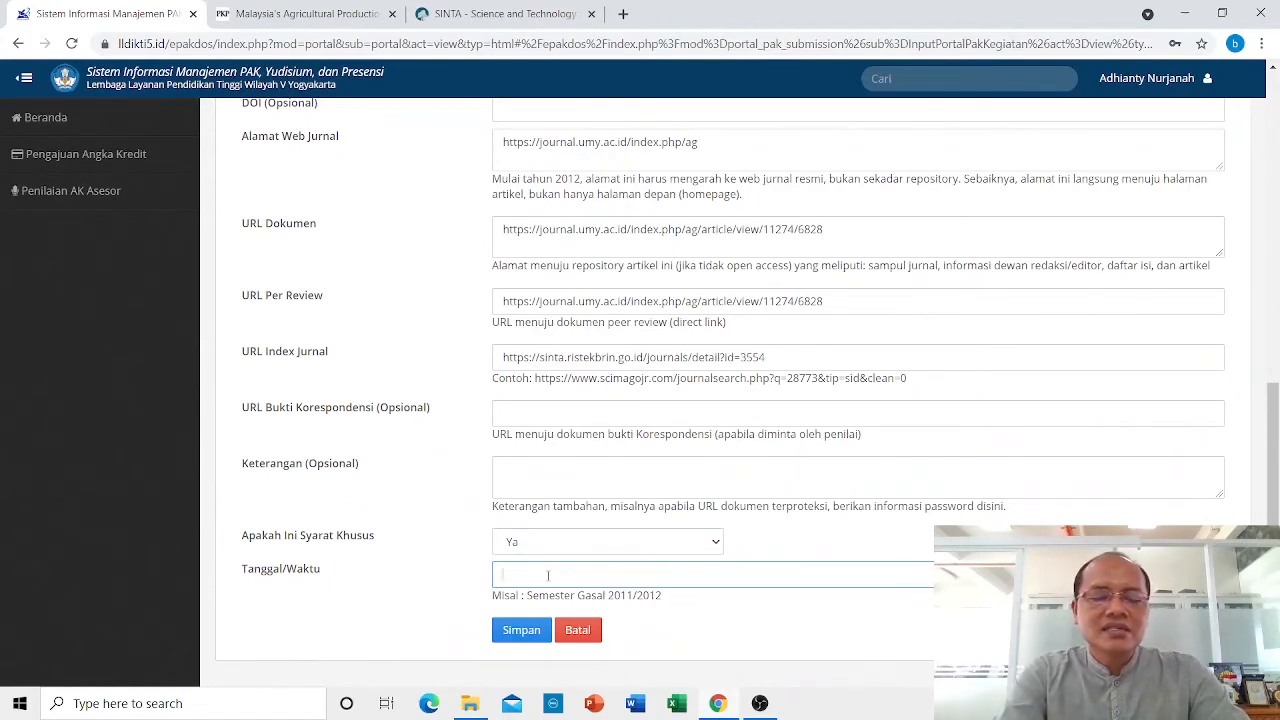
type("Sem")
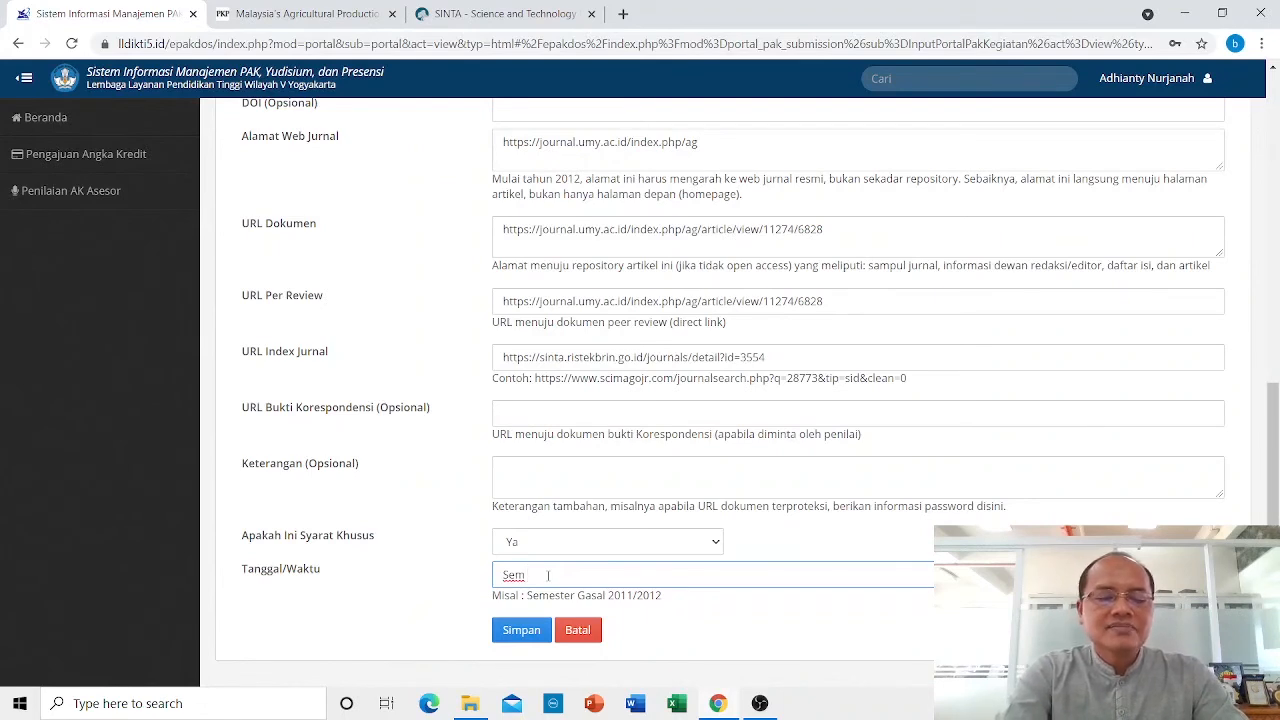
type(" Ganjil 20")
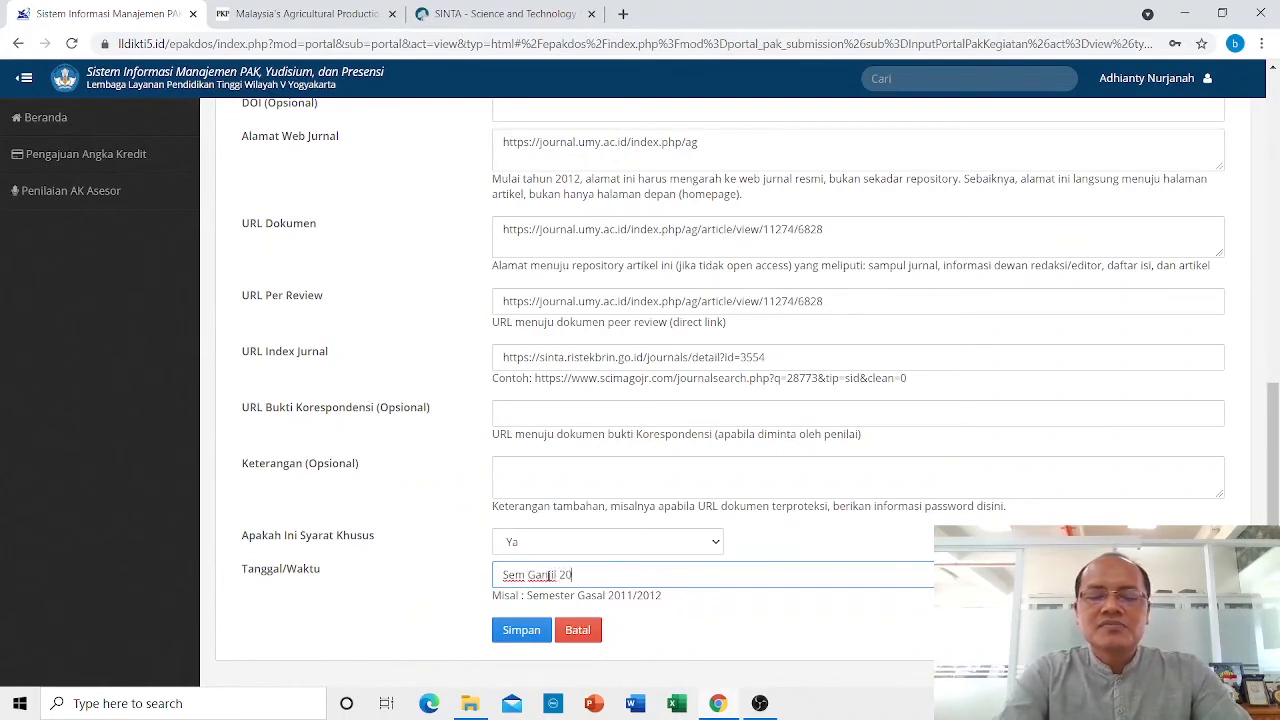
type("19/2020")
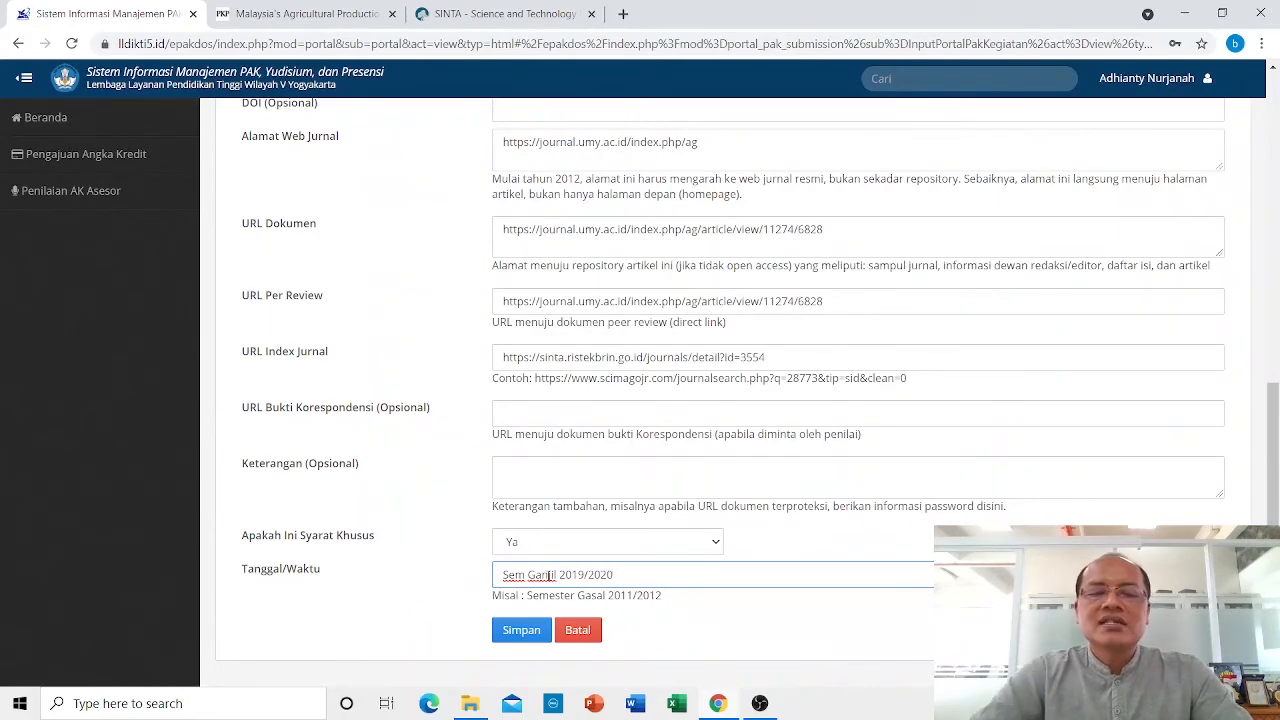
left_click(512, 630)
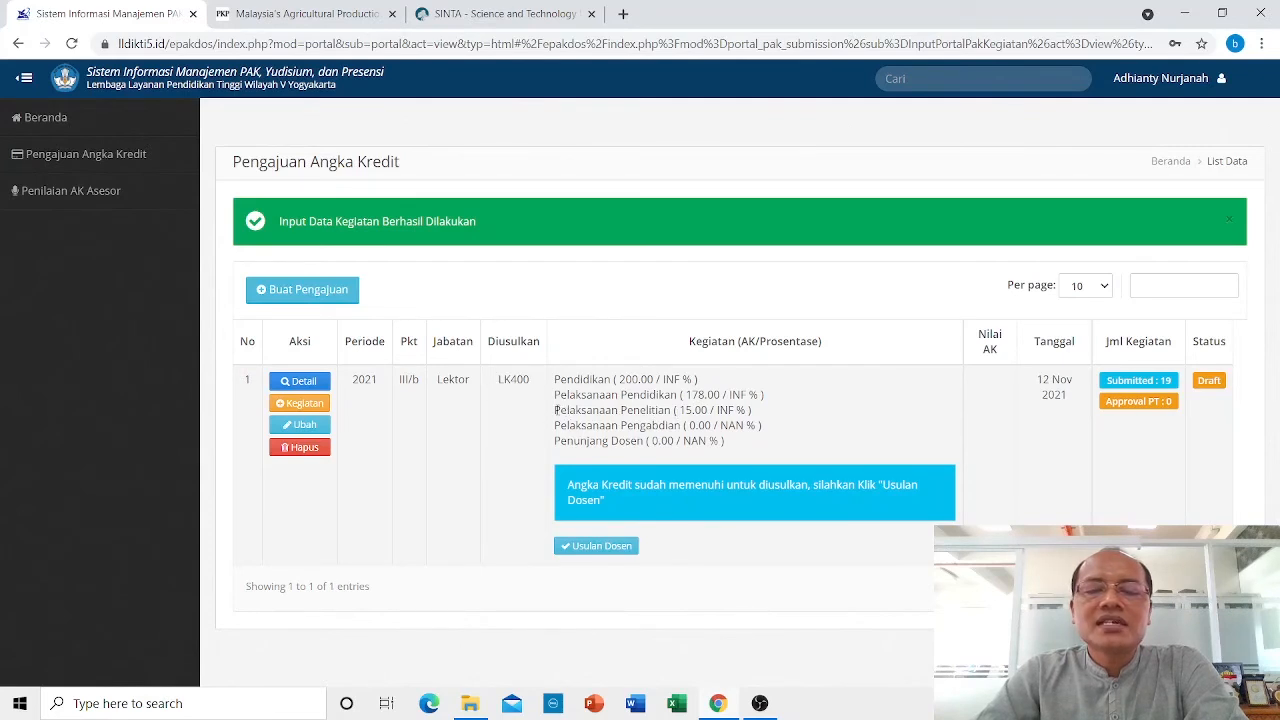
Verify the journal article shows 15 credits under Bidang C, then return to Pengajuan Angka Kredit.
left_click_drag(681, 410, 712, 410)
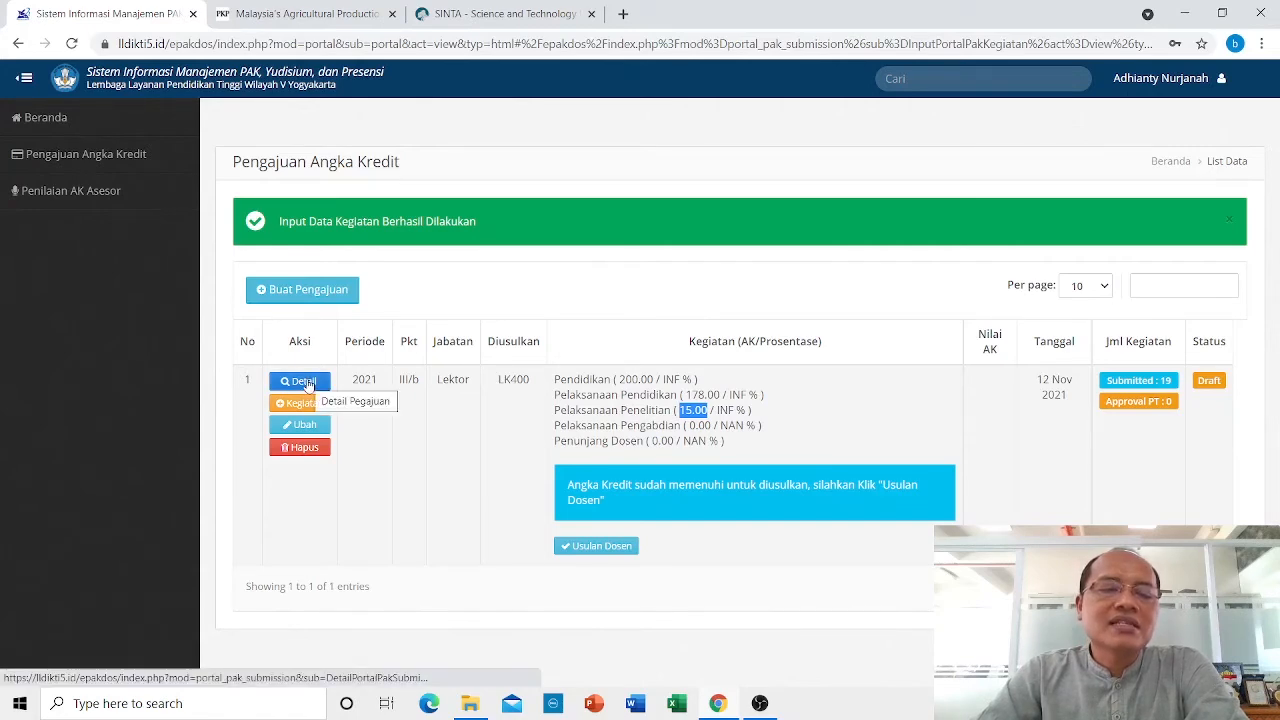
left_click(303, 382)
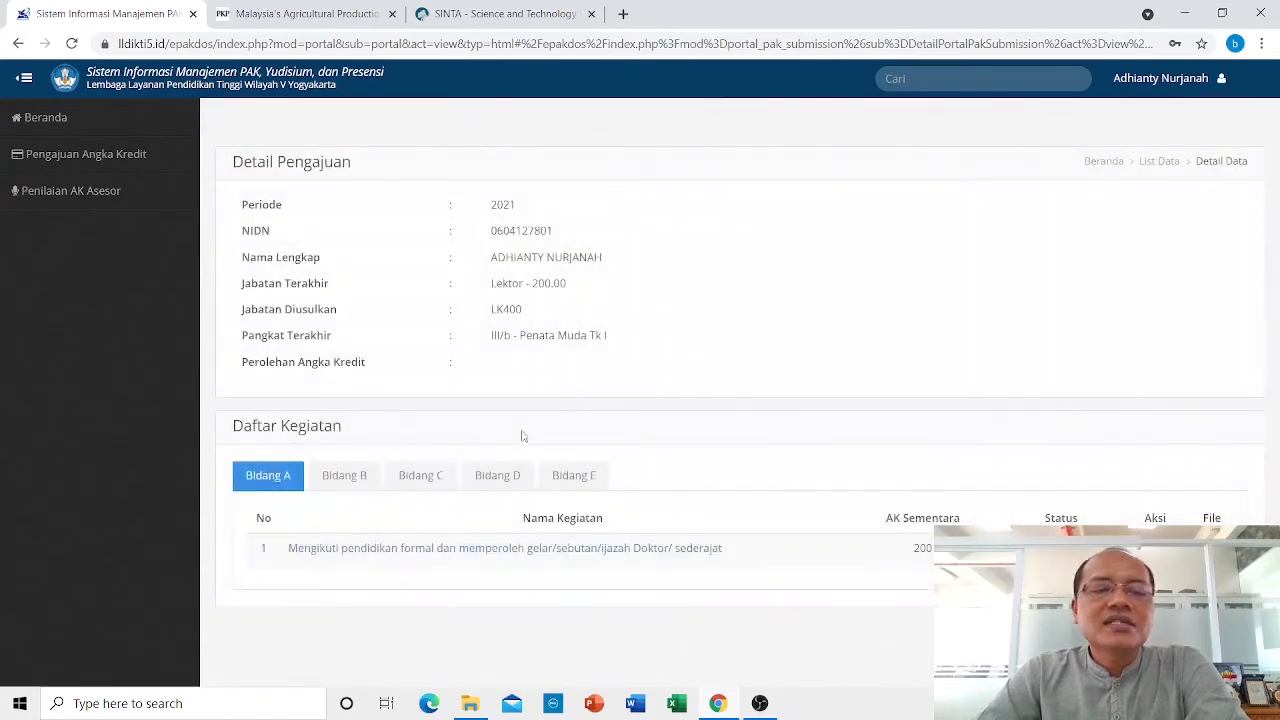
left_click(421, 477)
scroll(500, 420, "down", 2)
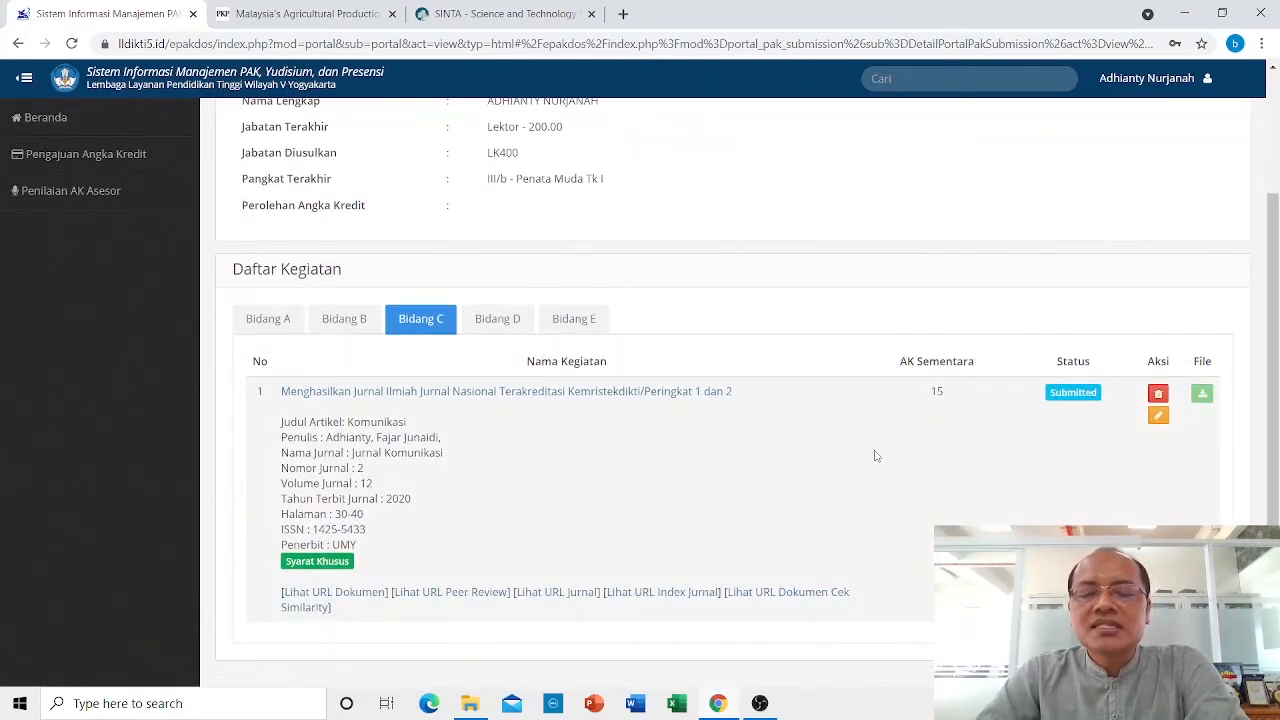
left_click_drag(929, 392, 956, 395)
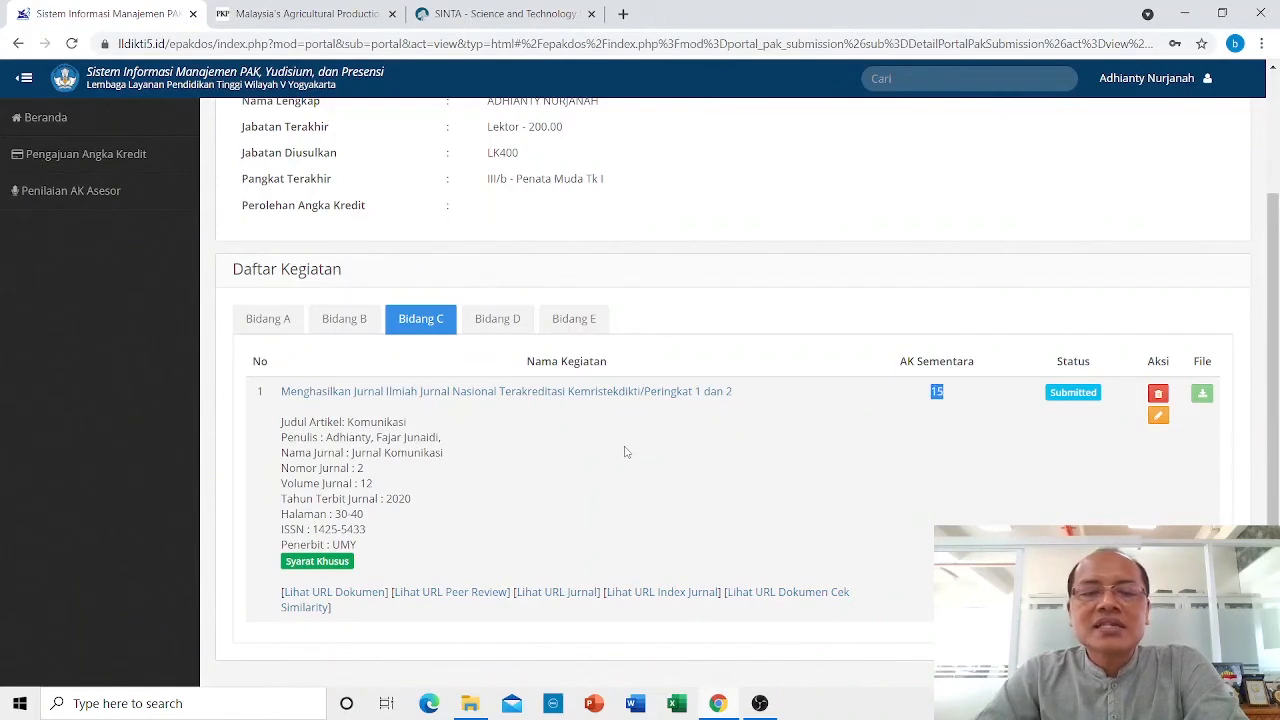
left_click(547, 456)
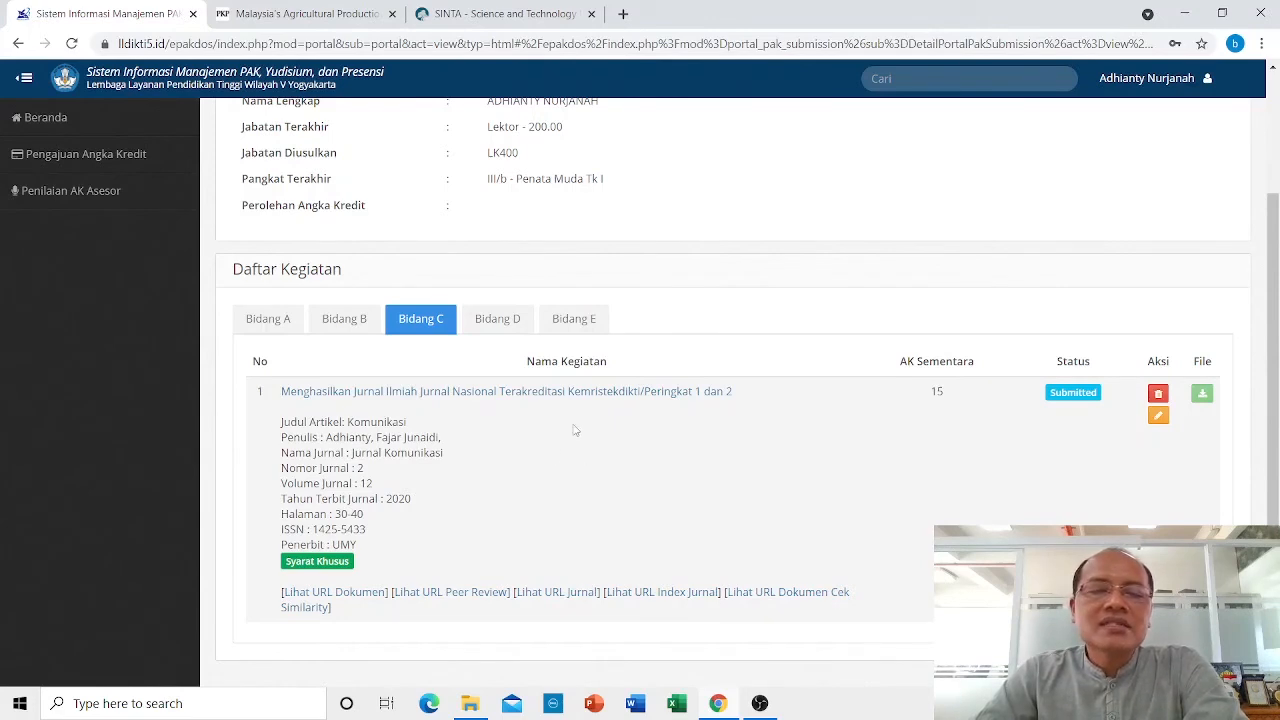
left_click(116, 158)
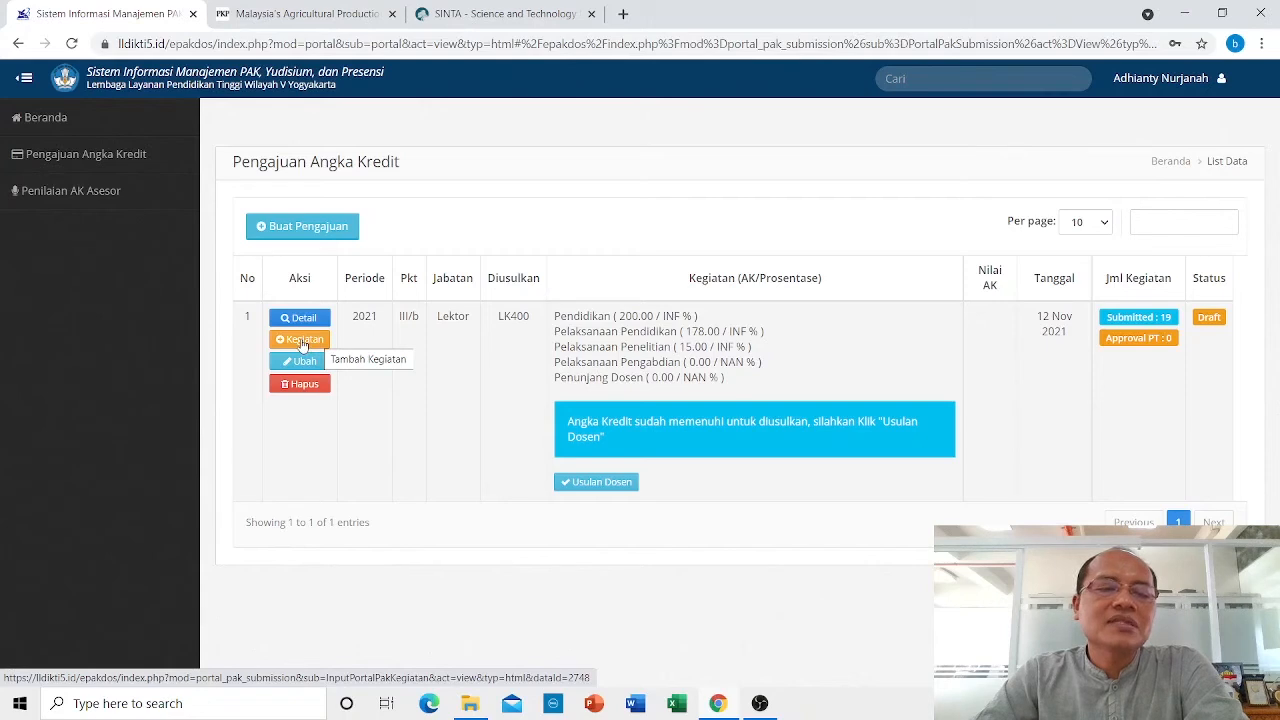
Add an activity with Unsur Pelaksanaan Pengabdian Kepada Masyarakat and the incidental 'Memberi latihan / penyuluhan' option.
left_click(300, 340)
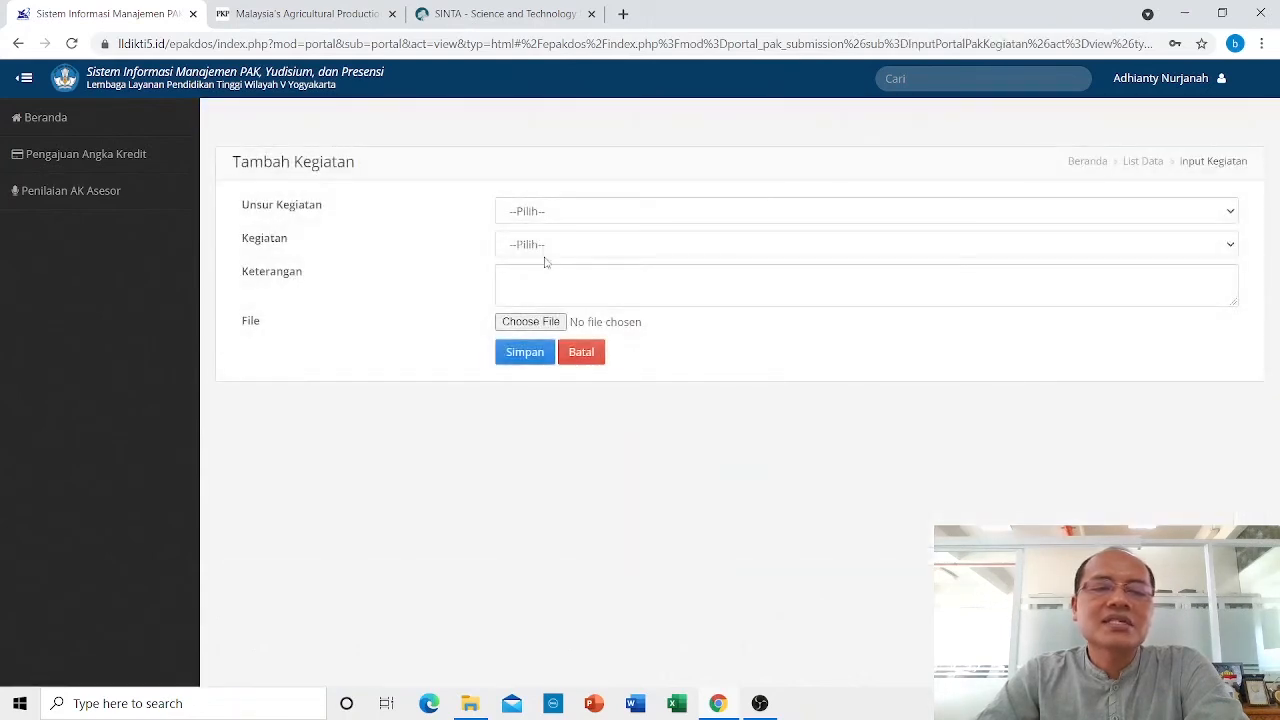
left_click(560, 214)
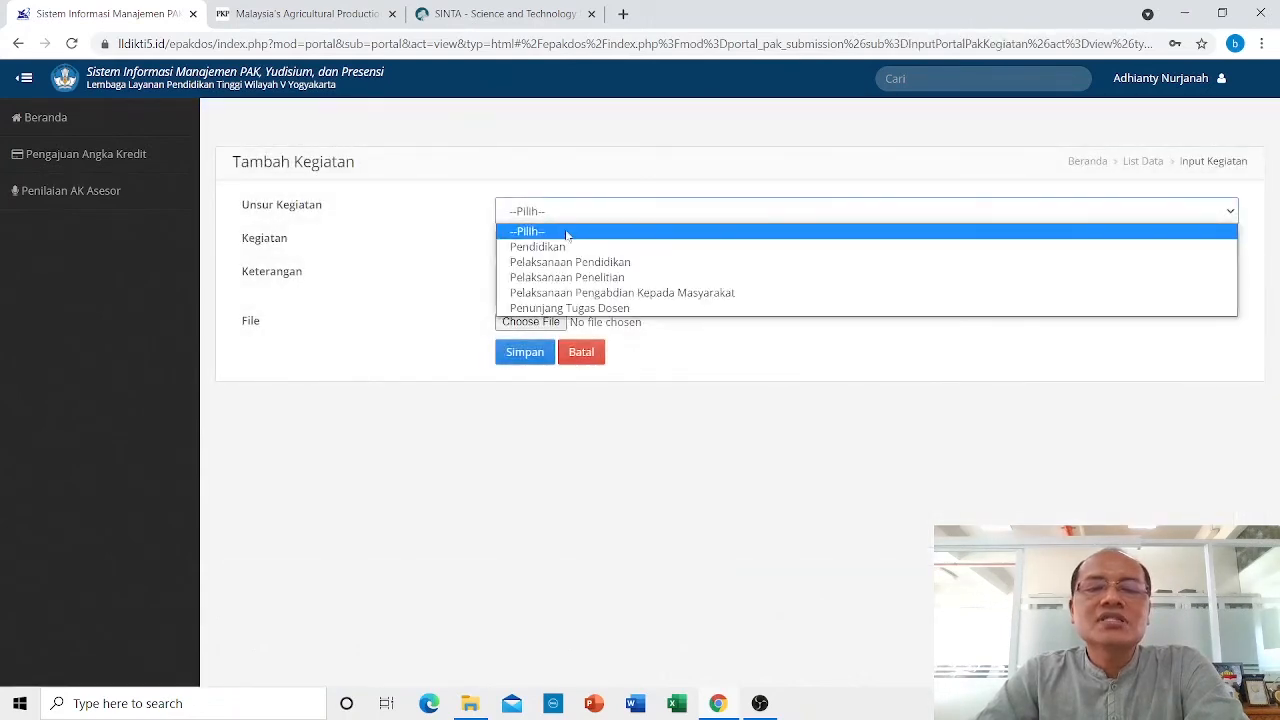
left_click(580, 293)
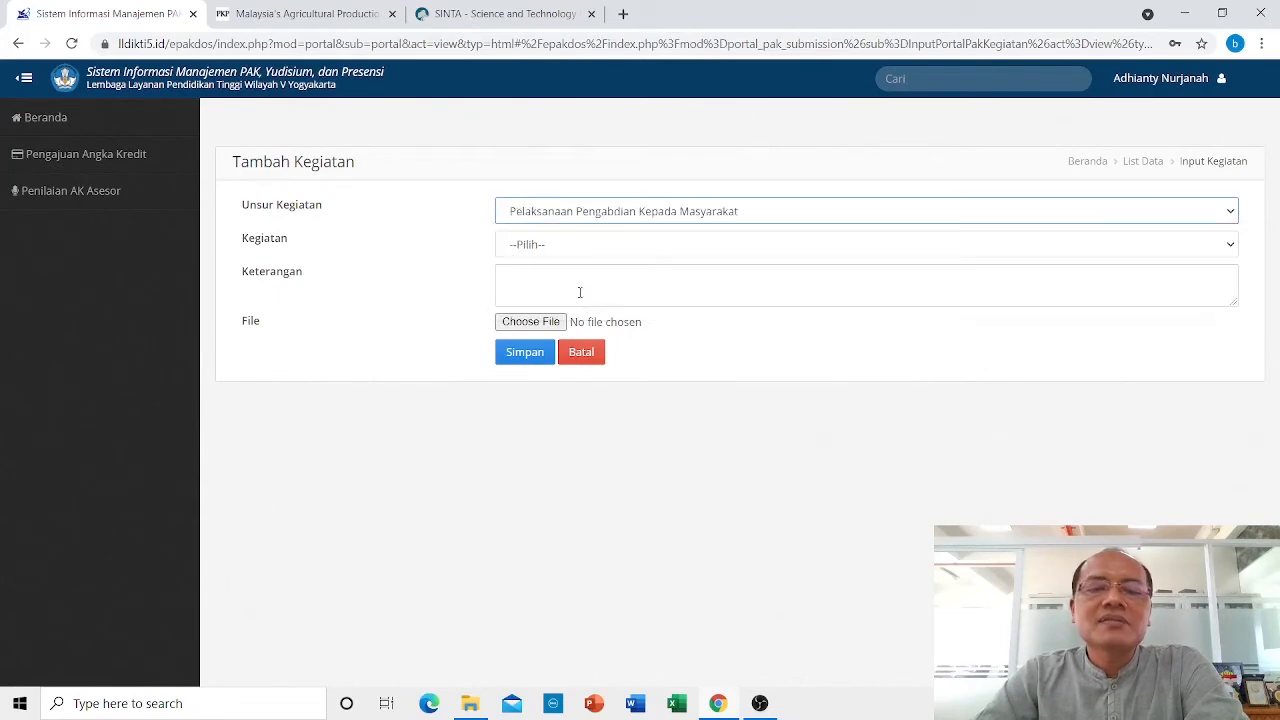
left_click(529, 247)
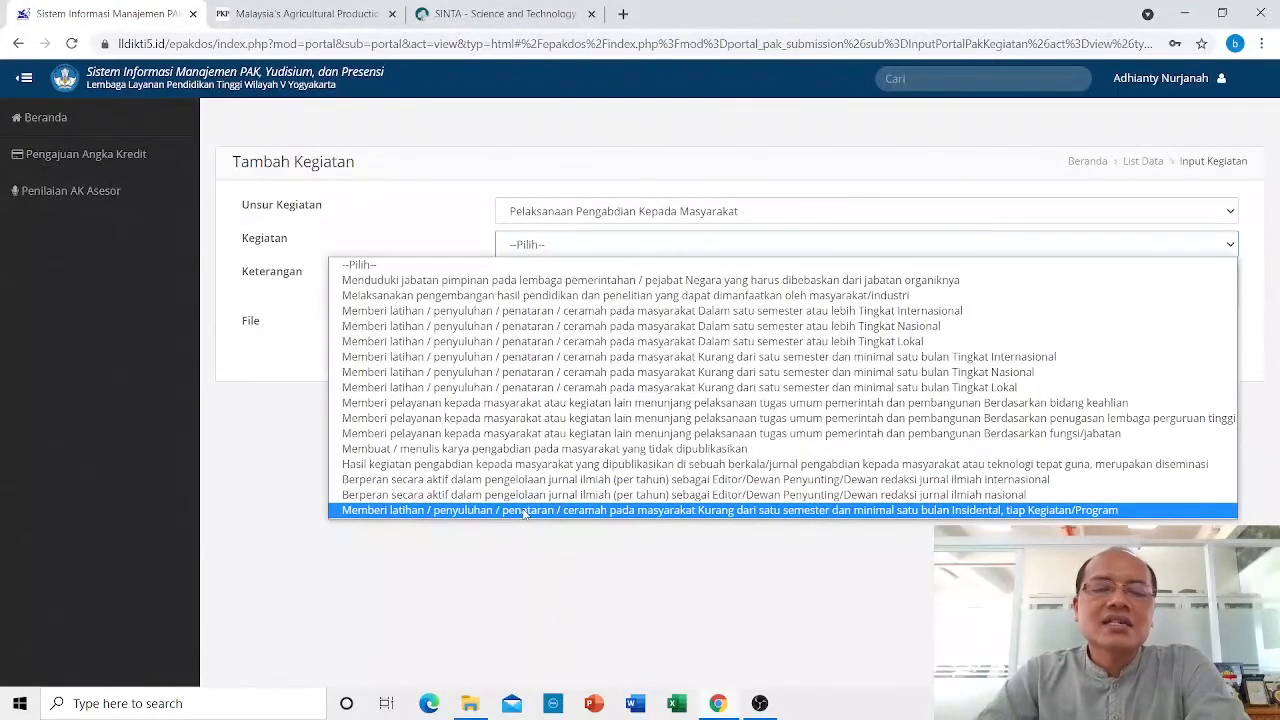
left_click(523, 510)
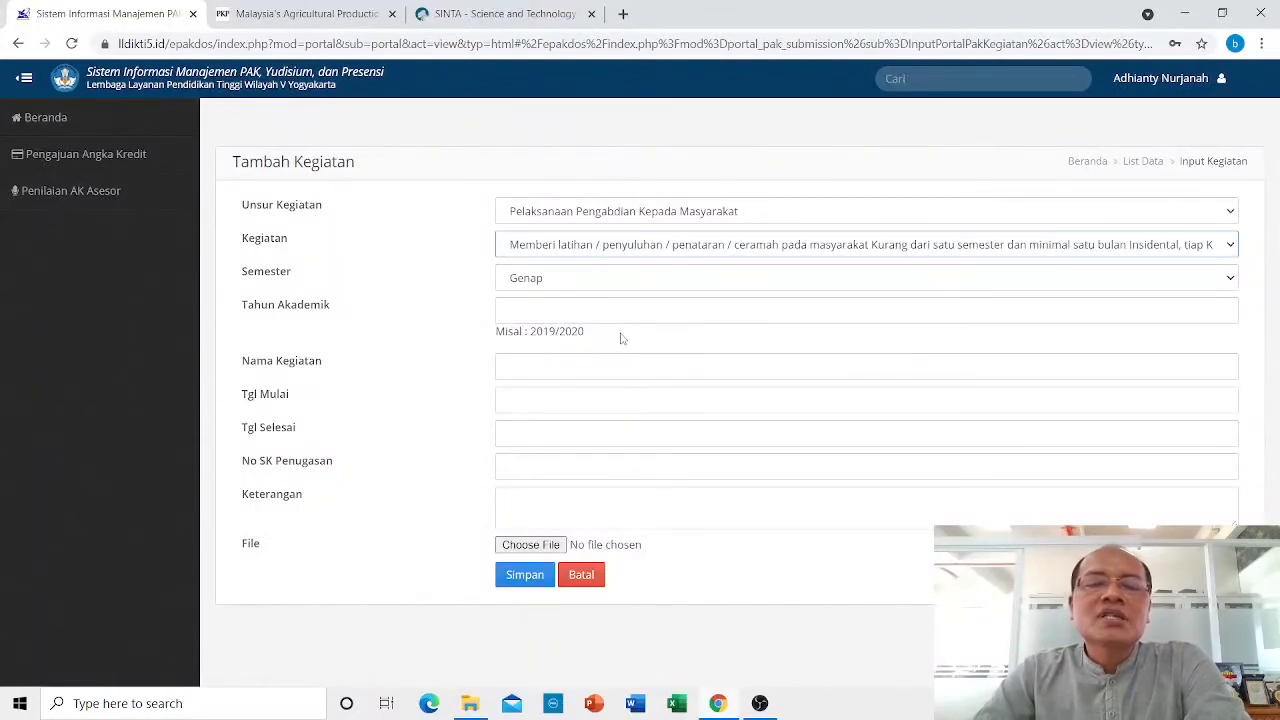
Enter academic year 2019/2020 and activity name 'Penyuluhan Kesehatan'.
left_click(573, 310)
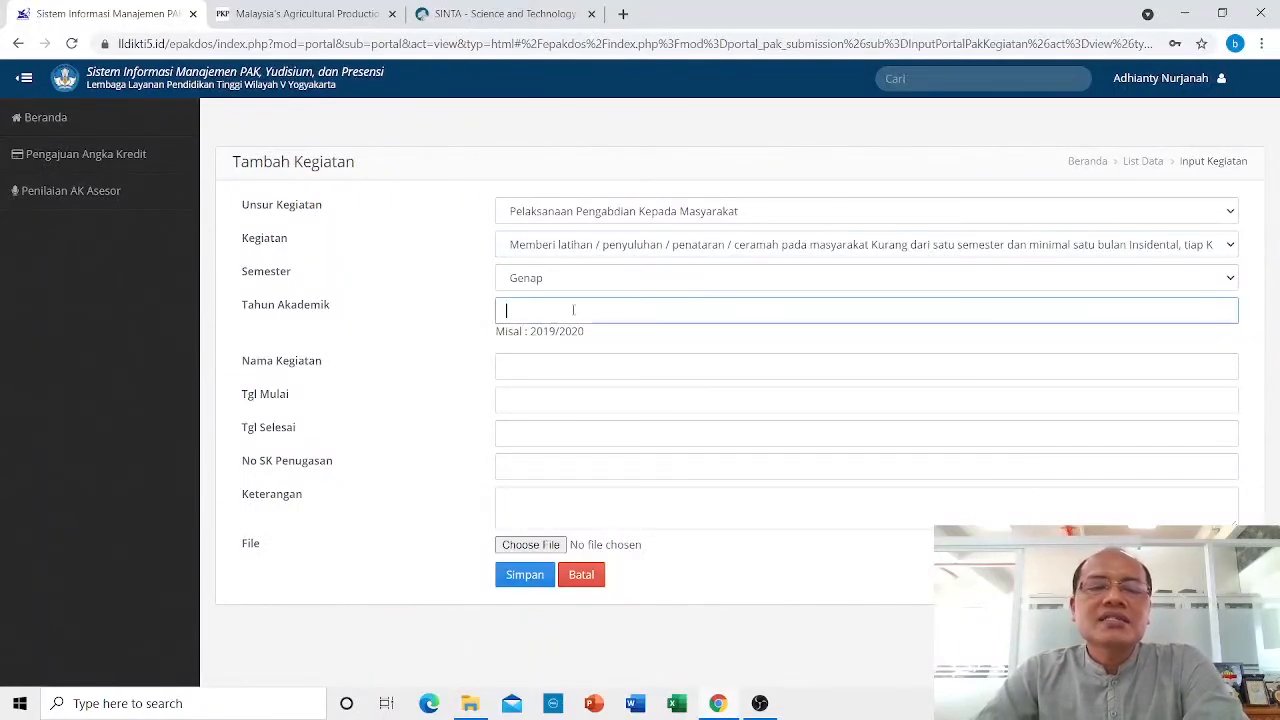
type("2019")
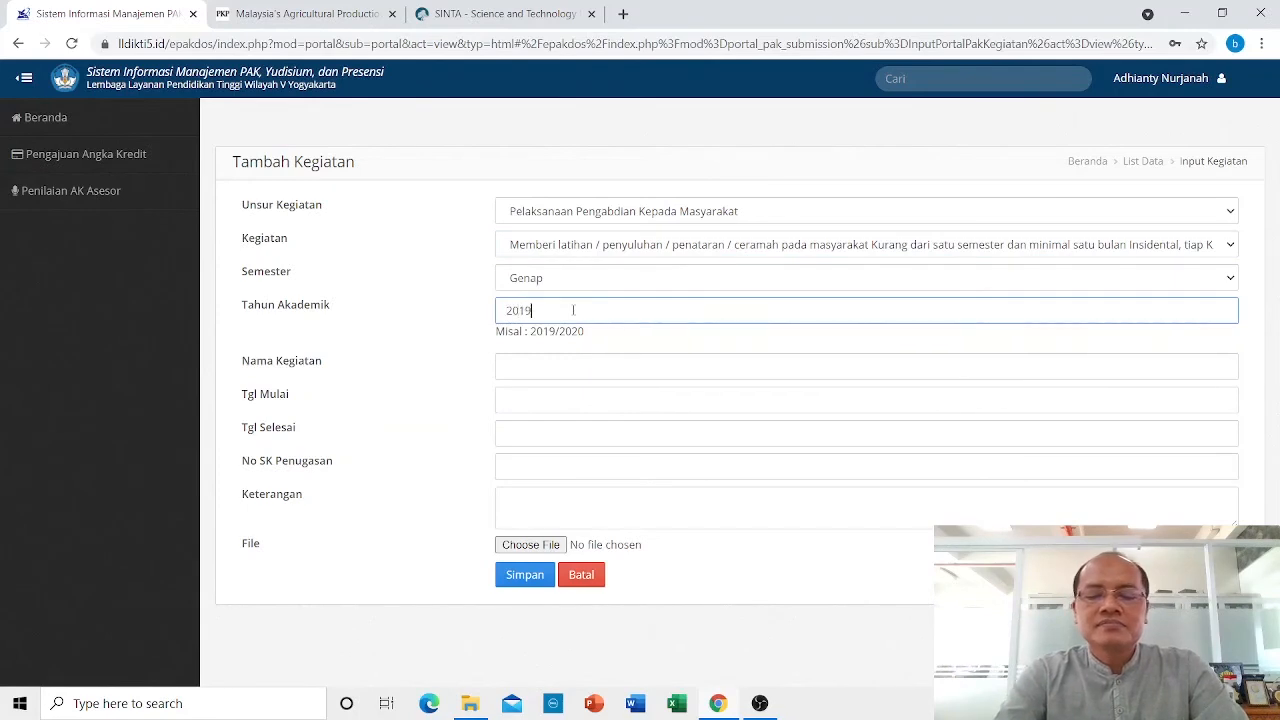
type("/2020")
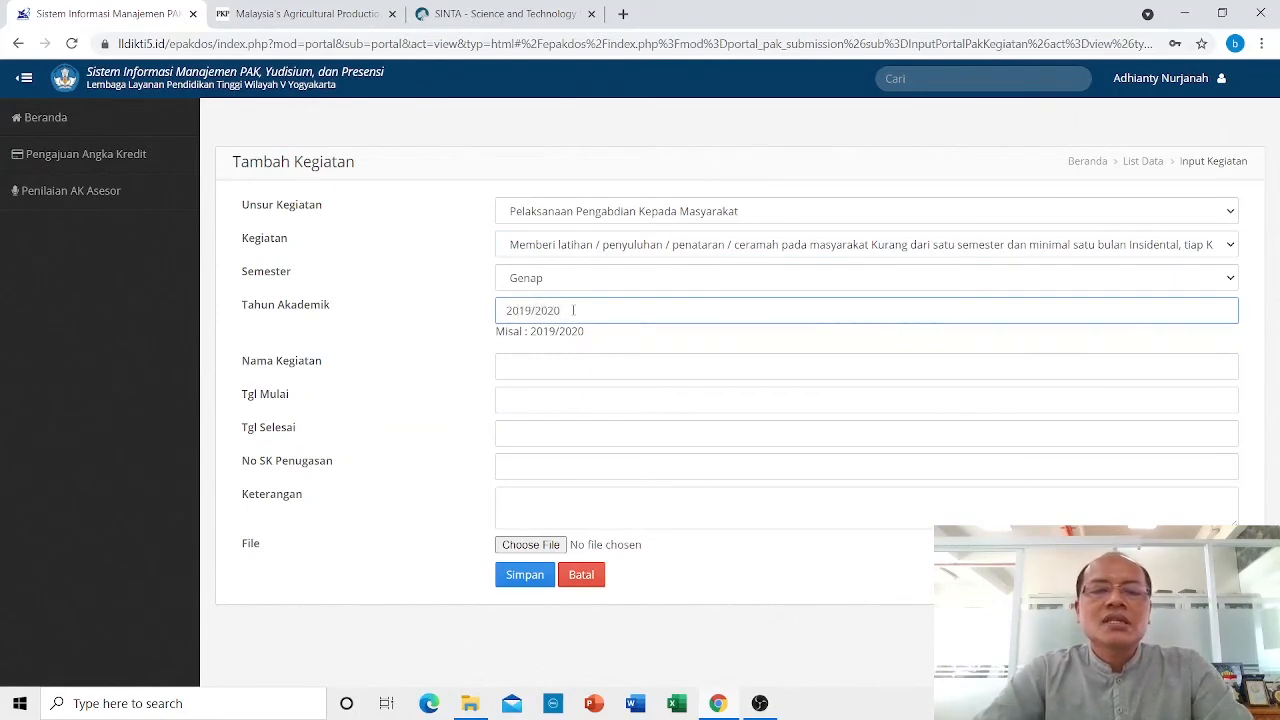
left_click(535, 371)
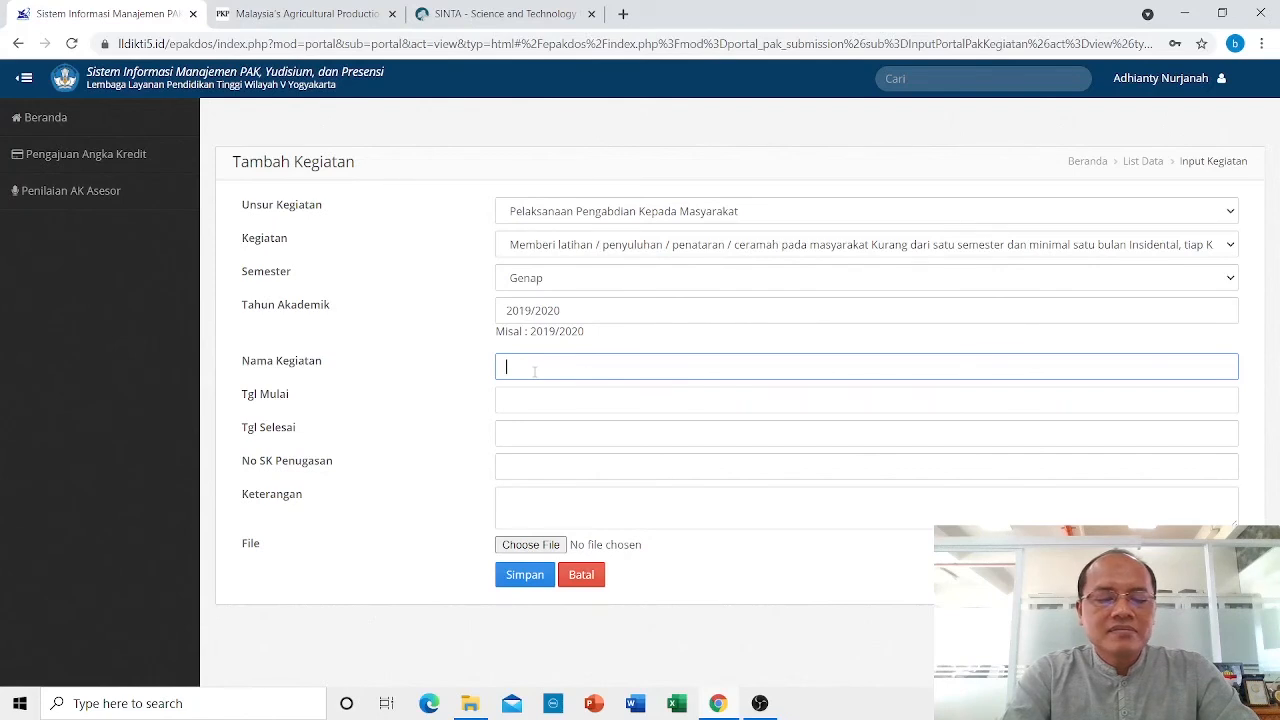
type("Penyu")
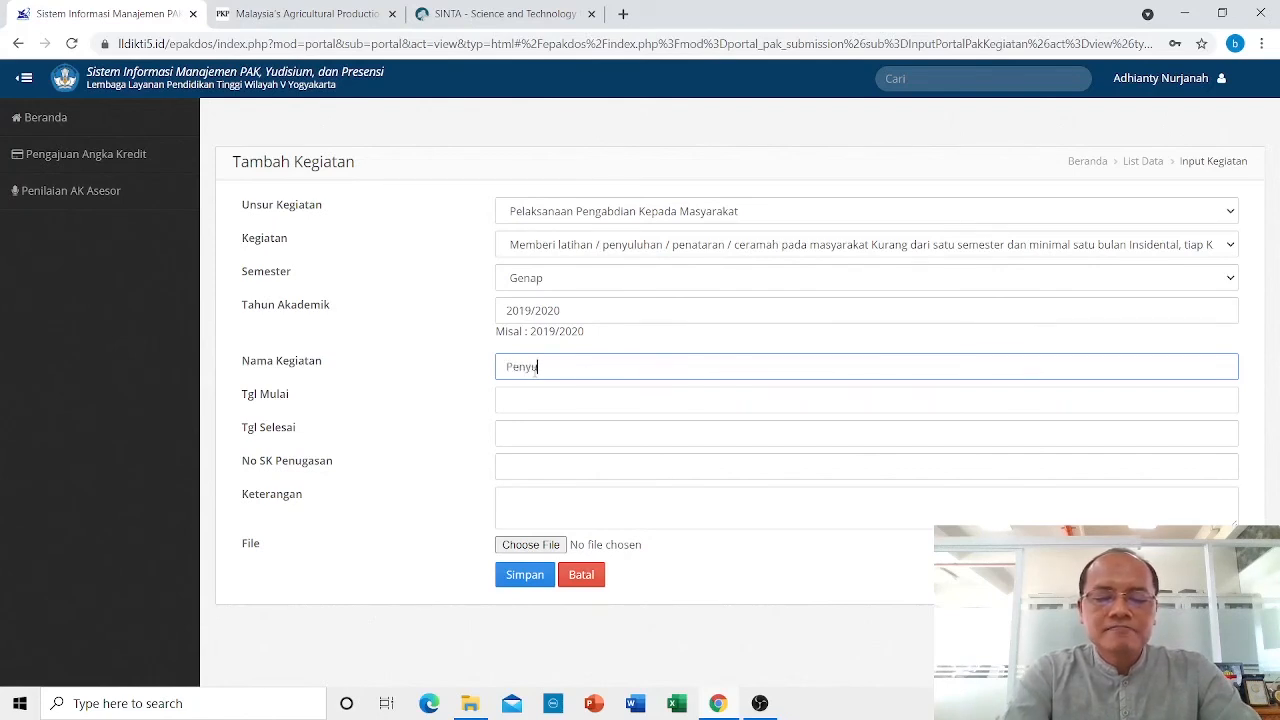
type("luhan")
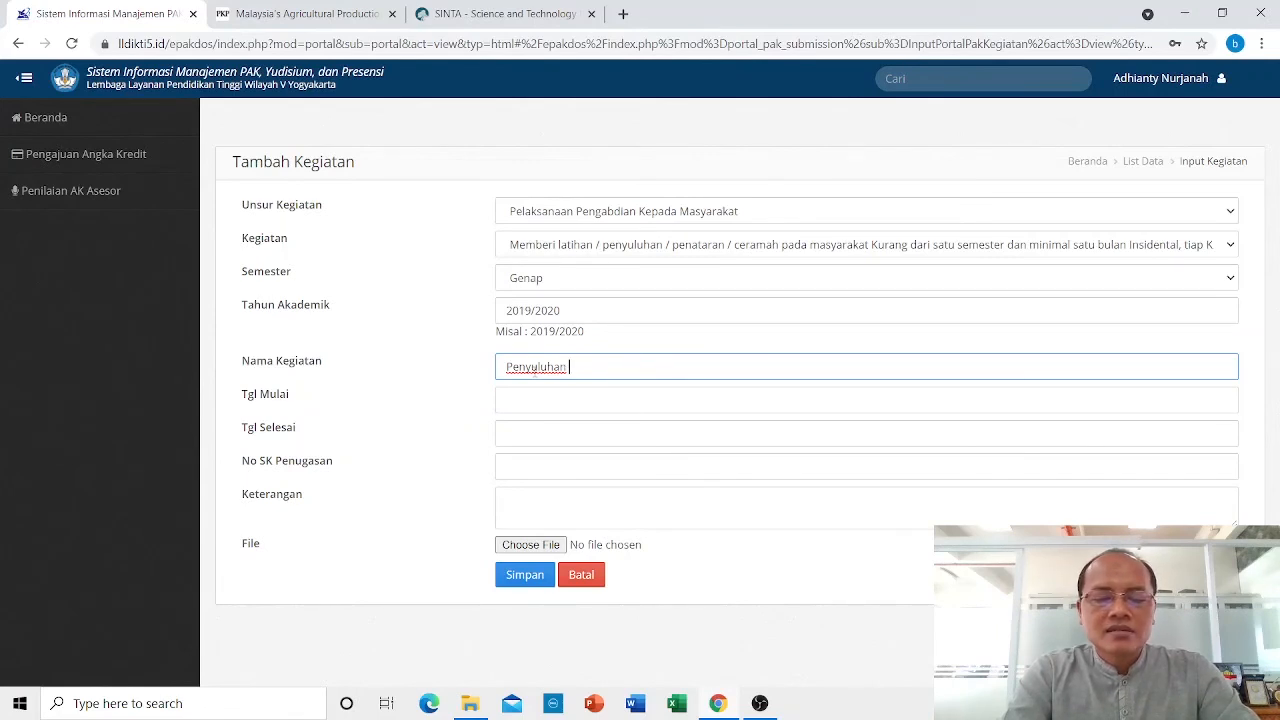
type("Kes")
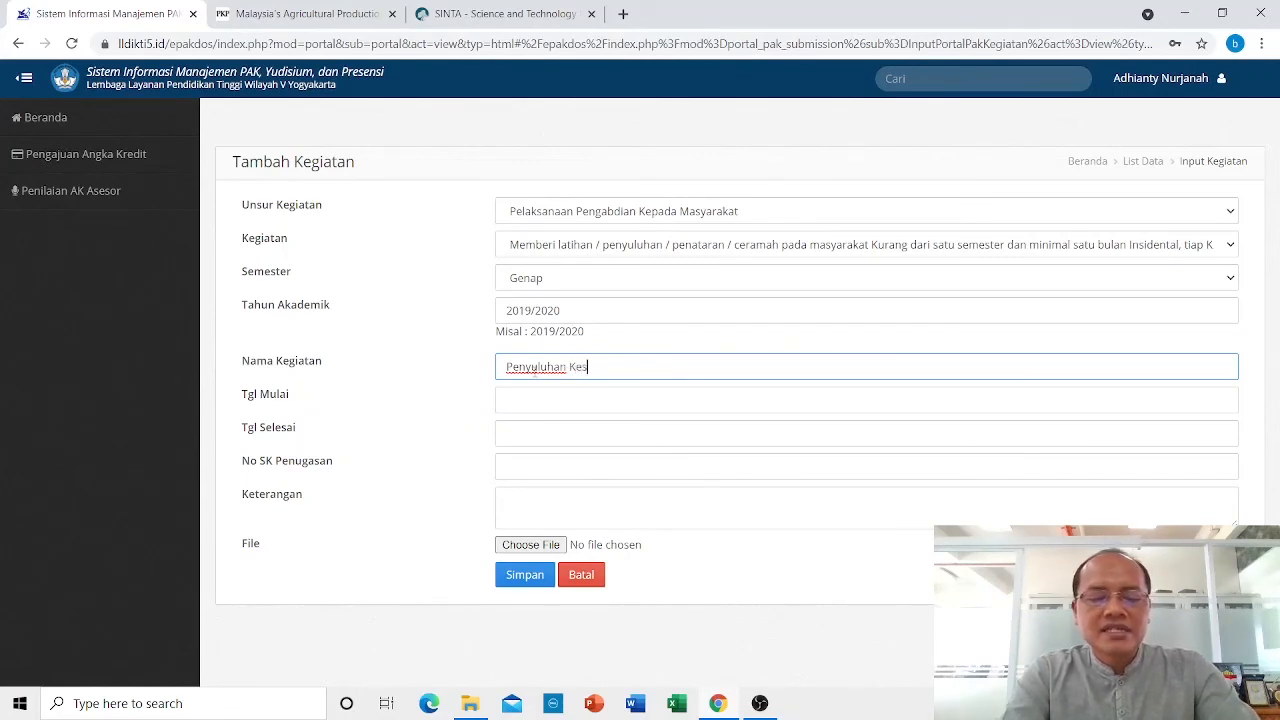
type("ehatan")
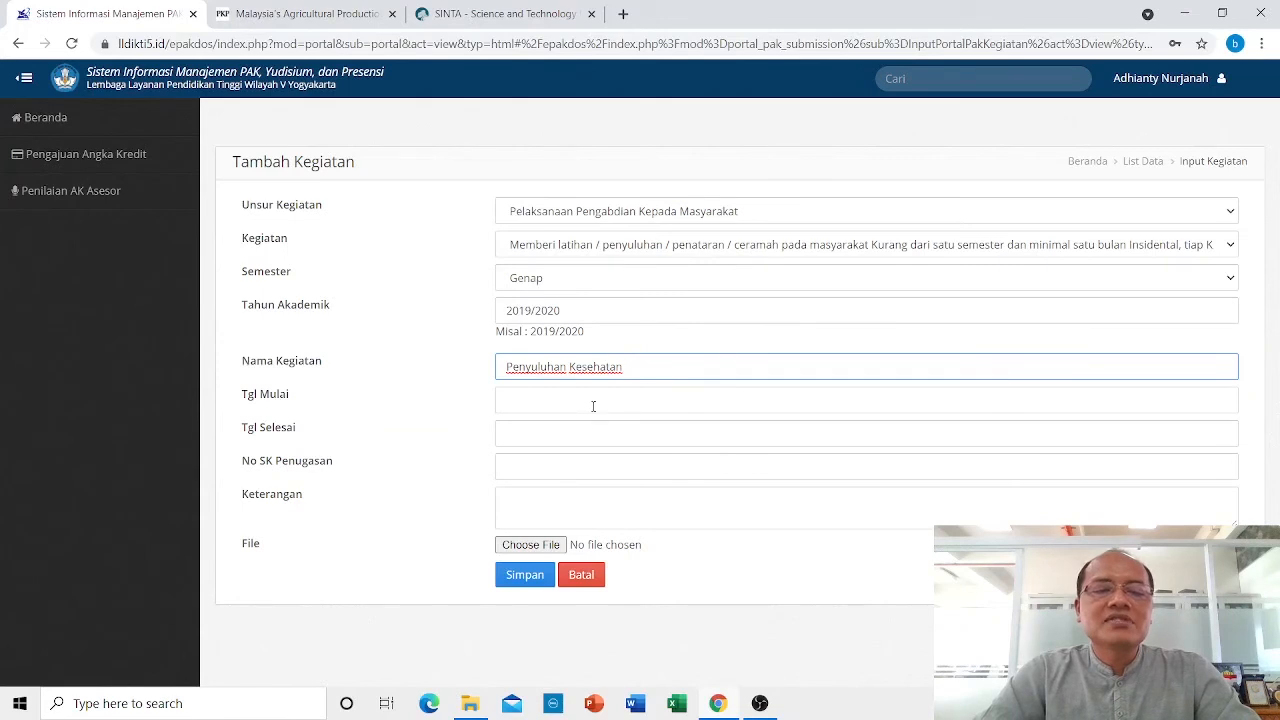
Set both Tgl Mulai and Tgl Selesai to 23 November 2021.
left_click(564, 398)
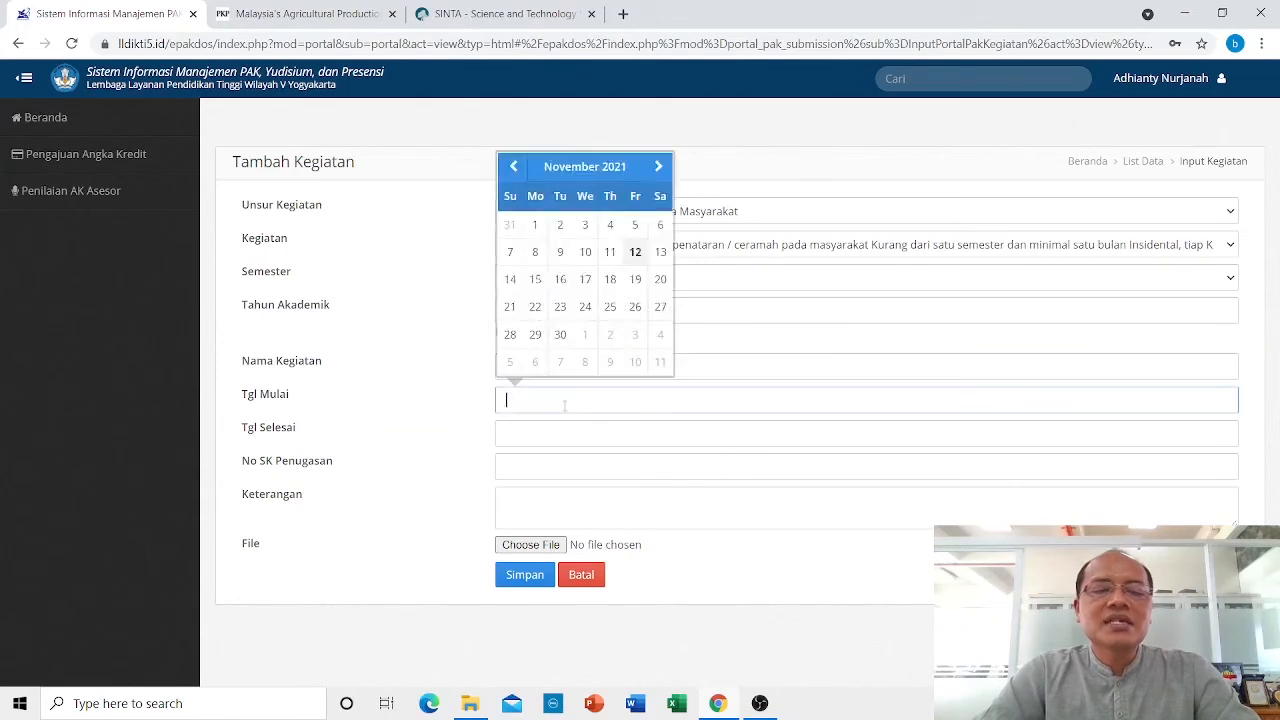
left_click(560, 307)
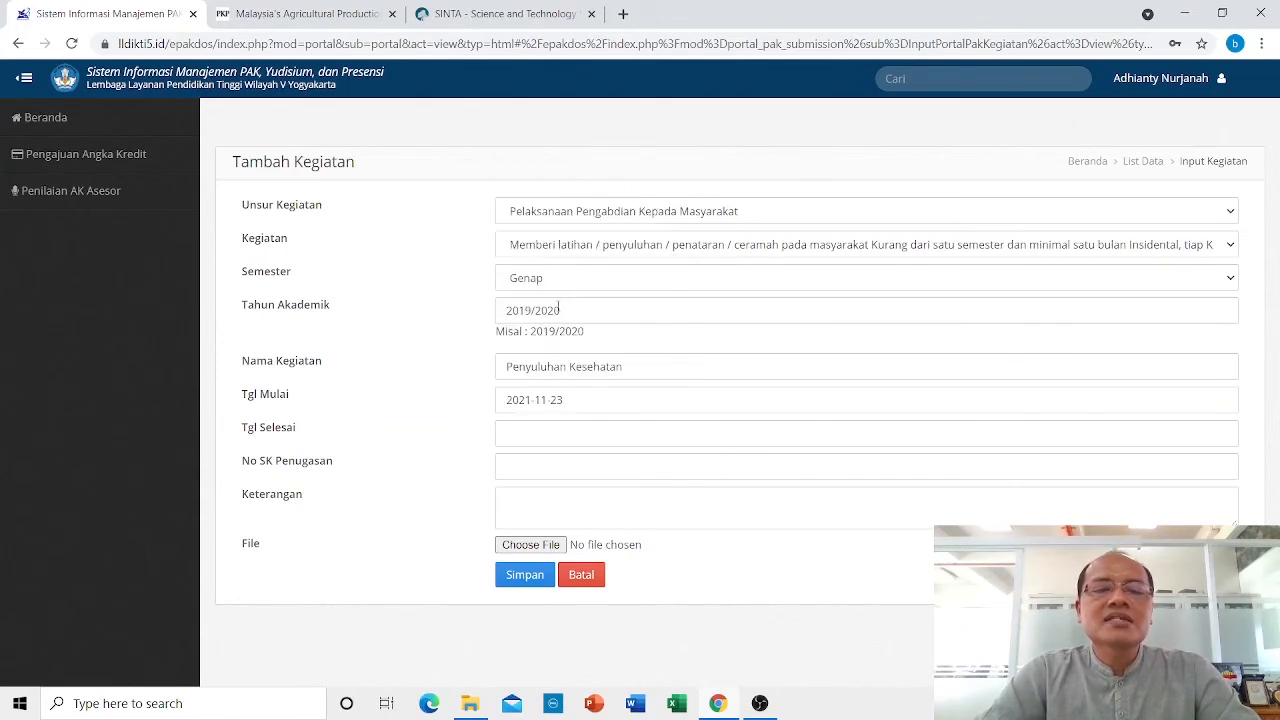
left_click(538, 431)
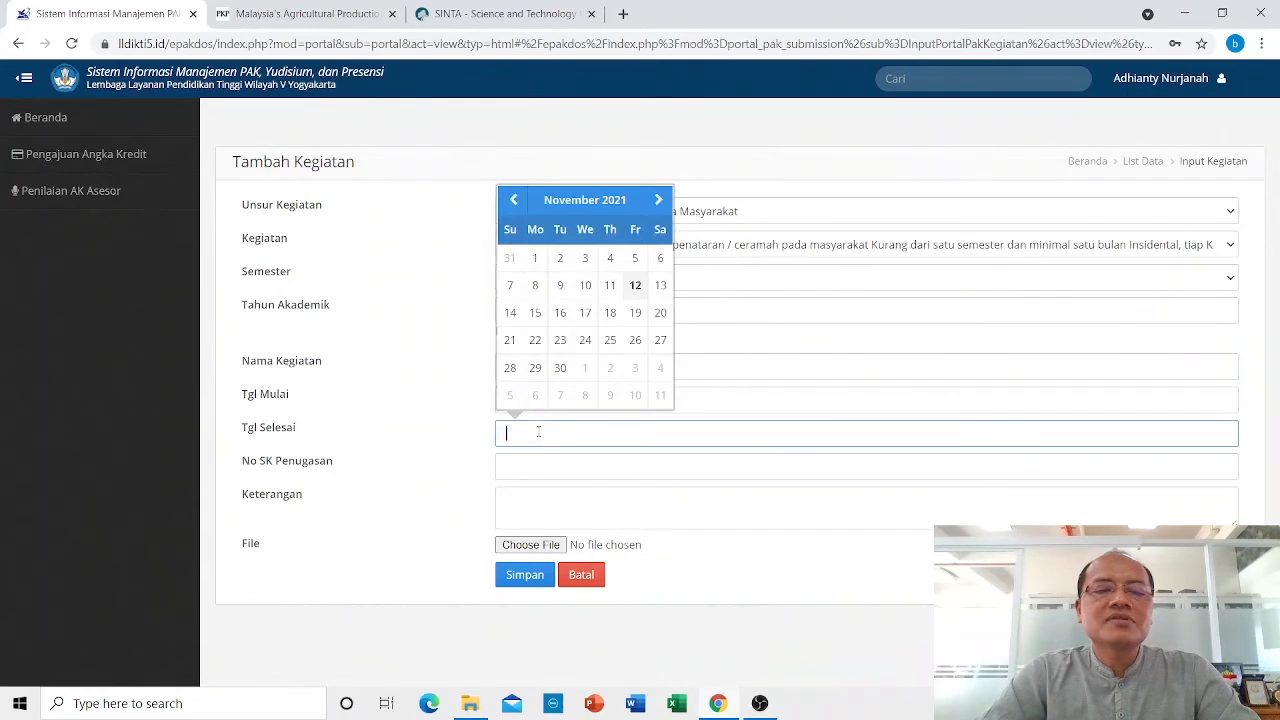
left_click(557, 338)
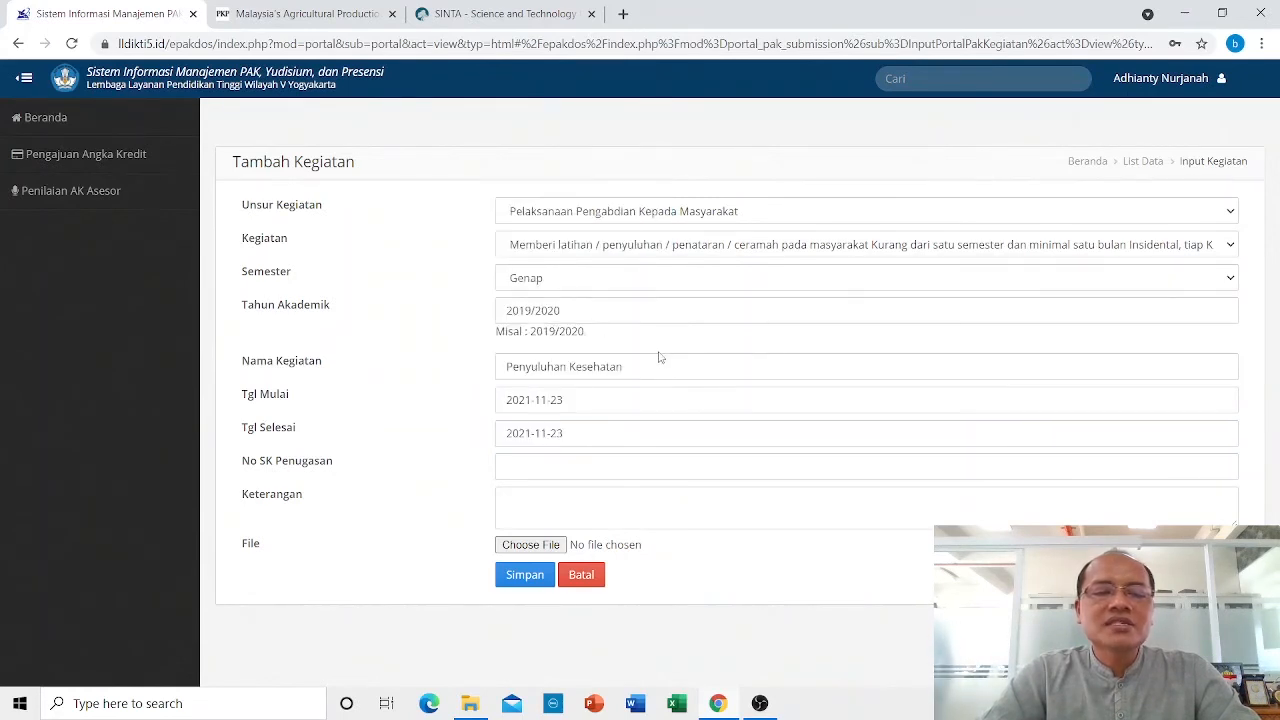
Enter No SK Penugasan 32/A.3-II/FEB/XII/2020.
left_click(552, 467)
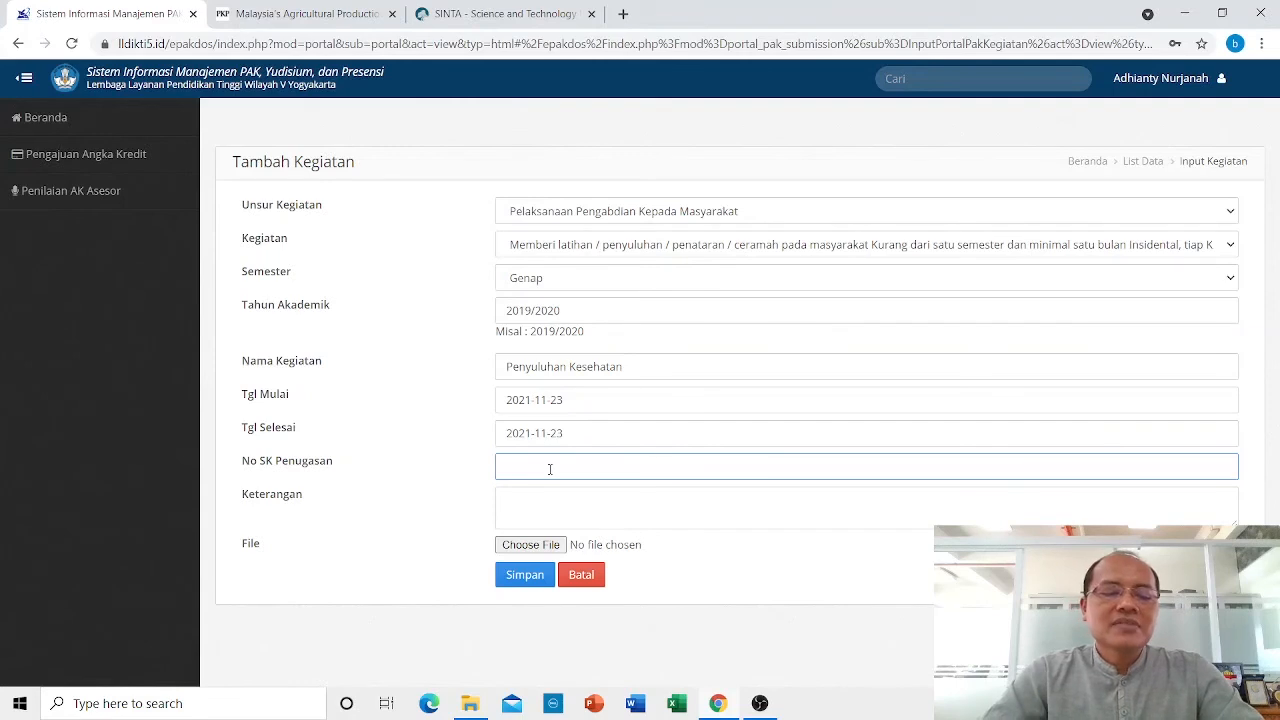
type("32/")
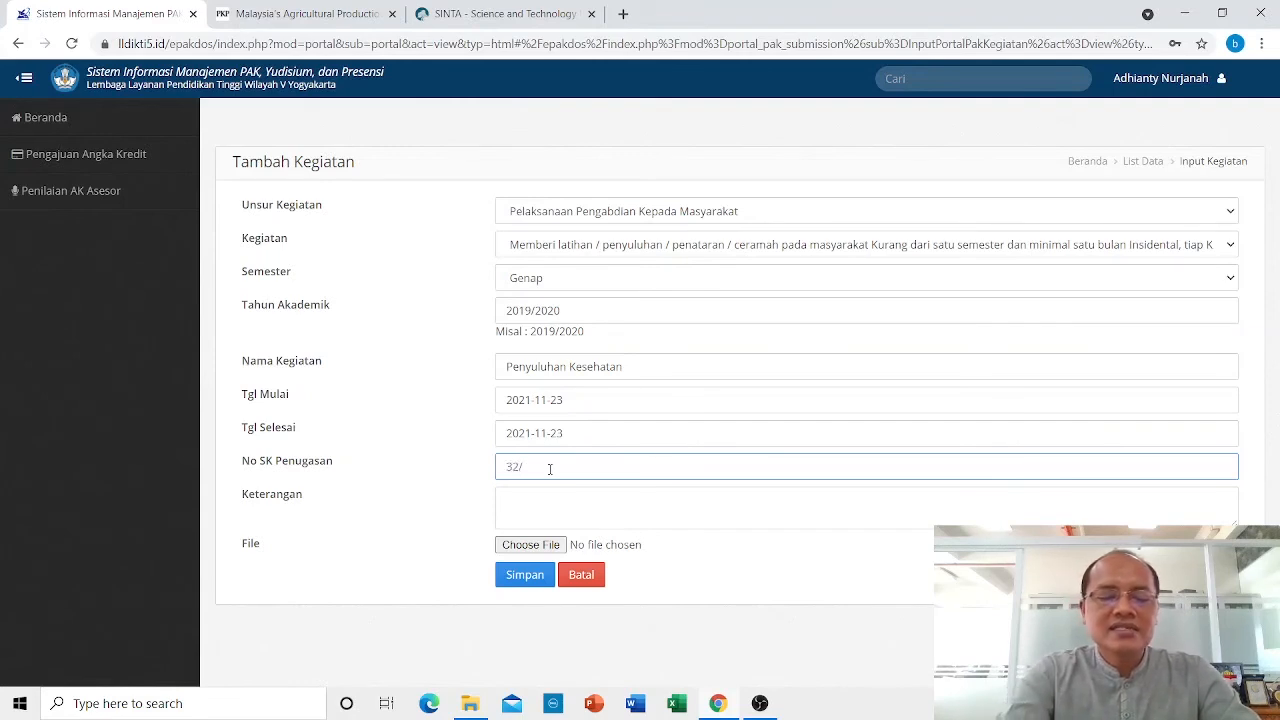
type("I")
type("E")
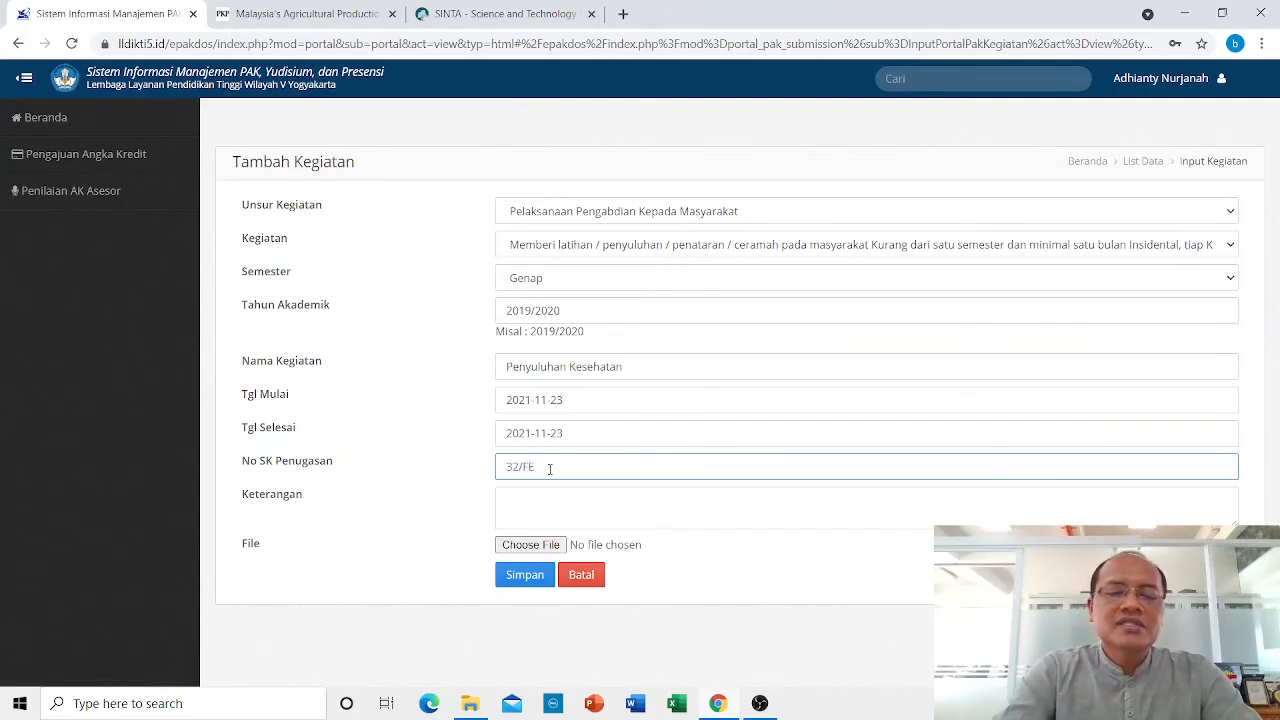
key("BackSpace")
key("BackSpace")
type("A")
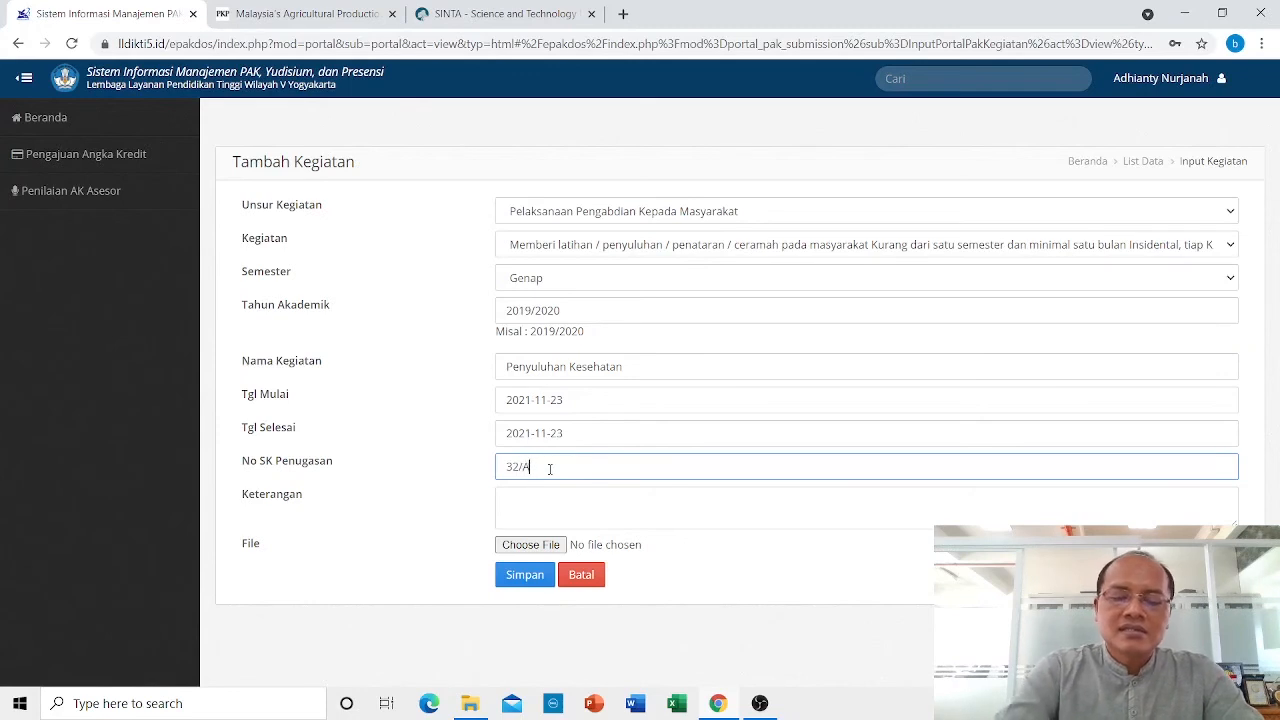
type(".3-")
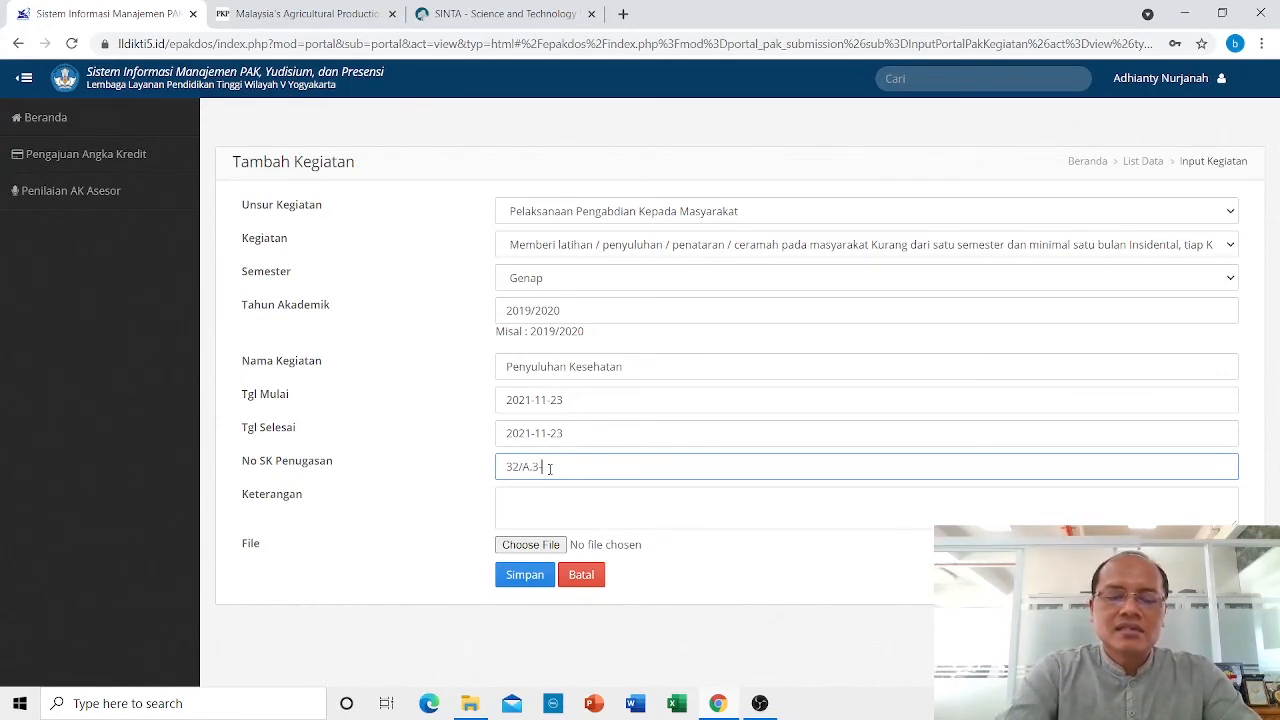
type("II/")
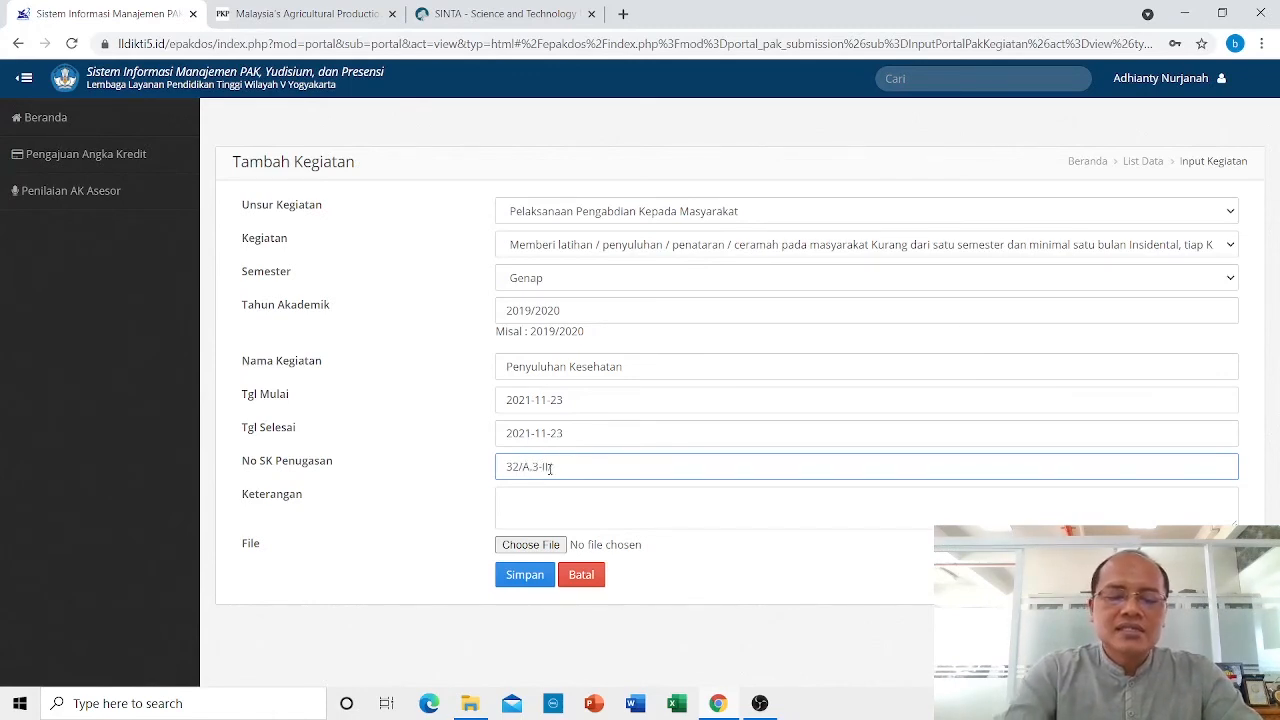
type("FEB")
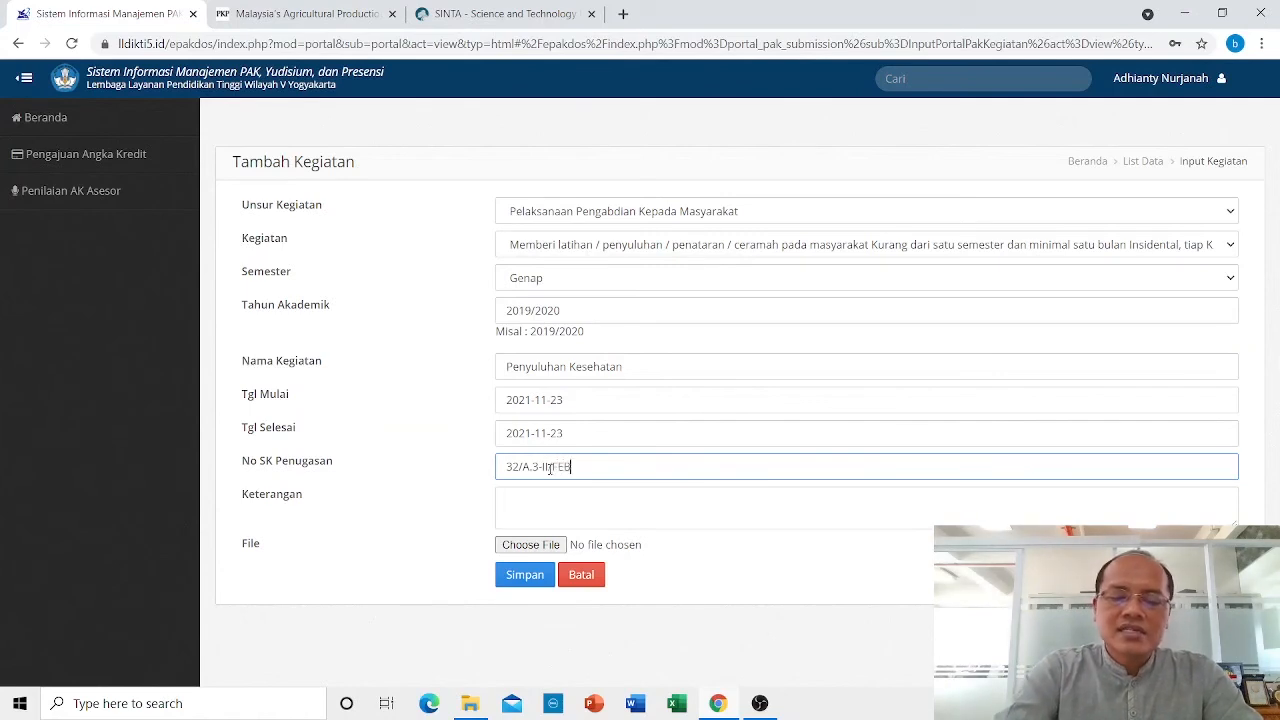
type("/XII/2020")
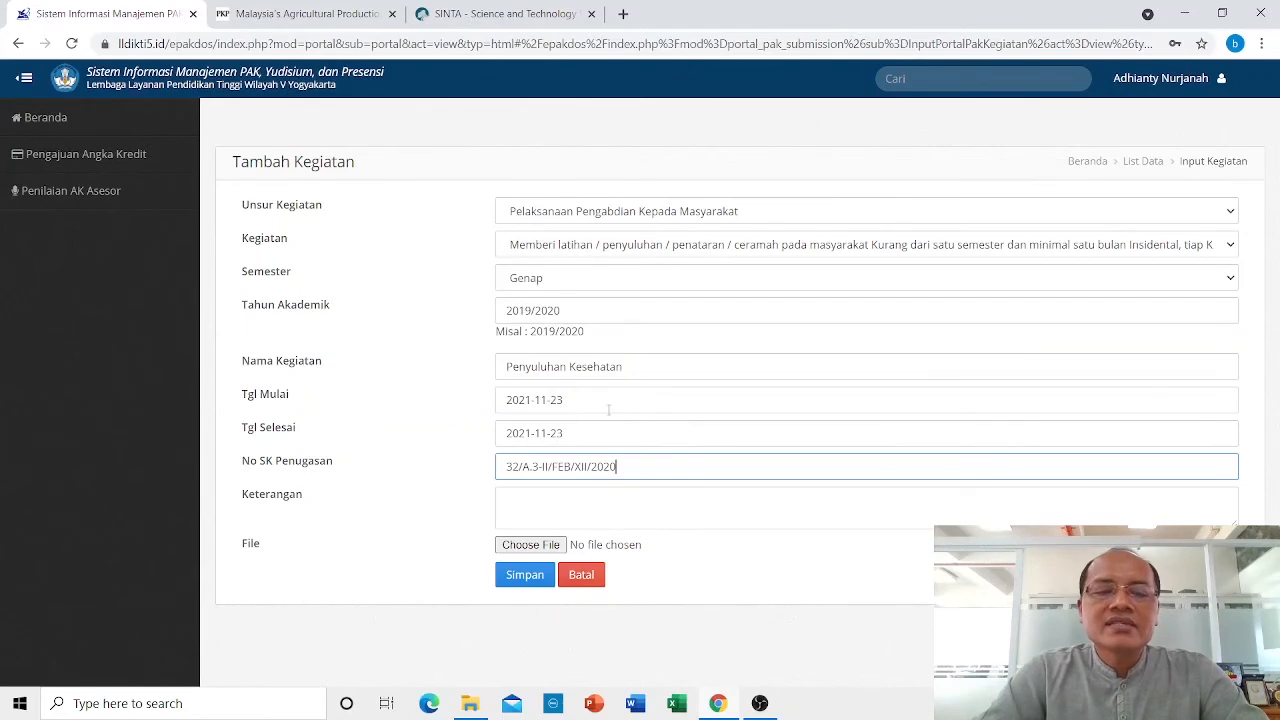
left_click(530, 545)
Attach SOP Pemindahan Homebase Dosen.pdf from Downloads and save the community-service activity.
scroll(240, 242, "down", 4)
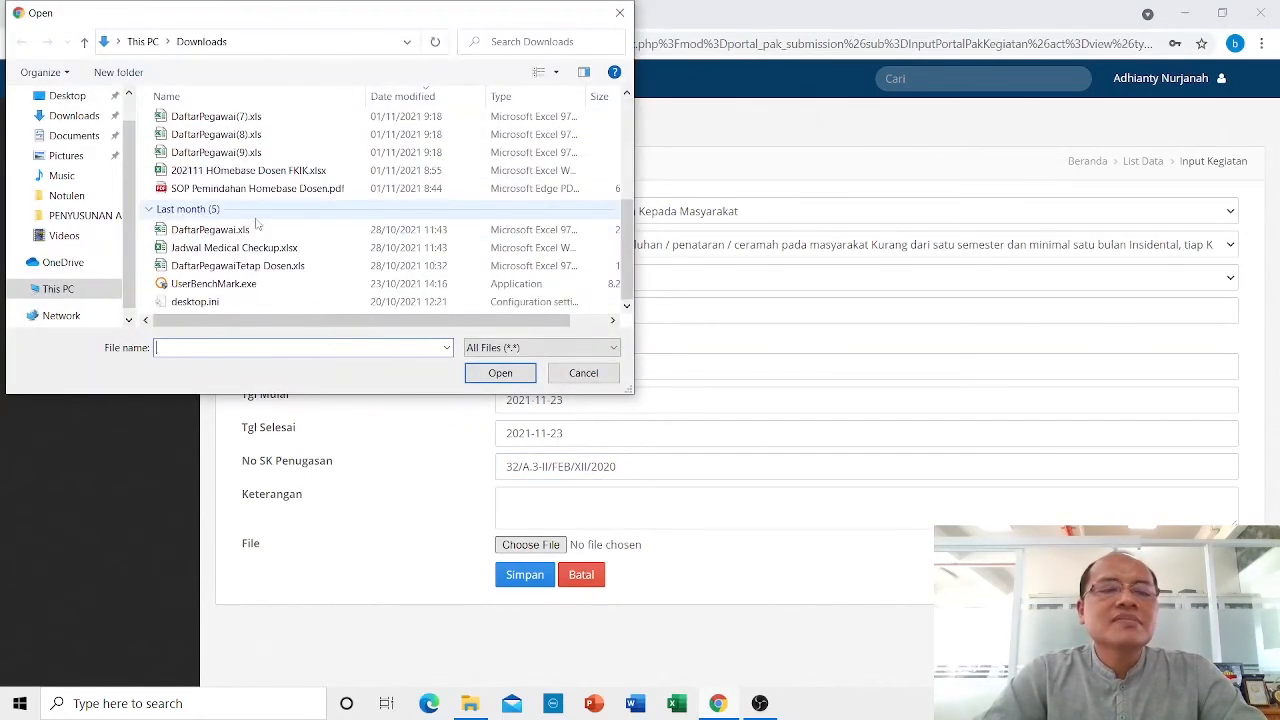
left_click(246, 189)
left_click(480, 373)
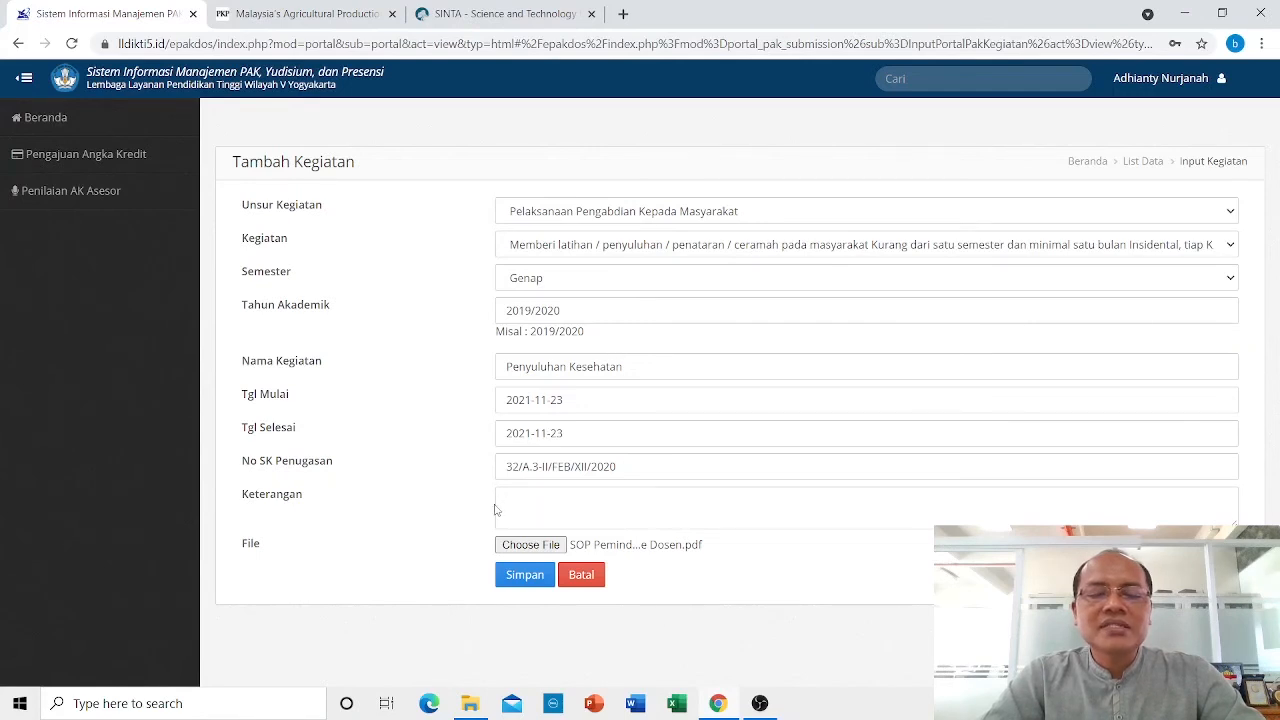
left_click(524, 576)
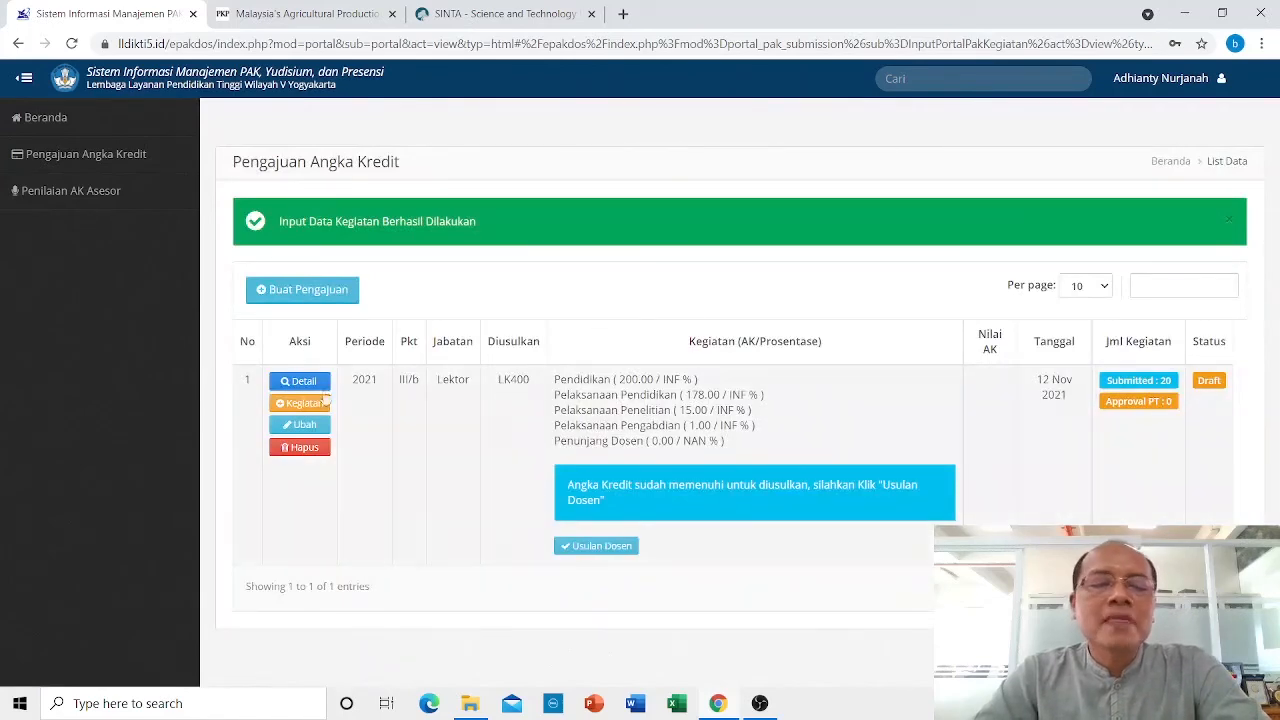
Check the Penyuluhan Kesehatan entry in the Bidang D details, then return to the submission list.
left_click(300, 381)
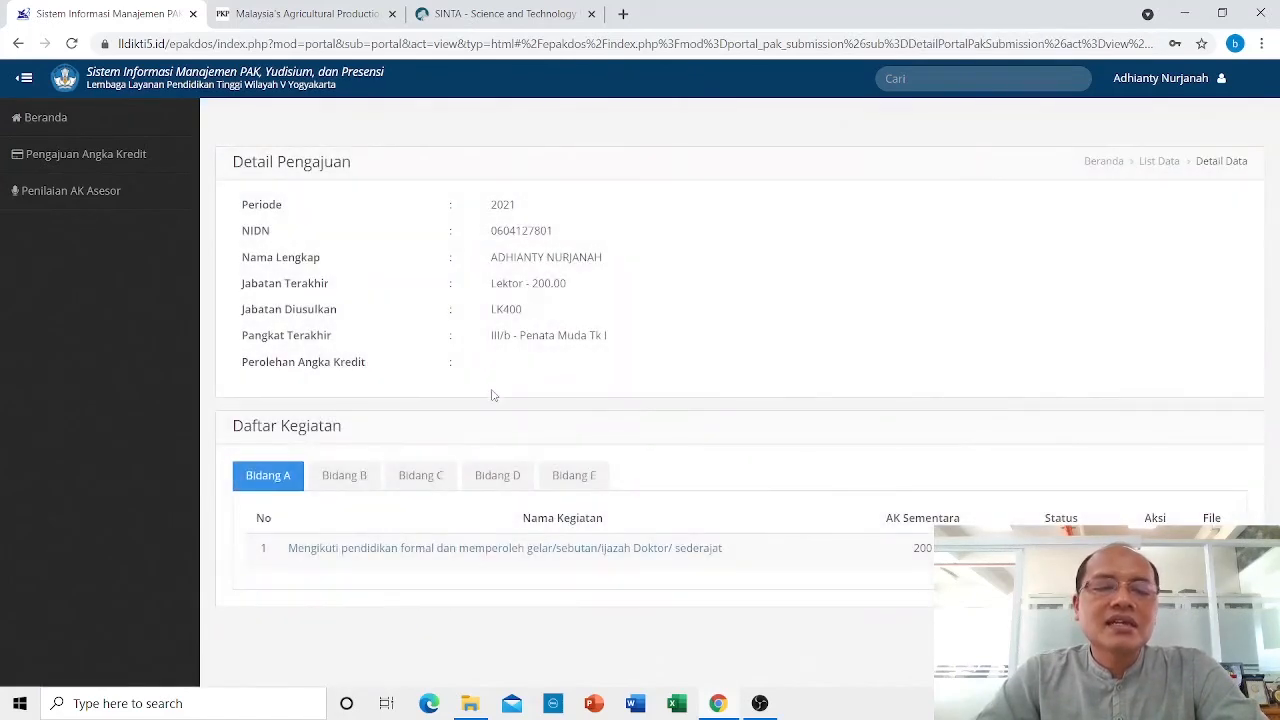
left_click(498, 480)
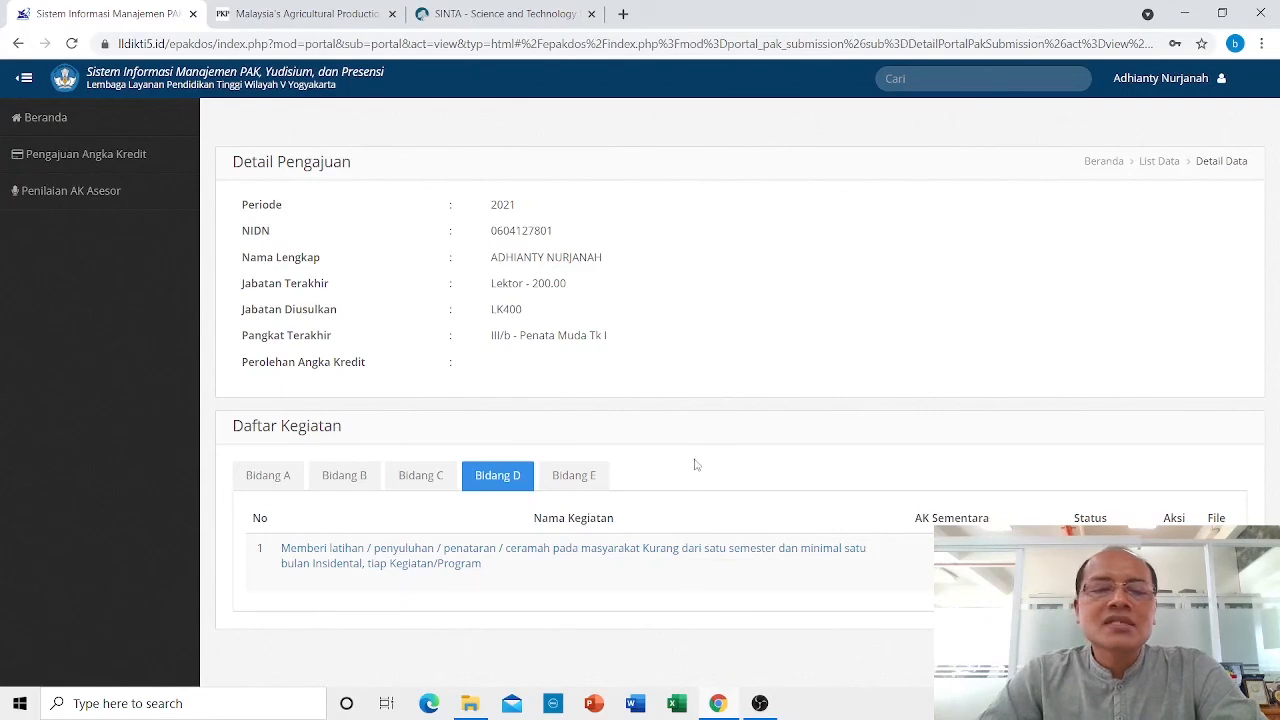
left_click(101, 165)
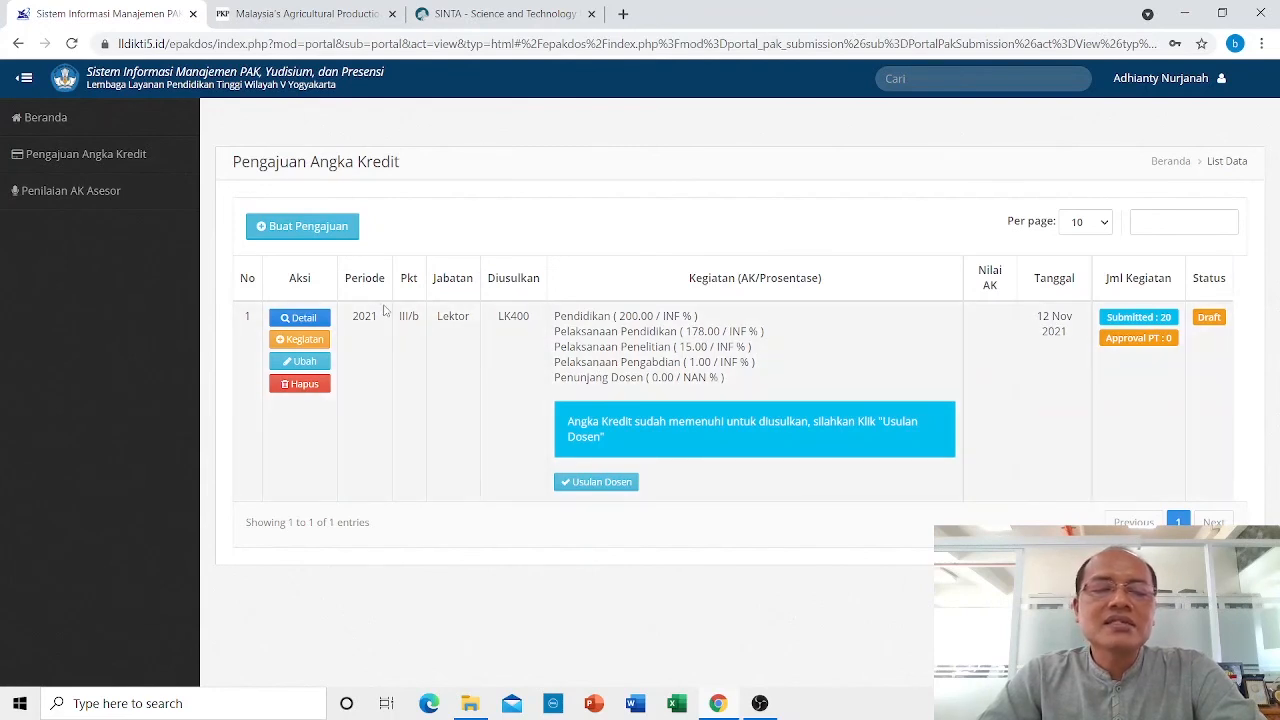
Add a Penunjang Tugas Dosen activity: 'Berperan serta aktif dalam pertemuan ilmiah … sebagai Anggota'.
left_click(300, 340)
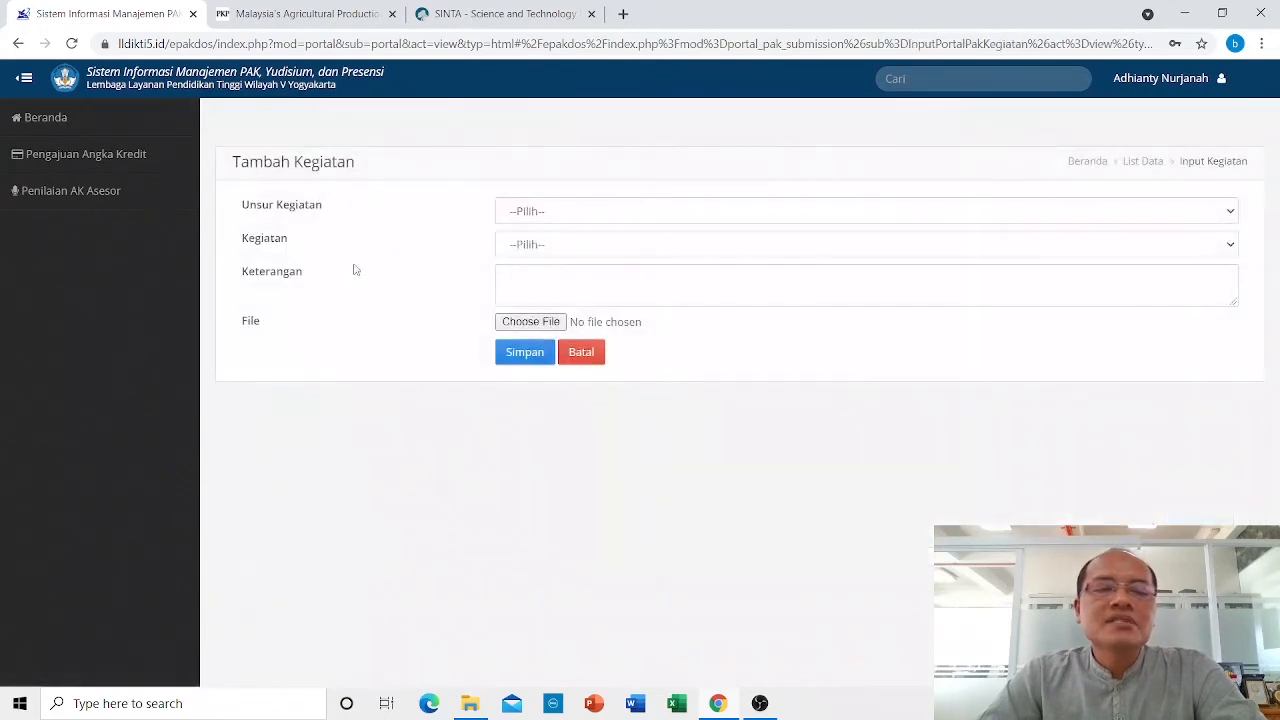
left_click(546, 213)
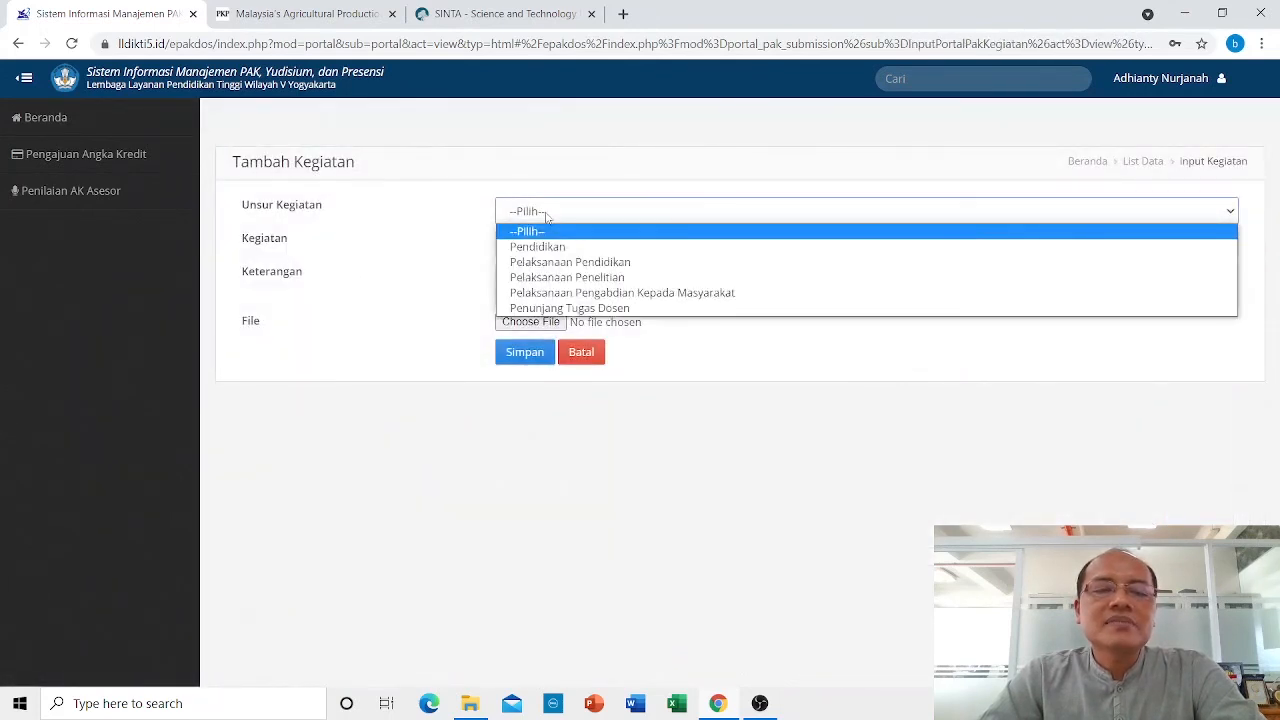
left_click(590, 308)
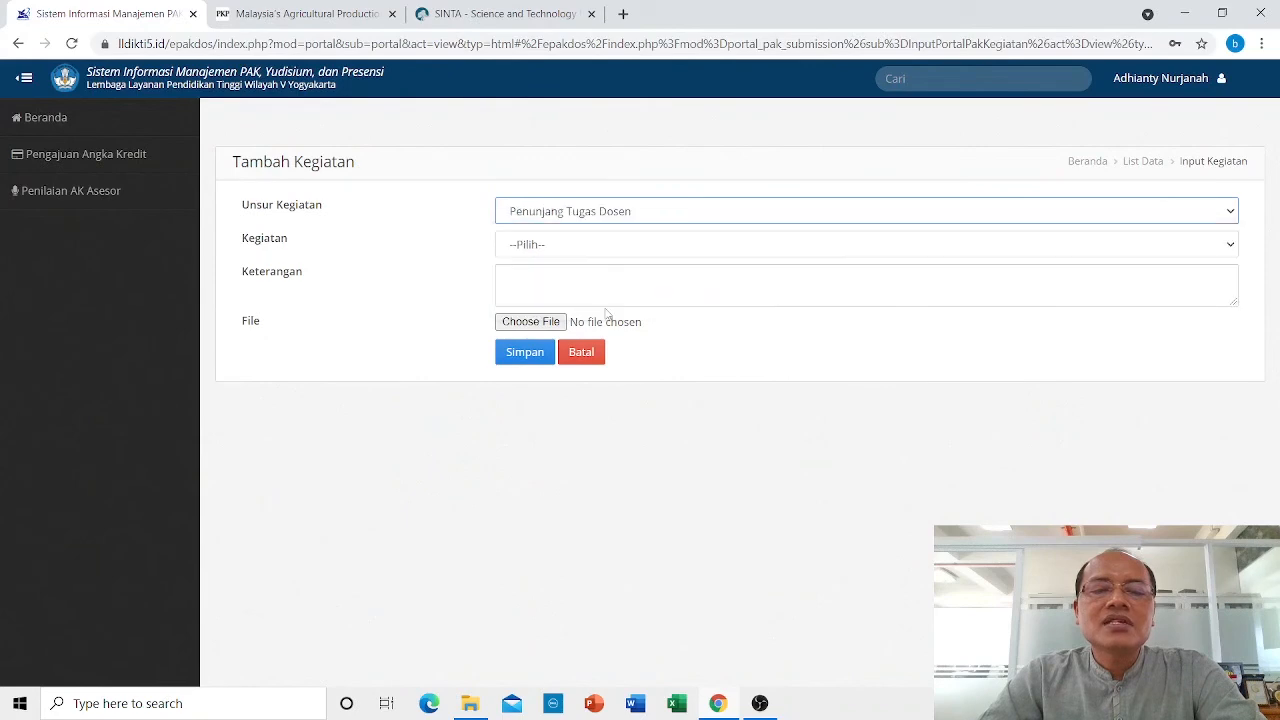
left_click(551, 247)
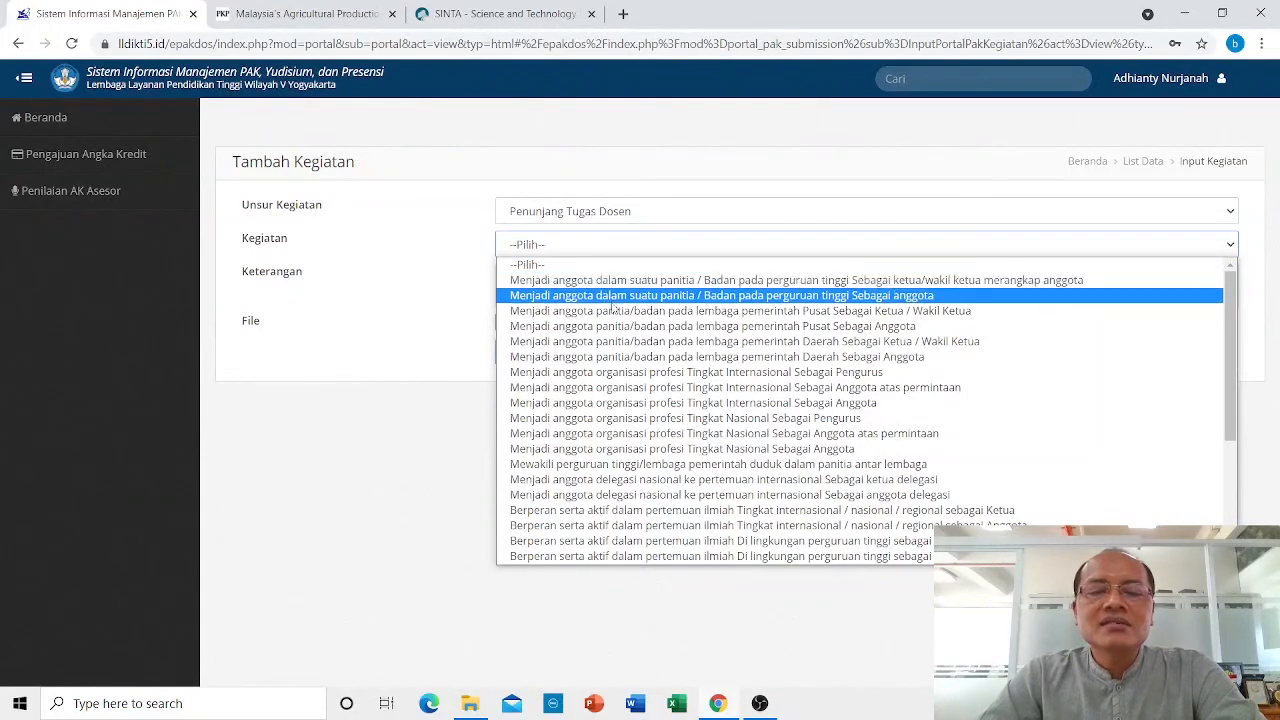
scroll(646, 336, "down", 4)
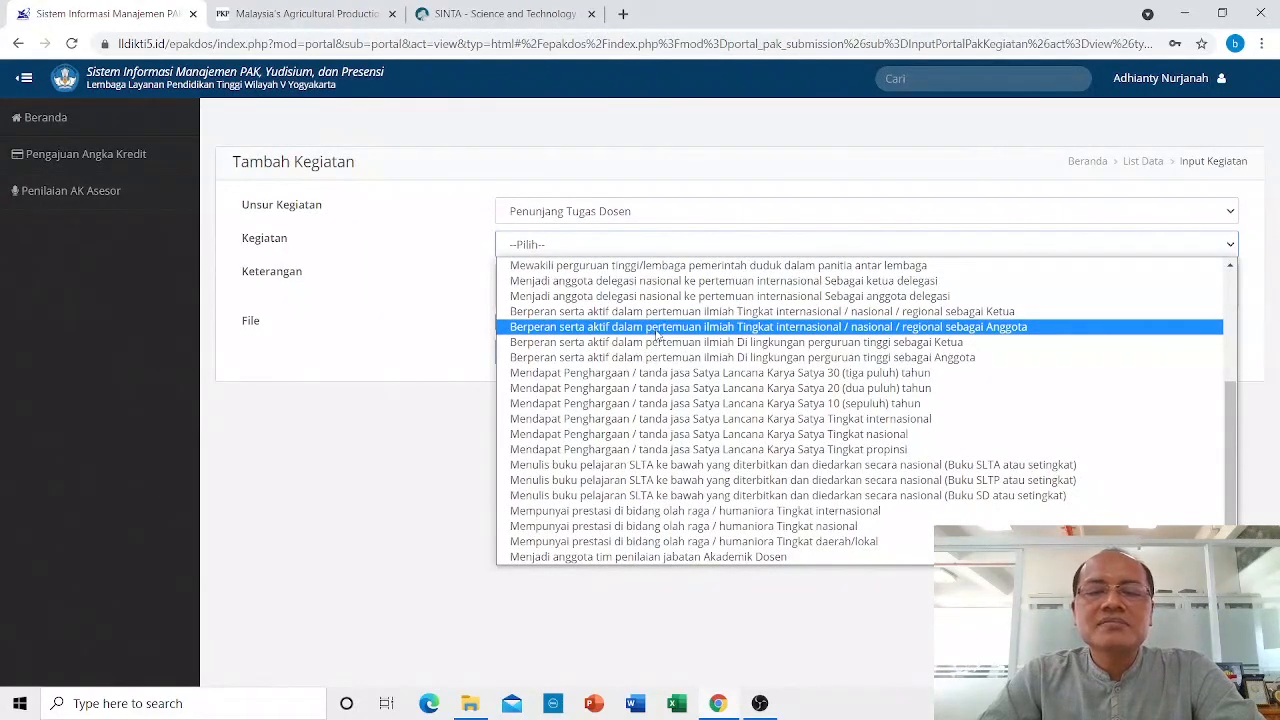
scroll(658, 333, "up", 3)
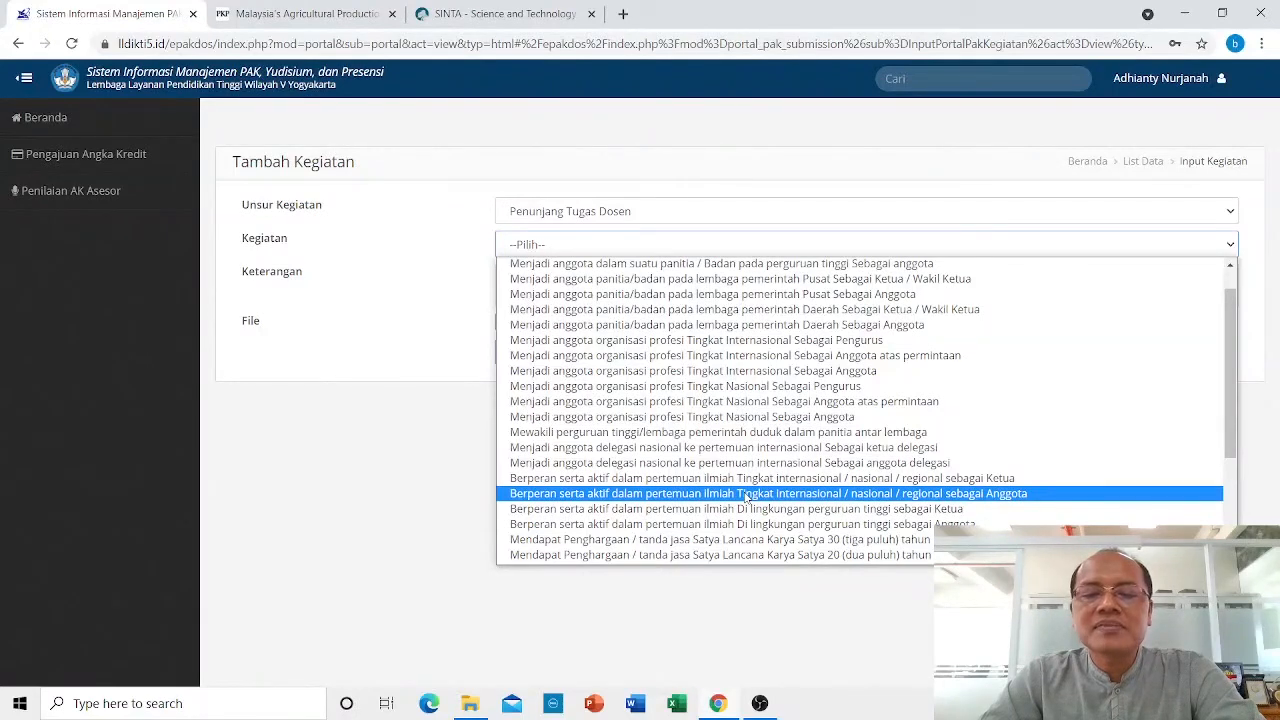
left_click(746, 497)
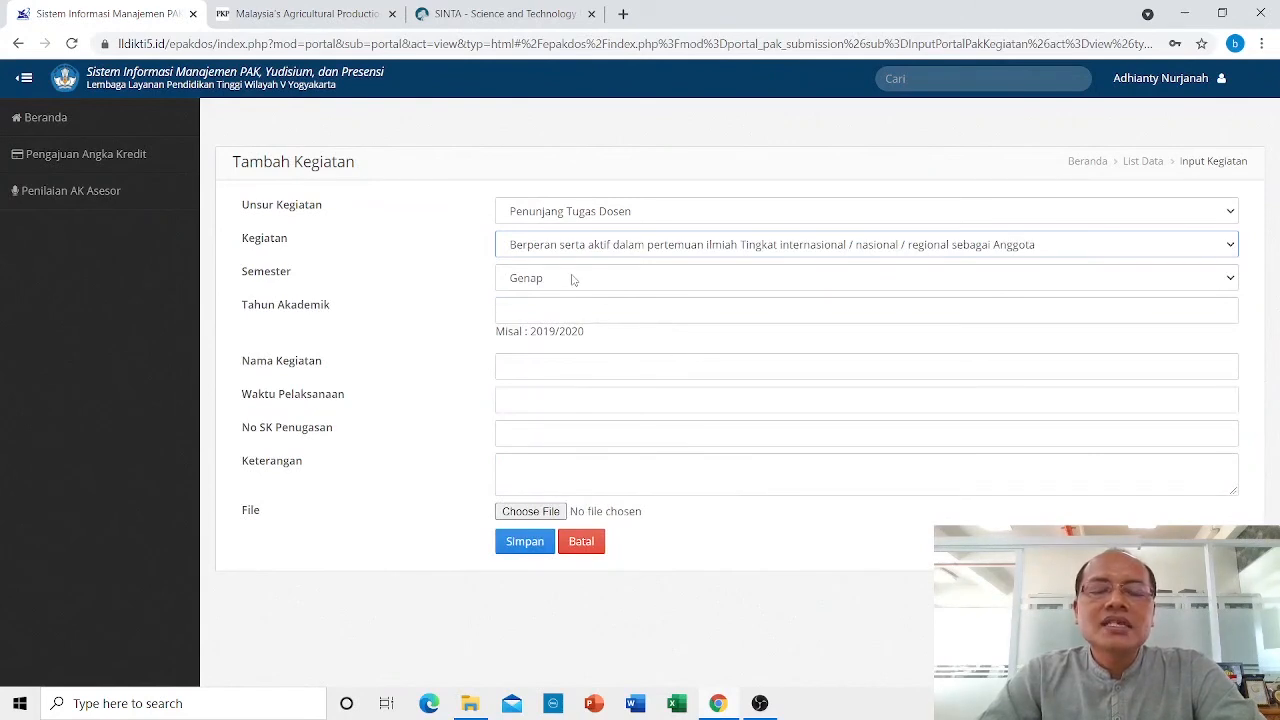
Enter academic year 2020/2021 and activity name 'Seminar Nasional'.
left_click(581, 317)
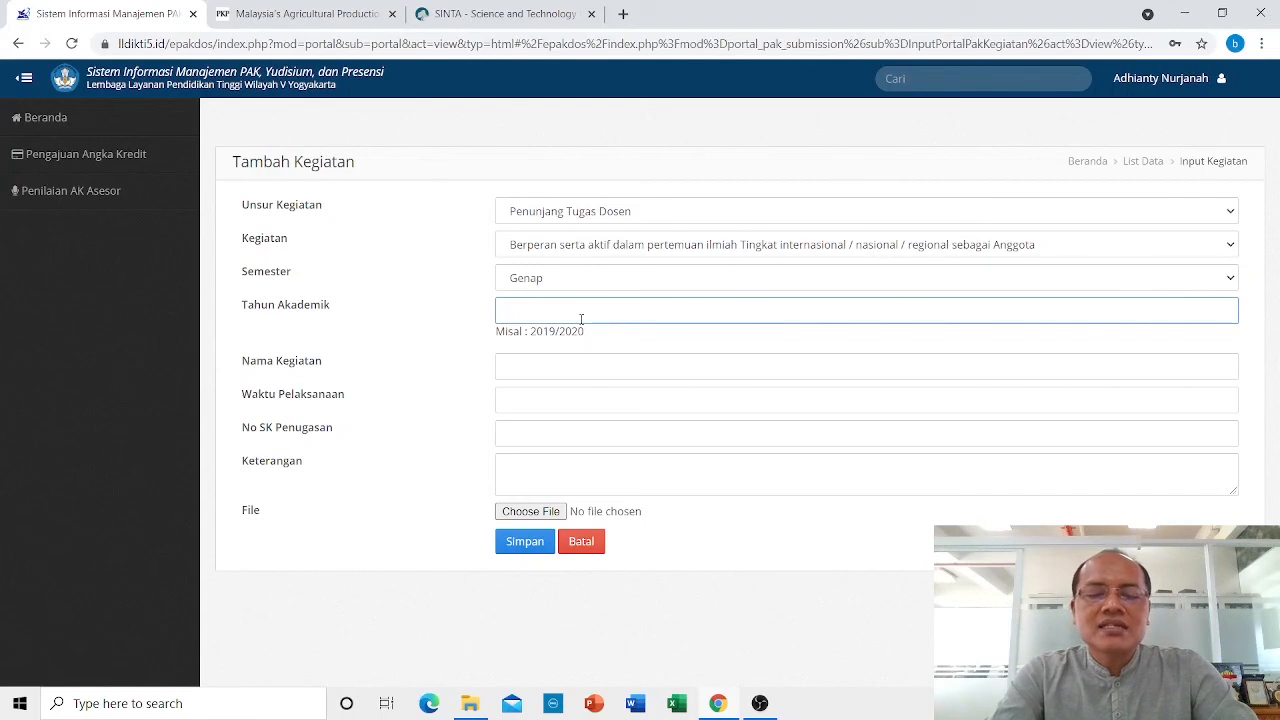
type("2020")
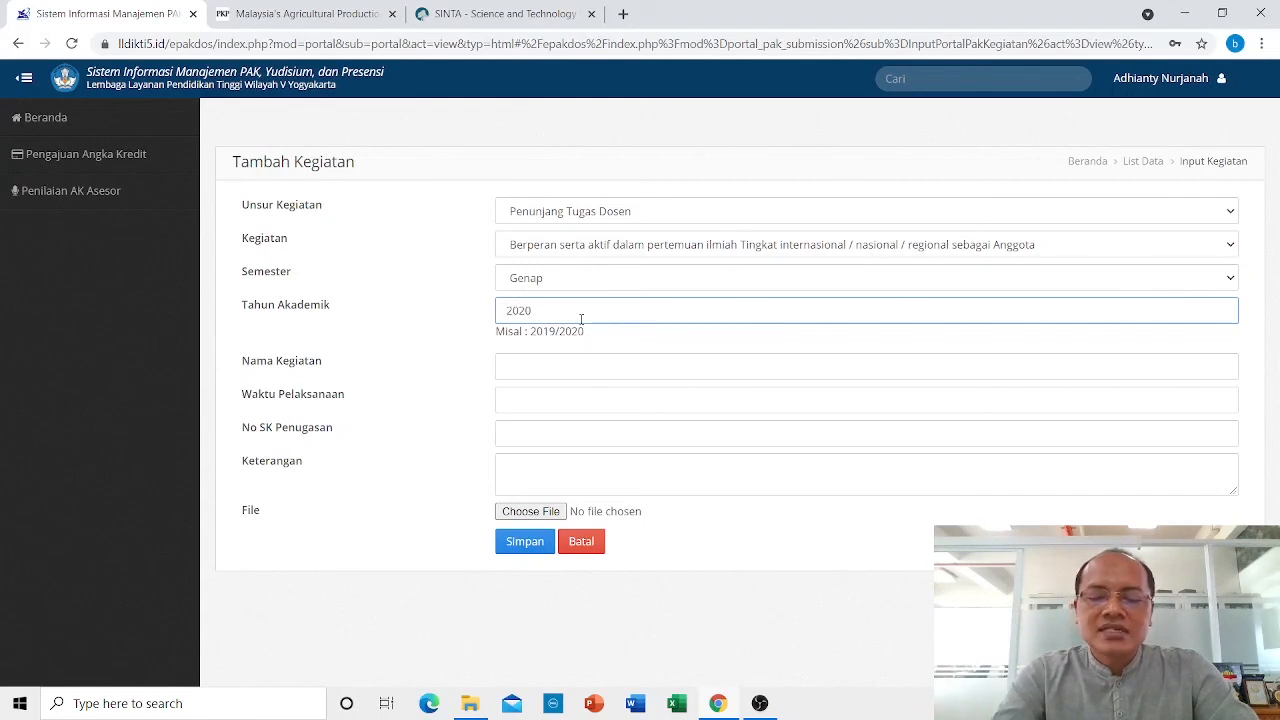
type("/2021")
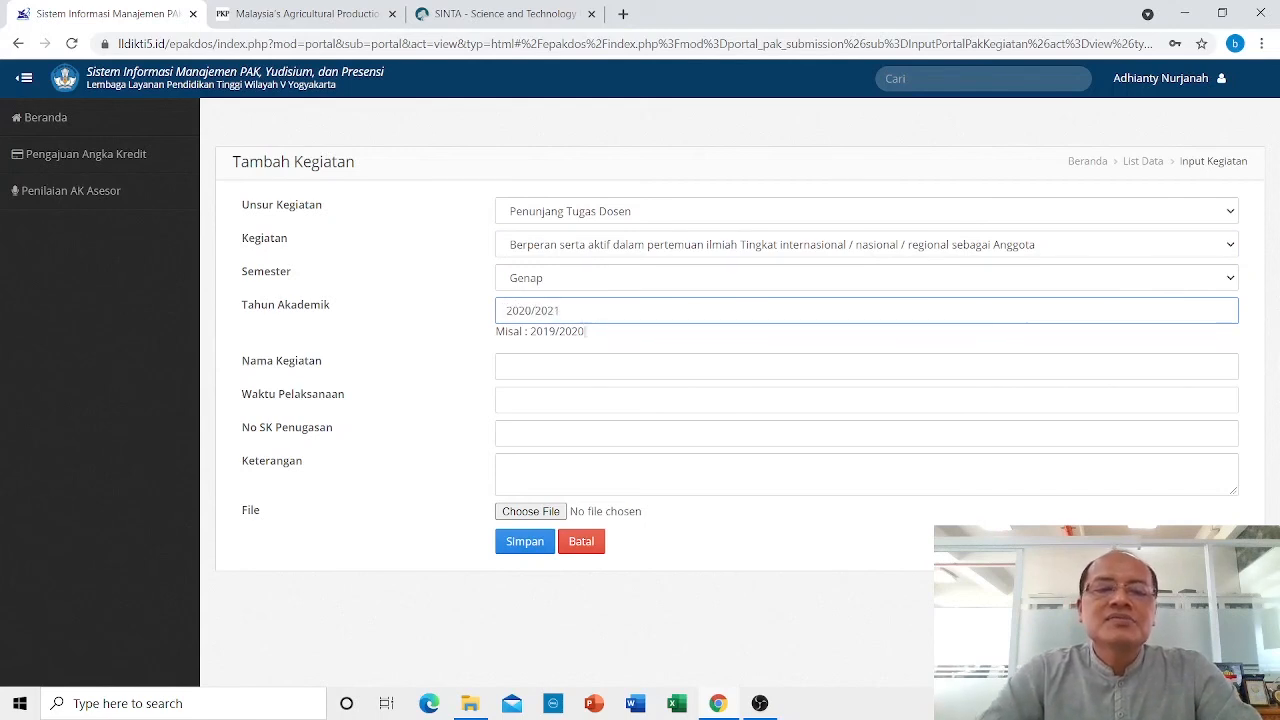
left_click(558, 367)
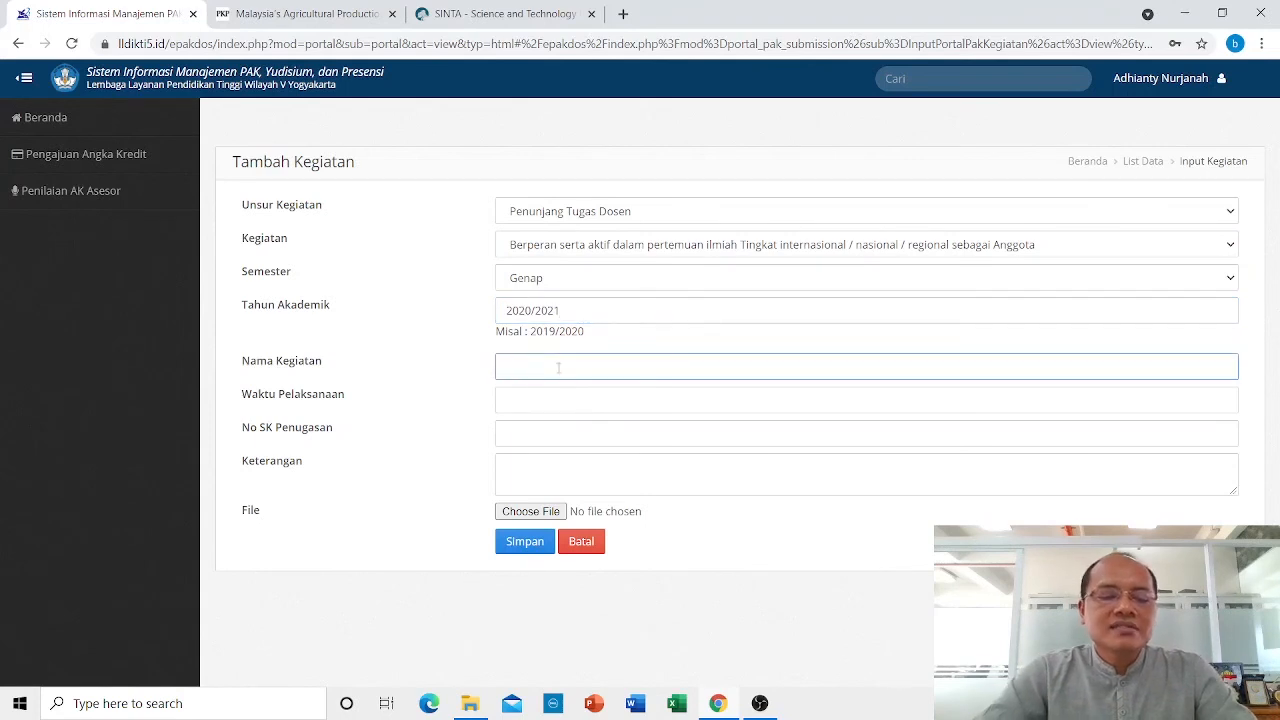
type("Semin")
type("ar ")
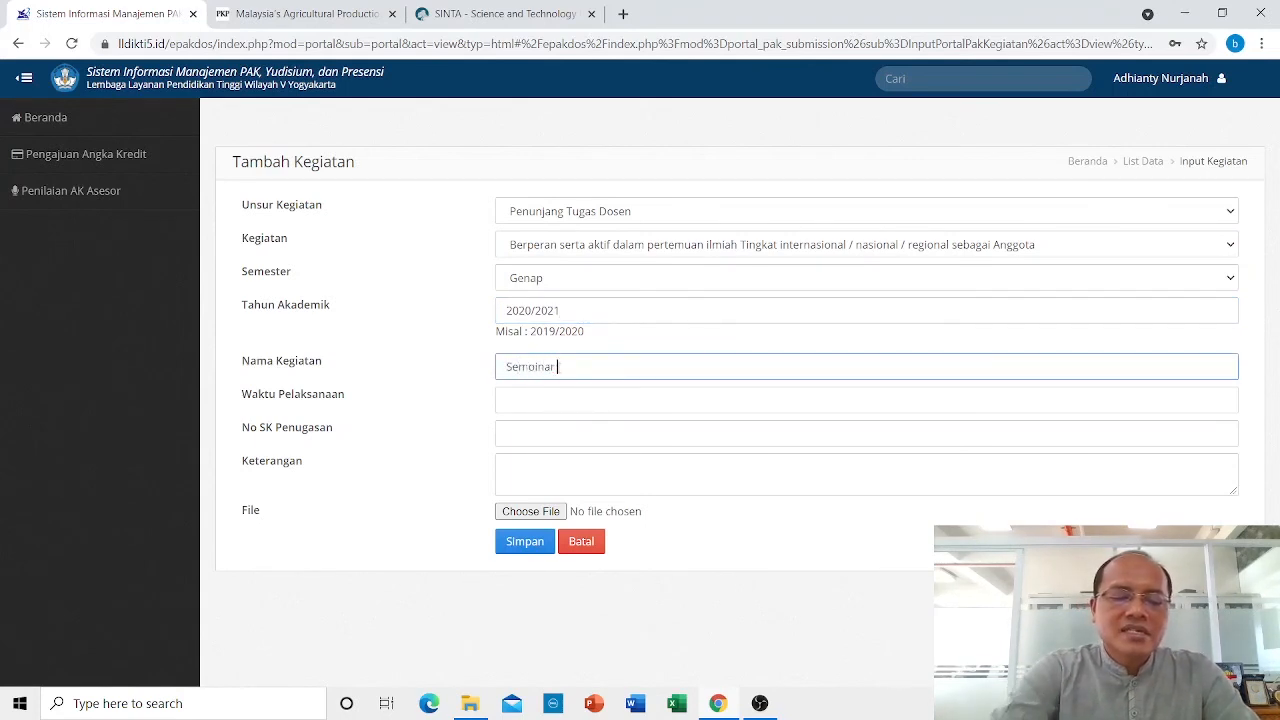
type("Nasional")
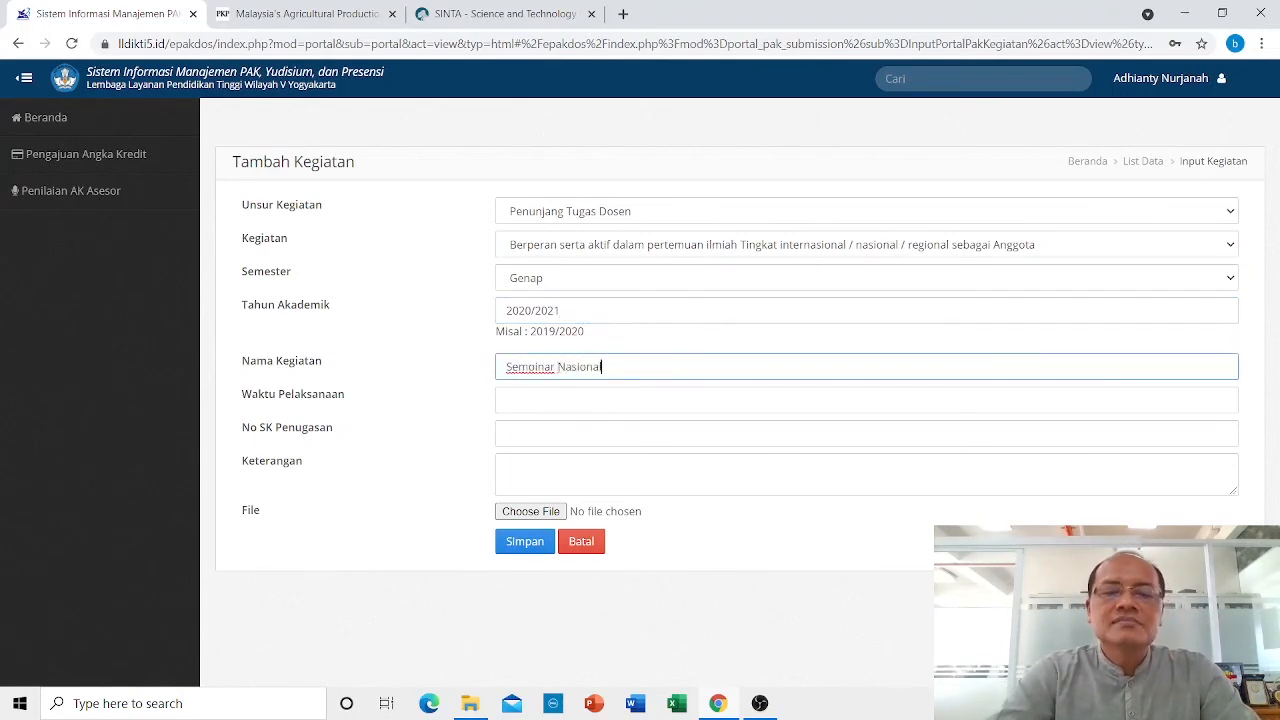
Set Waktu Pelaksanaan to 12 Oktober 2021 and No SK Penugasan to 23/FEB/XII/2021.
left_click(532, 398)
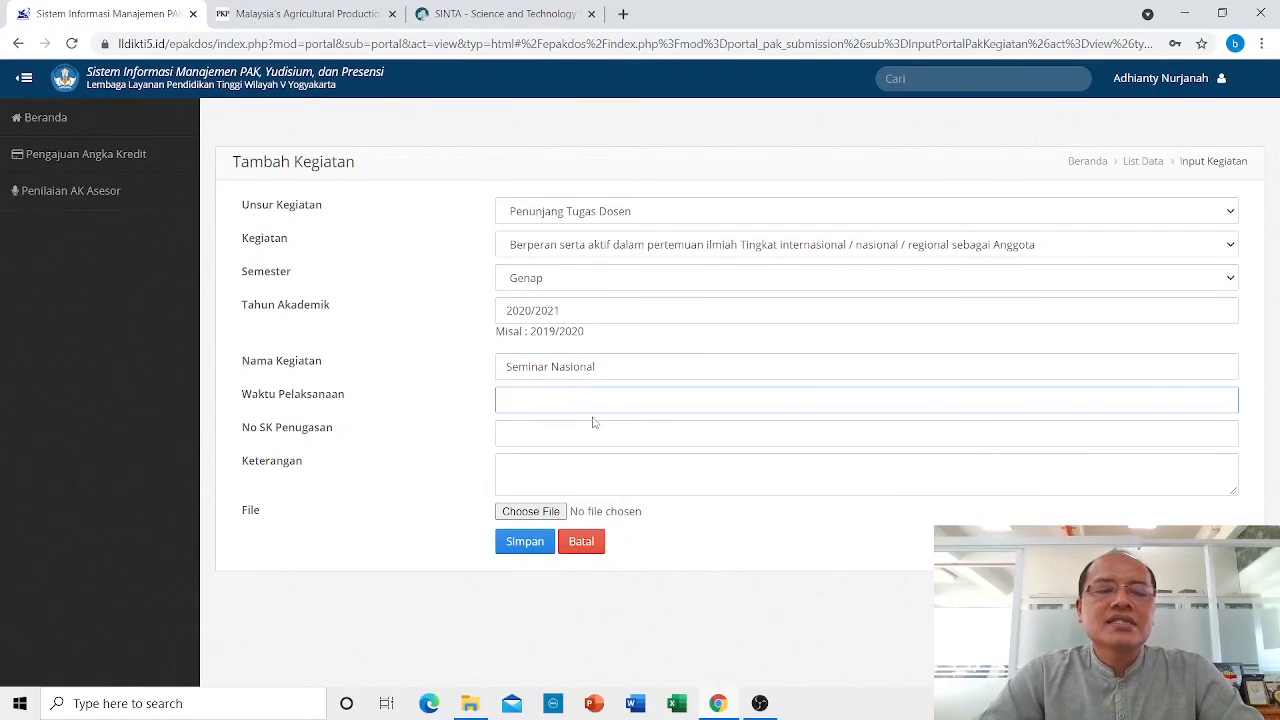
type("12")
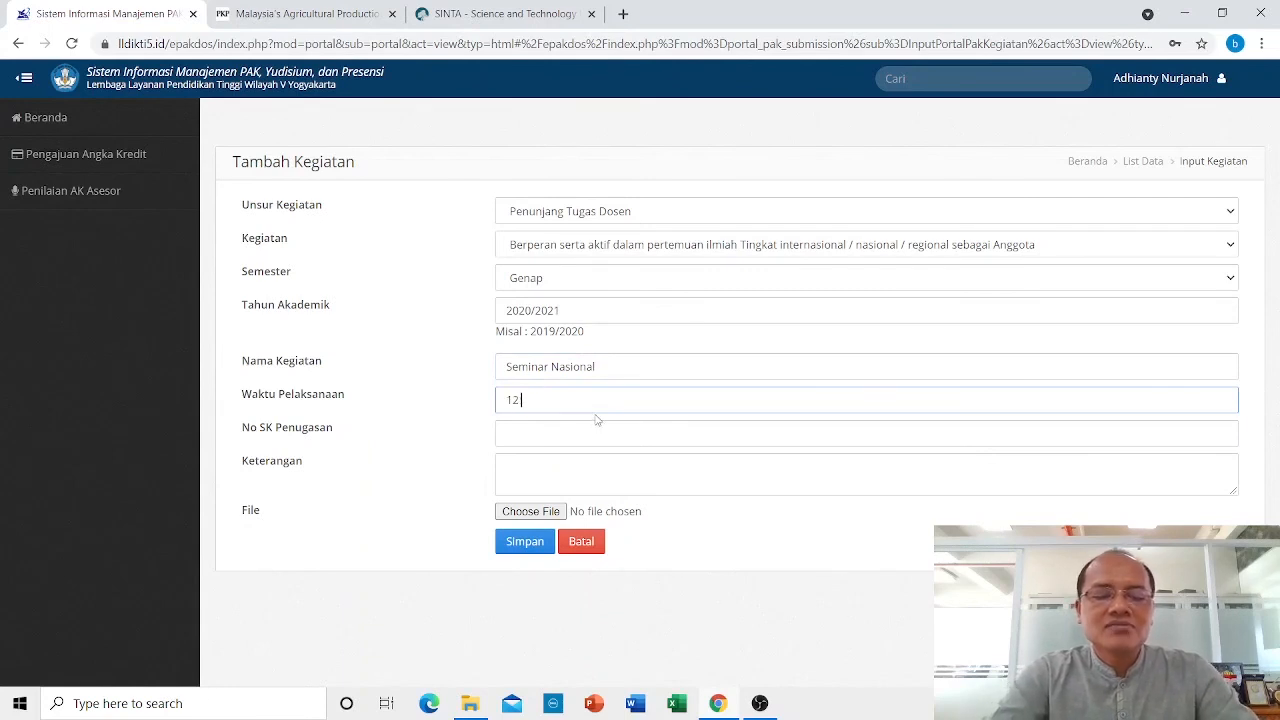
type(" Ok")
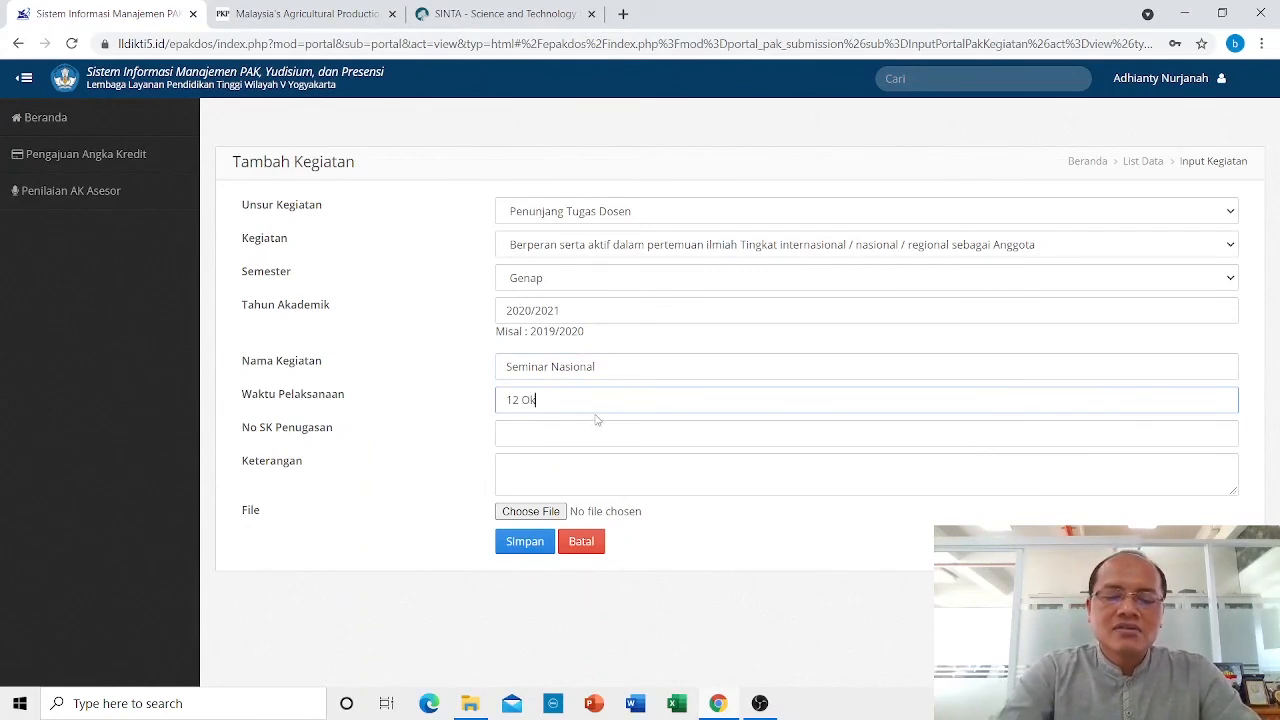
type("tober 2021")
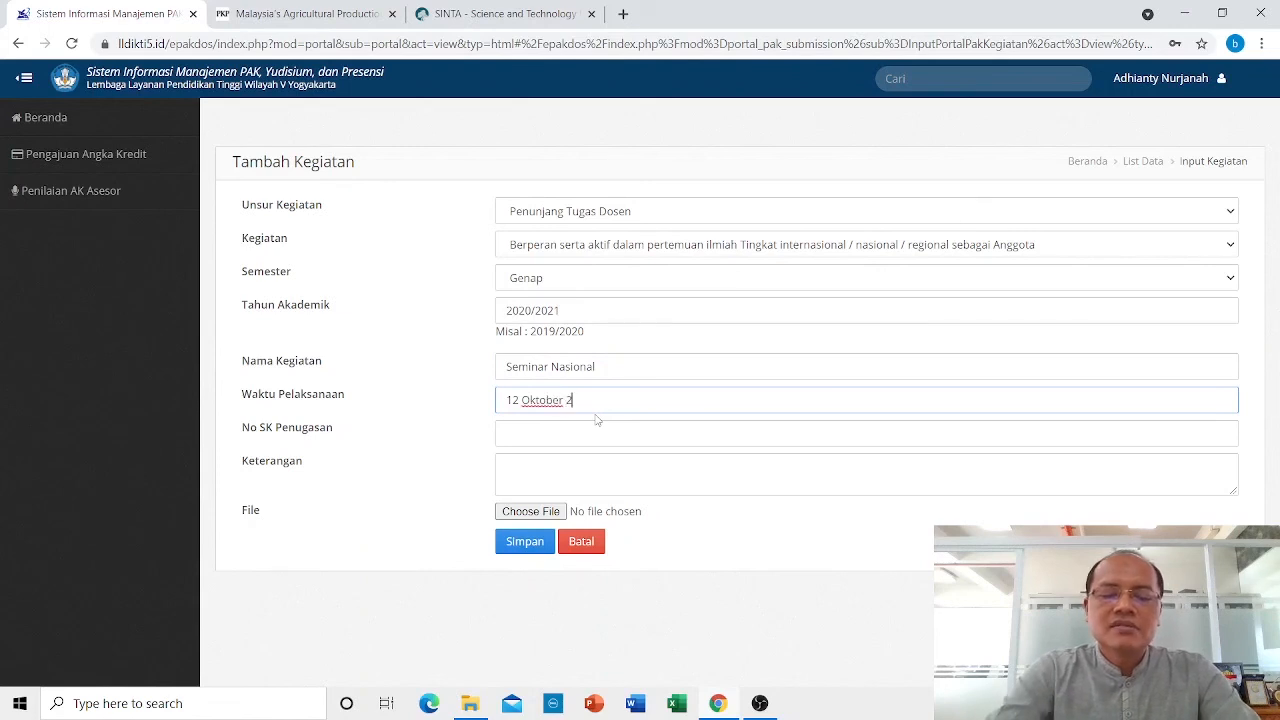
left_click(551, 438)
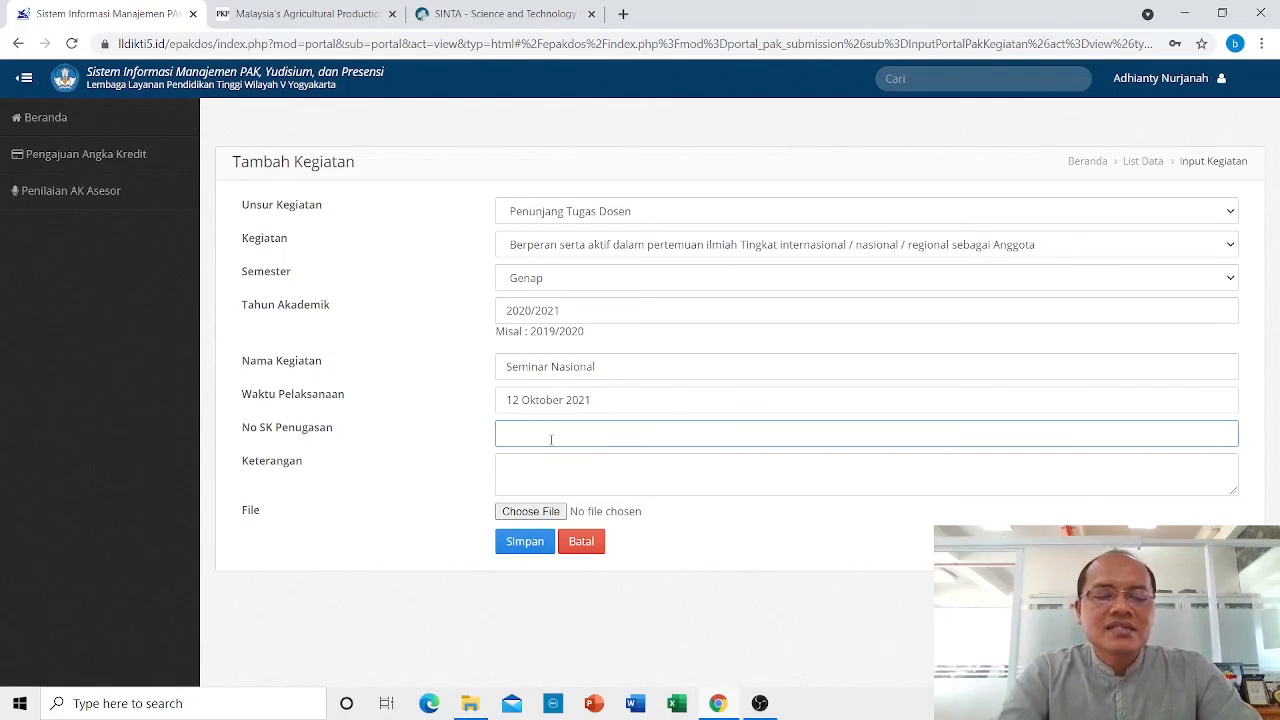
type("23")
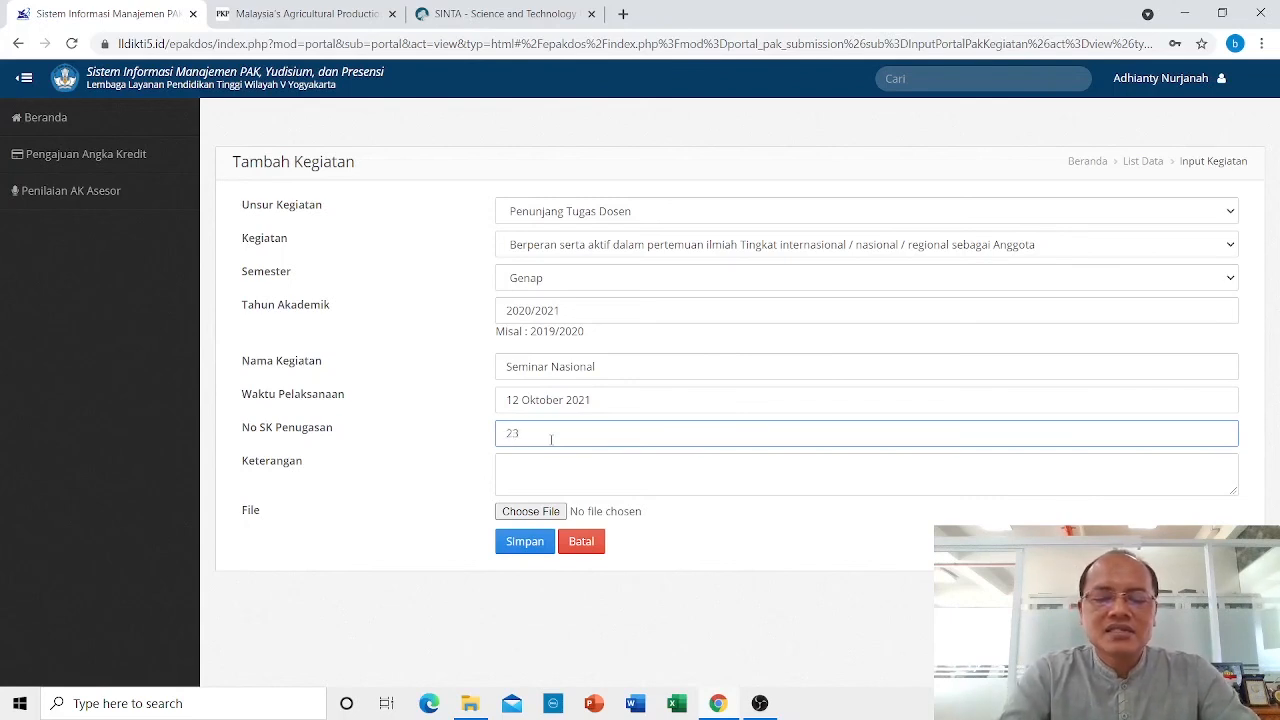
type("/")
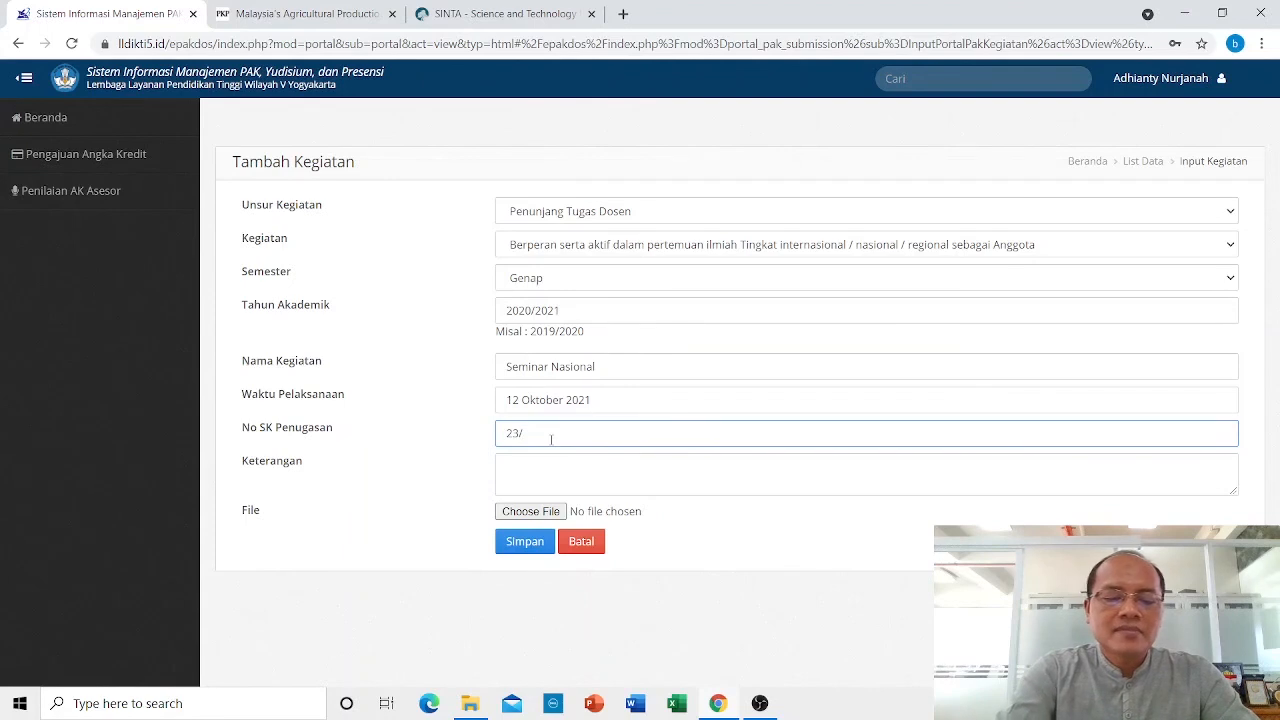
type("FEB/XI")
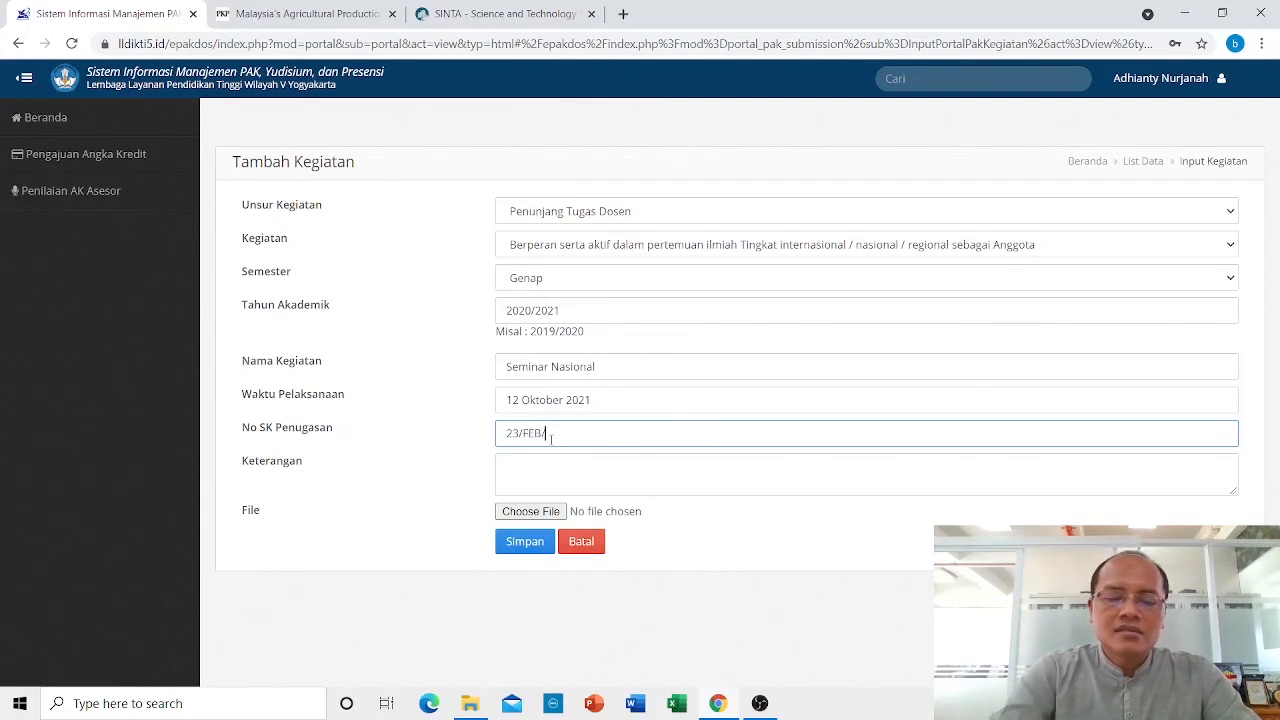
type("I/2020")
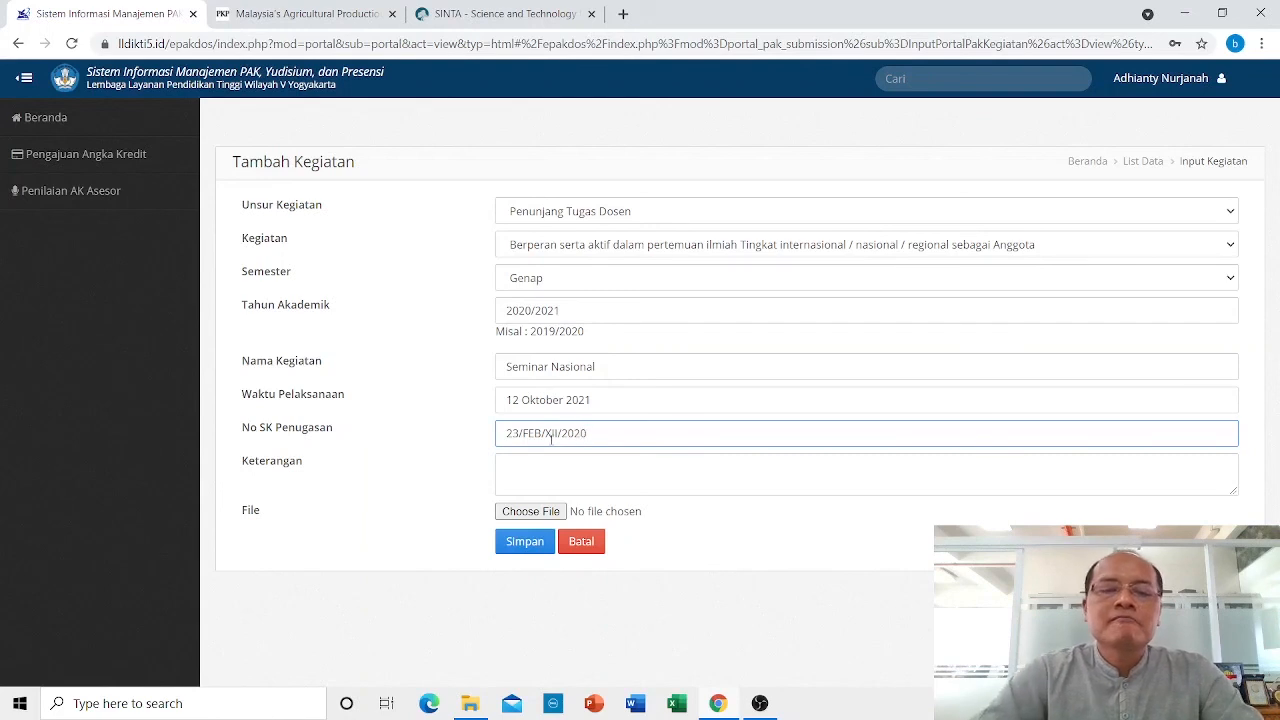
key("BackSpace")
type("1")
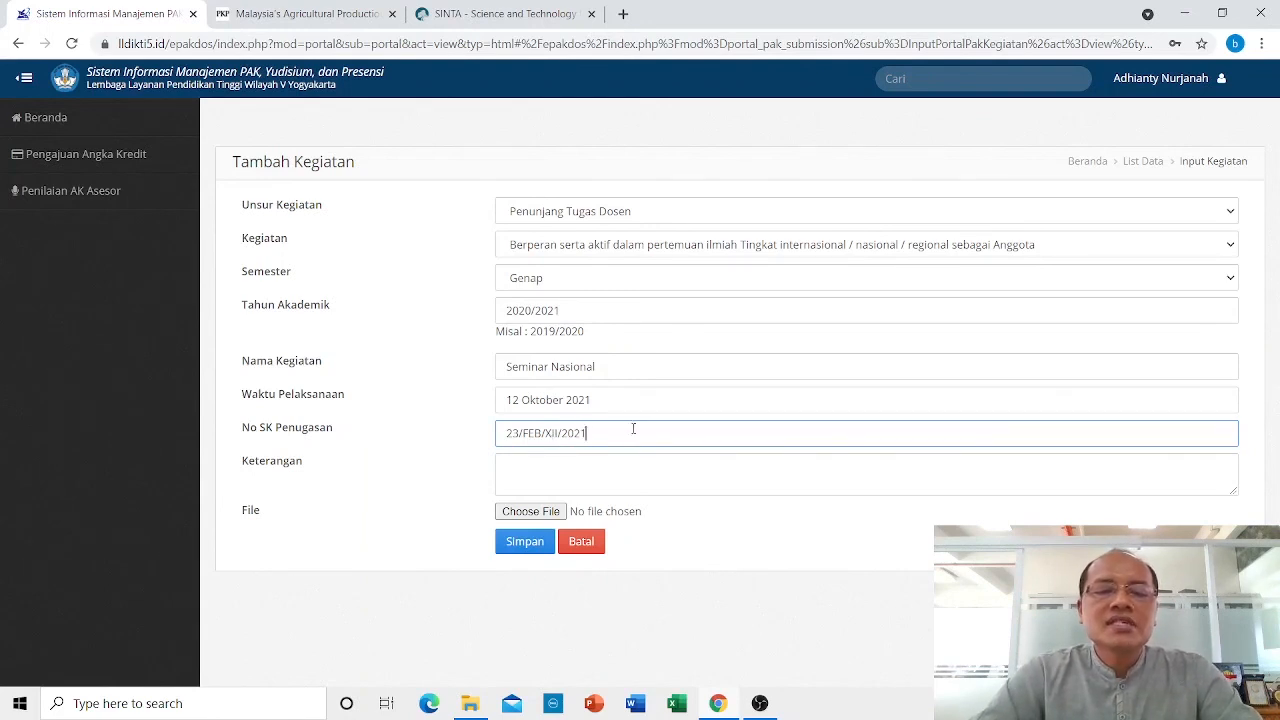
Upload SOP Pemindahan Homebase Dosen.pdf and save the Seminar Nasional activity.
left_click(546, 512)
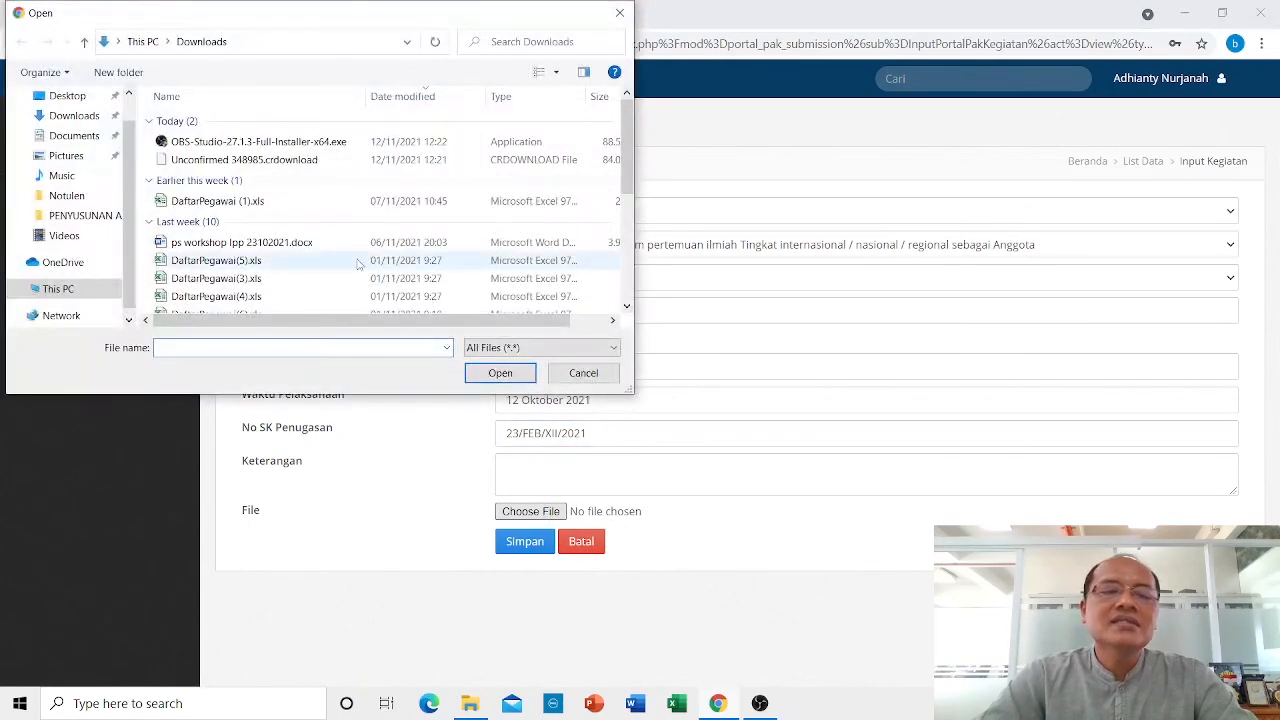
scroll(246, 205, "down", 3)
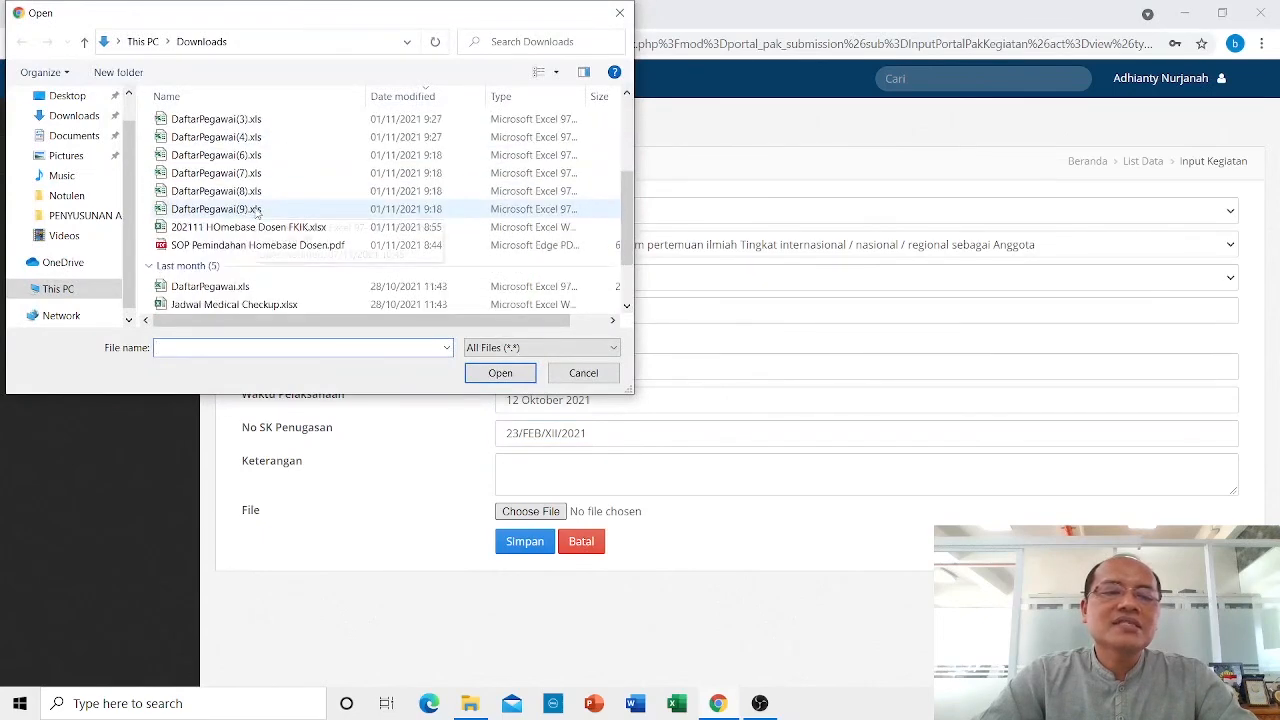
left_click(222, 246)
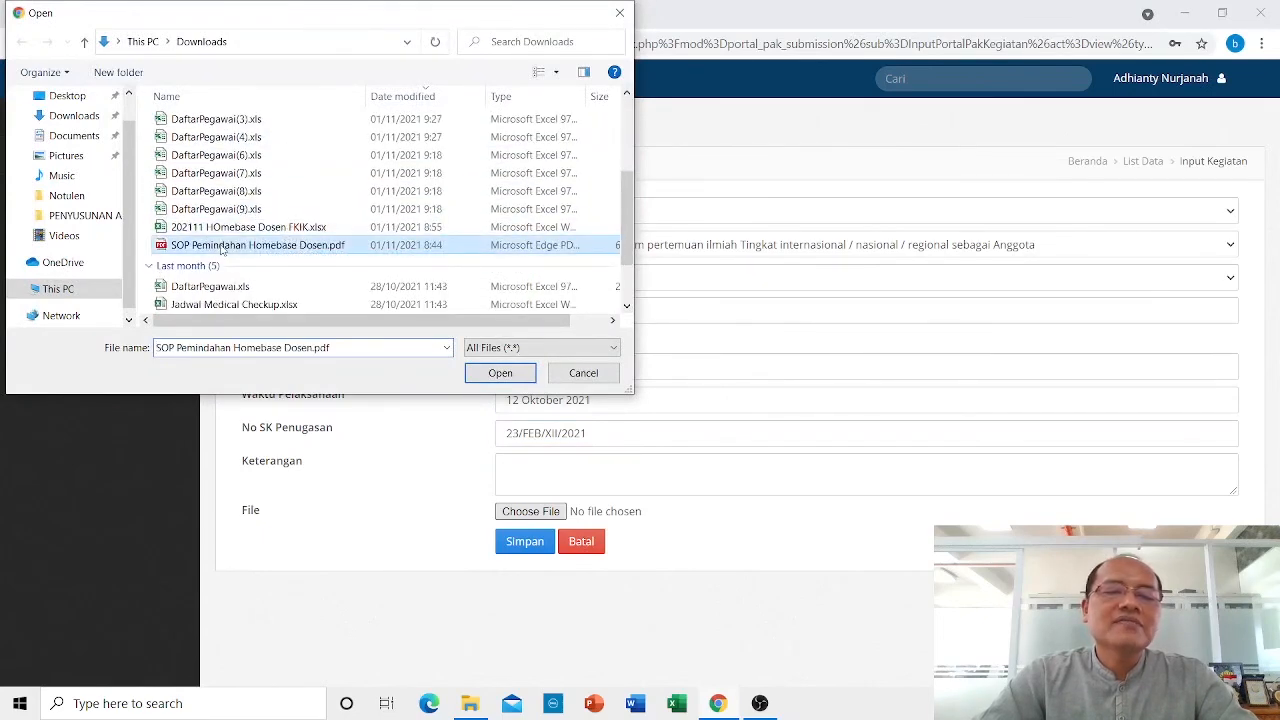
left_click(516, 372)
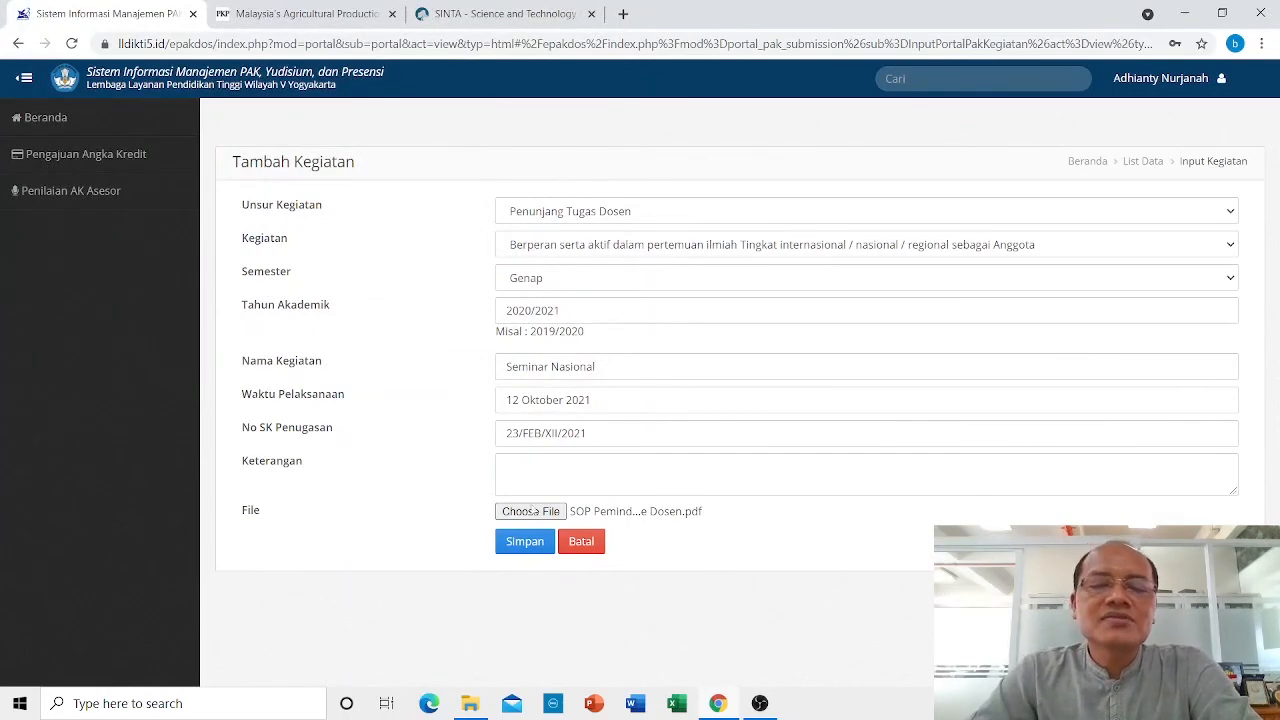
left_click(538, 543)
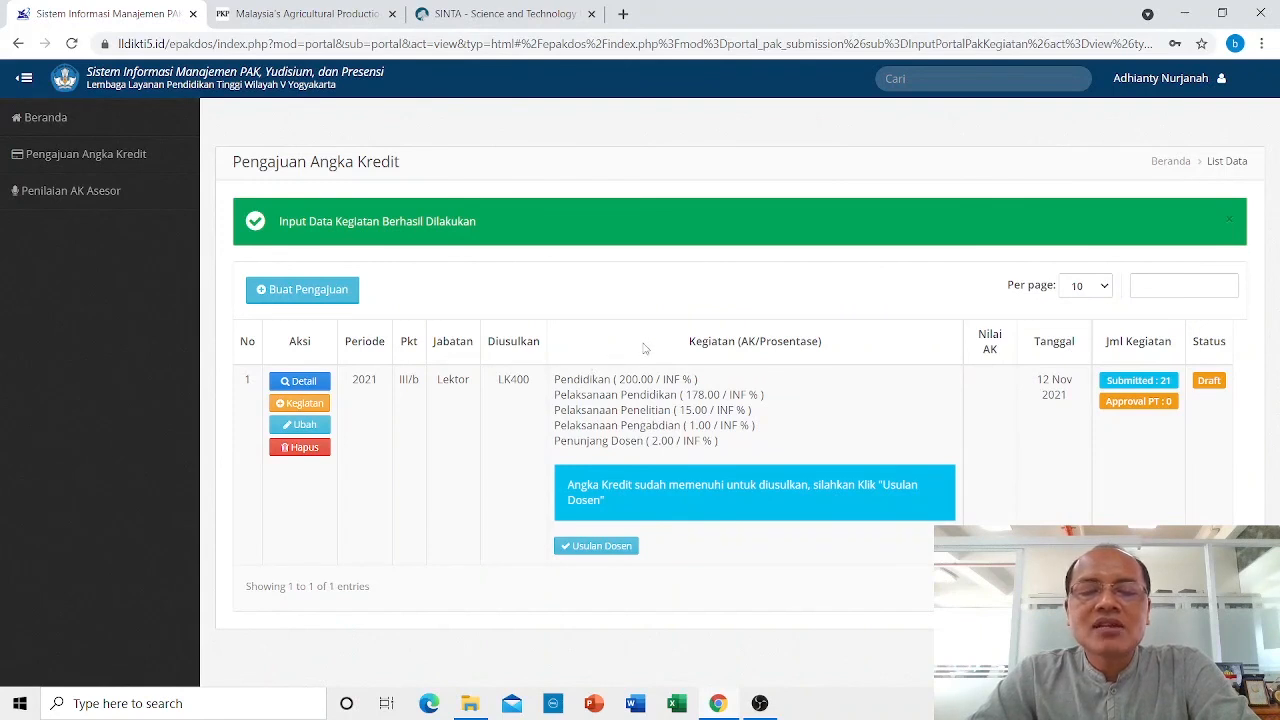
left_click(303, 382)
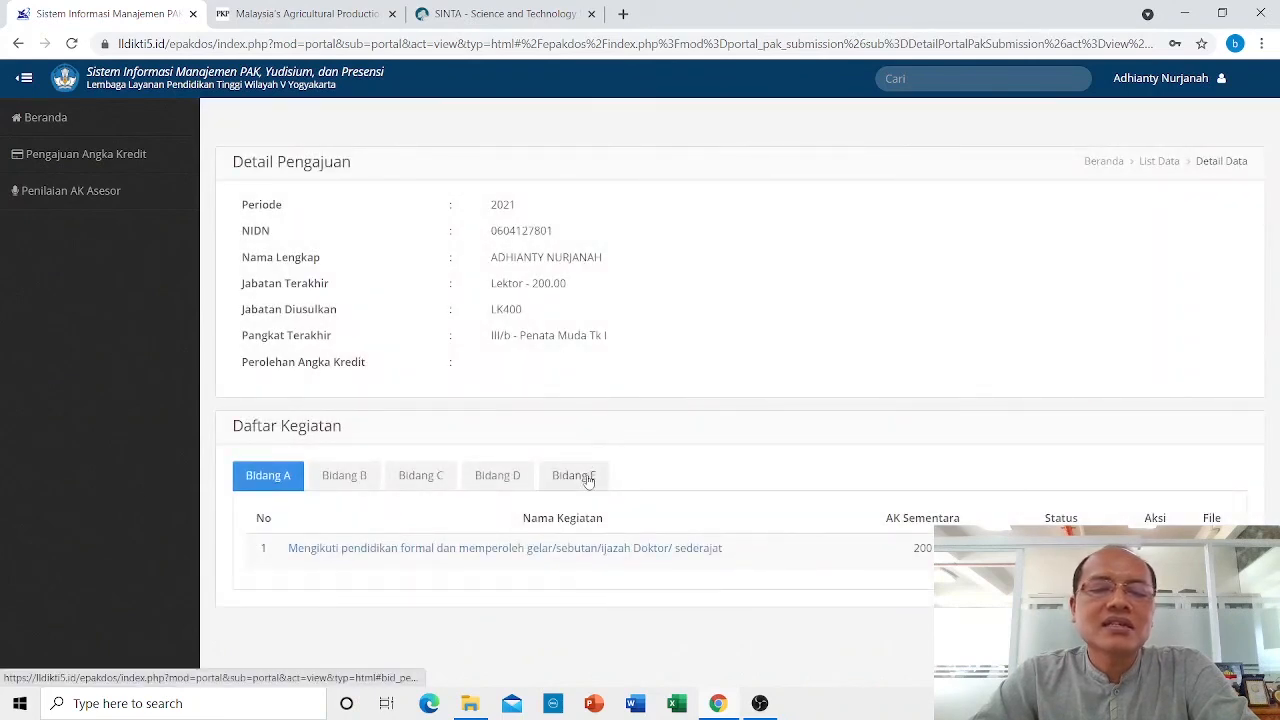
left_click(586, 478)
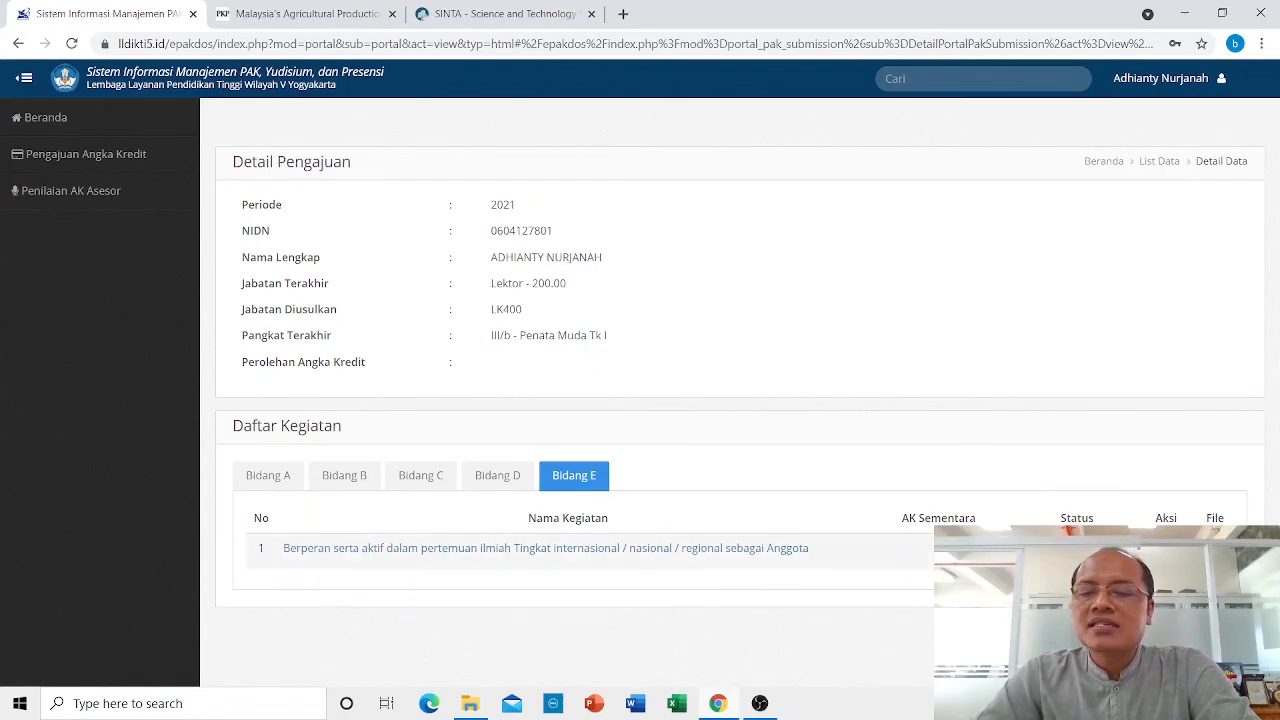
left_click(762, 551)
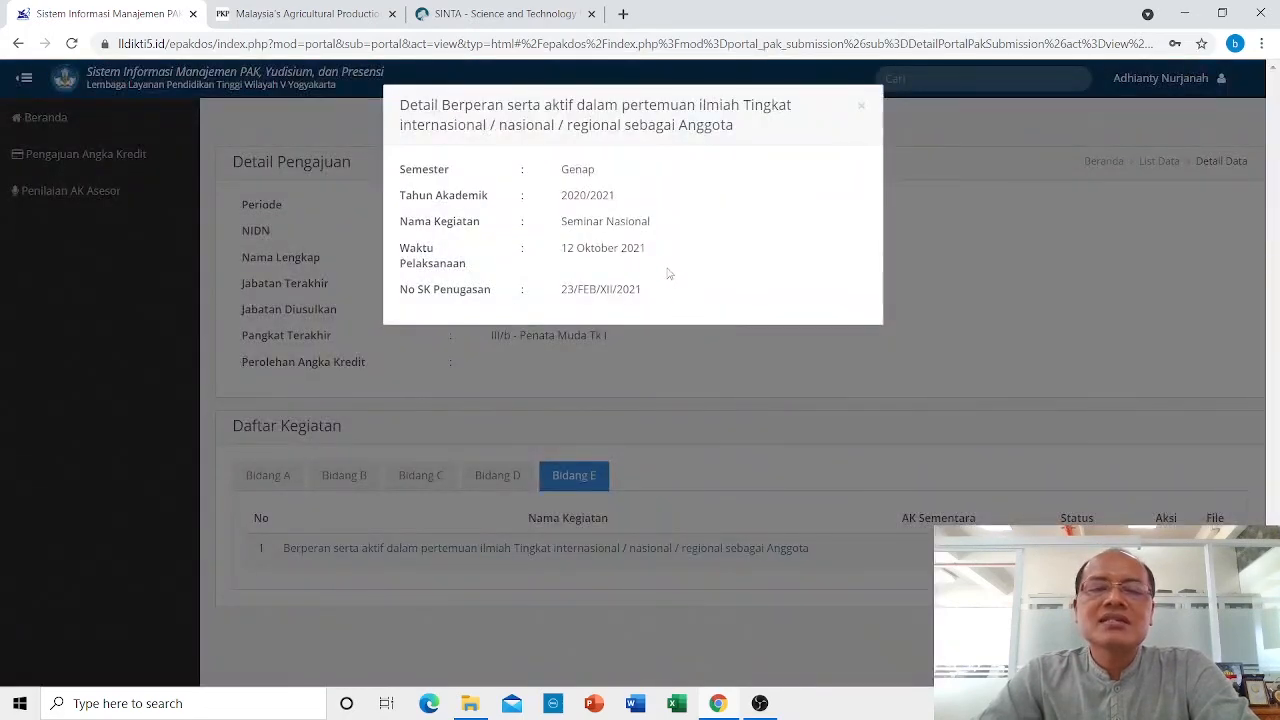
left_click(861, 106)
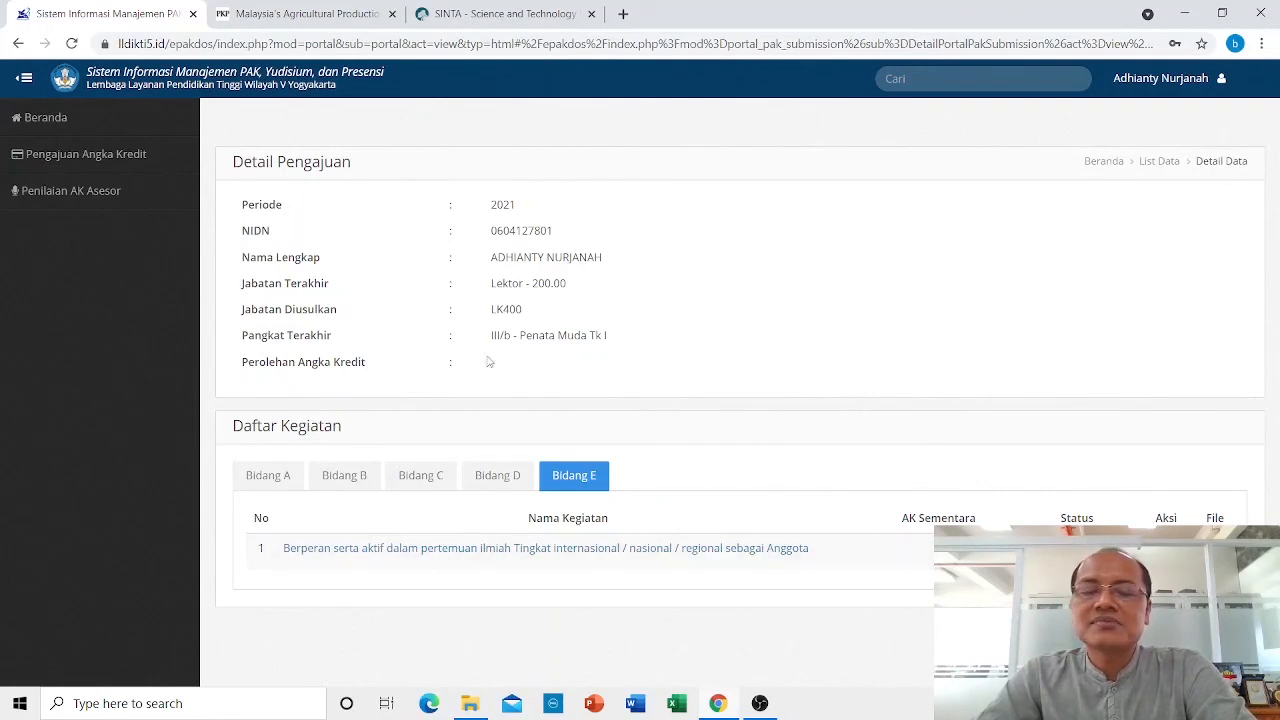
left_click(115, 158)
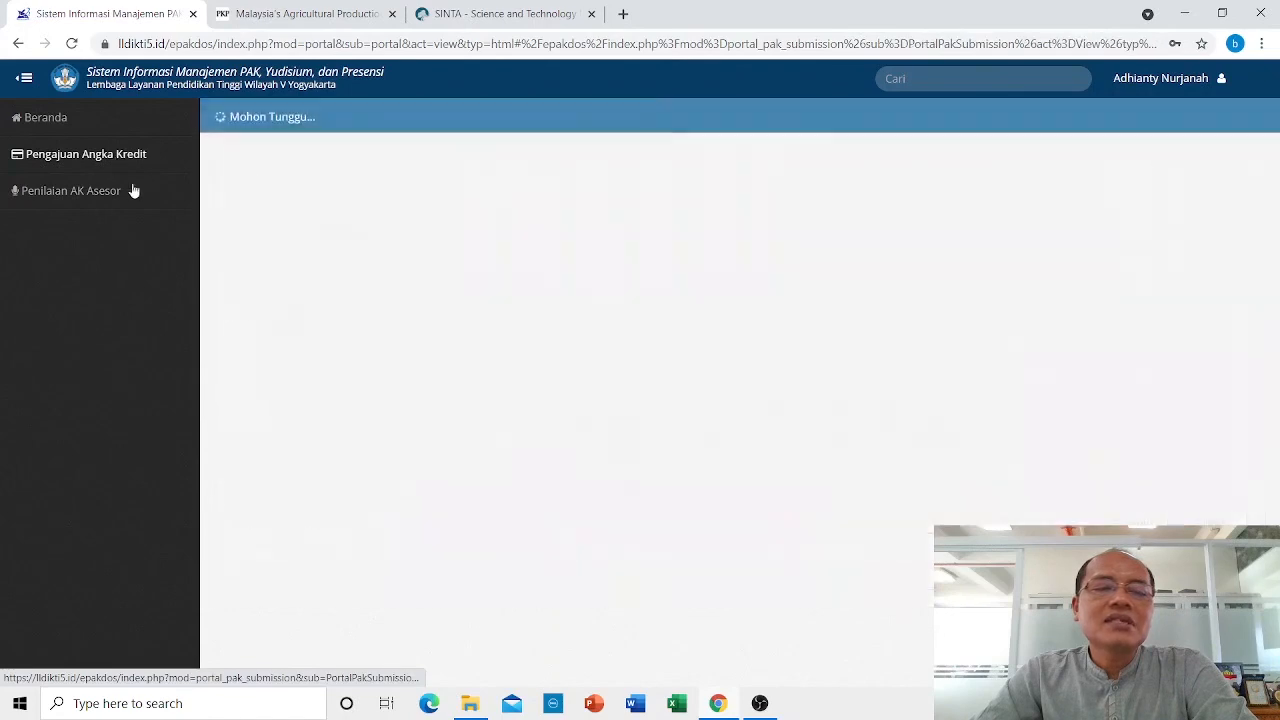